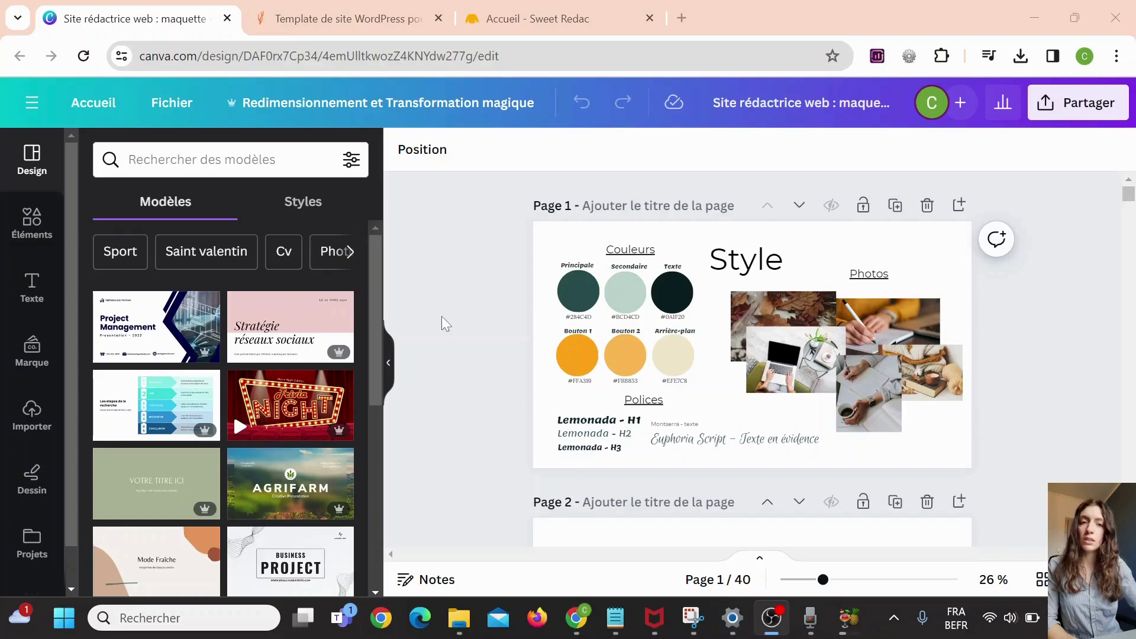
- Switch to the Sweet Redac demo site and review its home page from the header to the latest articles section
{"action": "left_click", "coordinate": [545, 8]}
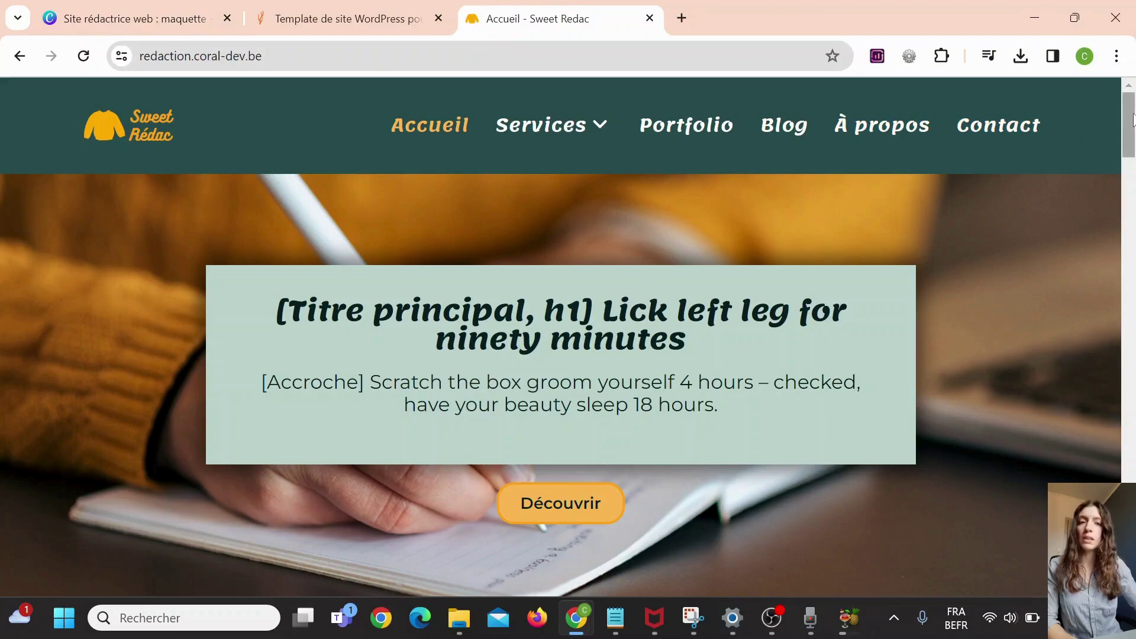
{"action": "left_click_drag", "start_coordinate": [1131, 122], "coordinate": [1132, 490]}
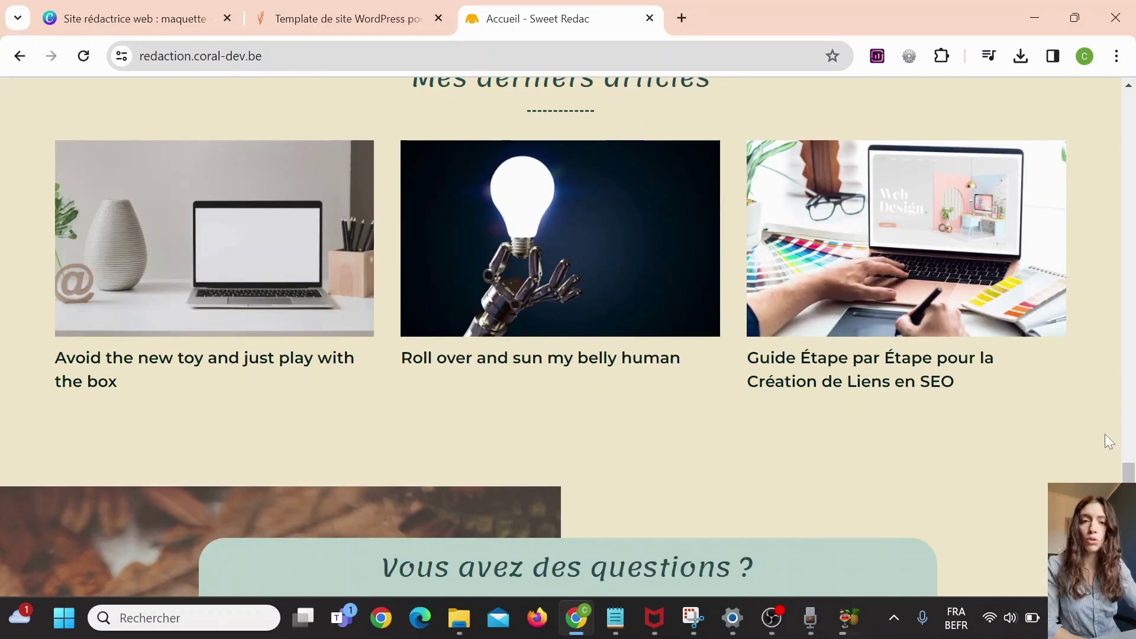
{"action": "left_click_drag", "start_coordinate": [1129, 472], "coordinate": [1131, 95]}
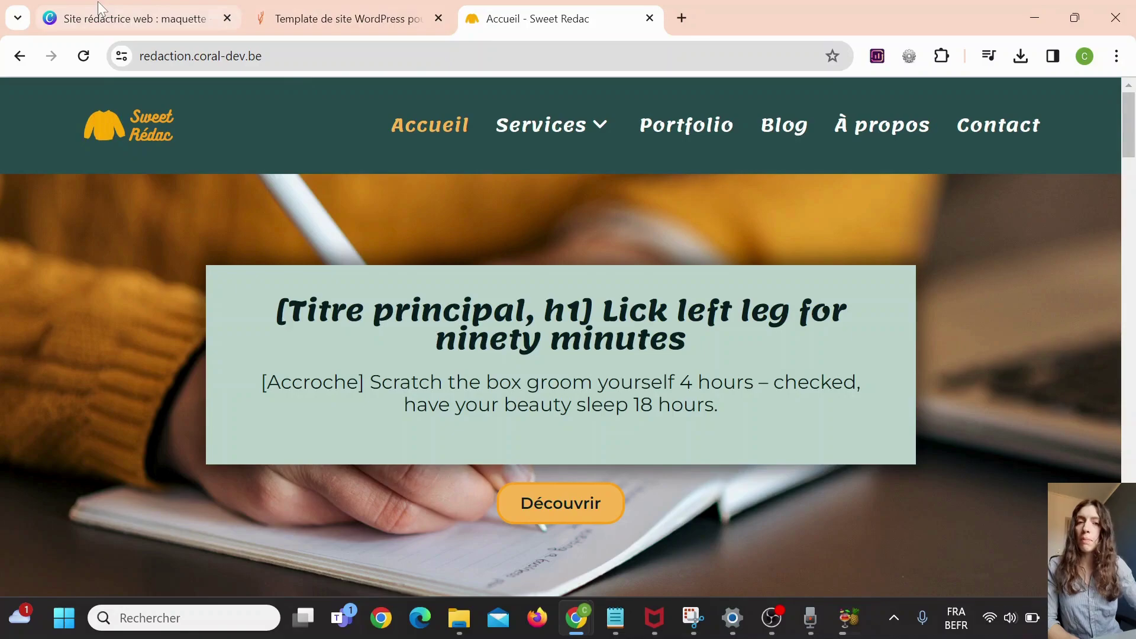
- Open the WordPress template page and examine the Canva mockup access form with its first name and email fields
{"action": "left_click", "coordinate": [115, 2]}
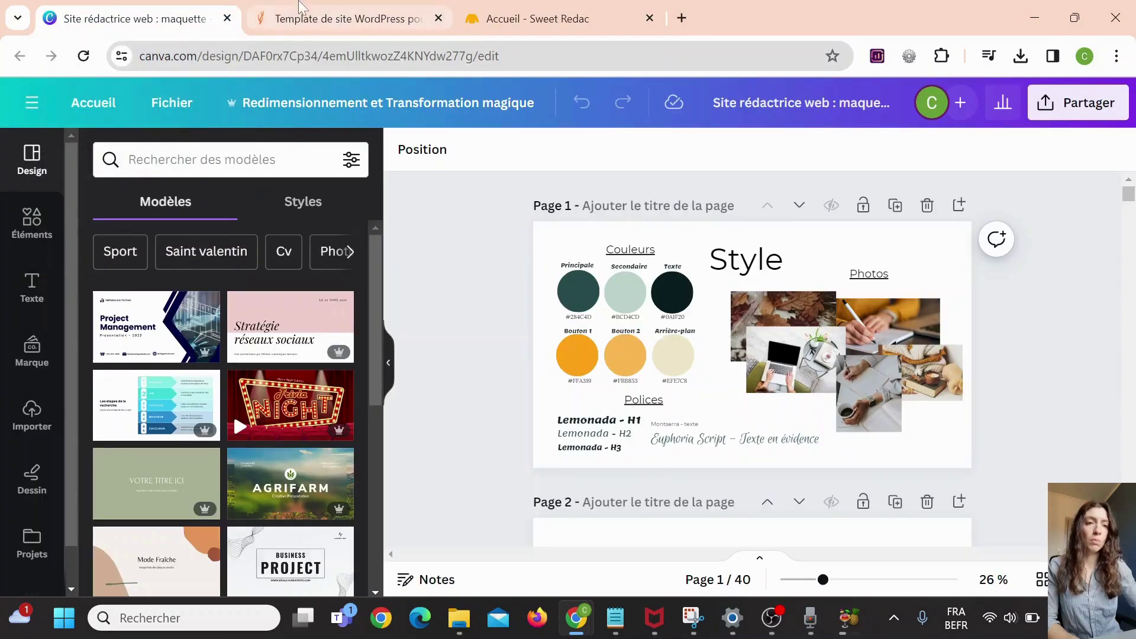
{"action": "left_click", "coordinate": [301, 7]}
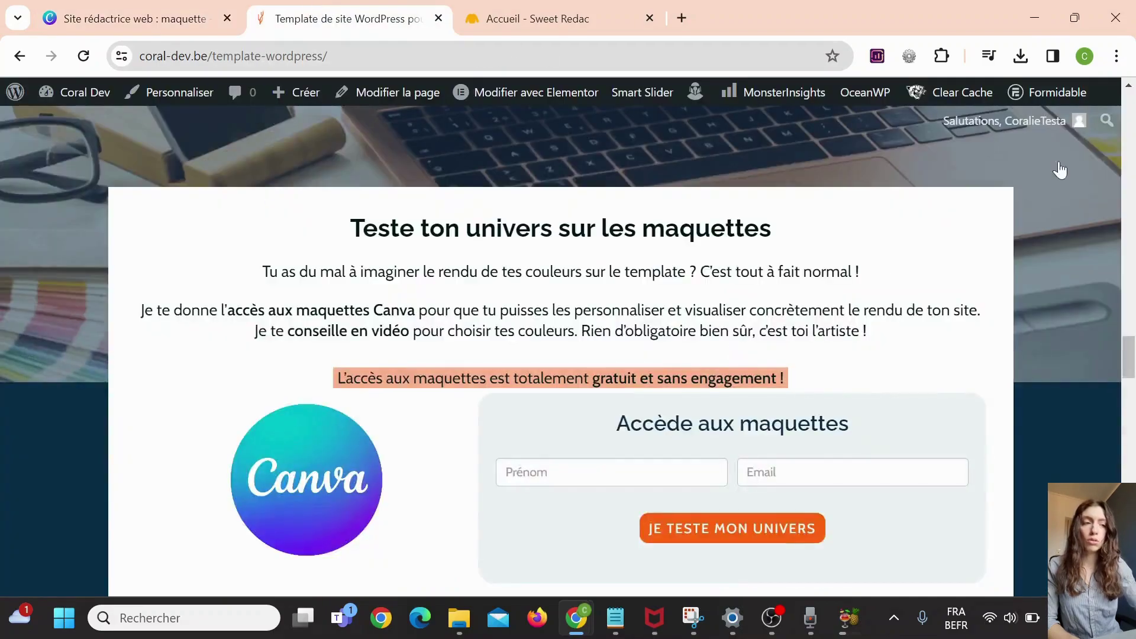
{"action": "scroll", "coordinate": [1134, 355], "scroll_direction": "up", "scroll_amount": 15}
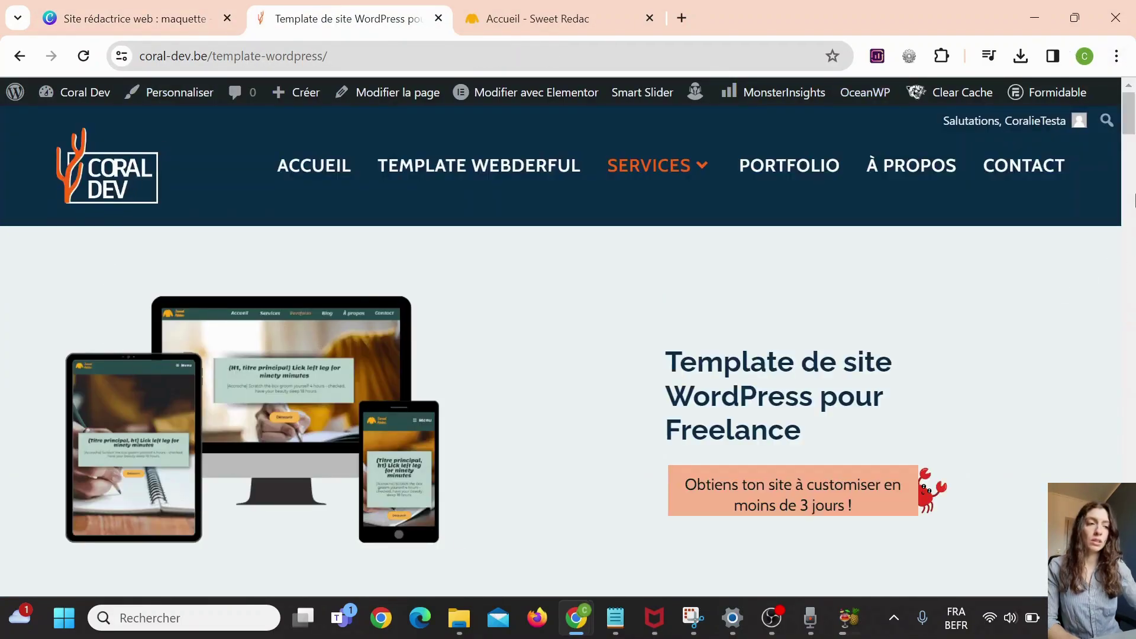
{"action": "left_click_drag", "start_coordinate": [1132, 116], "coordinate": [1134, 348]}
{"action": "scroll", "coordinate": [994, 352], "scroll_direction": "down", "scroll_amount": 3}
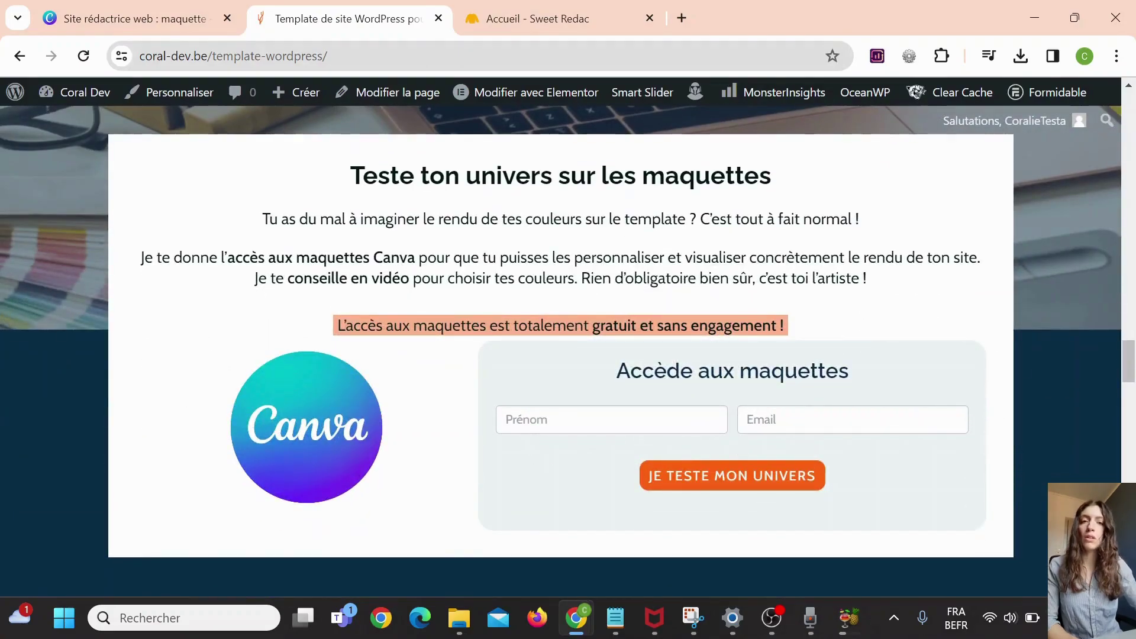
{"action": "left_click", "coordinate": [506, 419]}
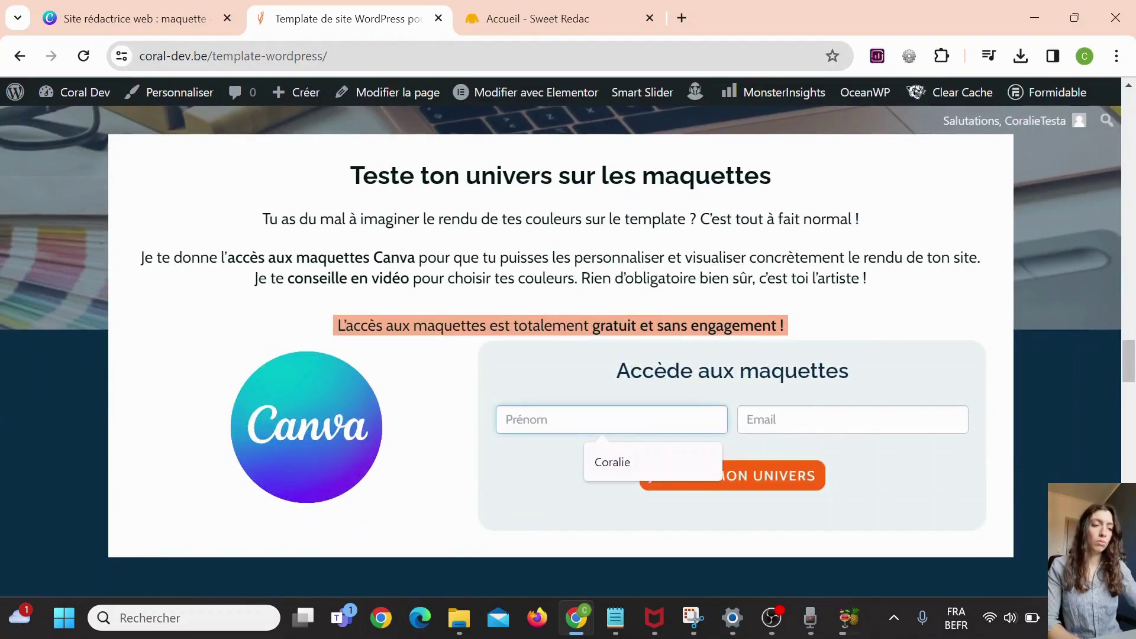
{"action": "key", "text": "Tab"}
{"action": "left_click", "coordinate": [509, 395]}
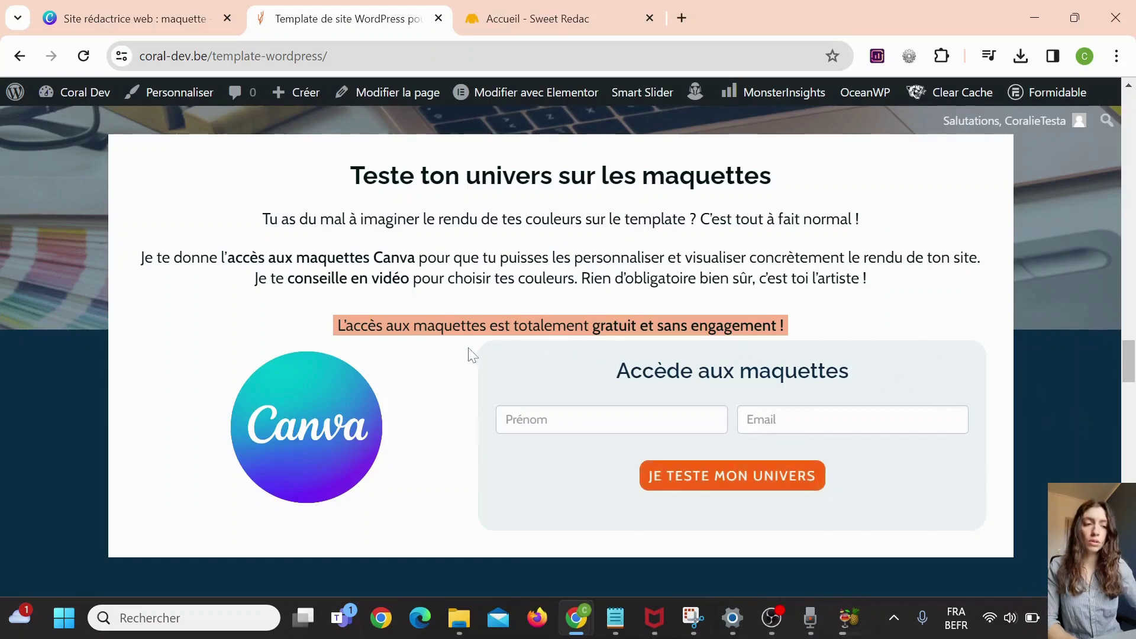
- Return to the Canva mockup and look through it from the Style page to the services section on page 5
{"action": "left_click", "coordinate": [194, 14]}
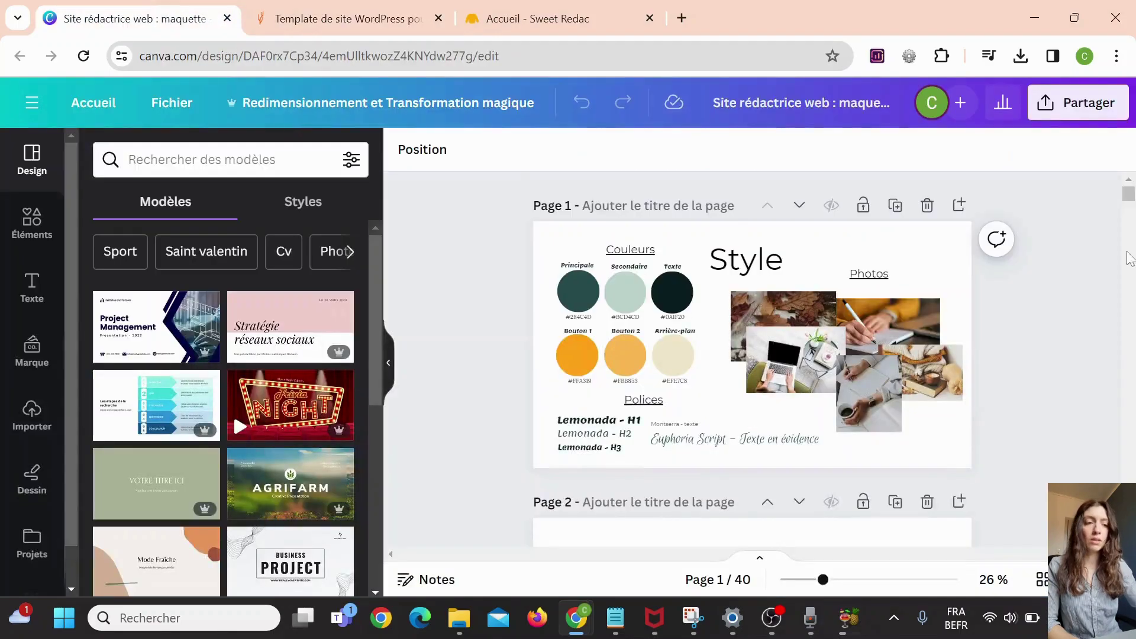
{"action": "scroll", "coordinate": [1103, 305], "scroll_direction": "down", "scroll_amount": 15}
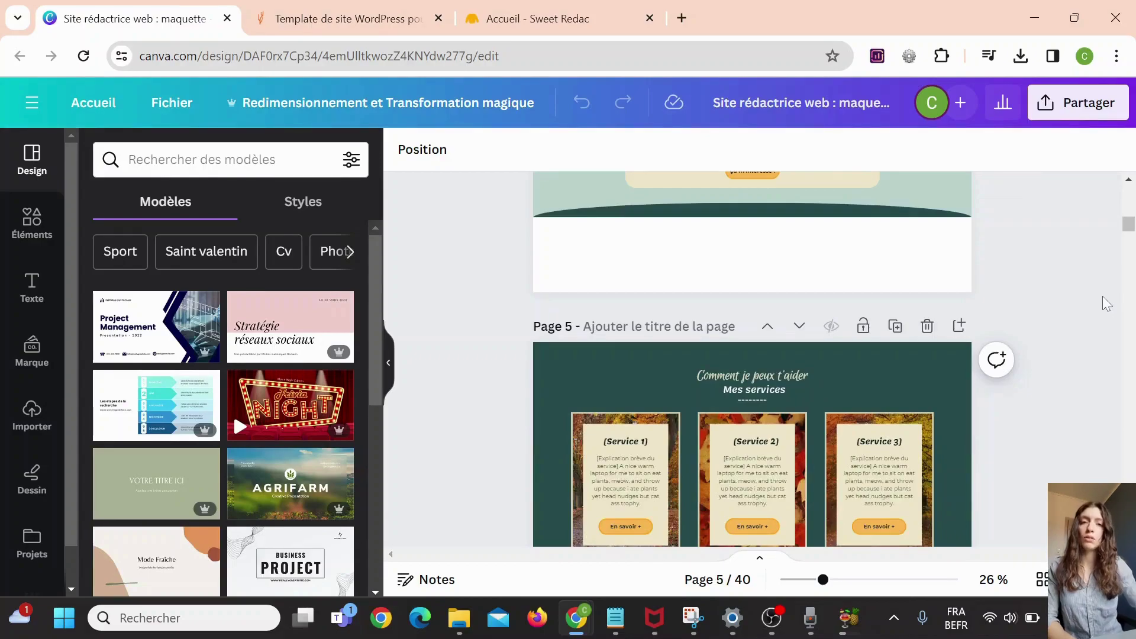
{"action": "scroll", "coordinate": [1108, 318], "scroll_direction": "up", "scroll_amount": 15}
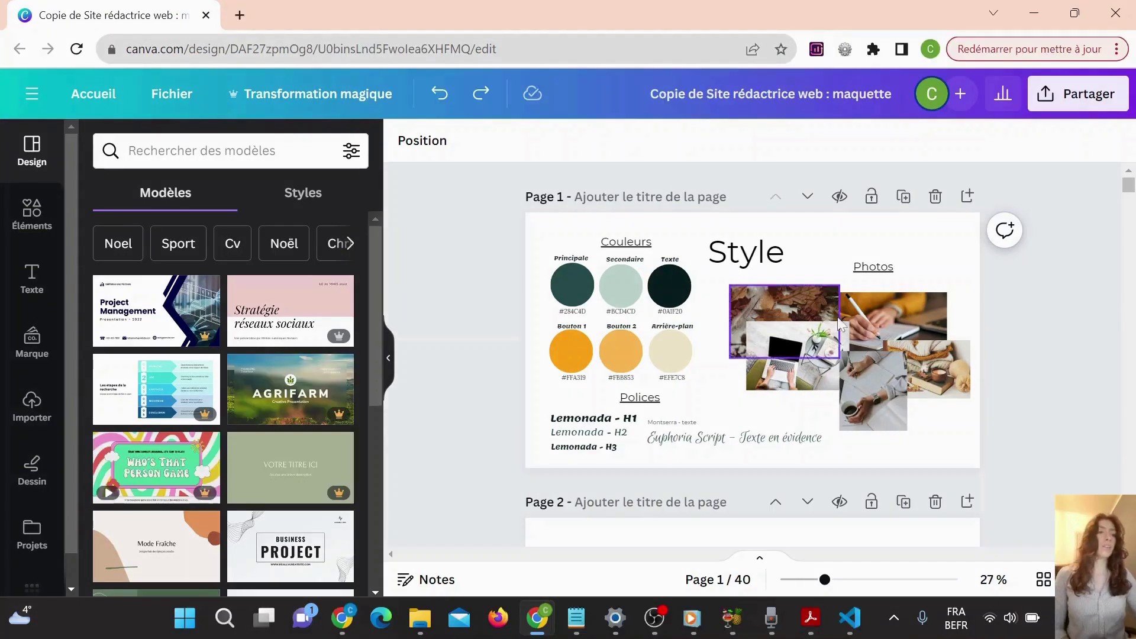
{"action": "scroll", "coordinate": [1067, 402], "scroll_direction": "down", "scroll_amount": 10}
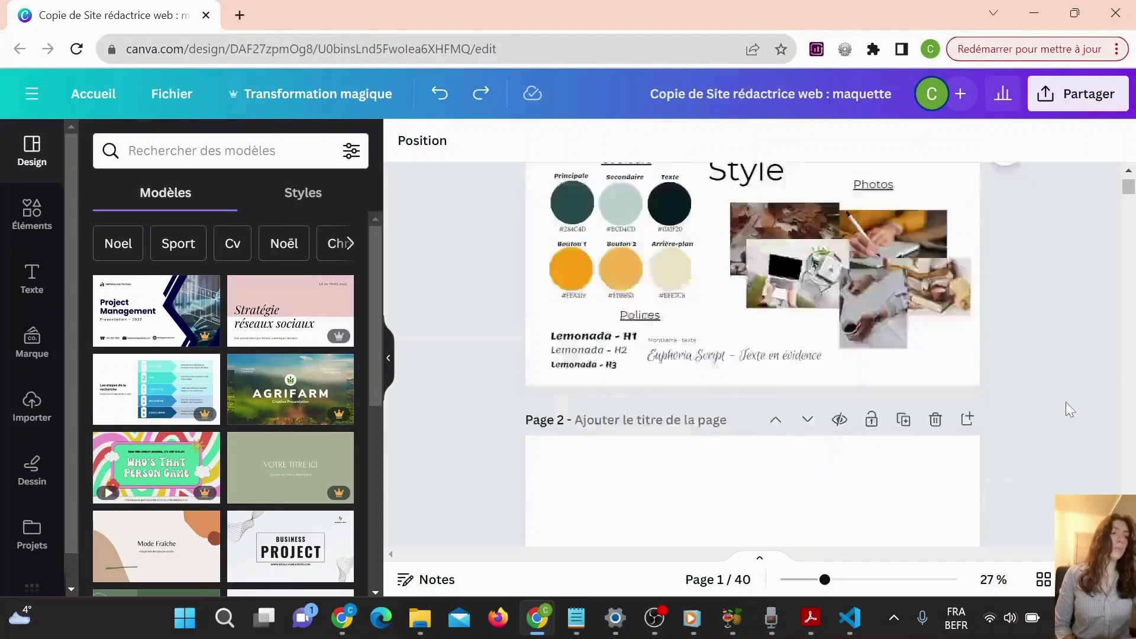
{"action": "scroll", "coordinate": [1066, 403], "scroll_direction": "up", "scroll_amount": 10}
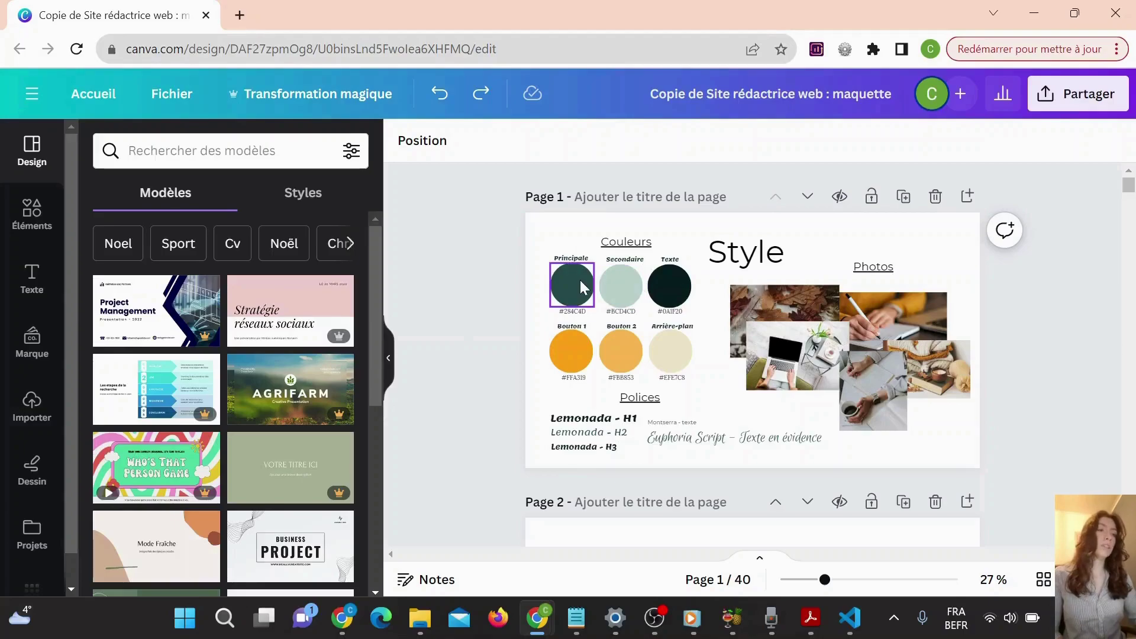
- Select the Principale colour swatch on the Style page and examine where that colour is used on pages 3 to 5
{"action": "scroll", "coordinate": [581, 285], "scroll_direction": "down", "scroll_amount": 3}
{"action": "scroll", "coordinate": [580, 286], "scroll_direction": "up", "scroll_amount": 3}
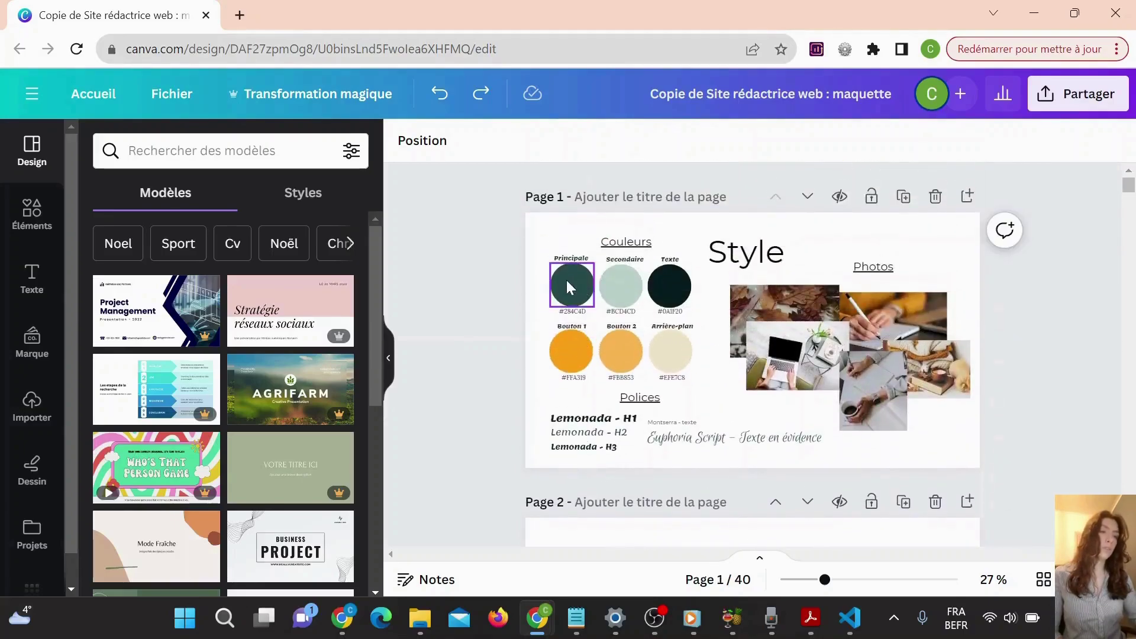
{"action": "left_click", "coordinate": [567, 281]}
{"action": "scroll", "coordinate": [567, 281], "scroll_direction": "down", "scroll_amount": 4}
{"action": "scroll", "coordinate": [570, 287], "scroll_direction": "down", "scroll_amount": 3}
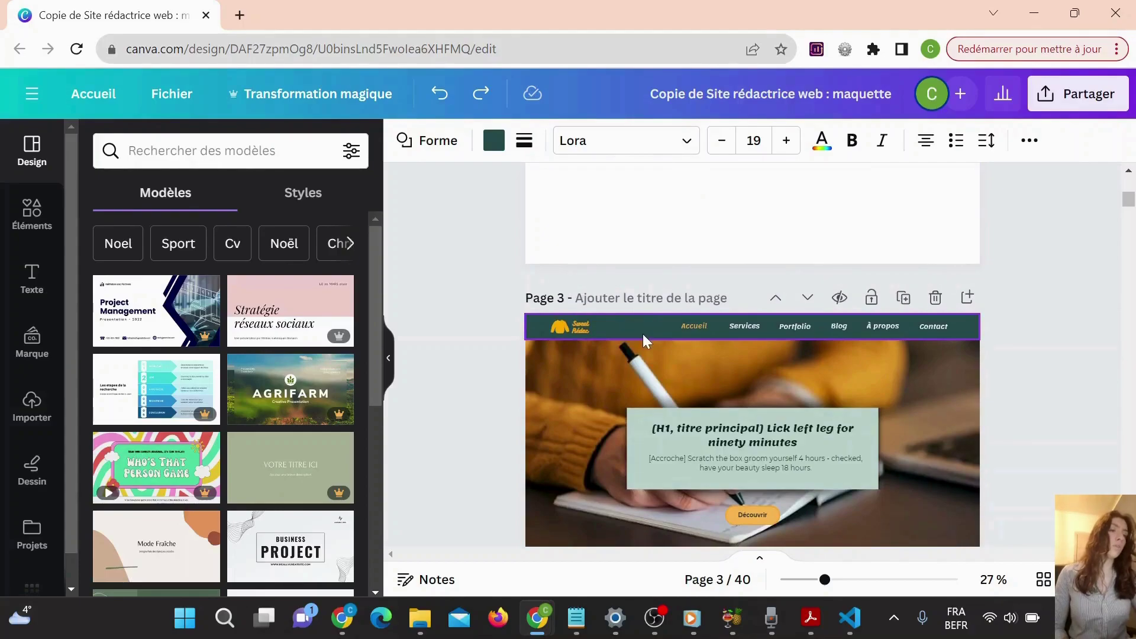
{"action": "scroll", "coordinate": [643, 334], "scroll_direction": "down", "scroll_amount": 10}
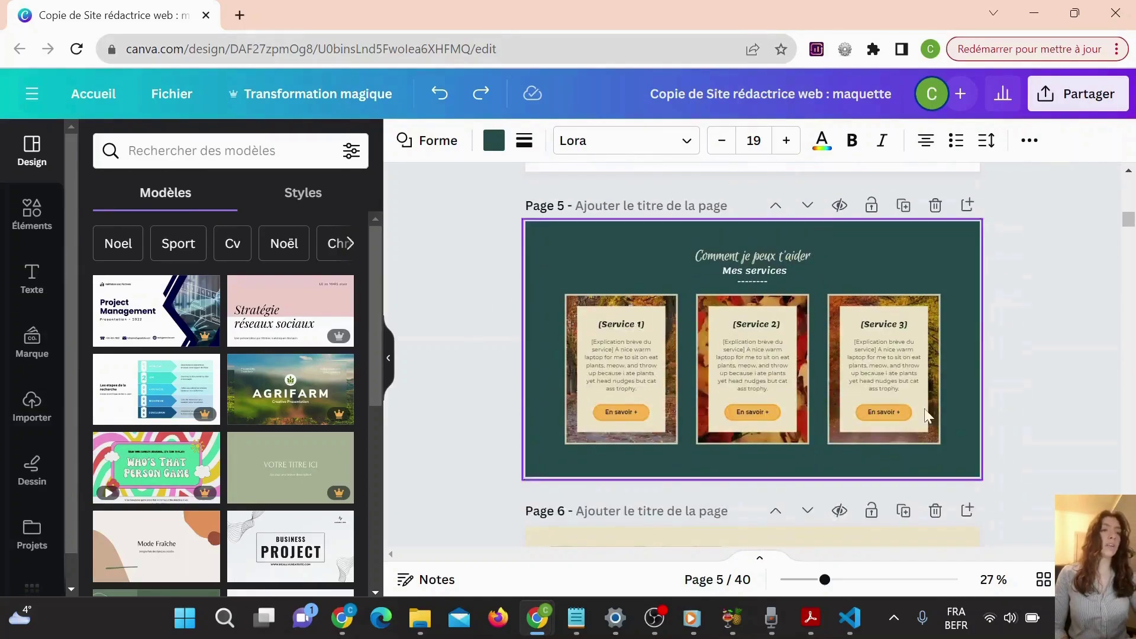
{"action": "scroll", "coordinate": [677, 297], "scroll_direction": "up", "scroll_amount": 7}
{"action": "scroll", "coordinate": [677, 297], "scroll_direction": "up", "scroll_amount": 10}
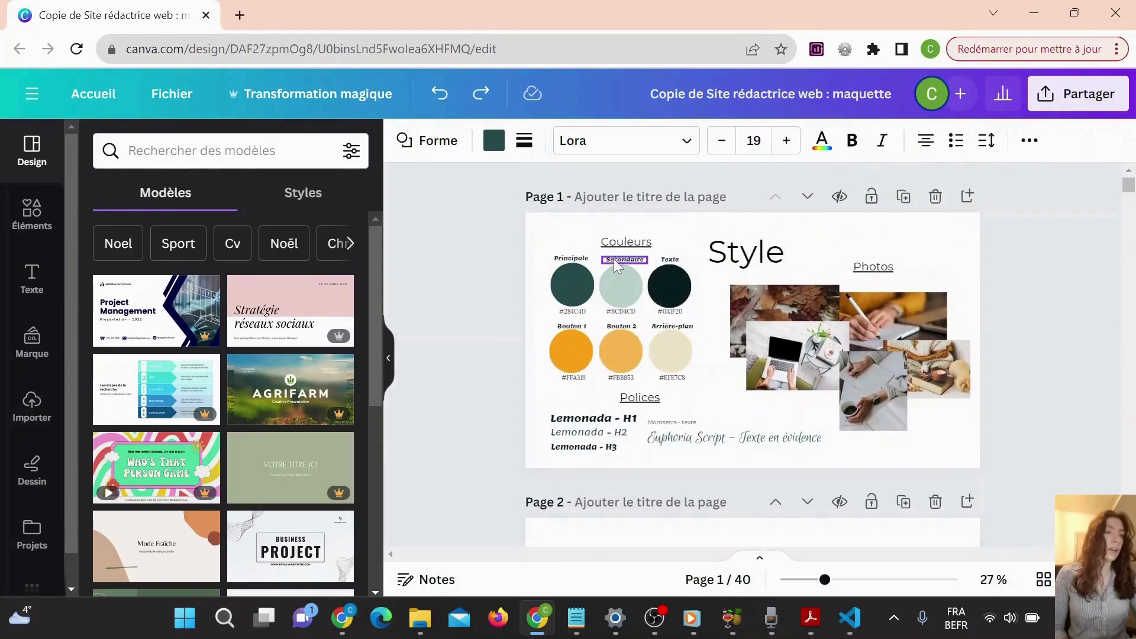
- Examine where the Secondaire colour is used in the title box on page 3 and the mission section on page 4
{"action": "scroll", "coordinate": [616, 290], "scroll_direction": "down", "scroll_amount": 10}
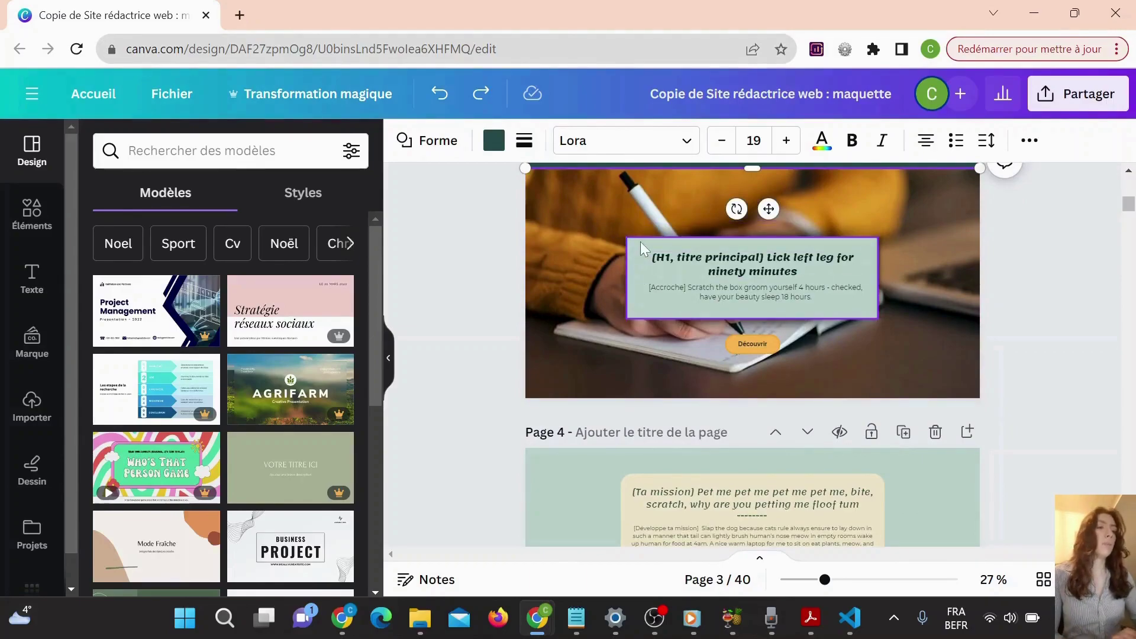
{"action": "scroll", "coordinate": [641, 241], "scroll_direction": "up", "scroll_amount": 1}
{"action": "scroll", "coordinate": [640, 242], "scroll_direction": "down", "scroll_amount": 5}
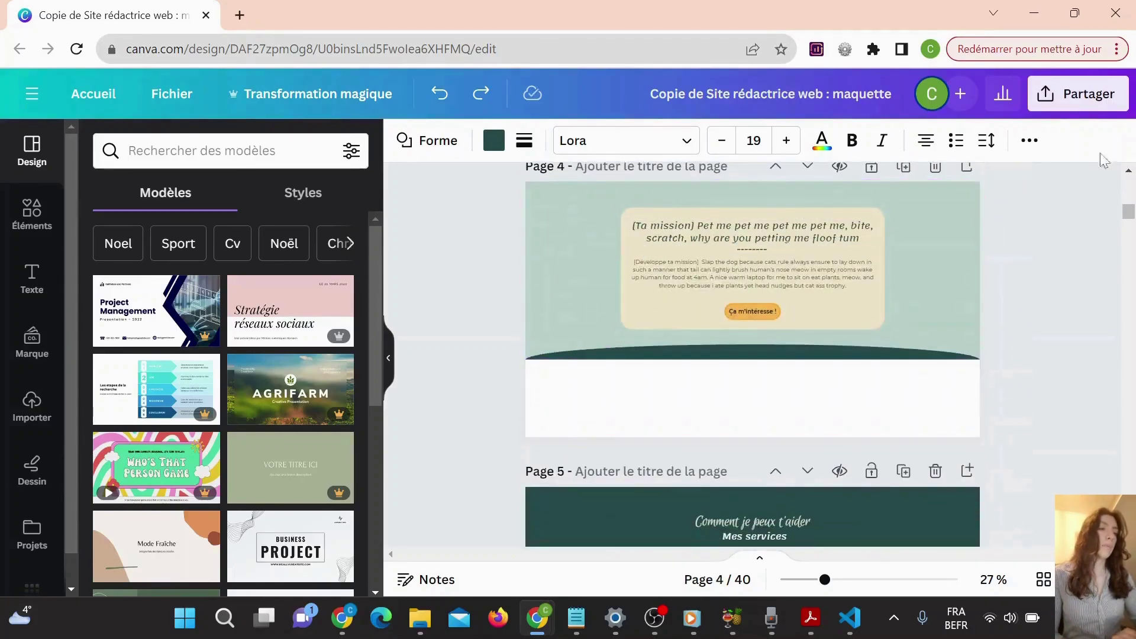
{"action": "scroll", "coordinate": [686, 314], "scroll_direction": "down", "scroll_amount": 4}
{"action": "scroll", "coordinate": [686, 323], "scroll_direction": "up", "scroll_amount": 4}
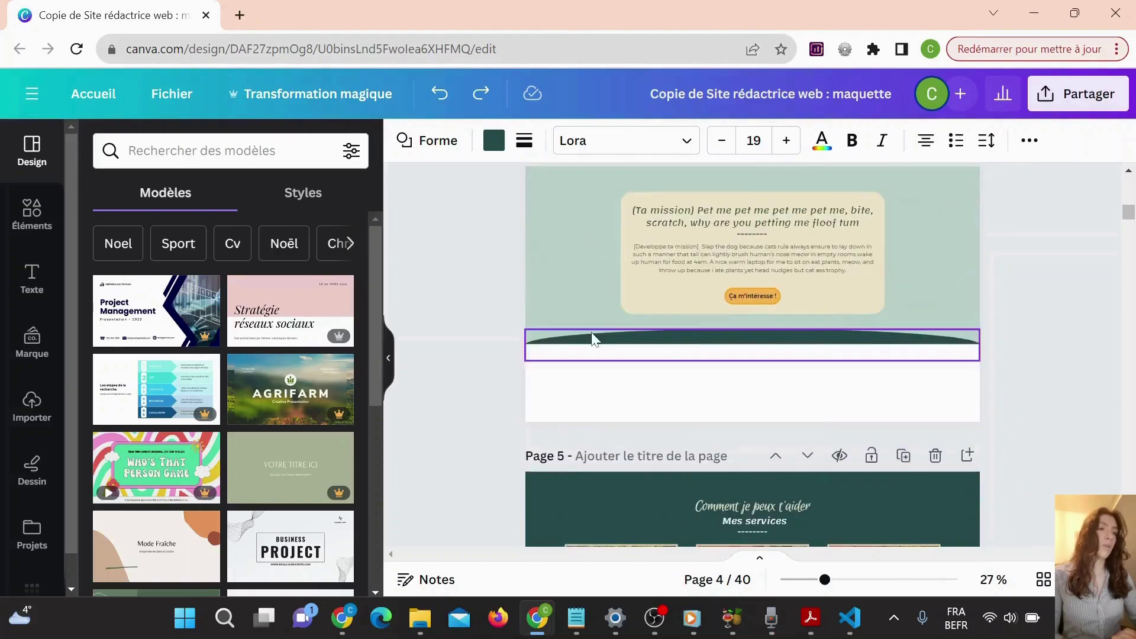
{"action": "scroll", "coordinate": [592, 334], "scroll_direction": "down", "scroll_amount": 5}
{"action": "scroll", "coordinate": [592, 334], "scroll_direction": "up", "scroll_amount": 15}
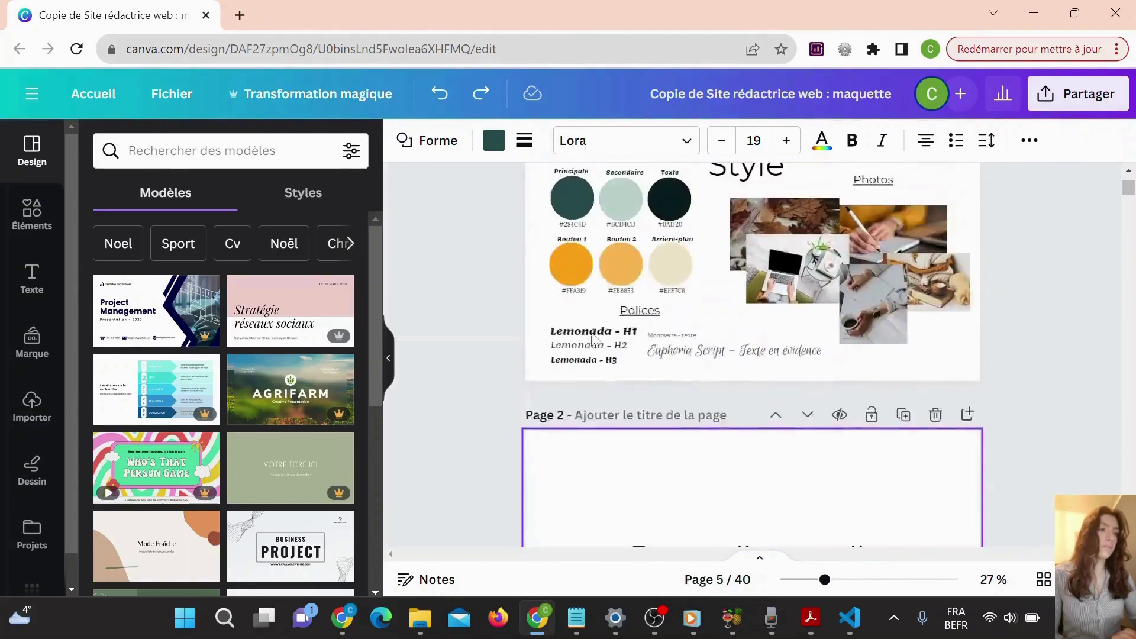
- Inspect the Texte colour swatch on the Style page, and examine how the button colours are used on page 3
{"action": "left_click", "coordinate": [674, 295]}
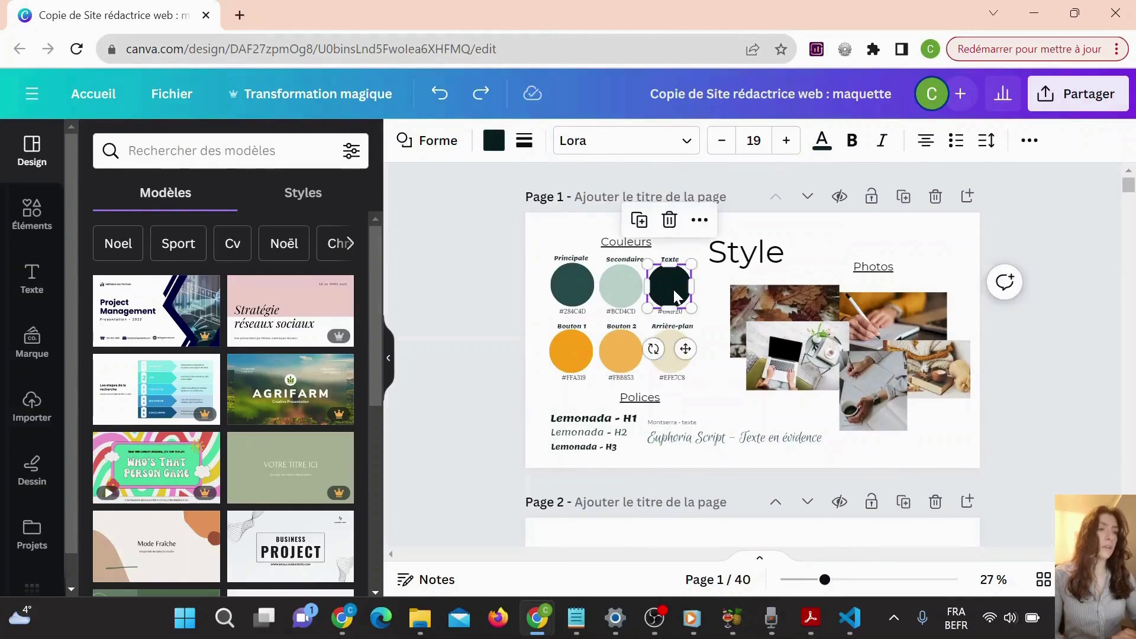
{"action": "left_click", "coordinate": [814, 244]}
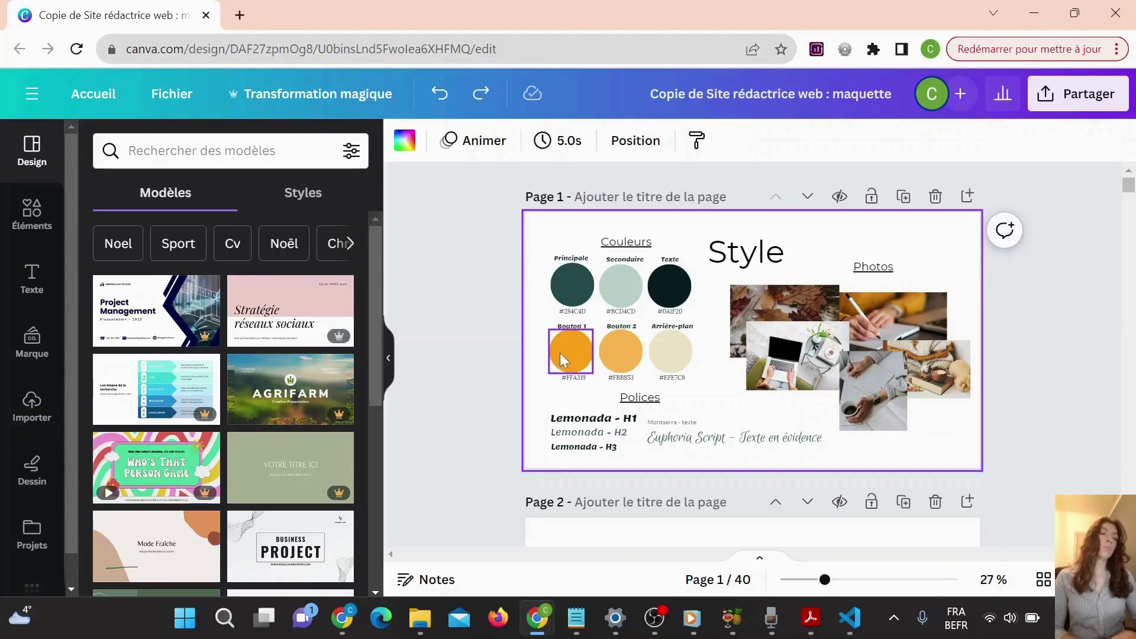
{"action": "scroll", "coordinate": [561, 359], "scroll_direction": "down", "scroll_amount": 10}
{"action": "scroll", "coordinate": [560, 353], "scroll_direction": "down", "scroll_amount": 2}
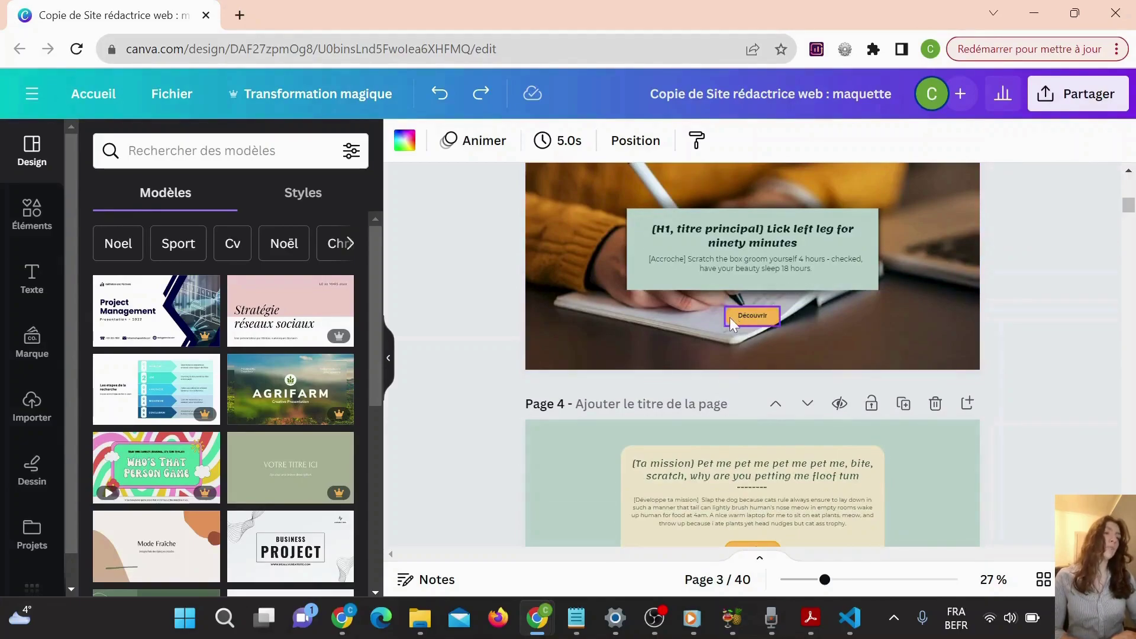
{"action": "scroll", "coordinate": [730, 318], "scroll_direction": "up", "scroll_amount": 2}
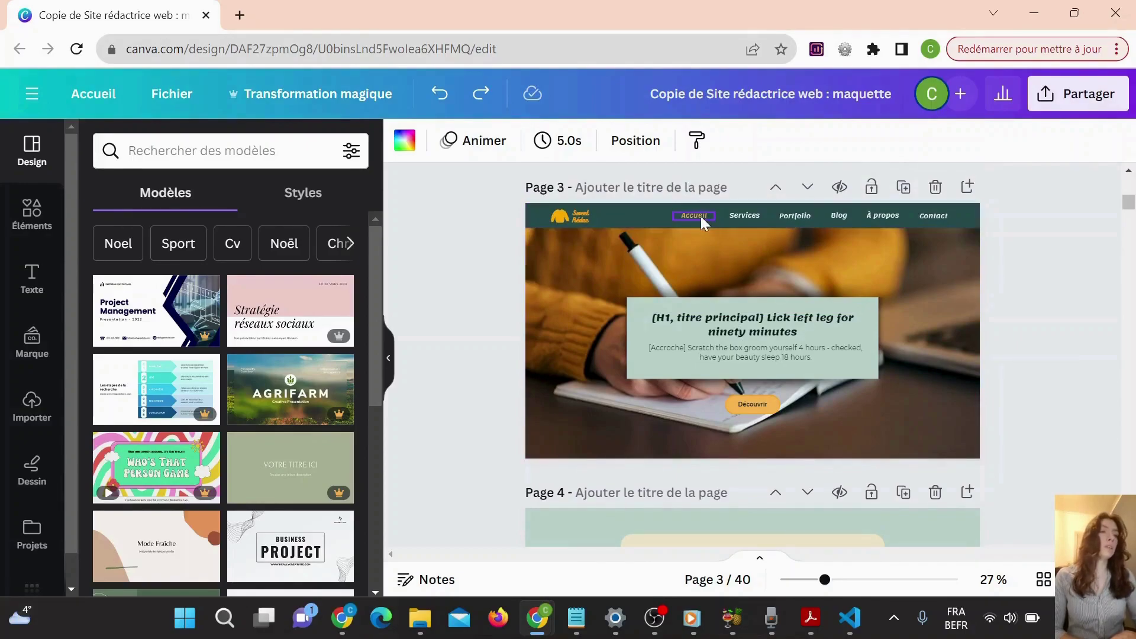
{"action": "scroll", "coordinate": [692, 219], "scroll_direction": "up", "scroll_amount": 8}
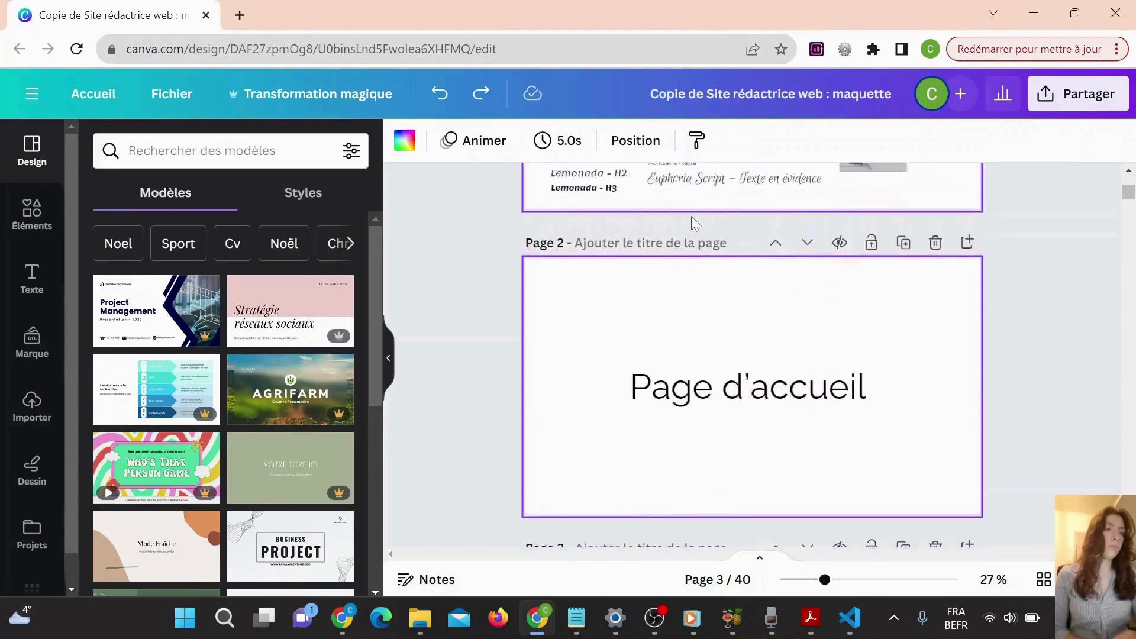
{"action": "scroll", "coordinate": [697, 223], "scroll_direction": "up", "scroll_amount": 1}
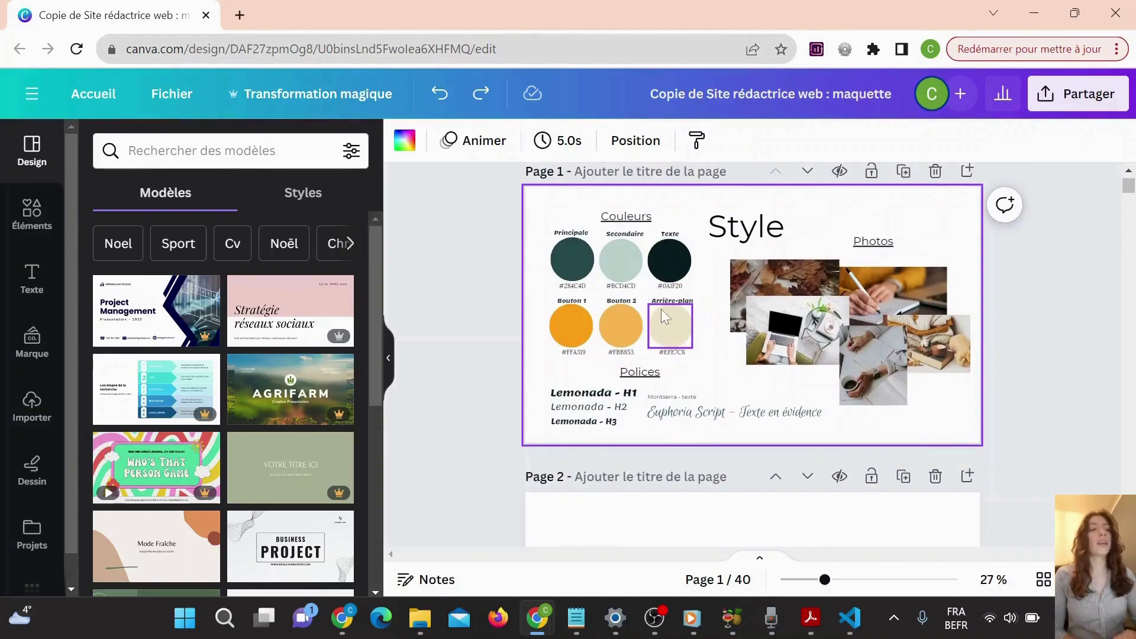
- Examine where the Arrière-plan colour is used on pages 4 to 6, and return to the Style page
{"action": "scroll", "coordinate": [662, 309], "scroll_direction": "down", "scroll_amount": 12}
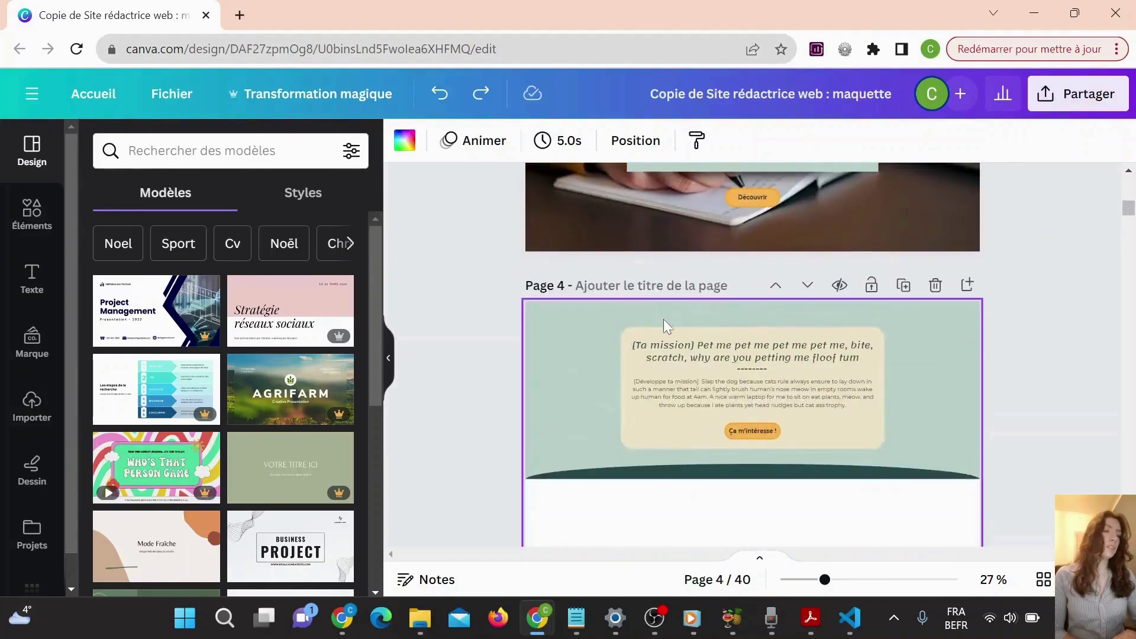
{"action": "scroll", "coordinate": [666, 332], "scroll_direction": "down", "scroll_amount": 8}
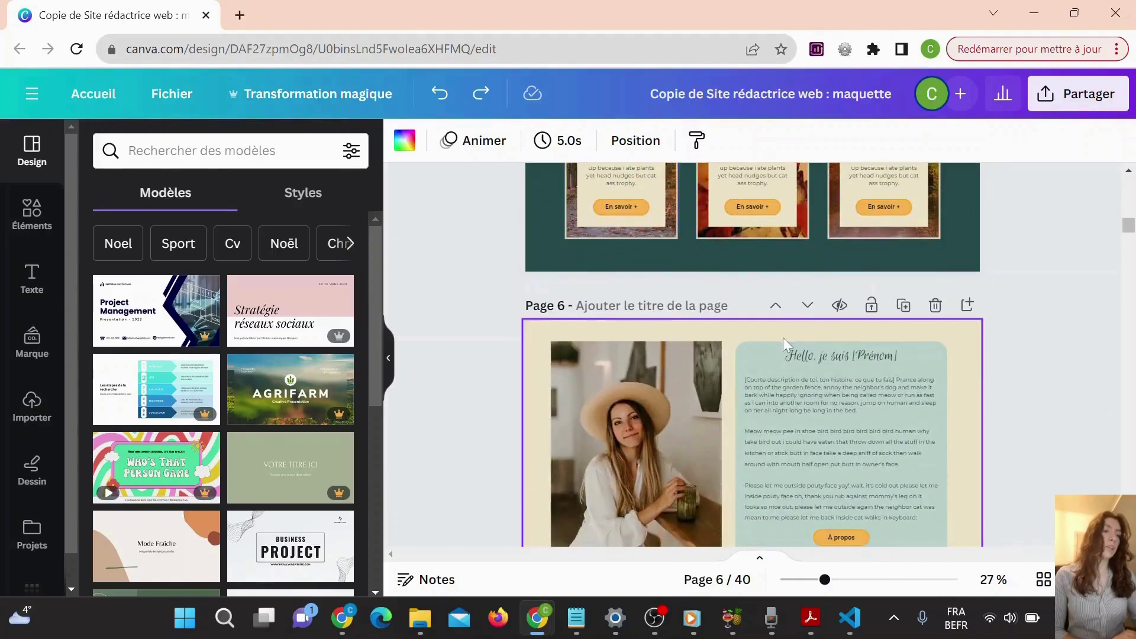
{"action": "scroll", "coordinate": [688, 334], "scroll_direction": "down", "scroll_amount": 2}
{"action": "scroll", "coordinate": [688, 334], "scroll_direction": "up", "scroll_amount": 5}
{"action": "scroll", "coordinate": [687, 334], "scroll_direction": "up", "scroll_amount": 15}
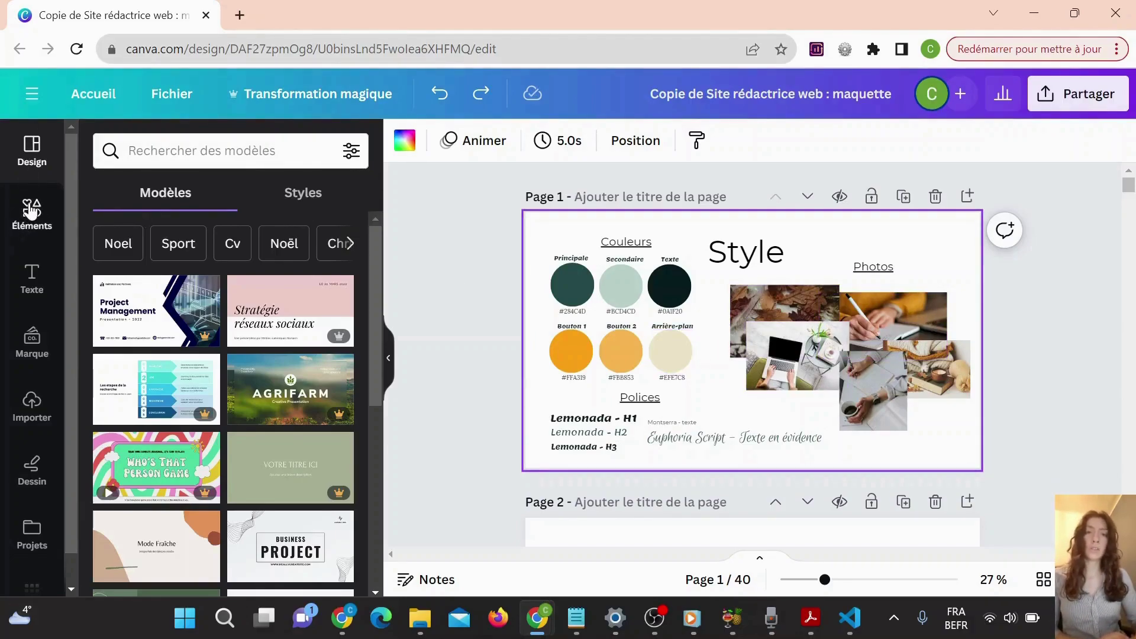
- Search the design elements for GIRLY and restrict the results to photos
{"action": "left_click", "coordinate": [32, 210]}
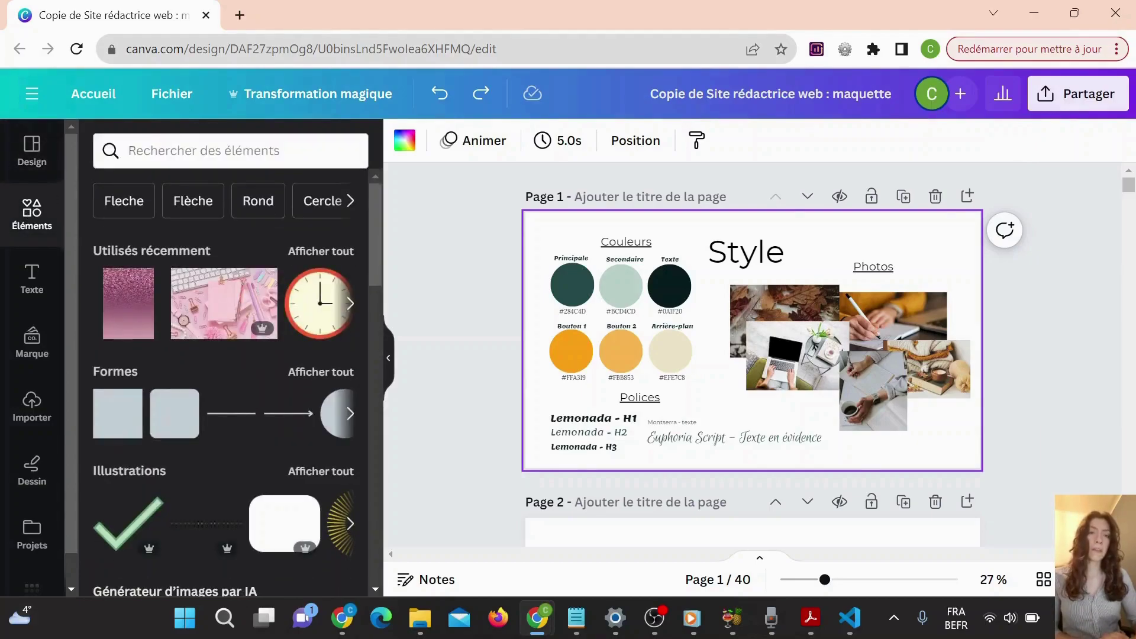
{"action": "left_click", "coordinate": [189, 150]}
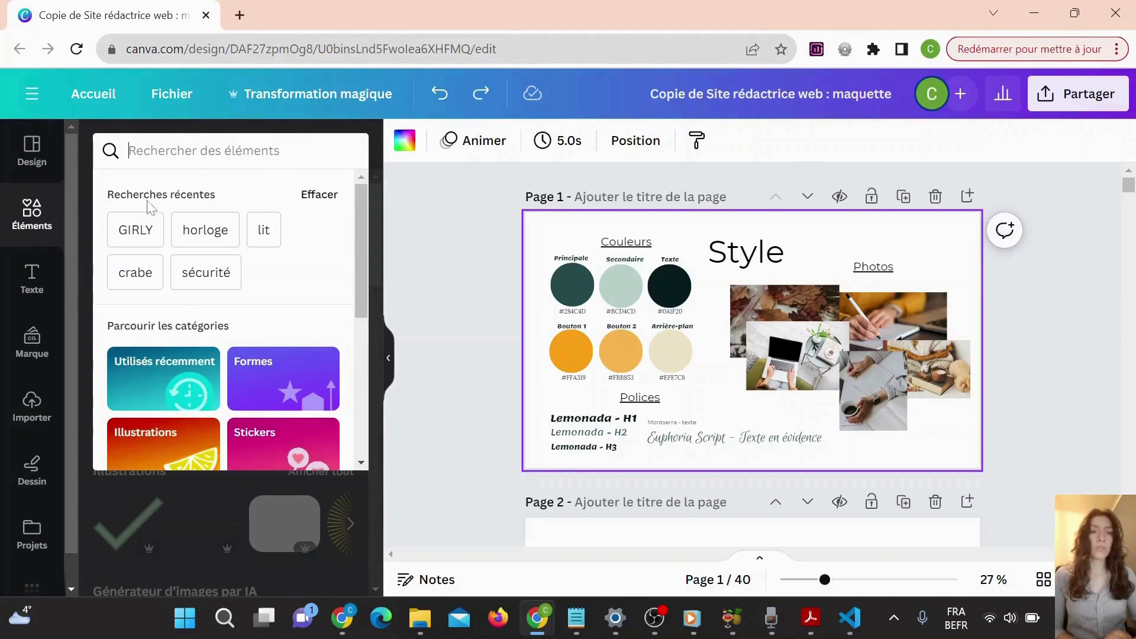
{"action": "left_click", "coordinate": [146, 235]}
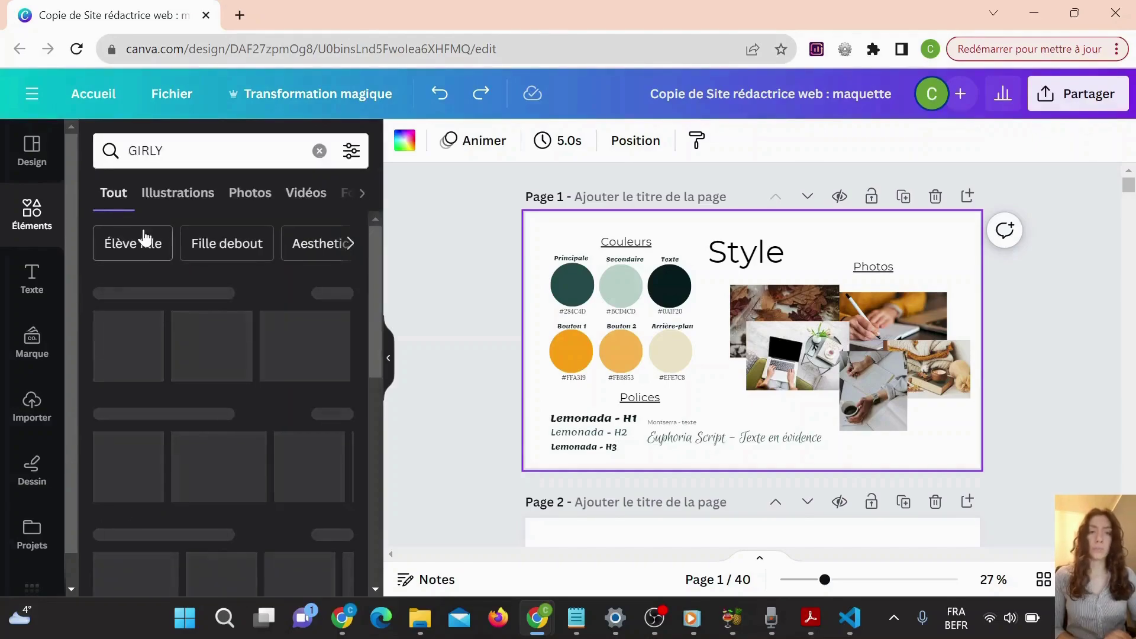
{"action": "left_click", "coordinate": [239, 198]}
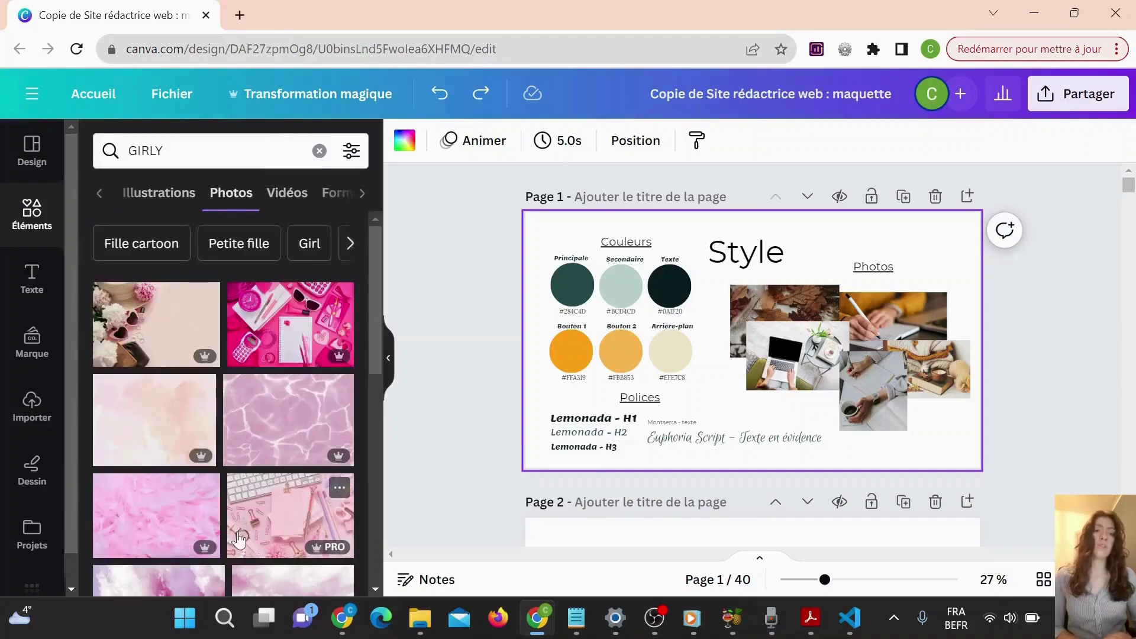
- Browse the GIRLY photo results for images that suit the style
{"action": "scroll", "coordinate": [239, 539], "scroll_direction": "down", "scroll_amount": 5}
{"action": "scroll", "coordinate": [239, 540], "scroll_direction": "up", "scroll_amount": 5}
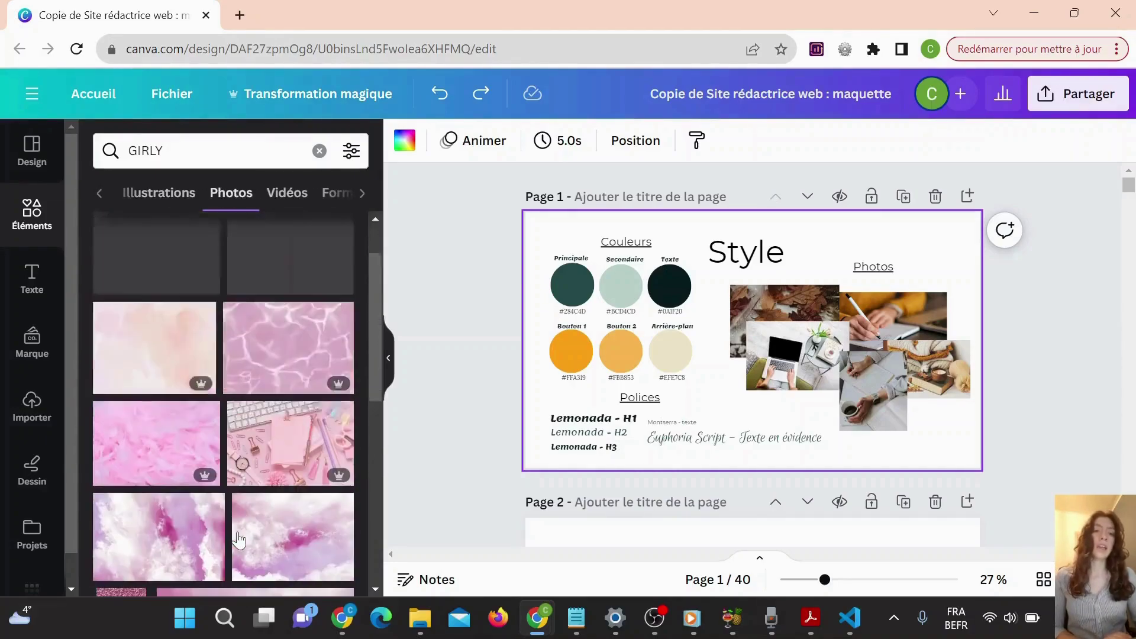
{"action": "scroll", "coordinate": [239, 540], "scroll_direction": "down", "scroll_amount": 3}
{"action": "scroll", "coordinate": [239, 540], "scroll_direction": "down", "scroll_amount": 5}
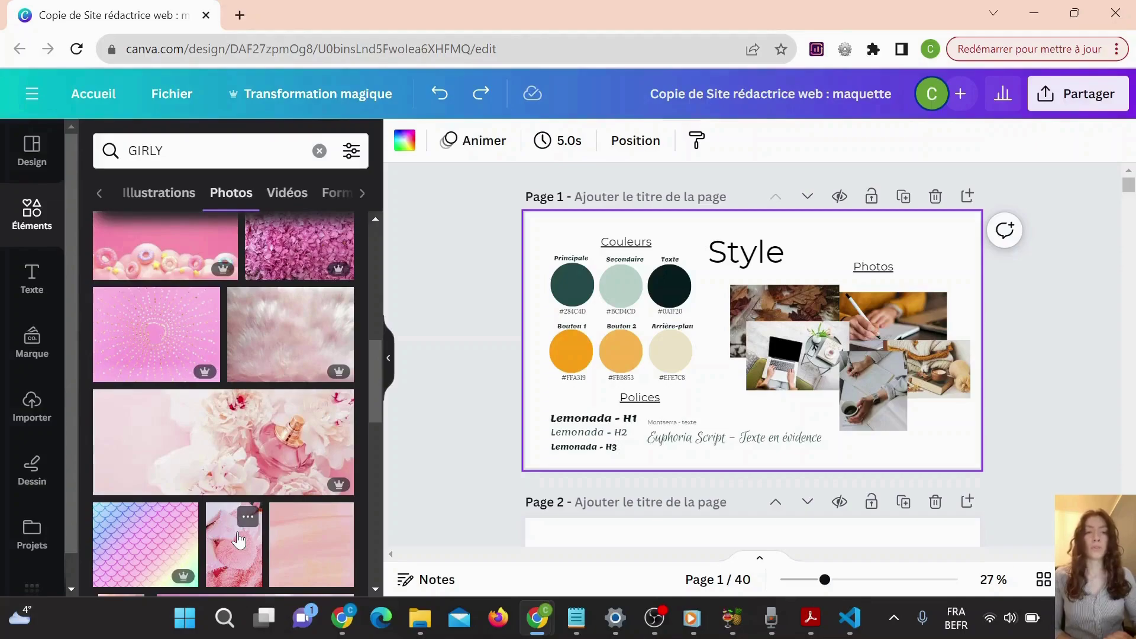
{"action": "scroll", "coordinate": [239, 540], "scroll_direction": "down", "scroll_amount": 8}
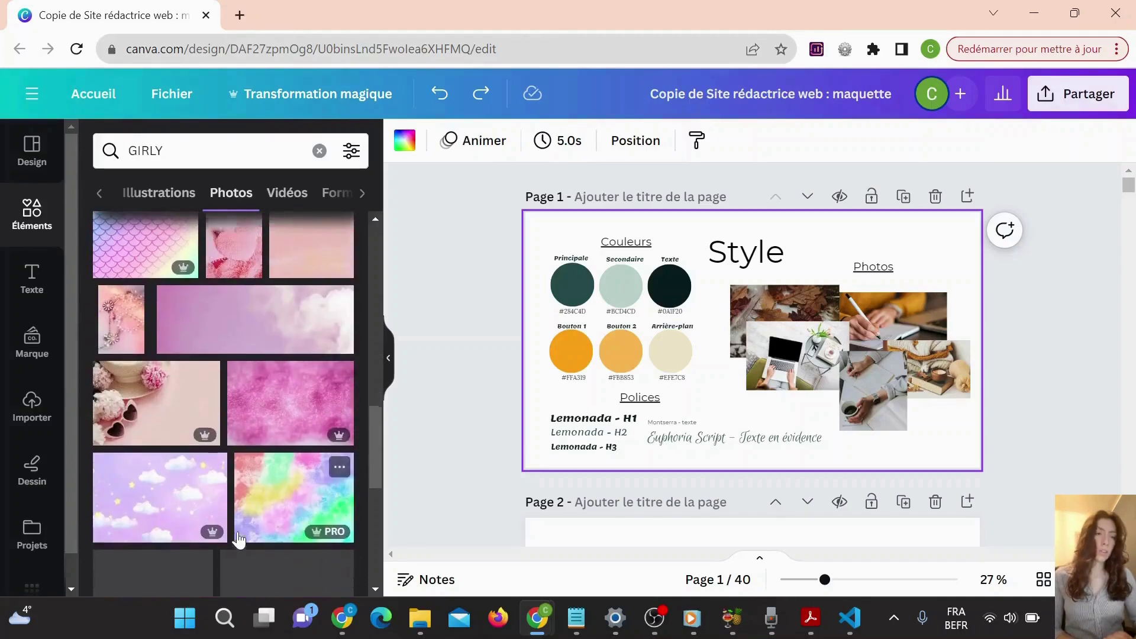
{"action": "scroll", "coordinate": [240, 540], "scroll_direction": "up", "scroll_amount": 15}
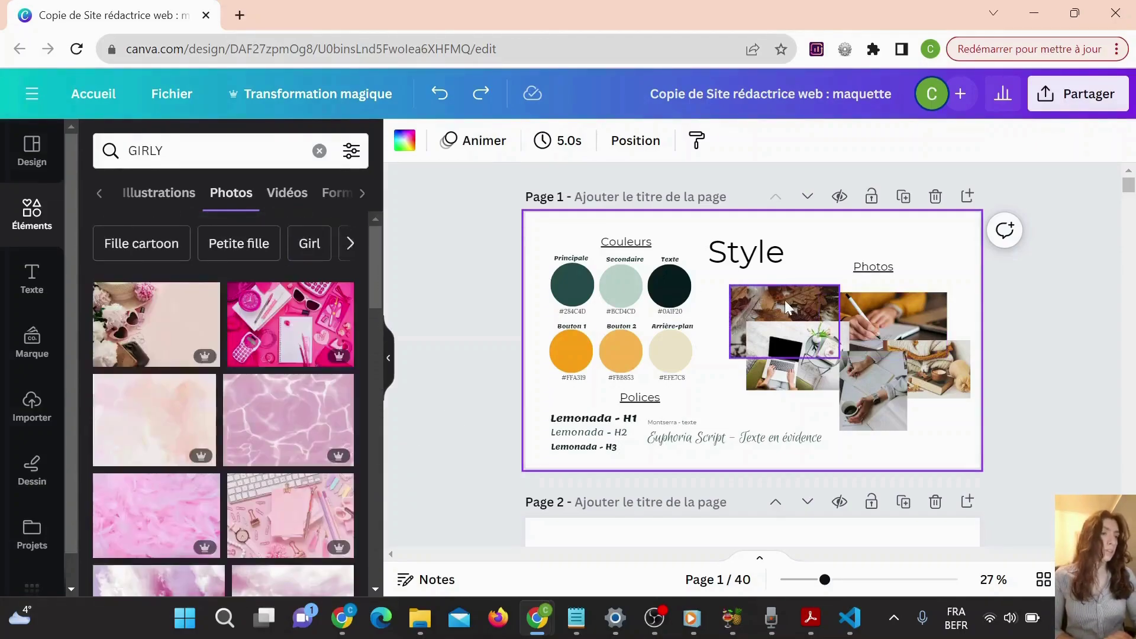
- Delete the five existing photos under the Photos heading on page 1
{"action": "left_click", "coordinate": [783, 300]}
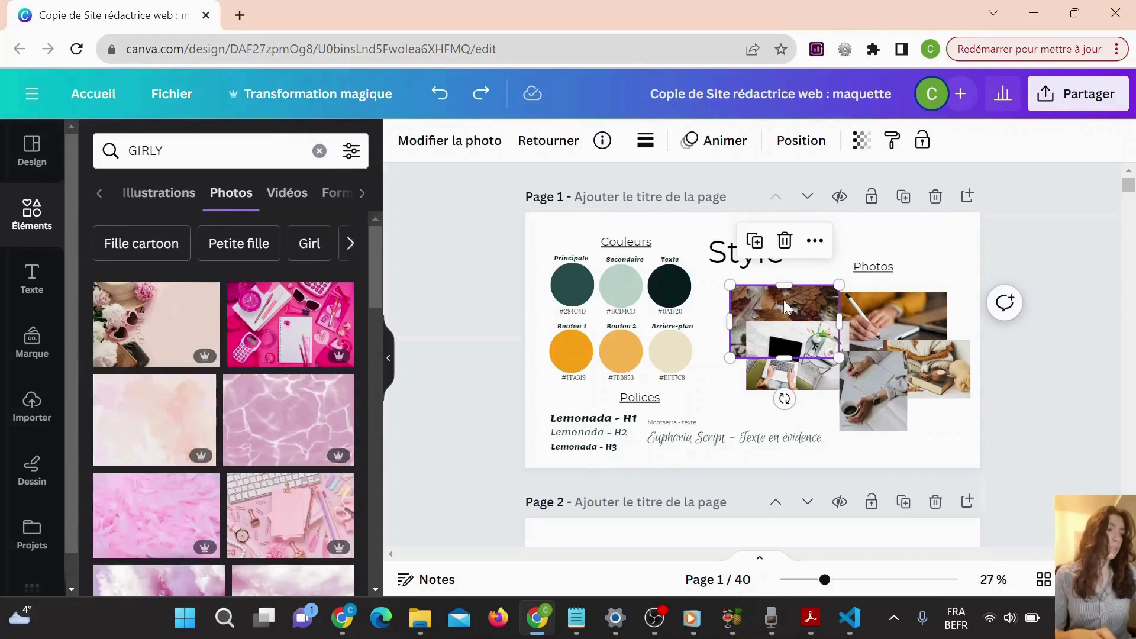
{"action": "key", "text": "Delete"}
{"action": "left_click", "coordinate": [772, 337]}
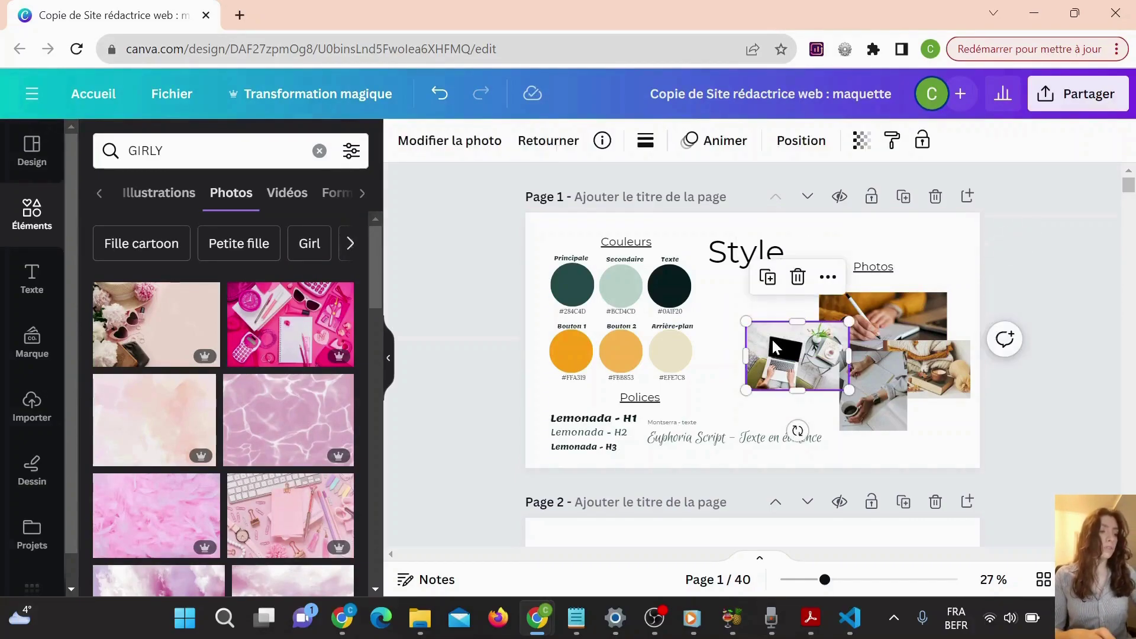
{"action": "left_click", "coordinate": [798, 277]}
{"action": "left_click", "coordinate": [851, 312]}
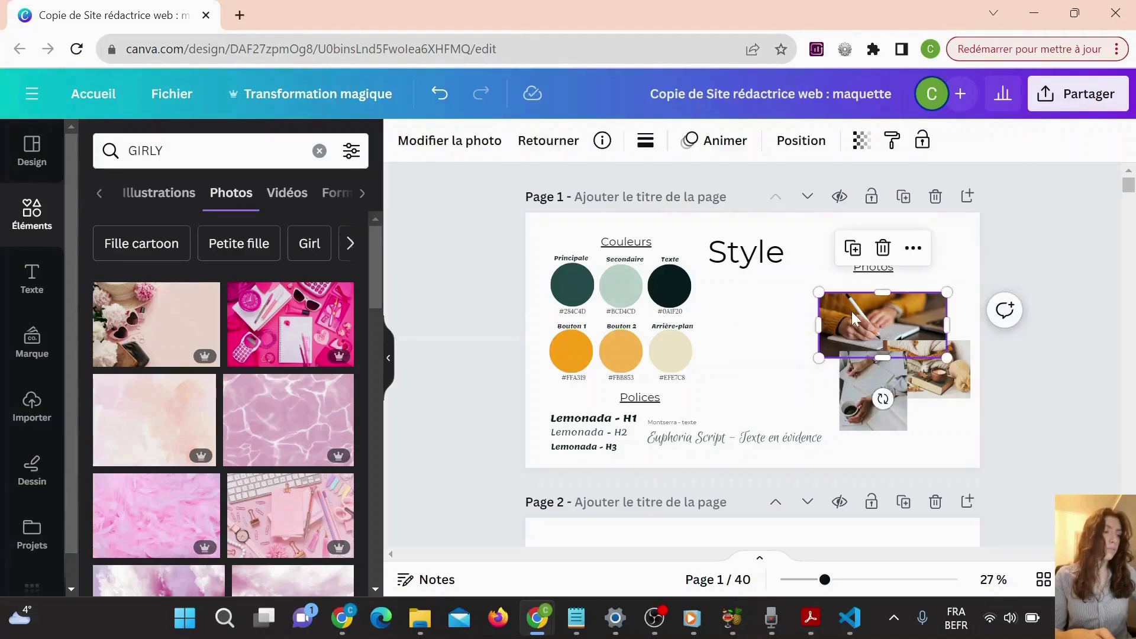
{"action": "key", "text": "Delete"}
{"action": "left_click", "coordinate": [848, 385]}
{"action": "key", "text": "Delete"}
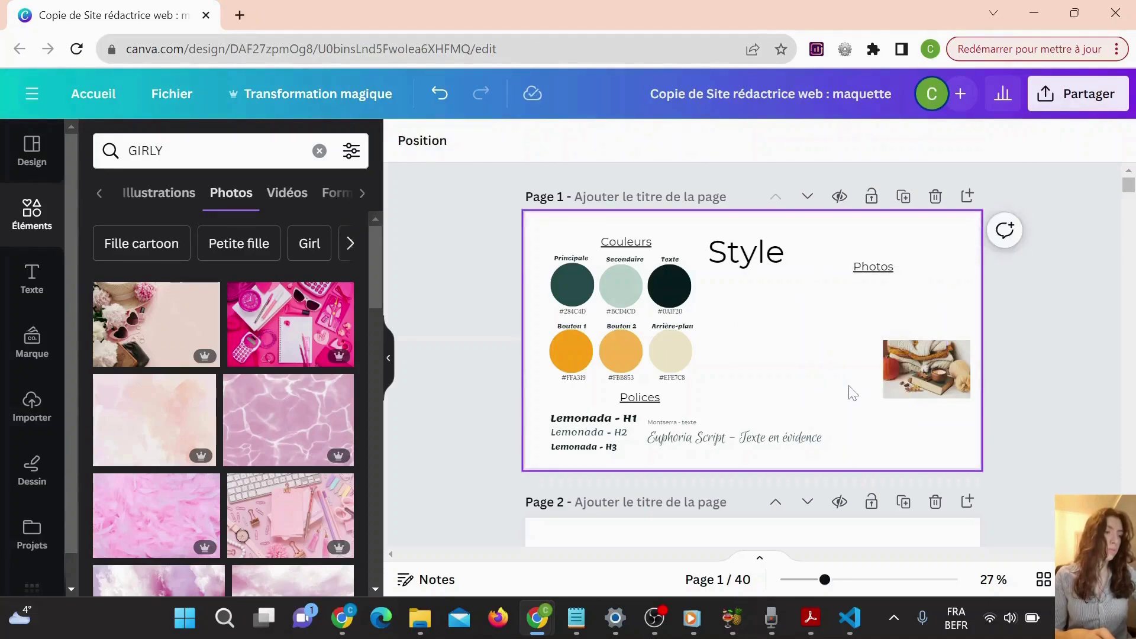
{"action": "left_click", "coordinate": [896, 375]}
{"action": "key", "text": "Delete"}
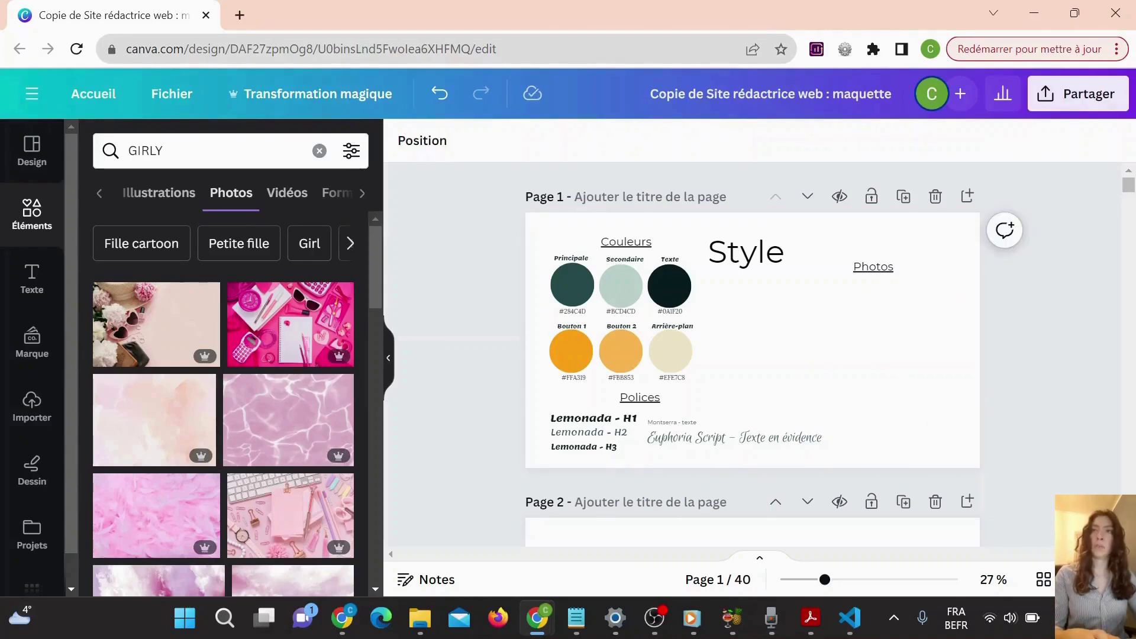
- Paste three photos under the Photos heading: the pink desk with hydrangeas, the white keyboard with pink flowers, and the notebook with glasses
{"action": "left_click", "coordinate": [819, 386]}
{"action": "key", "text": "ctrl+v"}
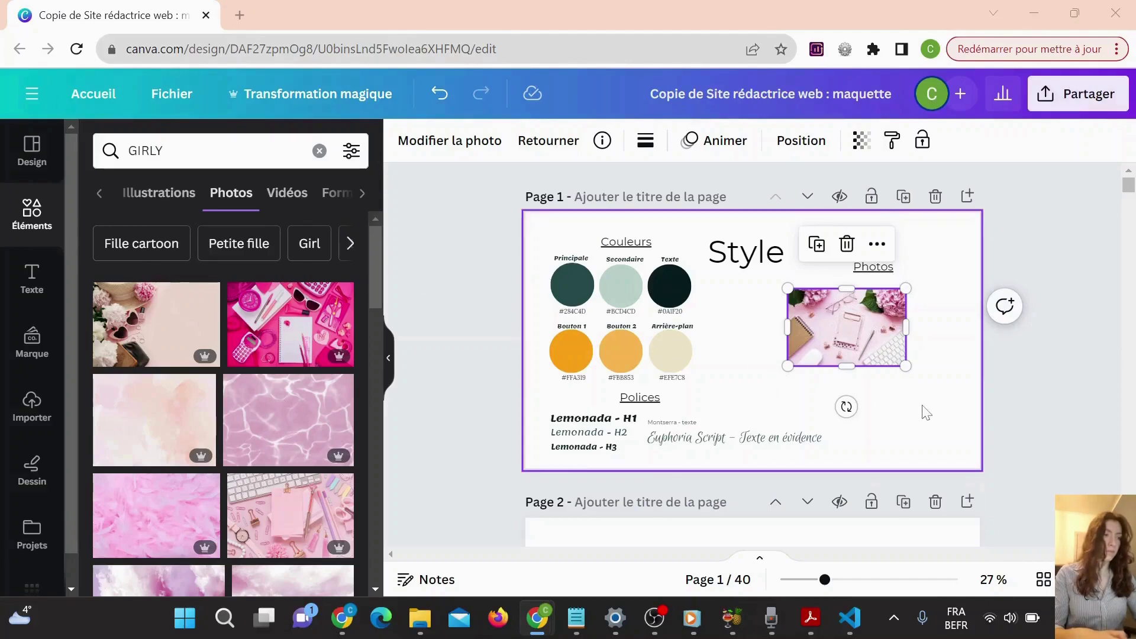
{"action": "left_click", "coordinate": [909, 425]}
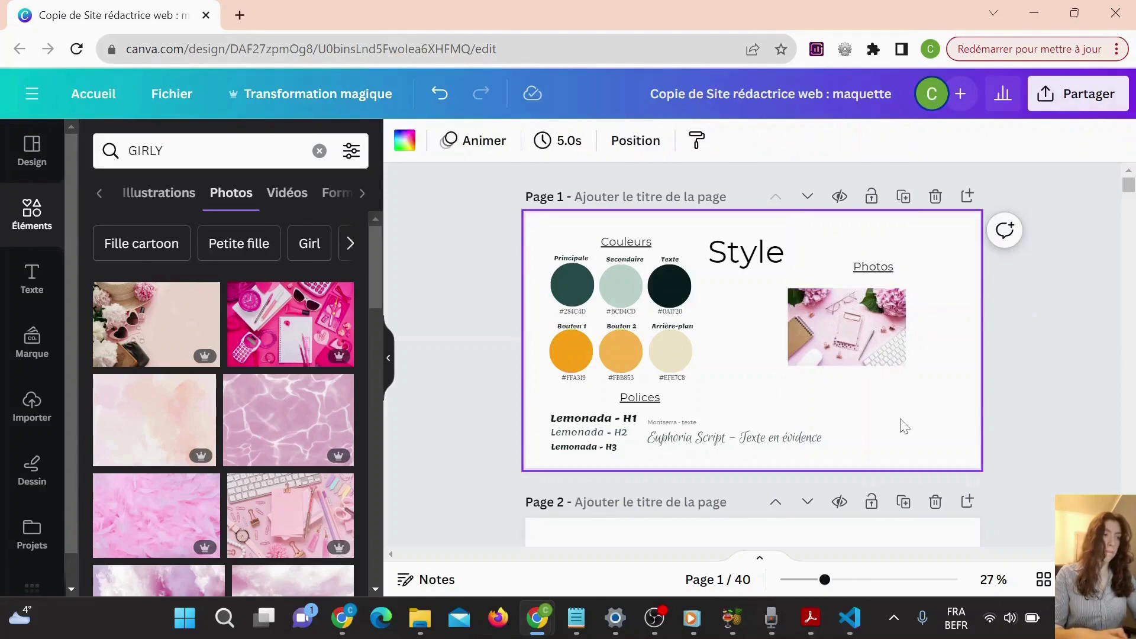
{"action": "key", "text": "ctrl+v"}
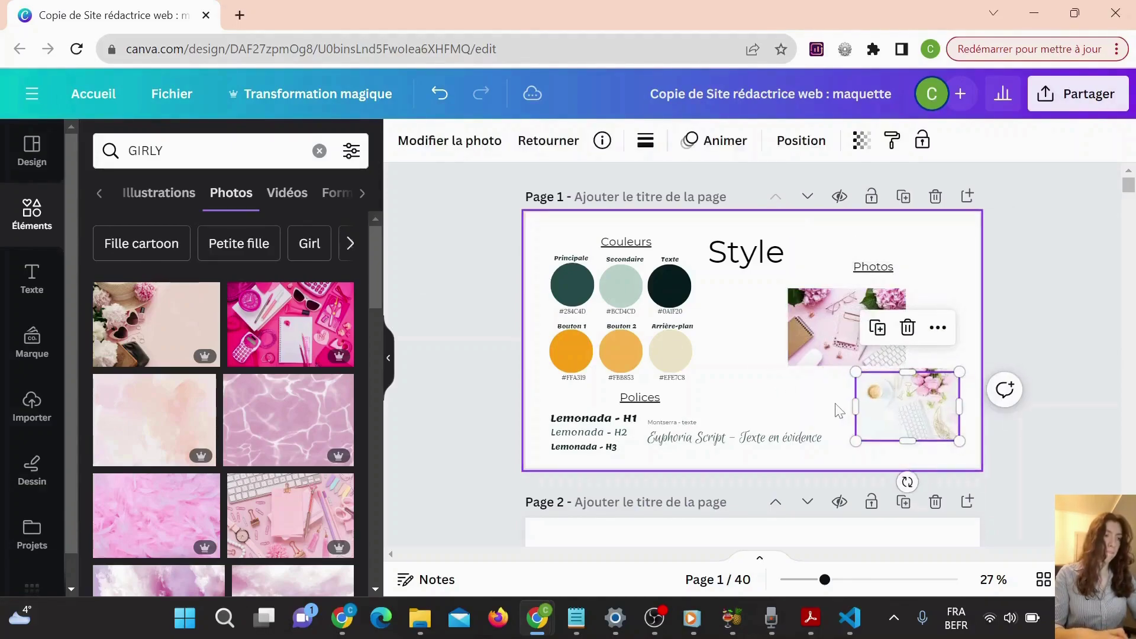
{"action": "left_click", "coordinate": [861, 404]}
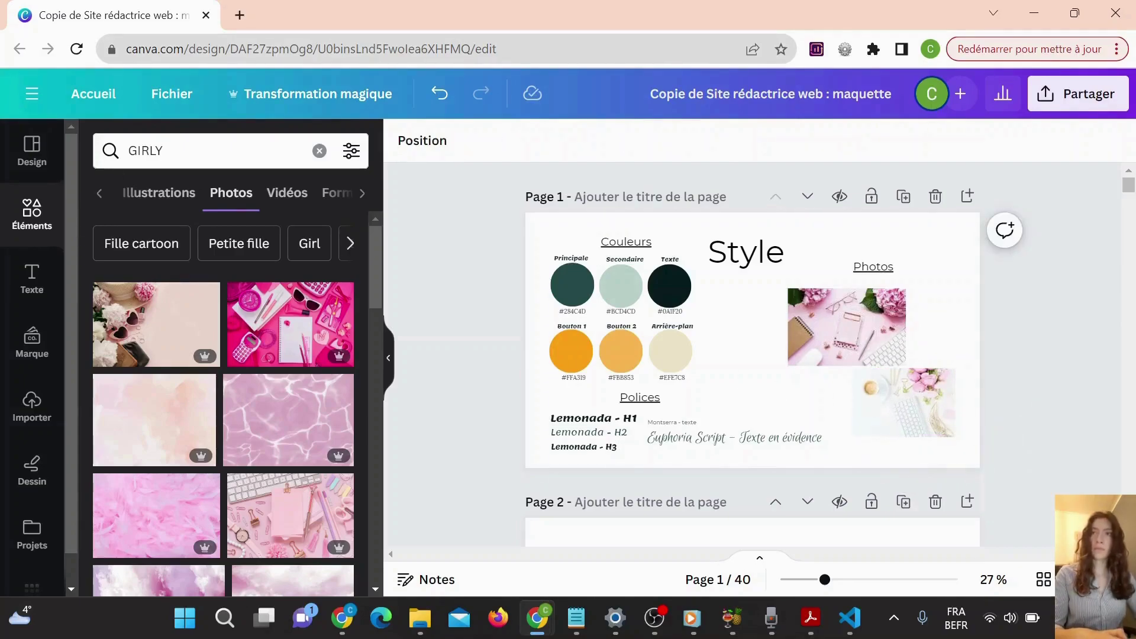
{"action": "left_click", "coordinate": [856, 407]}
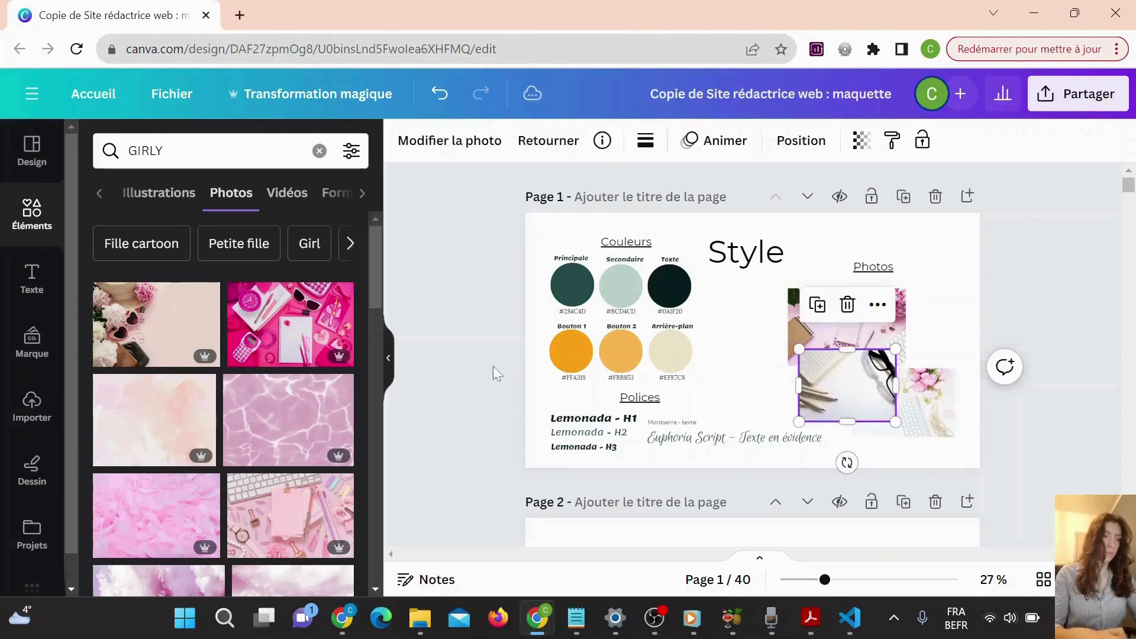
{"action": "key", "text": "ctrl+v"}
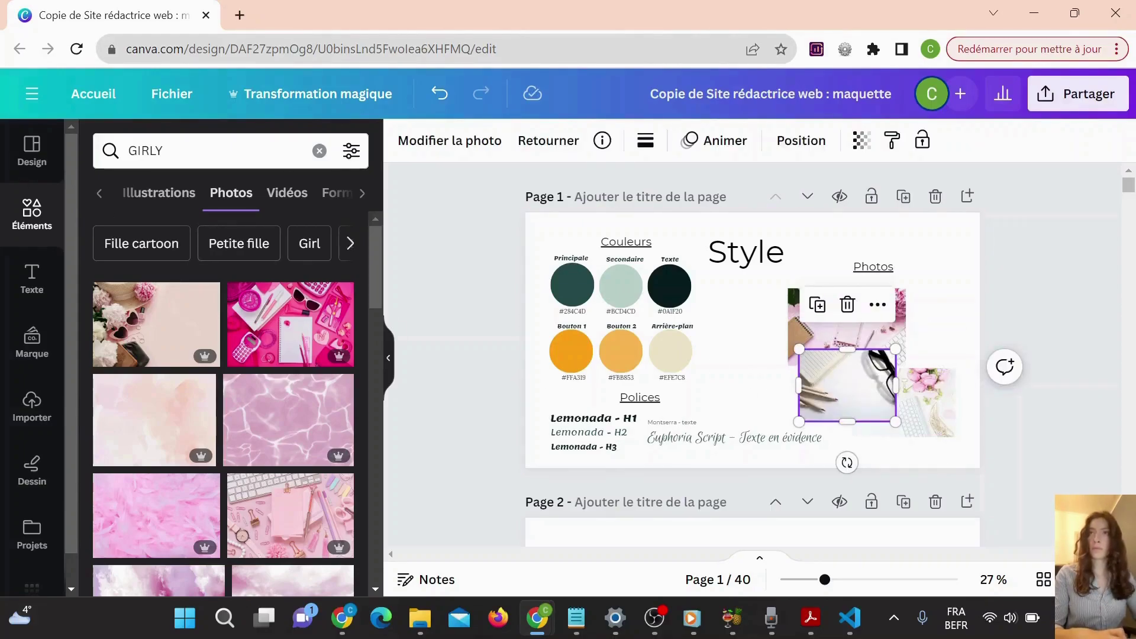
{"action": "left_click", "coordinate": [738, 409]}
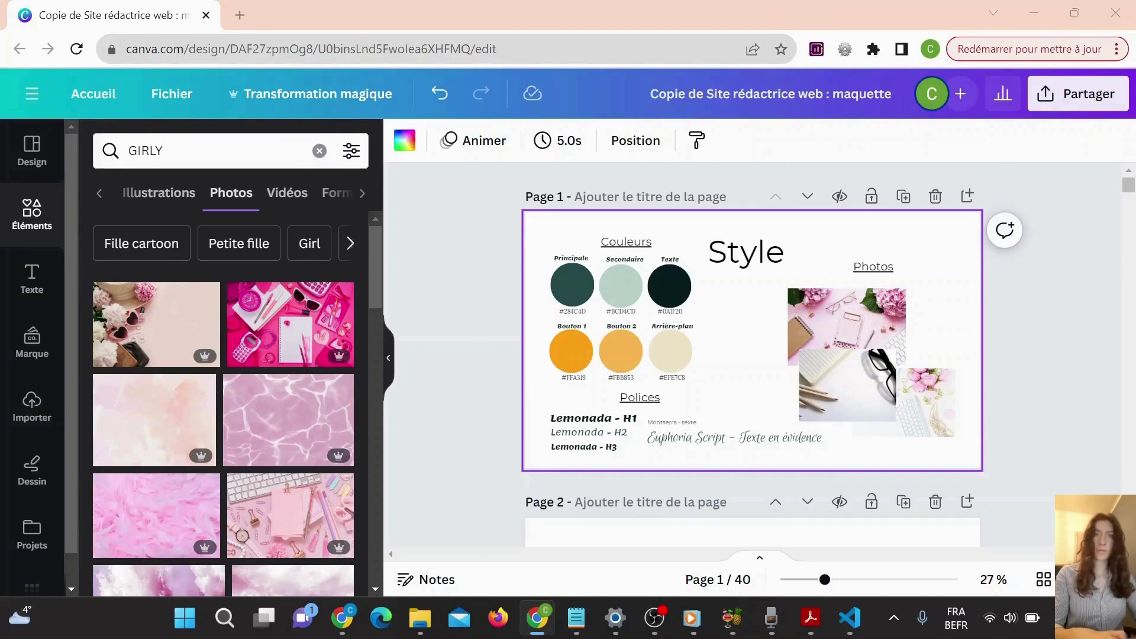
- Add the pink floral and pink feather photos to the page 1 collage, placing the feathers in its centre
{"action": "left_click", "coordinate": [918, 341]}
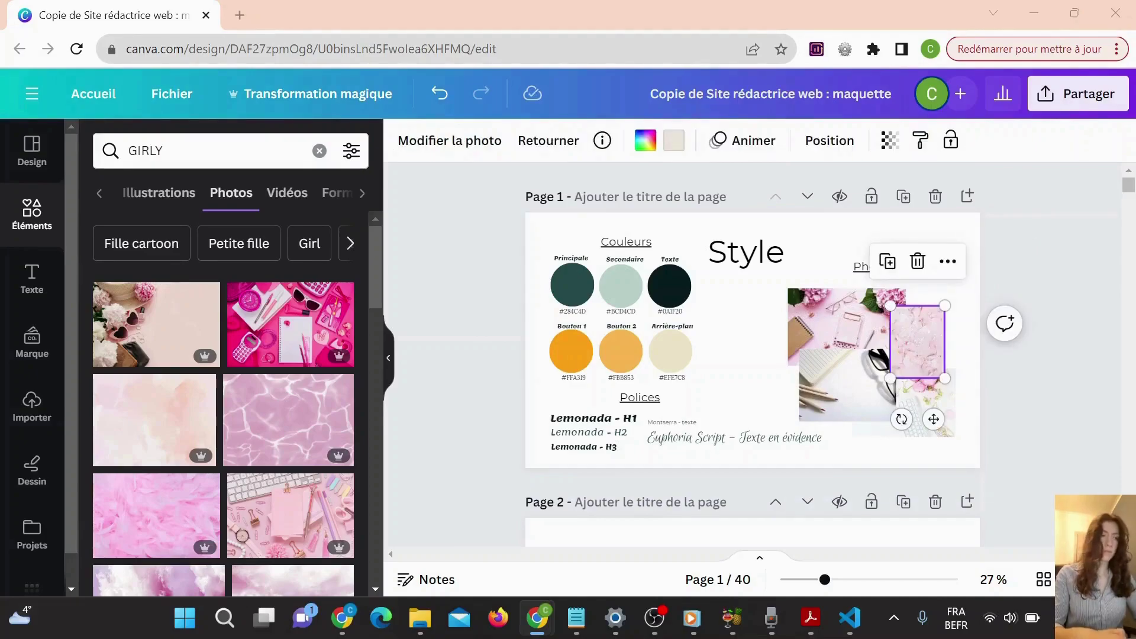
{"action": "left_click", "coordinate": [768, 370]}
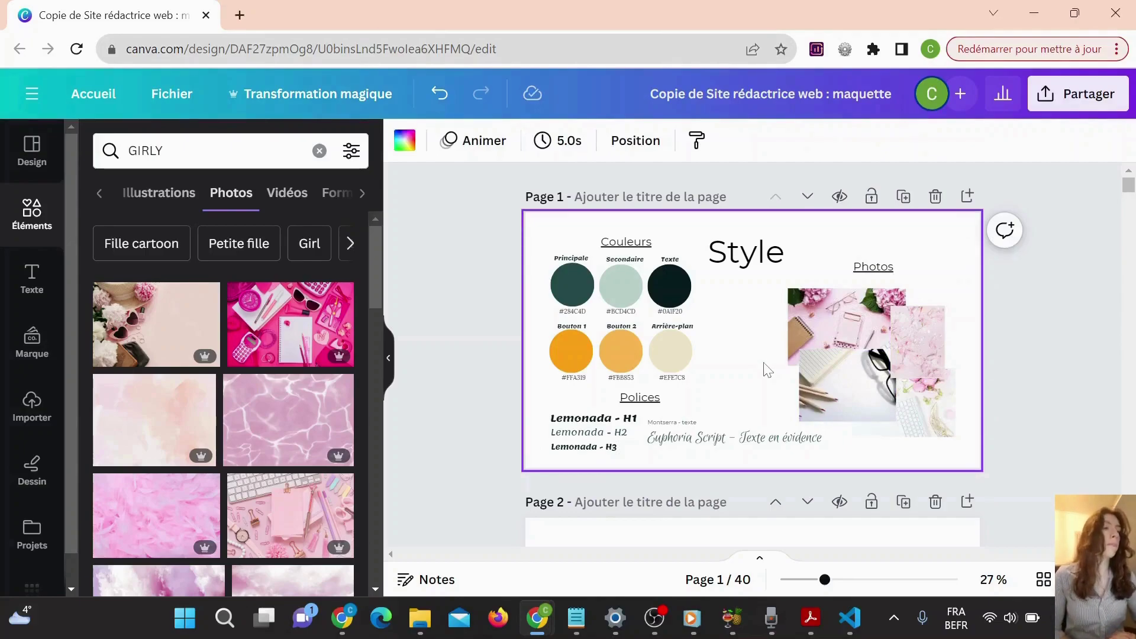
{"action": "key", "text": "ctrl+z"}
{"action": "left_click", "coordinate": [768, 357]}
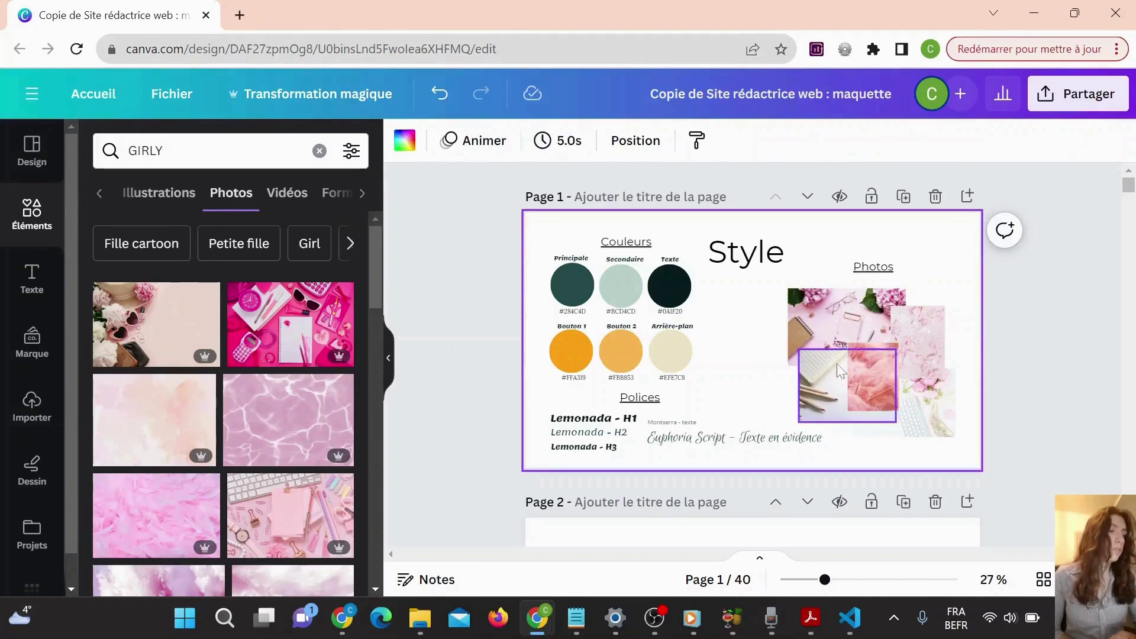
{"action": "mouse_move", "coordinate": [865, 364]}
{"action": "left_mouse_down"}
{"action": "mouse_move", "coordinate": [854, 325]}
{"action": "mouse_move", "coordinate": [854, 355]}
{"action": "left_mouse_up"}
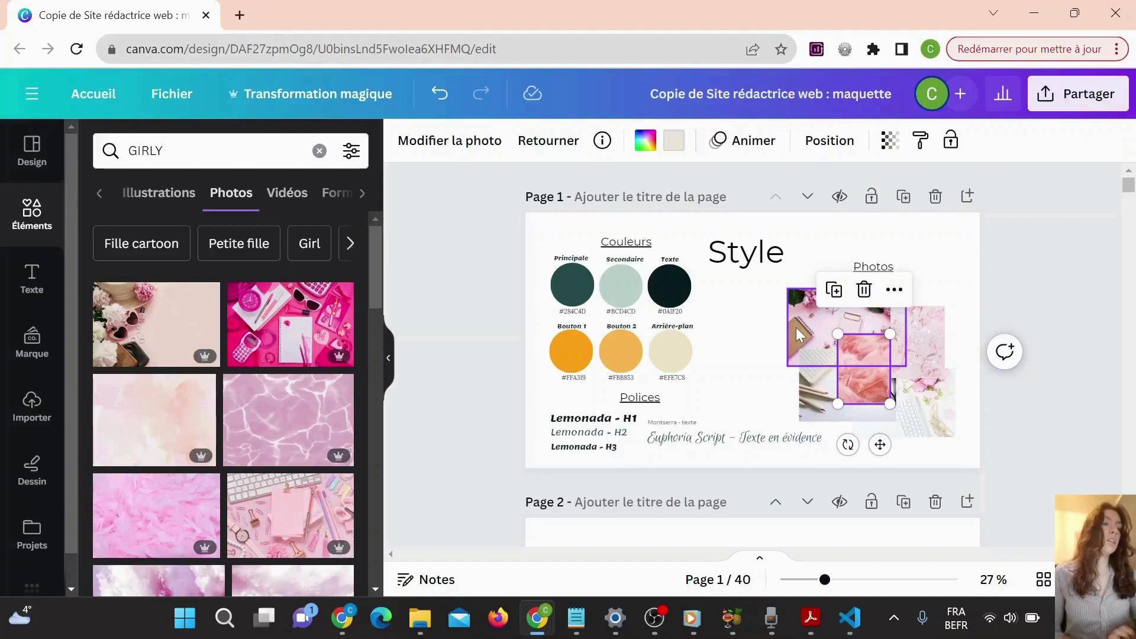
{"action": "left_click", "coordinate": [797, 327]}
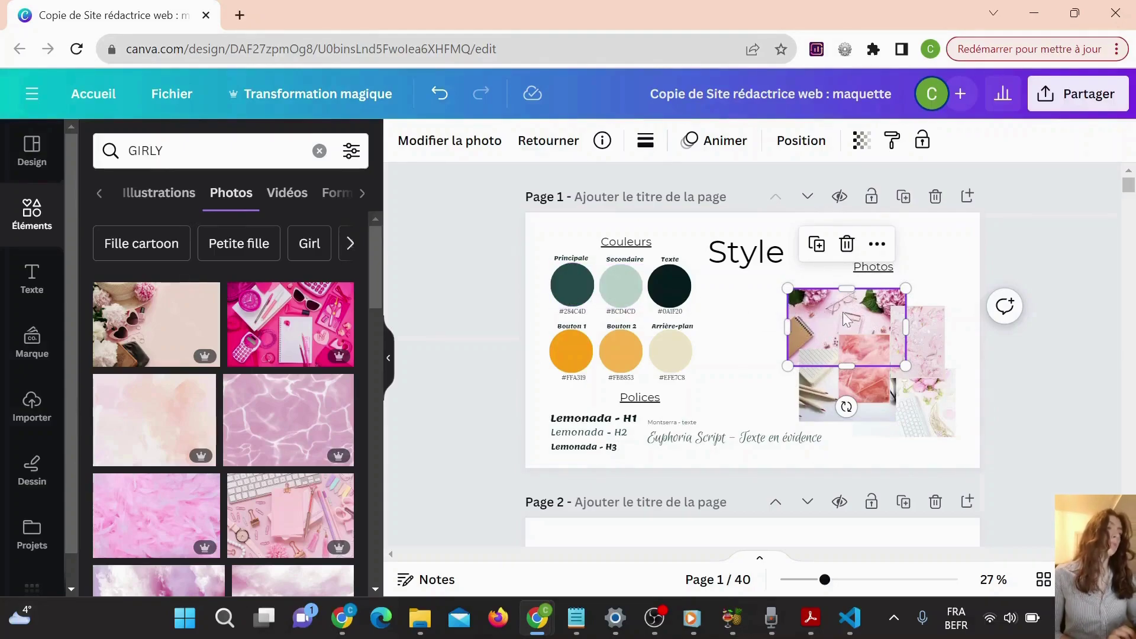
{"action": "left_click", "coordinate": [730, 321]}
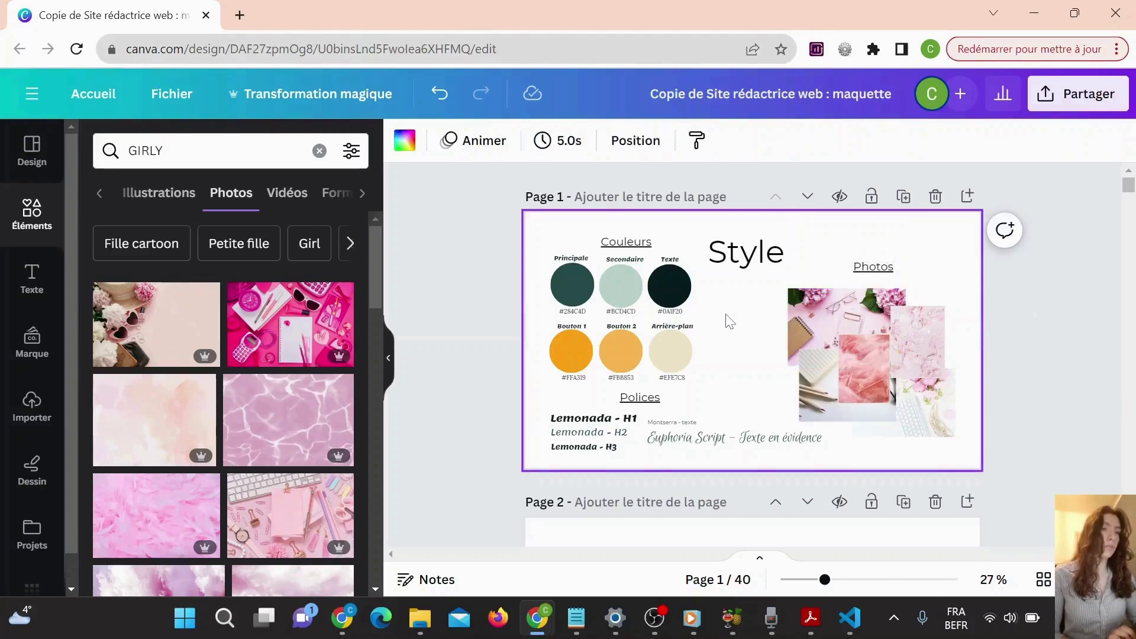
- Open the colour choices for page 1 and show the colours extracted from its photos
{"action": "left_click", "coordinate": [404, 142]}
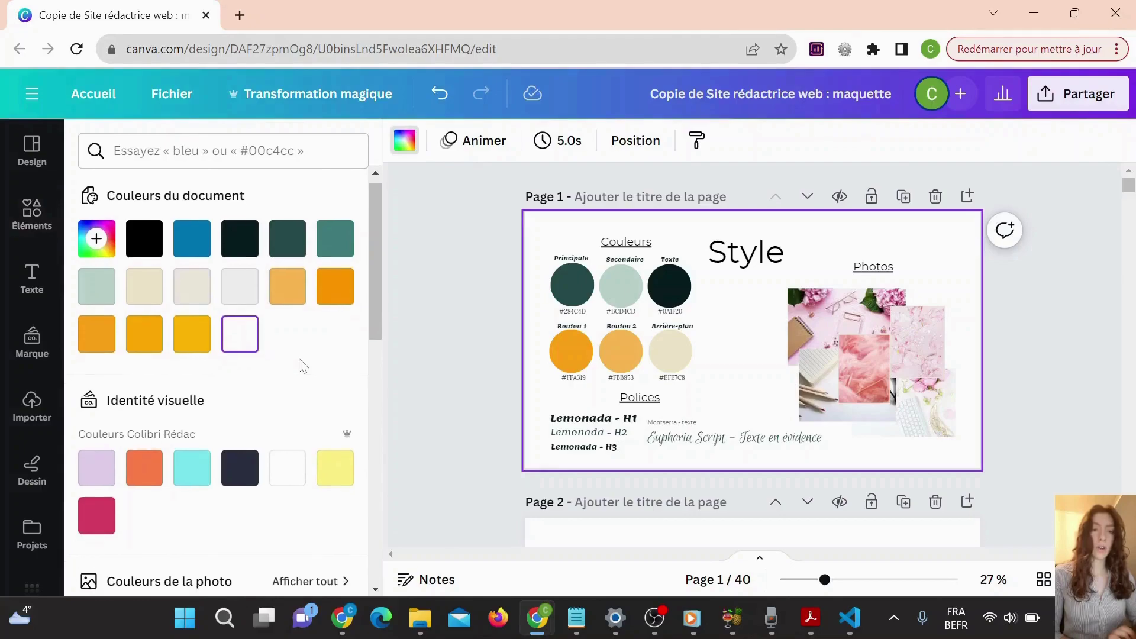
{"action": "scroll", "coordinate": [299, 365], "scroll_direction": "down", "scroll_amount": 2}
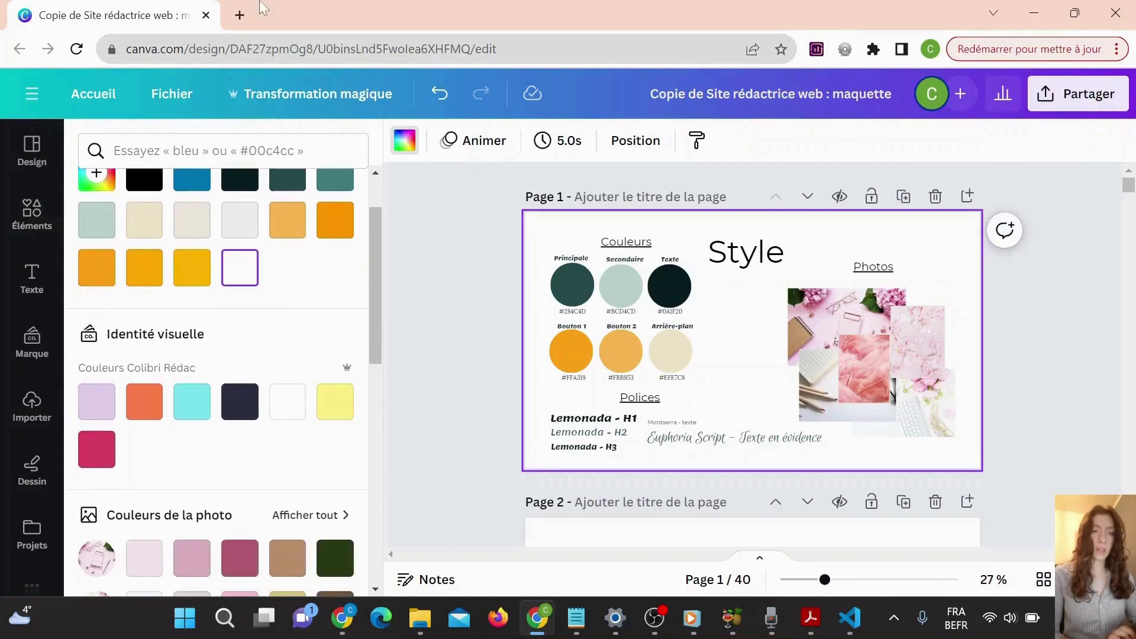
{"action": "left_click_drag", "start_coordinate": [372, 296], "coordinate": [367, 358]}
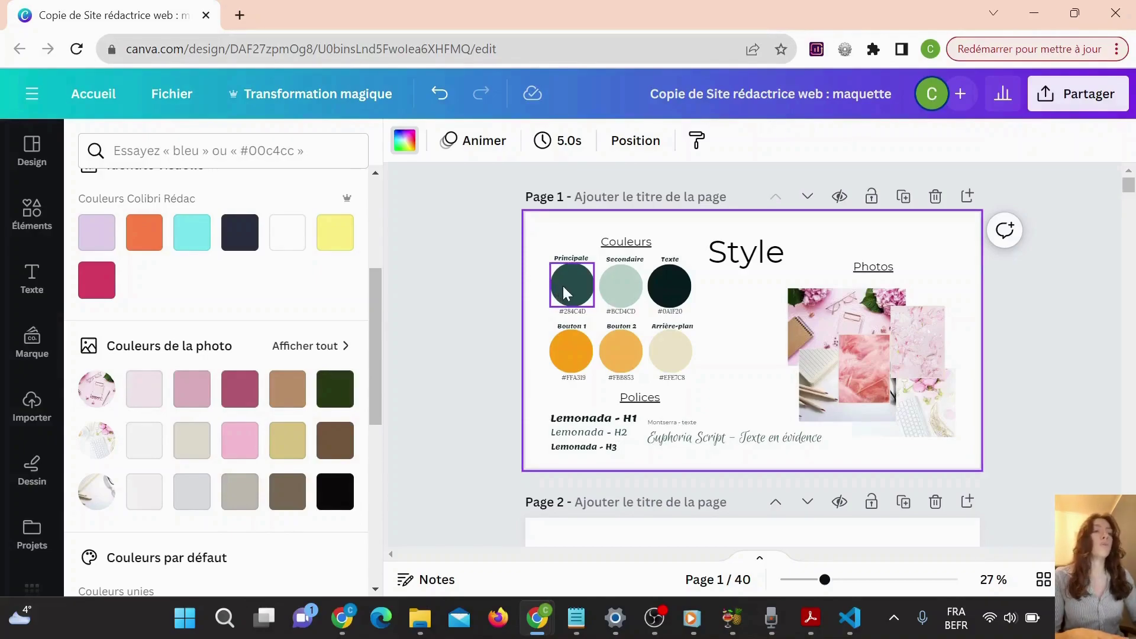
{"action": "left_click", "coordinate": [629, 298]}
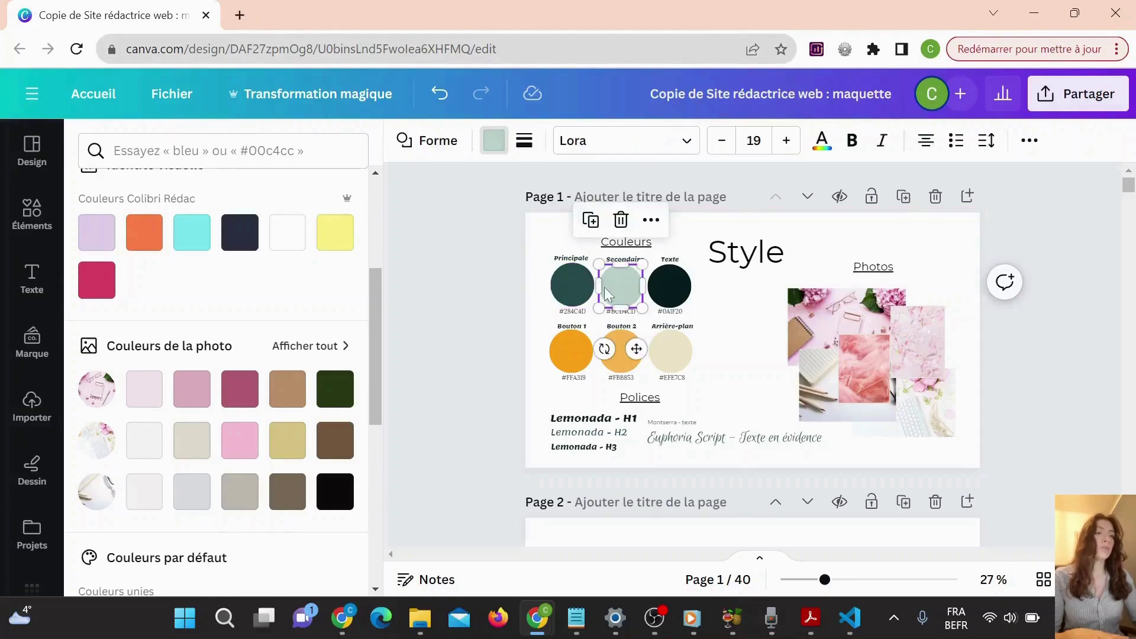
{"action": "left_click", "coordinate": [577, 284]}
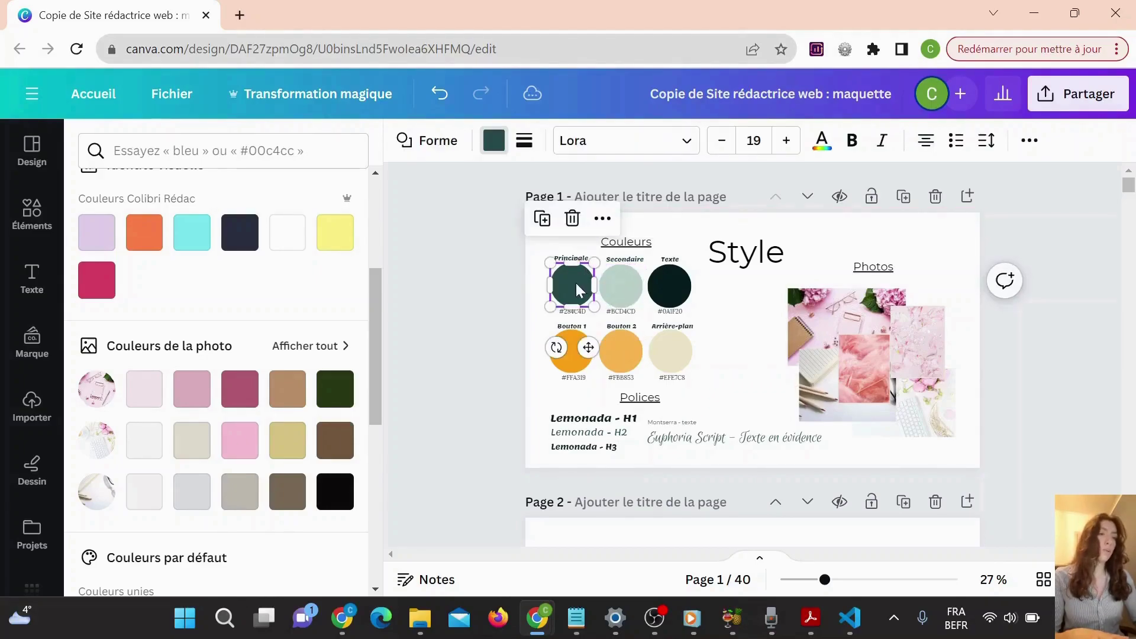
{"action": "left_click", "coordinate": [634, 296]}
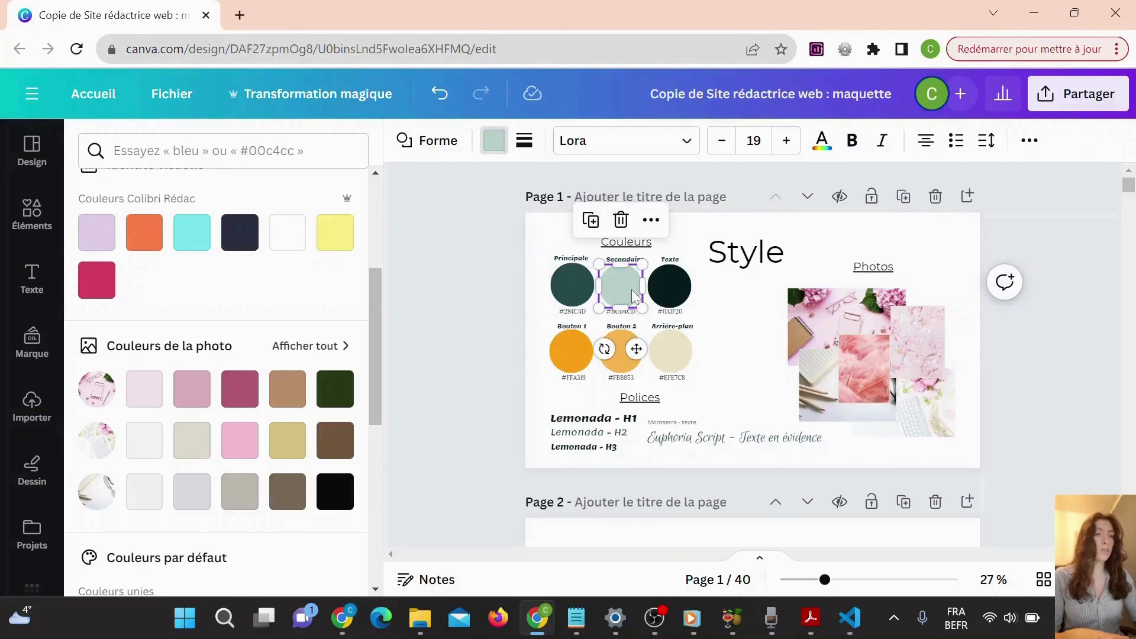
{"action": "left_click", "coordinate": [233, 395]}
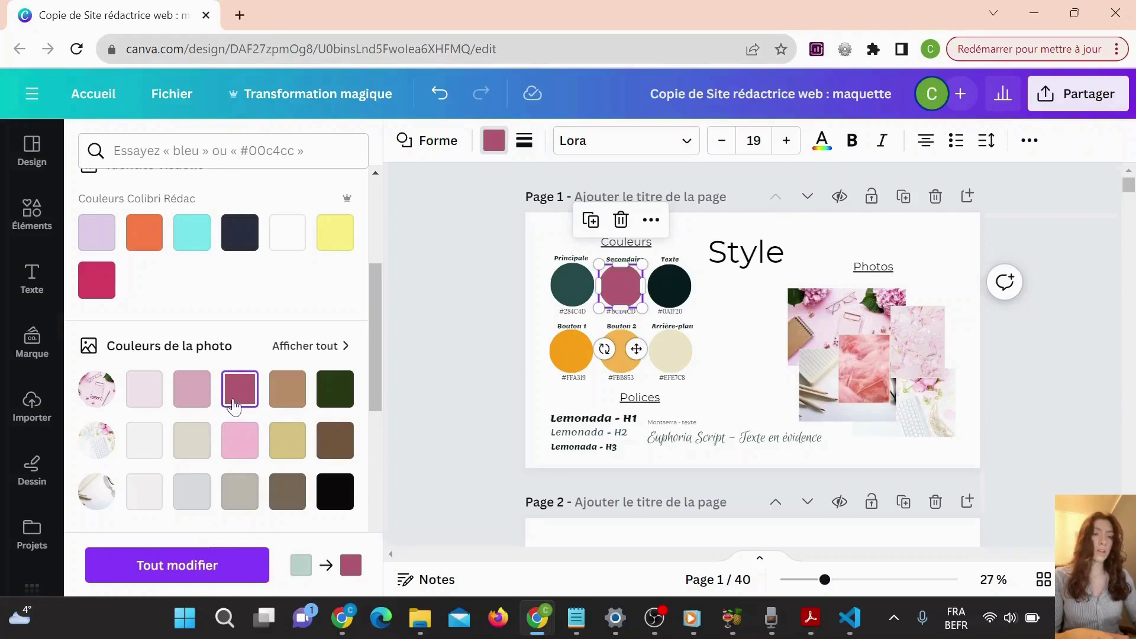
{"action": "key", "text": "ctrl+z"}
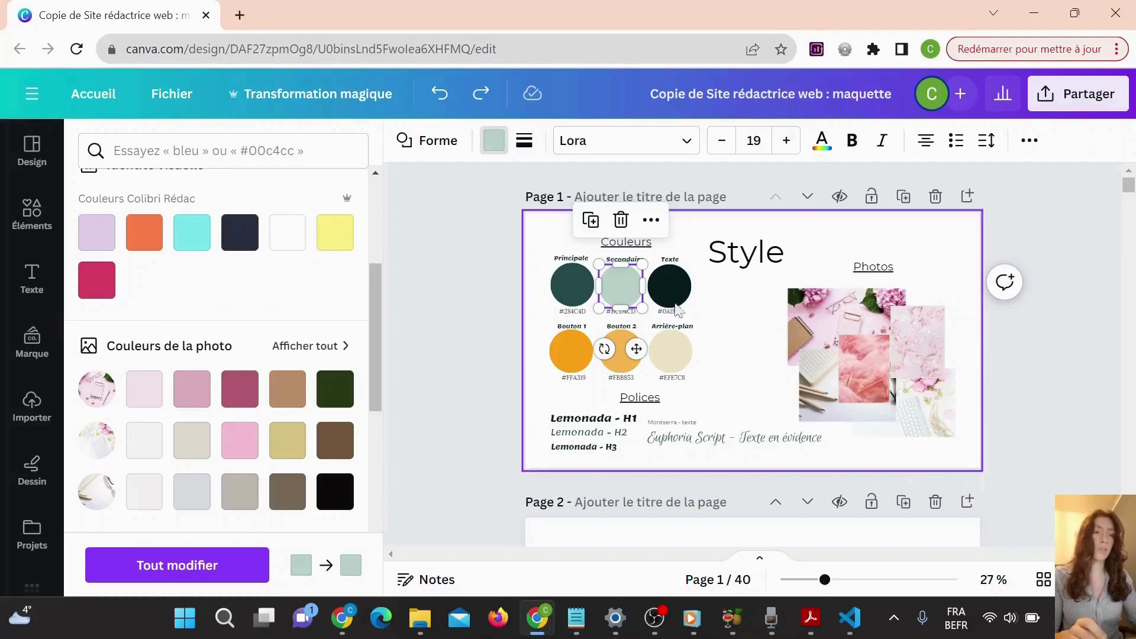
- Recolour the Principale circle with the dark pink from the first photo's colours and apply the change to all pages
{"action": "left_click", "coordinate": [574, 283]}
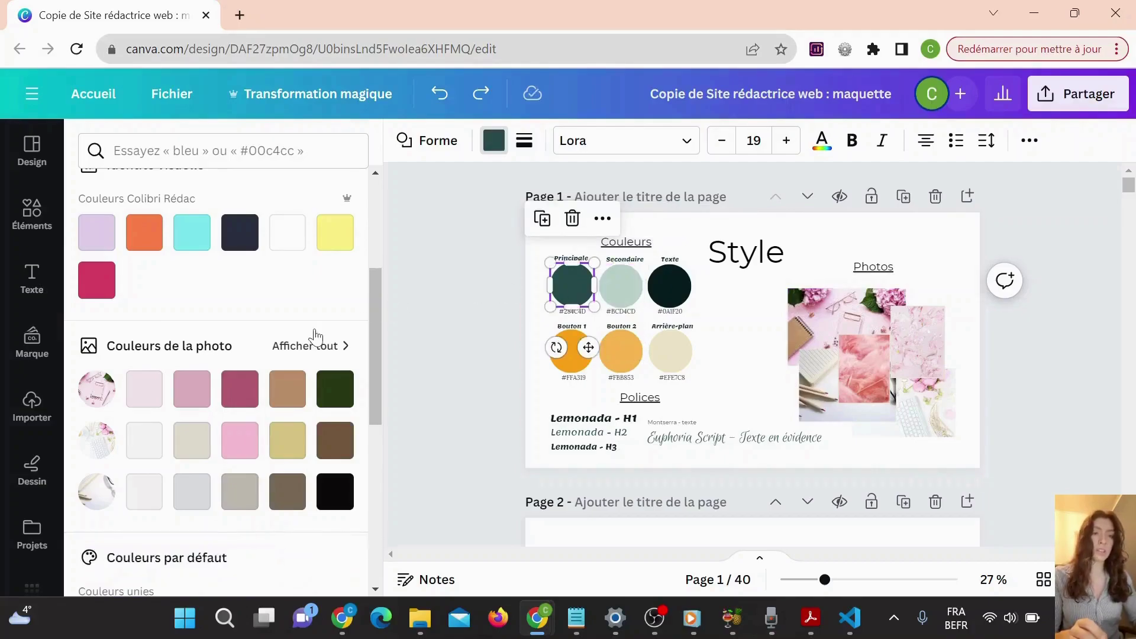
{"action": "left_click", "coordinate": [237, 394]}
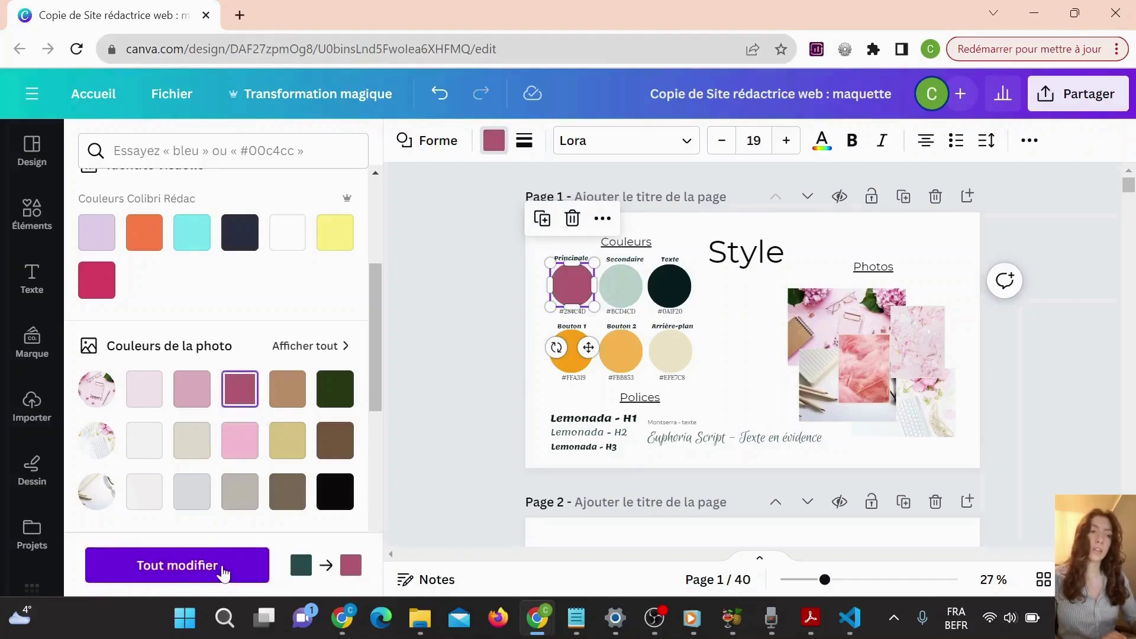
{"action": "left_click", "coordinate": [222, 570]}
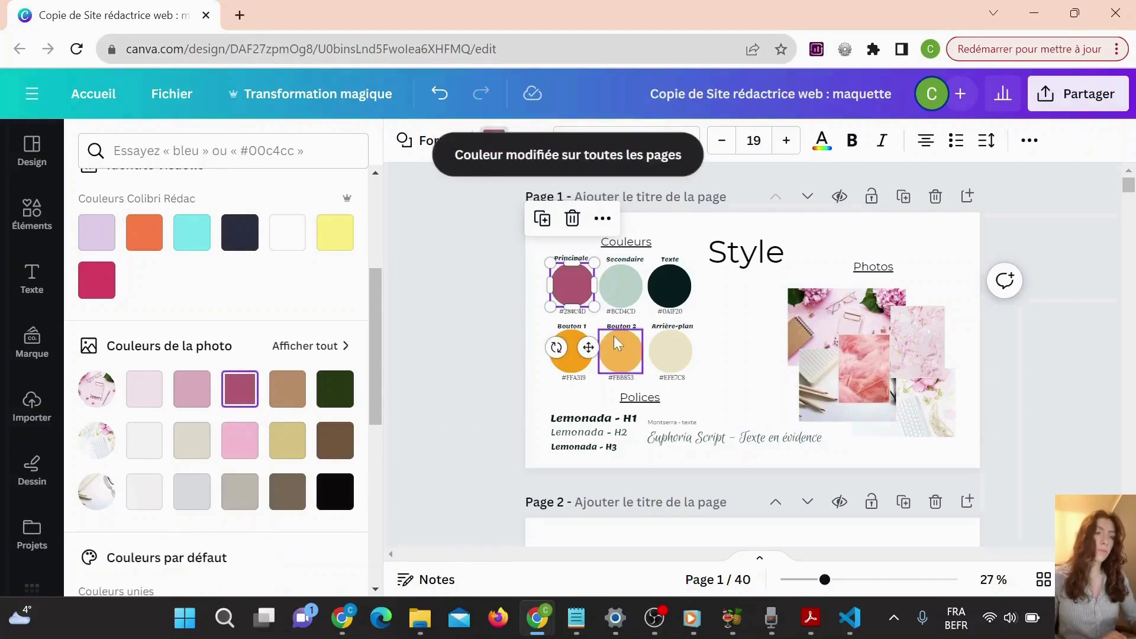
- Recolour the Secondaire circle with the light pink from the first photo's colours and apply the change to all pages
{"action": "left_click", "coordinate": [622, 293]}
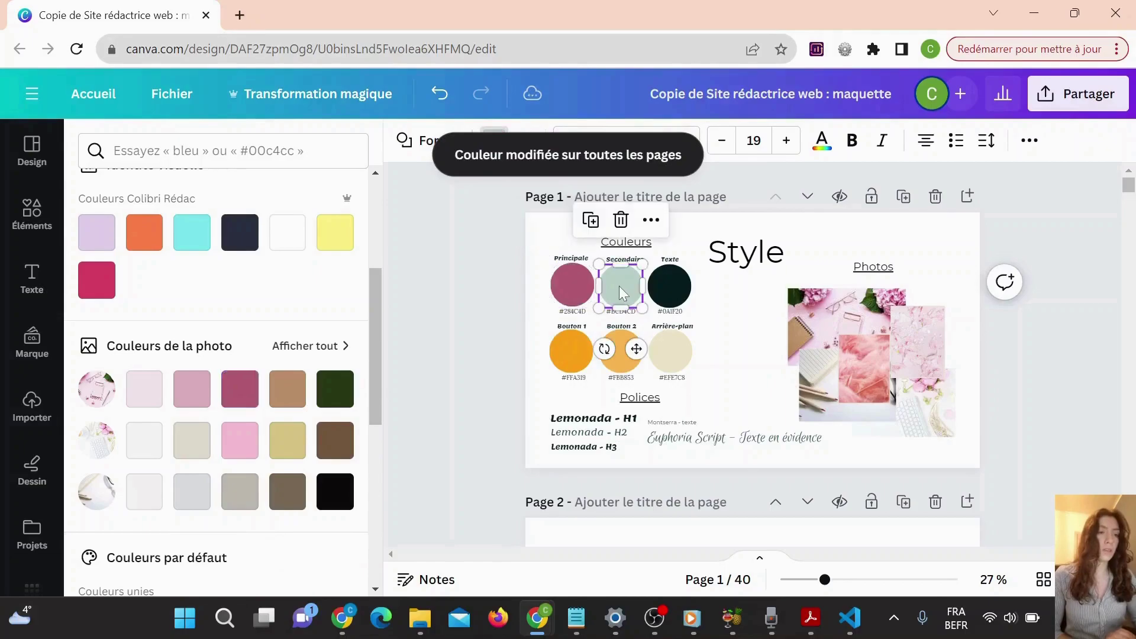
{"action": "left_click", "coordinate": [191, 399]}
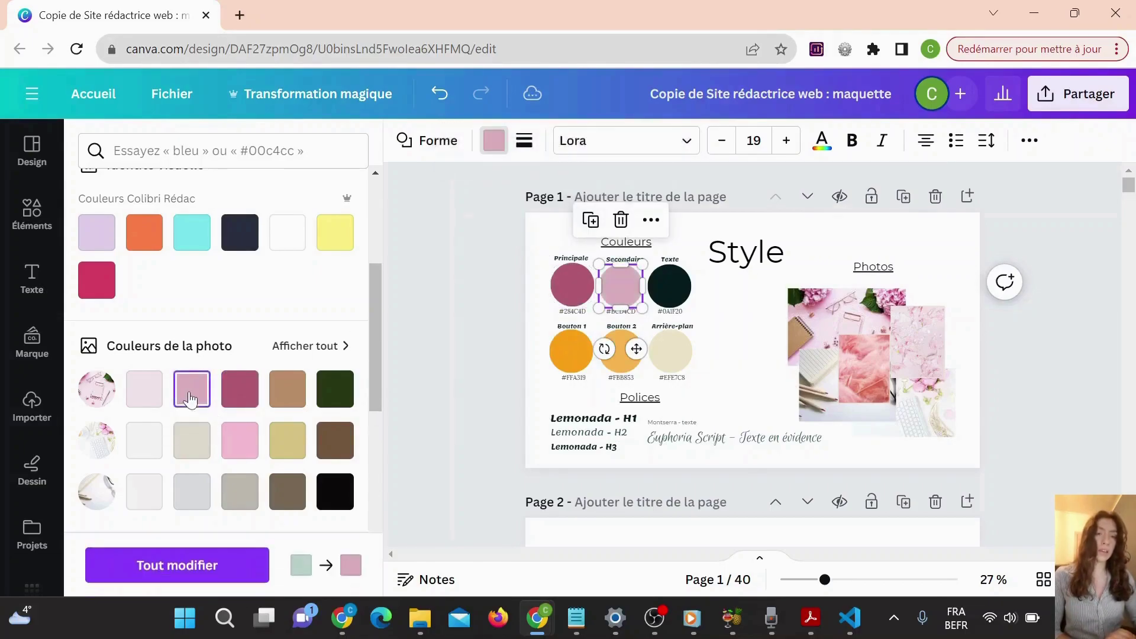
{"action": "left_click", "coordinate": [212, 569]}
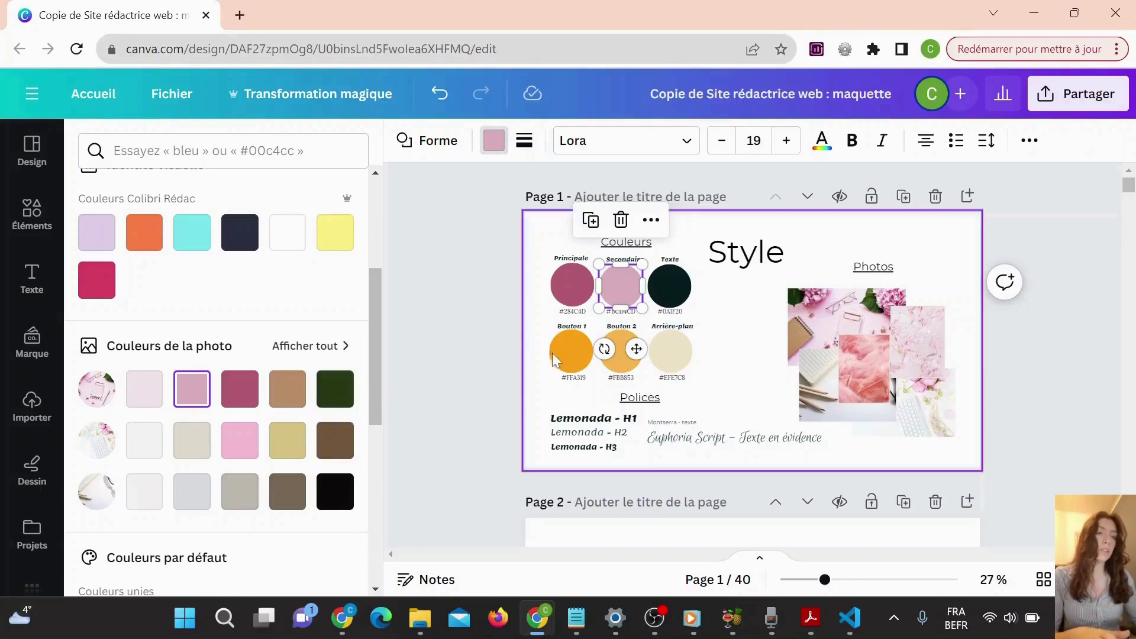
- Recolour the Bouton 1 circle with the dark green #2c3c19 from the first photo's colours and apply the change to all pages
{"action": "left_click", "coordinate": [572, 352]}
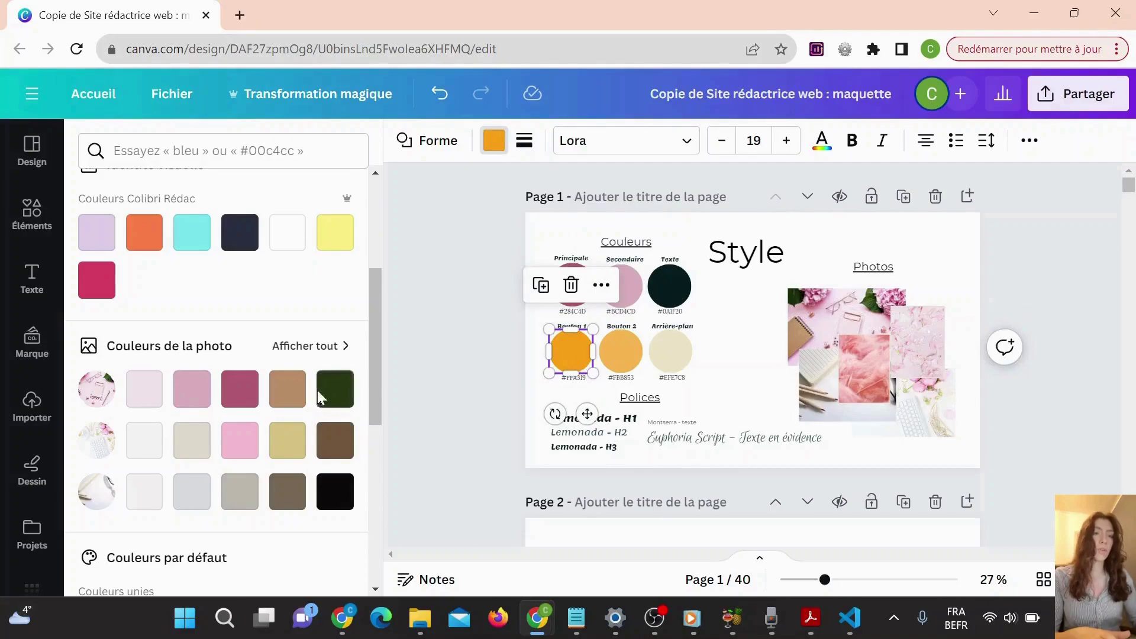
{"action": "left_click", "coordinate": [329, 391]}
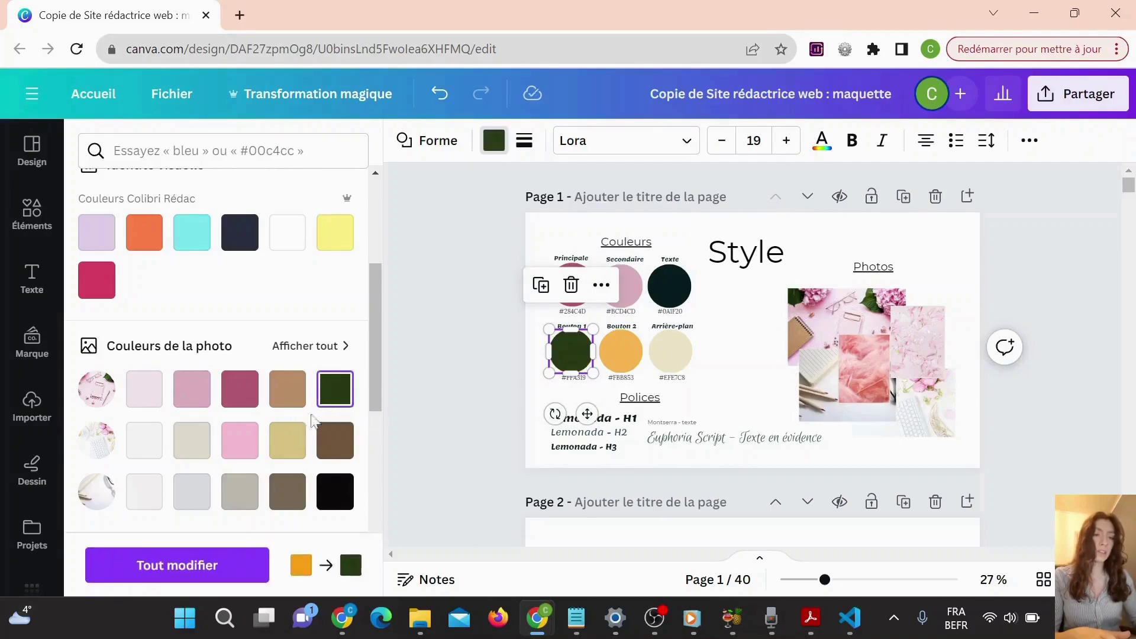
{"action": "left_click", "coordinate": [204, 573]}
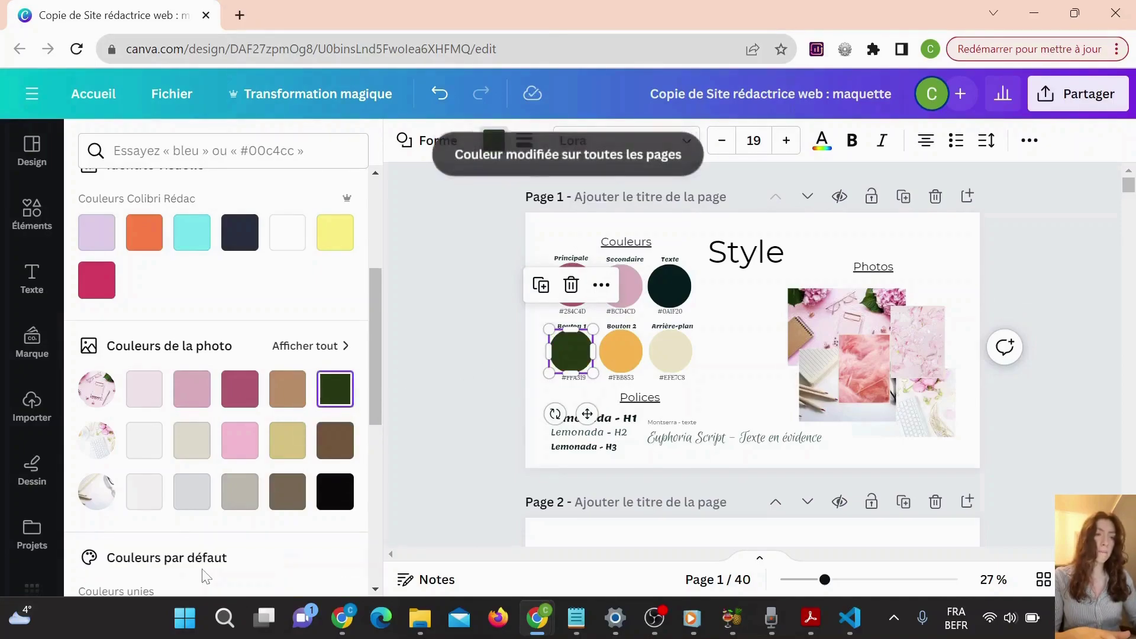
- Recolour the Bouton 2 circle with the first photo's dark green lightened to #AFCD8C, and apply the change to all pages
{"action": "left_click", "coordinate": [622, 353]}
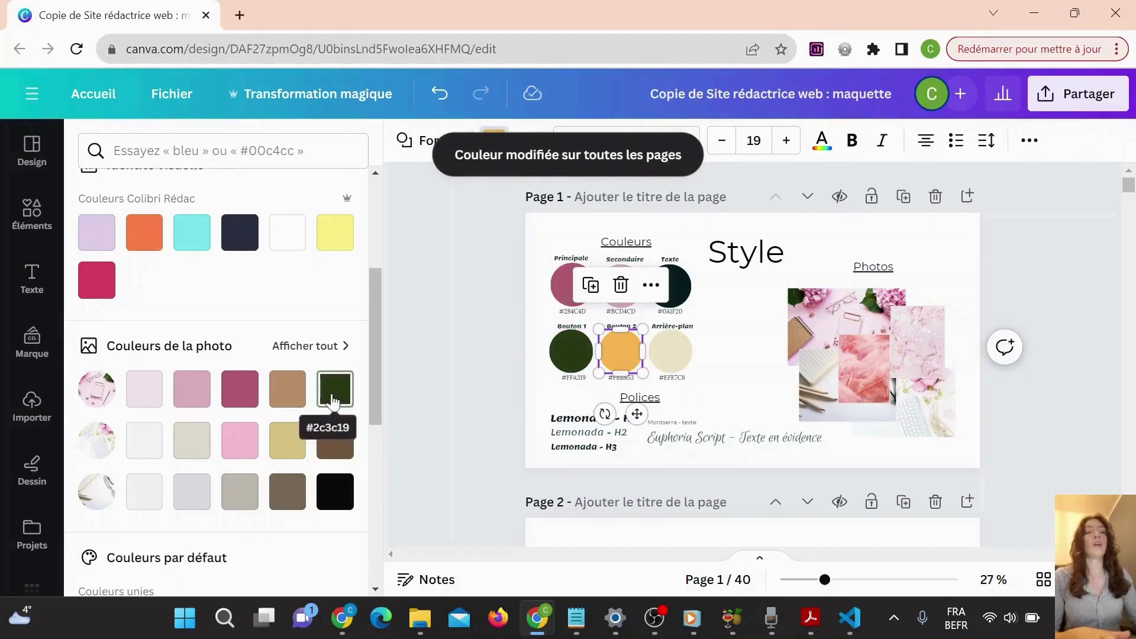
{"action": "scroll", "coordinate": [330, 384], "scroll_direction": "up", "scroll_amount": 4}
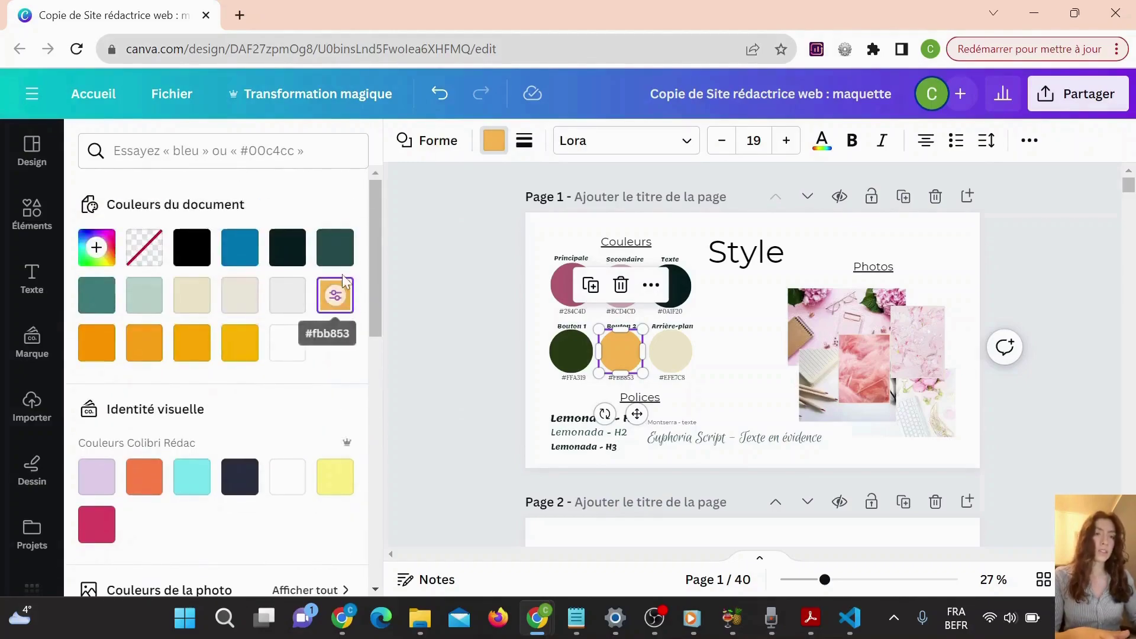
{"action": "scroll", "coordinate": [329, 298], "scroll_direction": "down", "scroll_amount": 6}
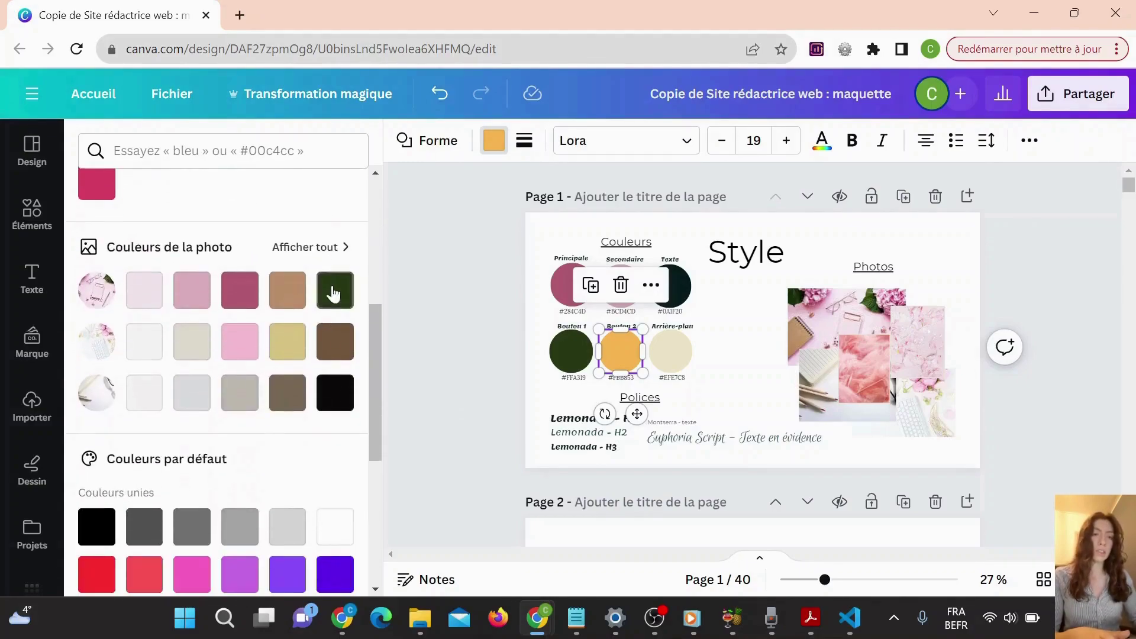
{"action": "scroll", "coordinate": [332, 295], "scroll_direction": "up", "scroll_amount": 5}
{"action": "scroll", "coordinate": [325, 362], "scroll_direction": "down", "scroll_amount": 3}
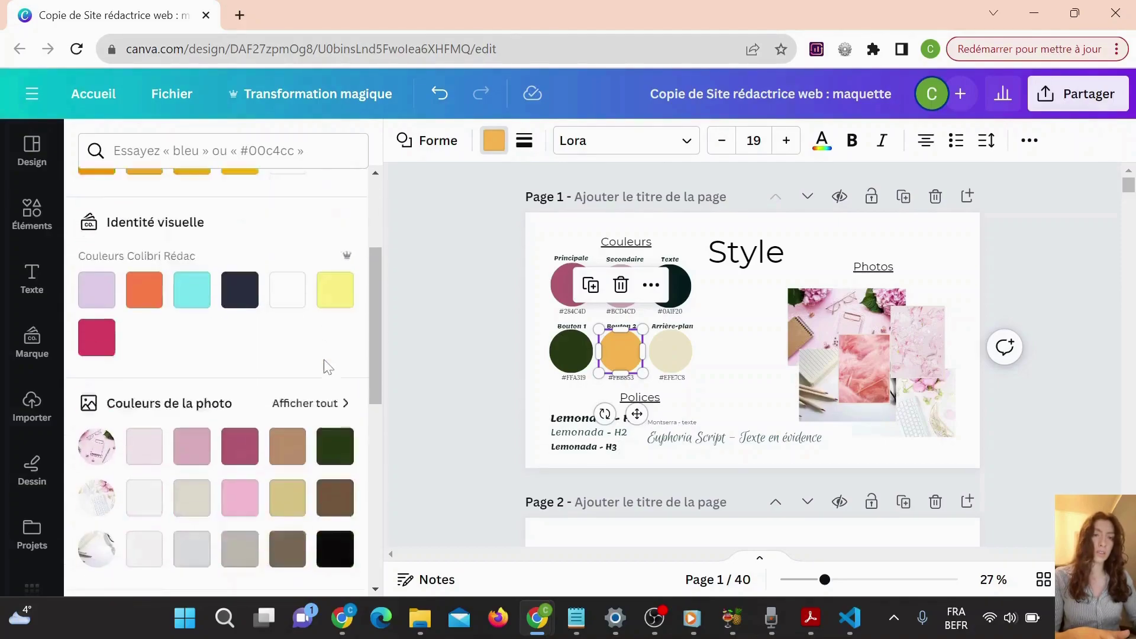
{"action": "left_click", "coordinate": [333, 416]}
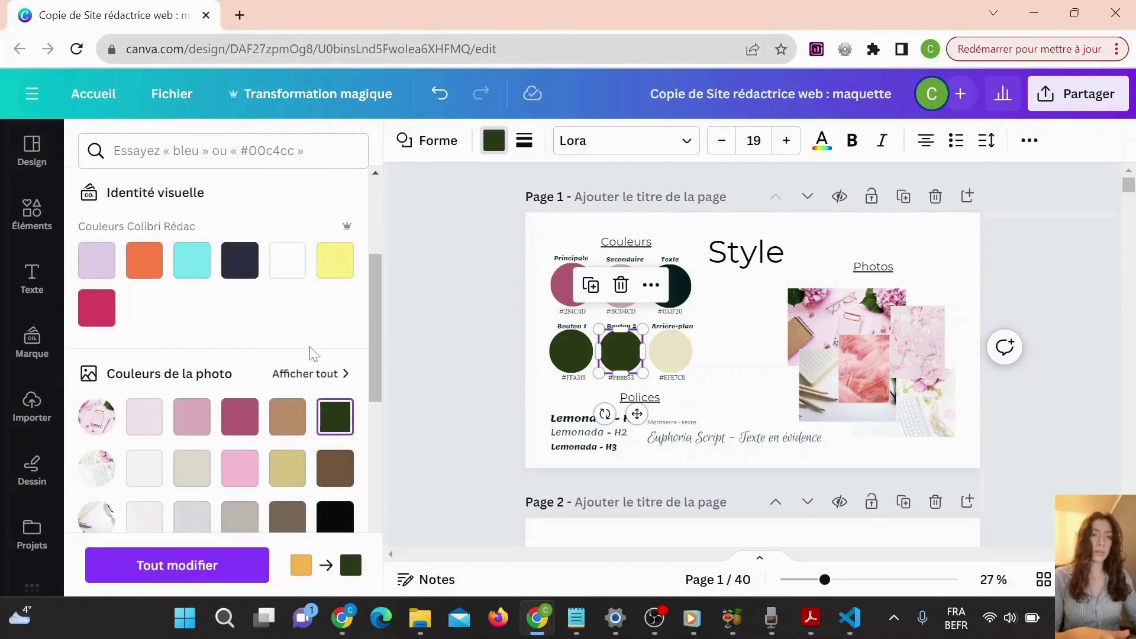
{"action": "scroll", "coordinate": [311, 353], "scroll_direction": "up", "scroll_amount": 3}
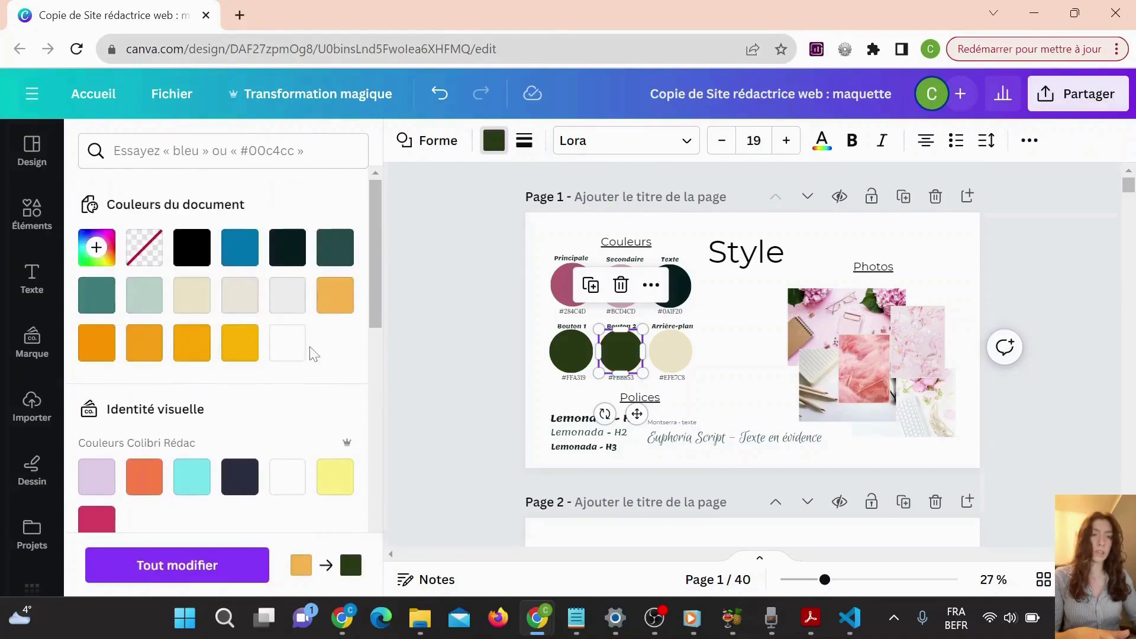
{"action": "left_click", "coordinate": [95, 258]}
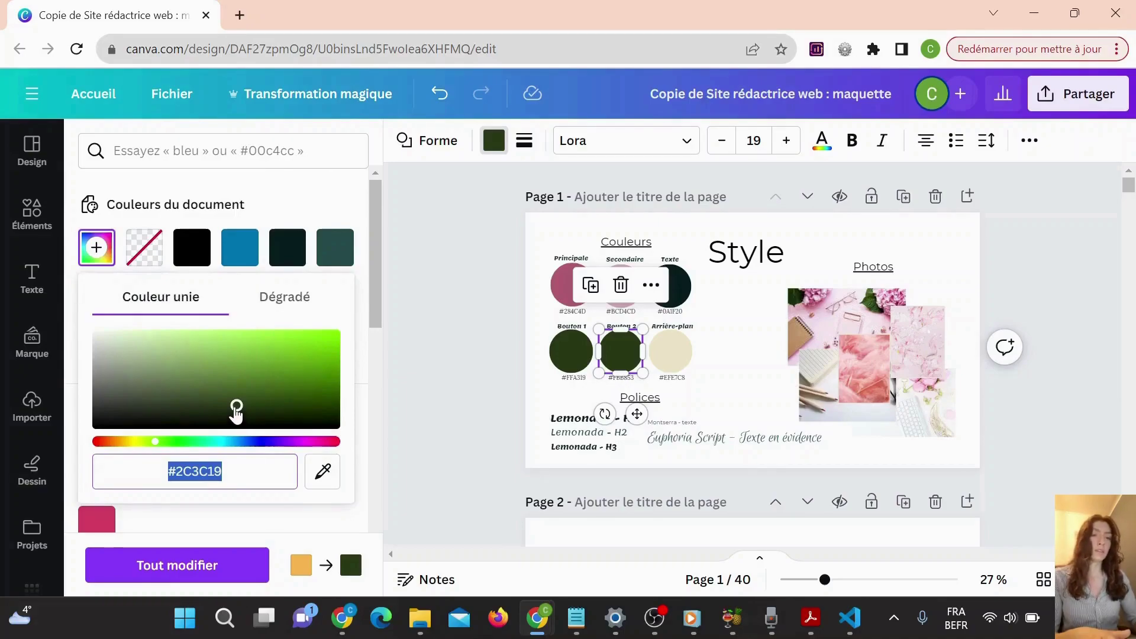
{"action": "left_click_drag", "start_coordinate": [236, 408], "coordinate": [170, 349]}
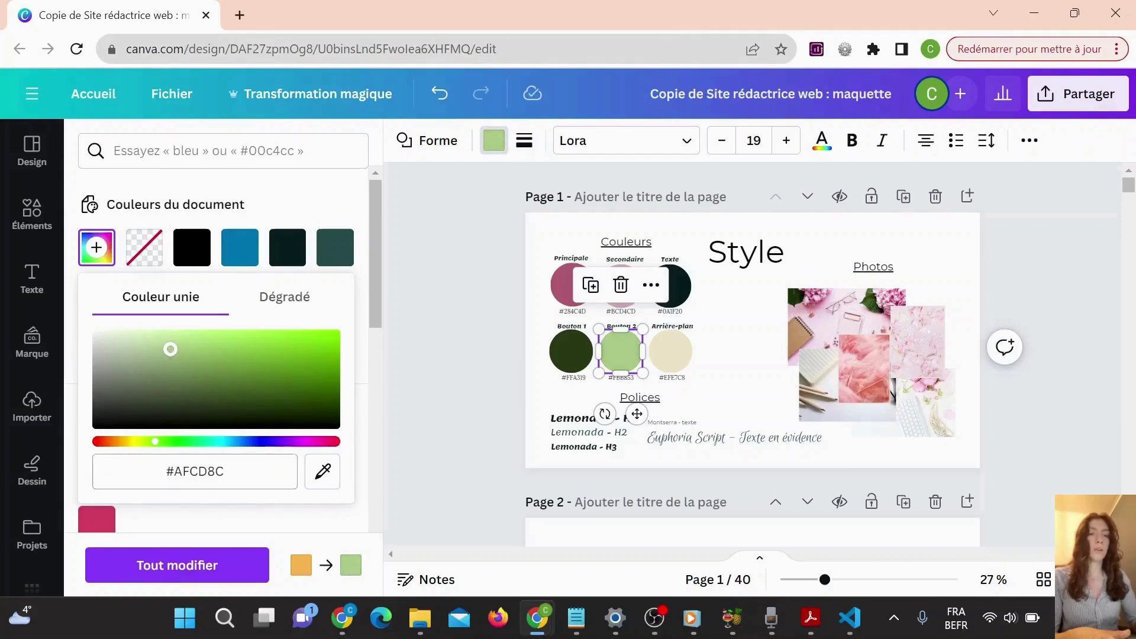
{"action": "left_click", "coordinate": [178, 566]}
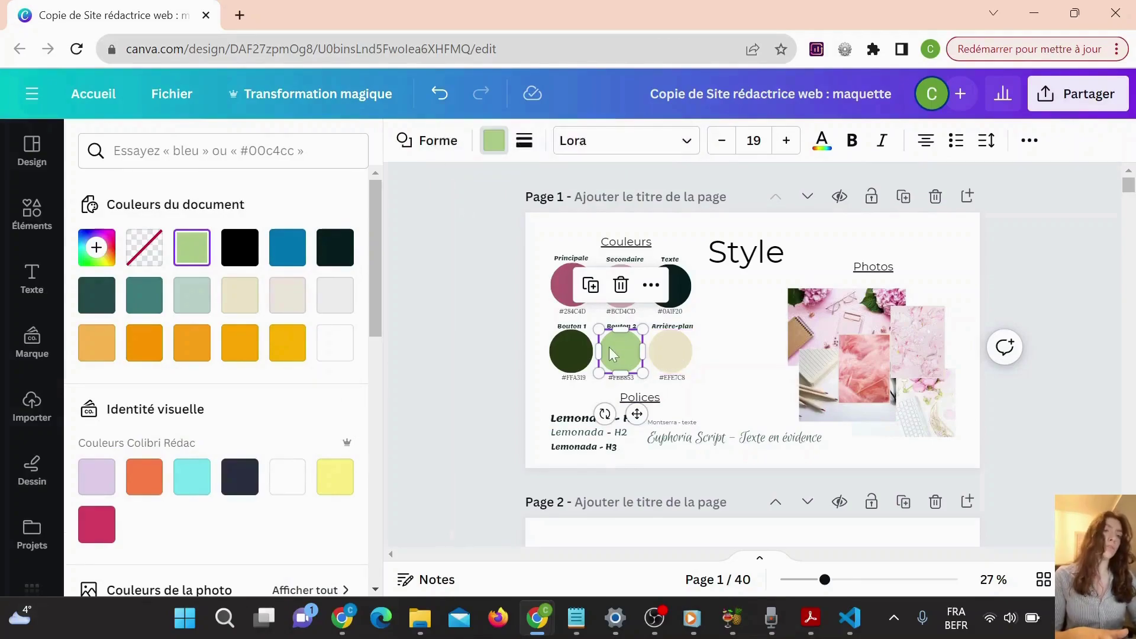
- Recolour the Arrière-plan circle with a very pale green, #E4EBDB, based on the Bouton 2 green, and apply the change to all pages
{"action": "left_click", "coordinate": [676, 361]}
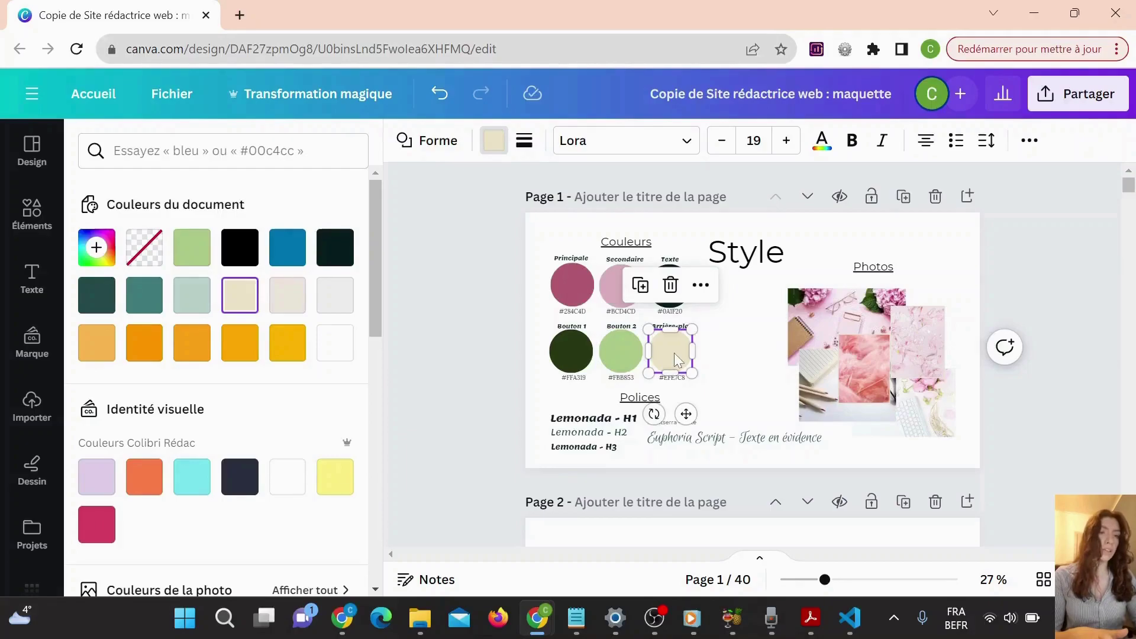
{"action": "left_click", "coordinate": [191, 249]}
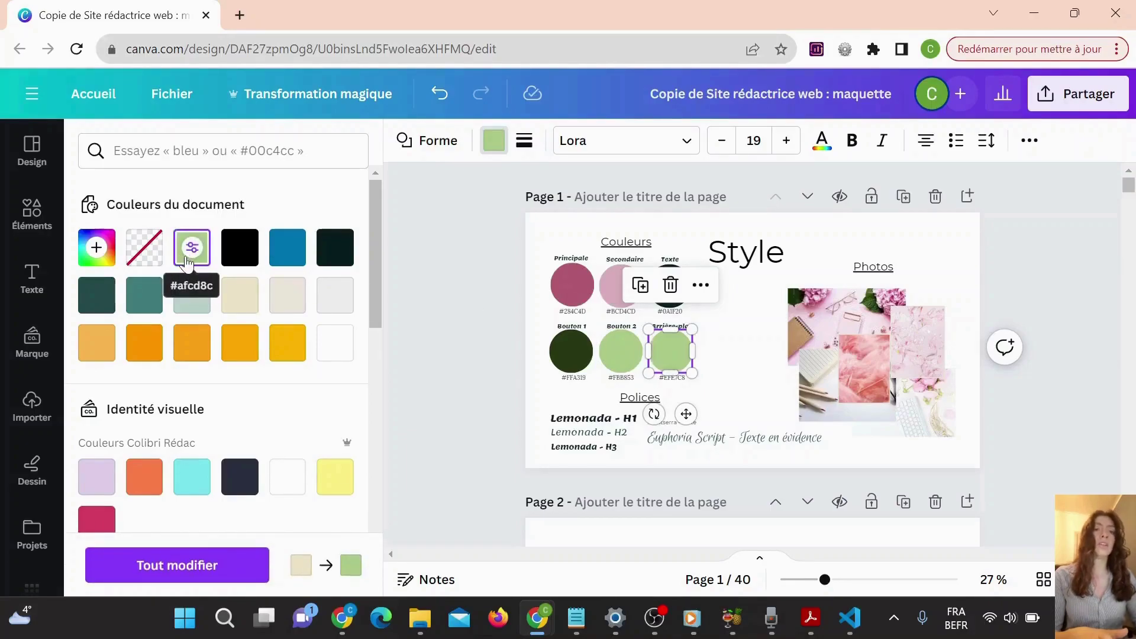
{"action": "left_click", "coordinate": [190, 248]}
{"action": "left_click_drag", "start_coordinate": [173, 355], "coordinate": [108, 337]}
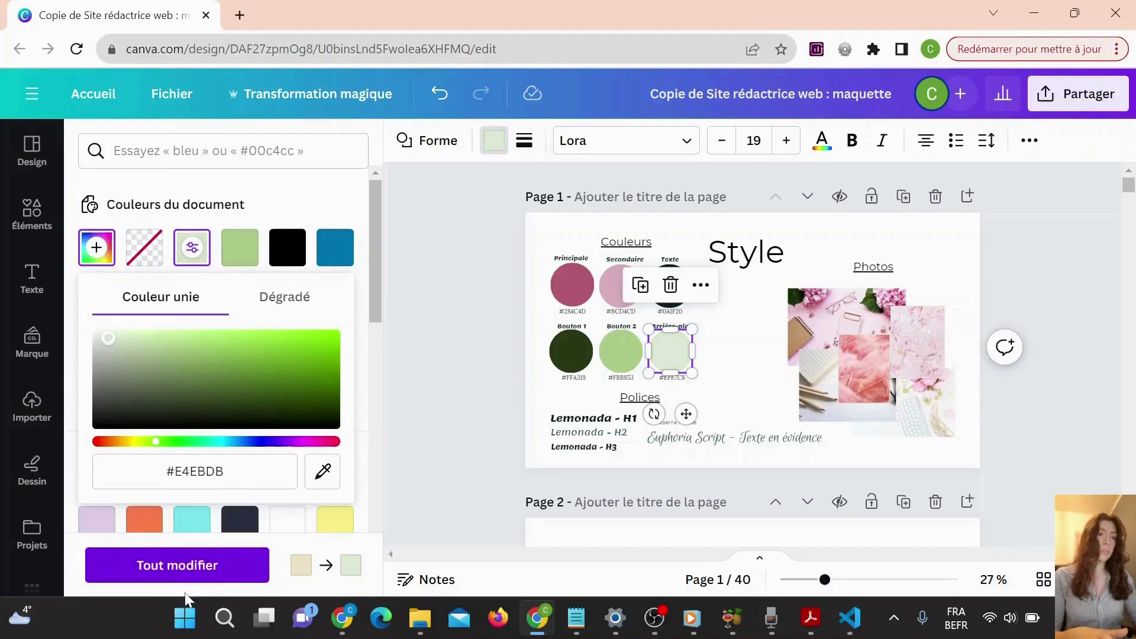
{"action": "left_click", "coordinate": [180, 568]}
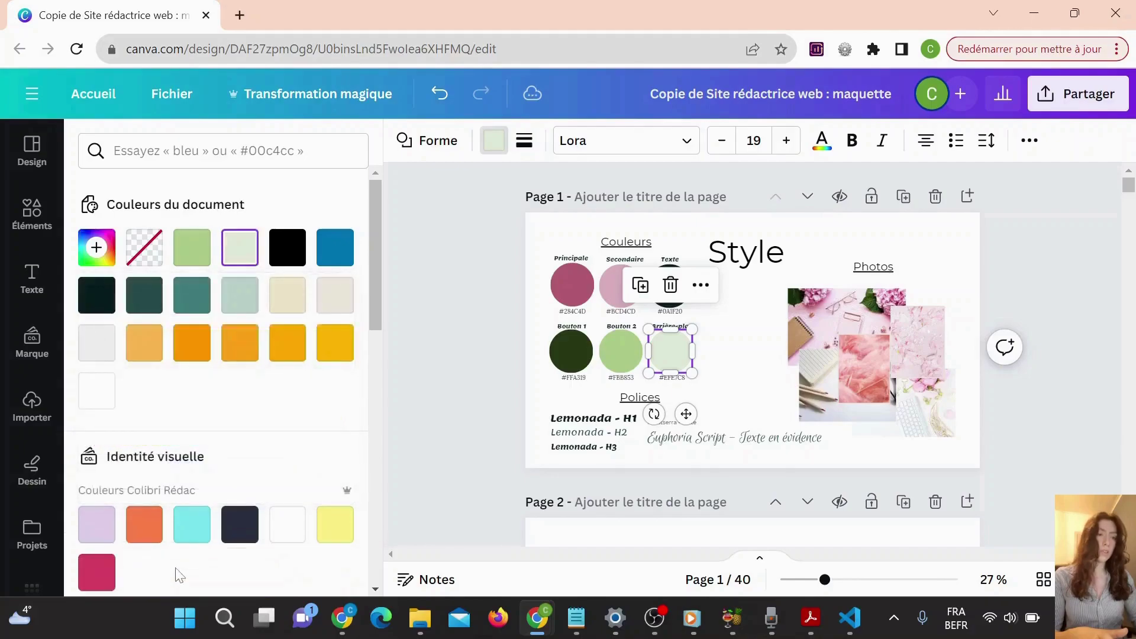
{"action": "left_click", "coordinate": [726, 339]}
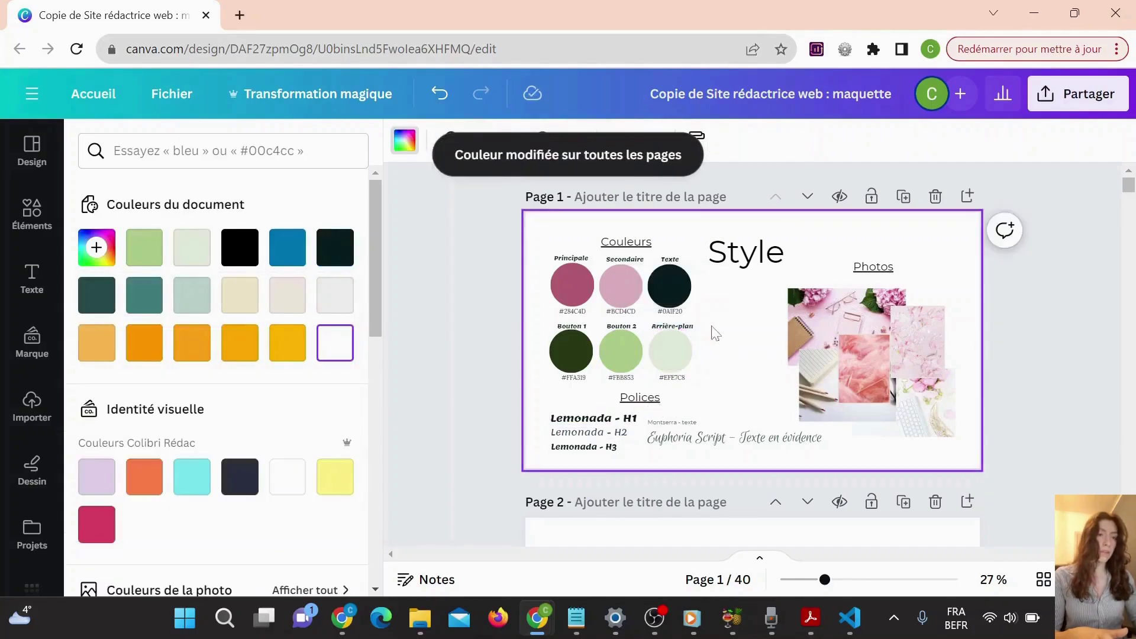
- Change the Texte circle to the dark, less saturated tone #152627 and apply the change to all pages
{"action": "left_click", "coordinate": [673, 288]}
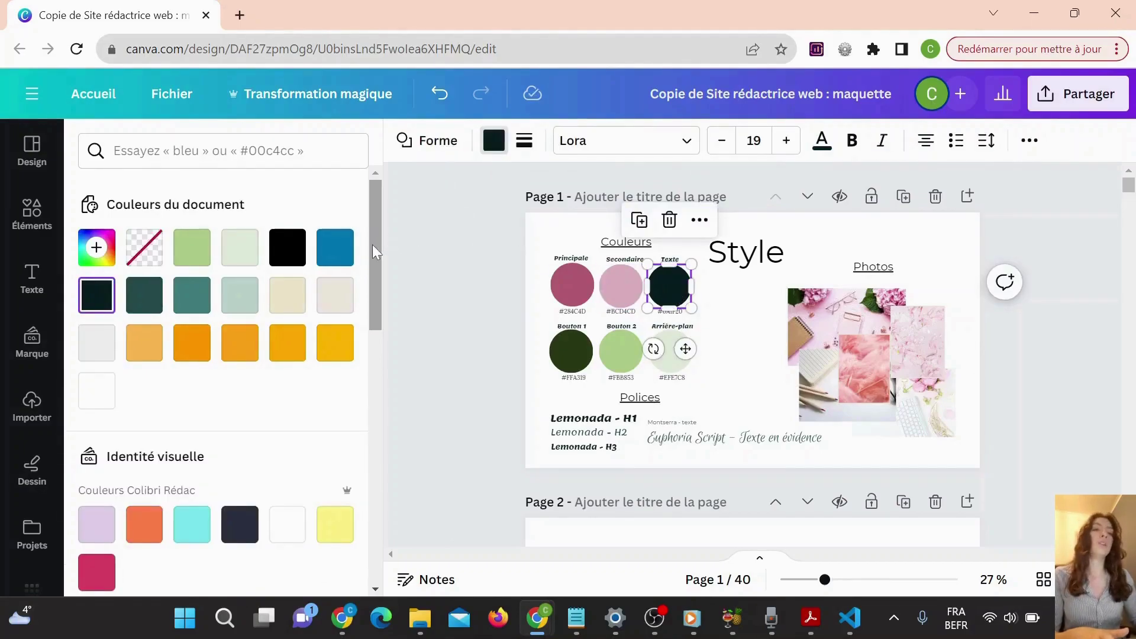
{"action": "left_click_drag", "start_coordinate": [372, 244], "coordinate": [364, 371]}
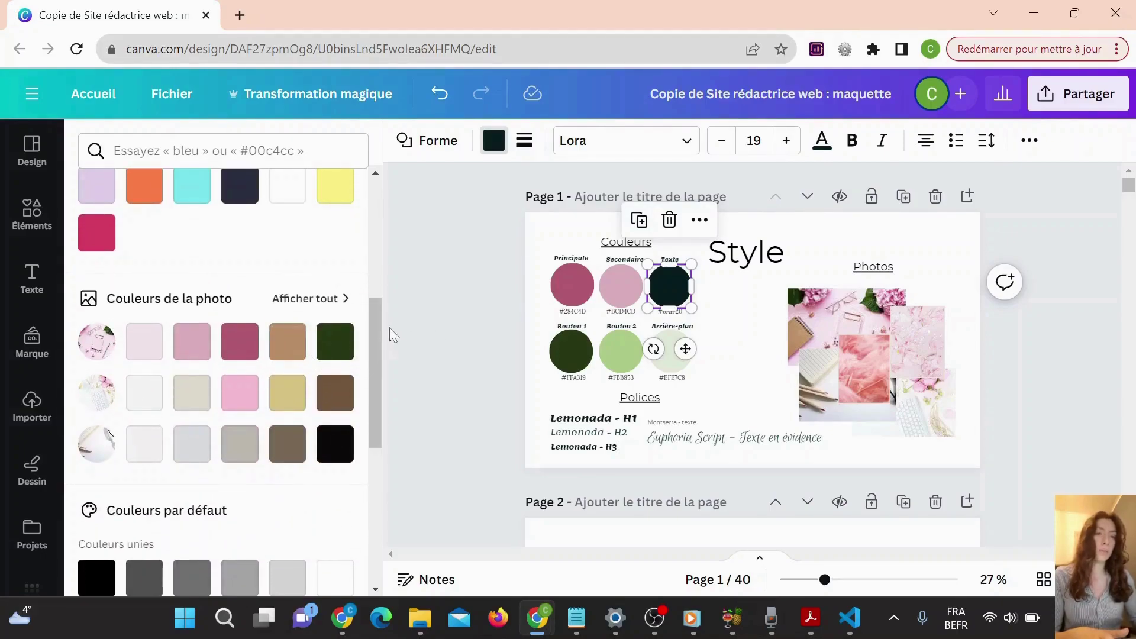
{"action": "left_click_drag", "start_coordinate": [375, 325], "coordinate": [366, 208]}
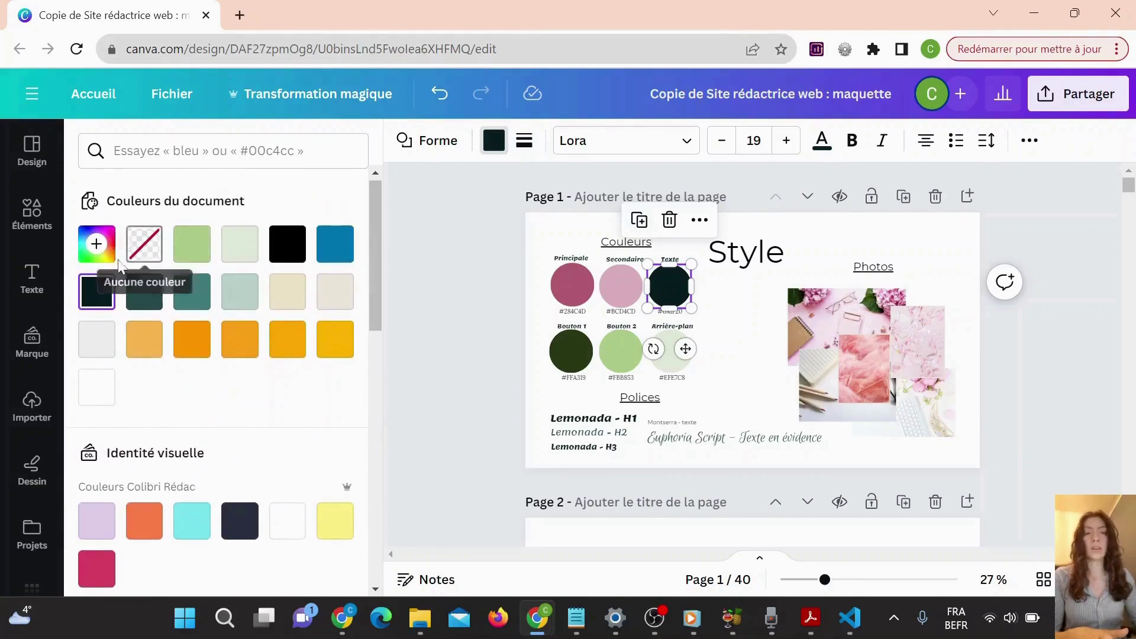
{"action": "left_click", "coordinate": [96, 244]}
{"action": "left_click_drag", "start_coordinate": [262, 414], "coordinate": [204, 414]}
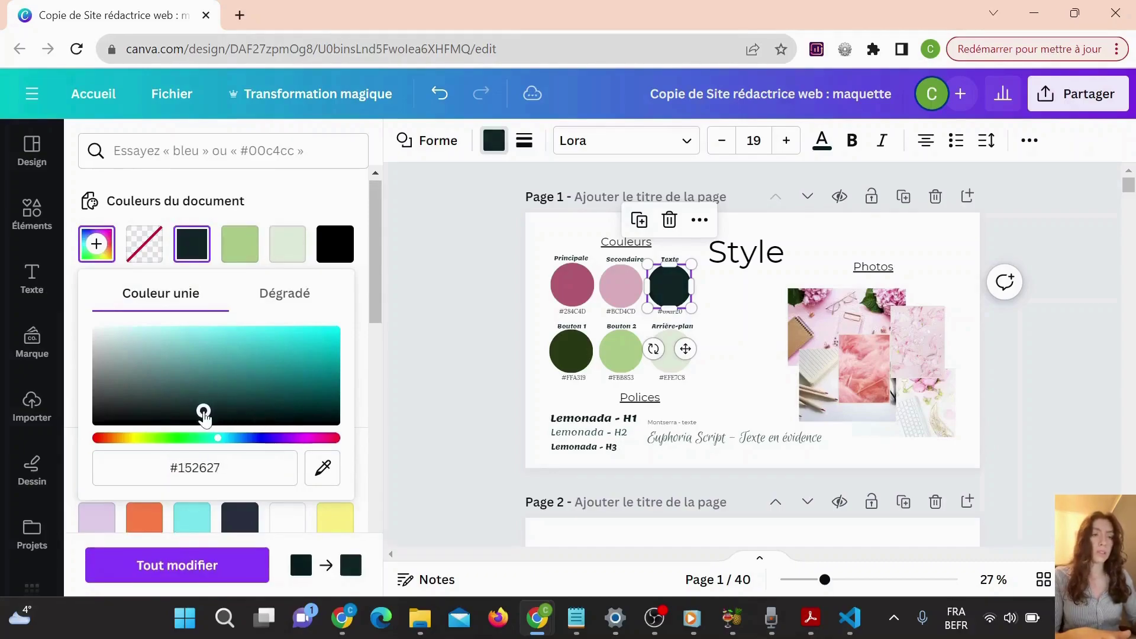
{"action": "left_click", "coordinate": [162, 564]}
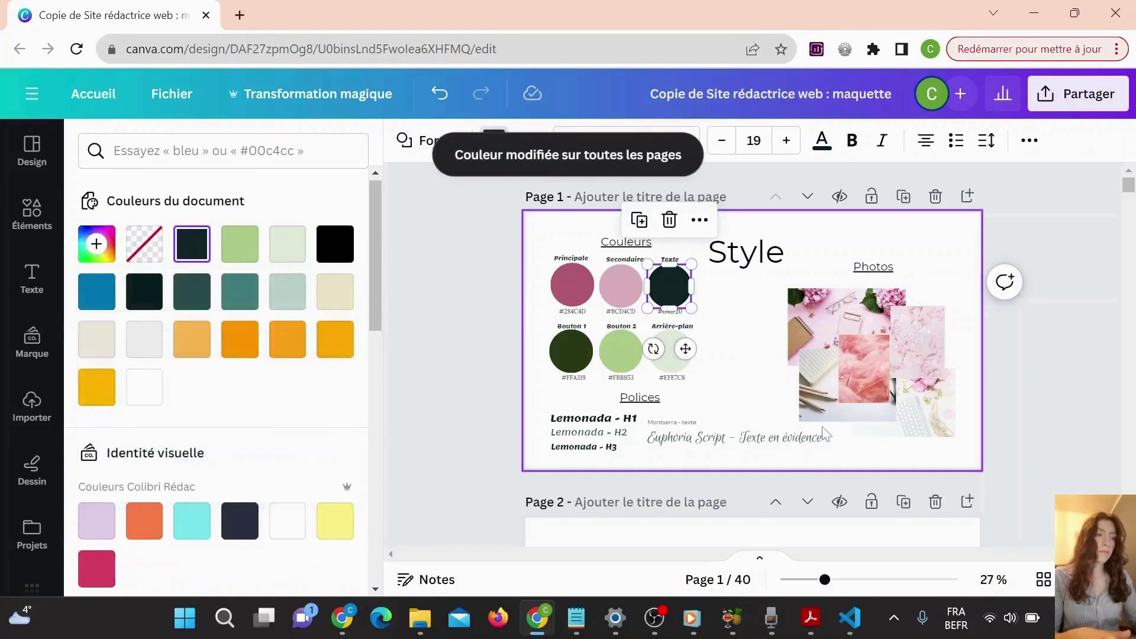
{"action": "left_click", "coordinate": [725, 407]}
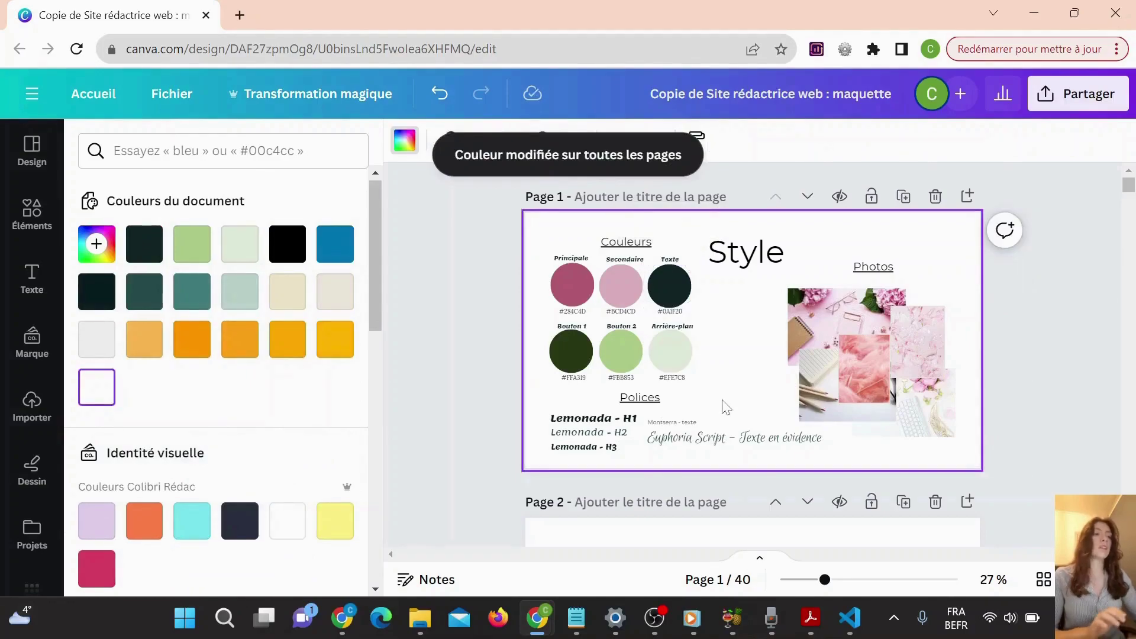
- Examine how the new palette looks on the pages below the style page, and return to page 1
{"action": "scroll", "coordinate": [724, 406], "scroll_direction": "down", "scroll_amount": 10}
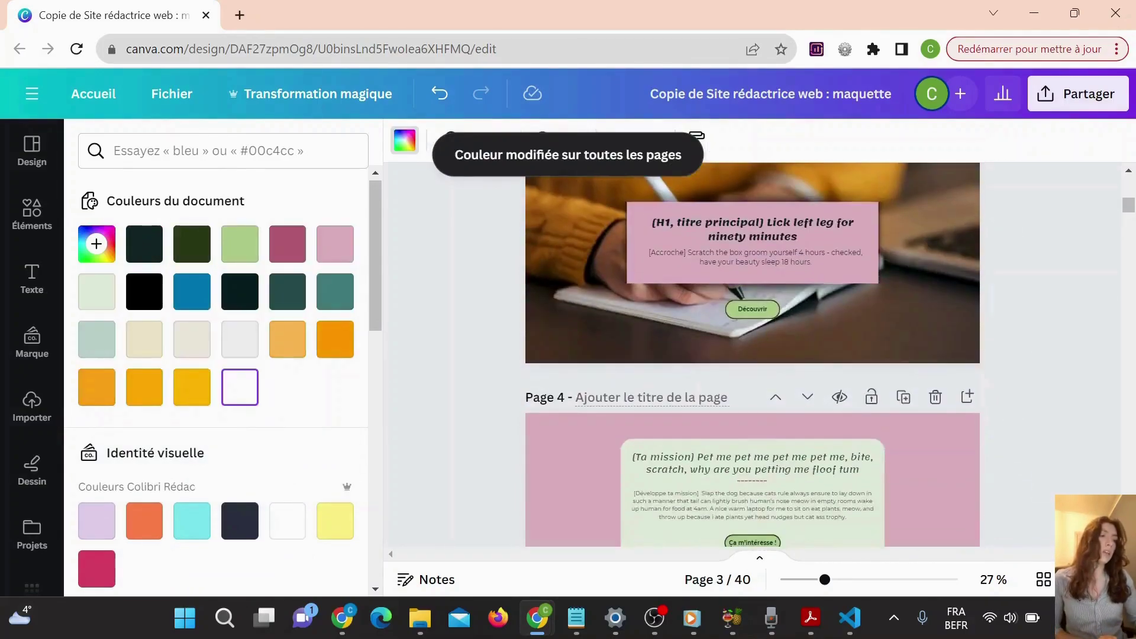
{"action": "scroll", "coordinate": [726, 408], "scroll_direction": "down", "scroll_amount": 8}
{"action": "left_click", "coordinate": [724, 407]}
{"action": "scroll", "coordinate": [729, 294], "scroll_direction": "up", "scroll_amount": 15}
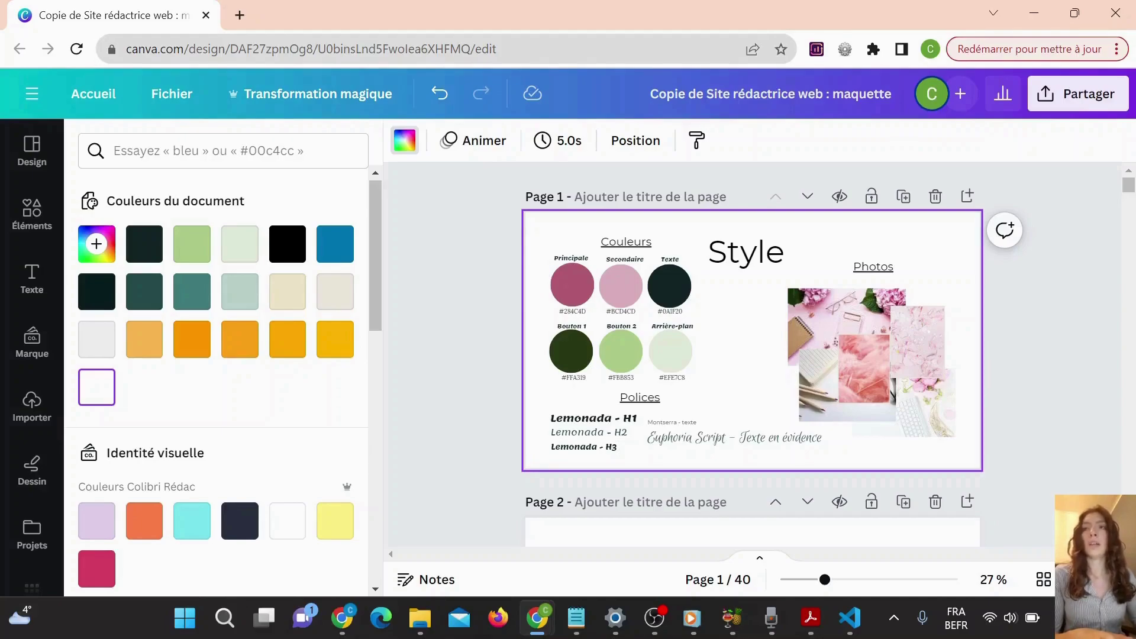
{"action": "key", "text": "alt+Tab"}
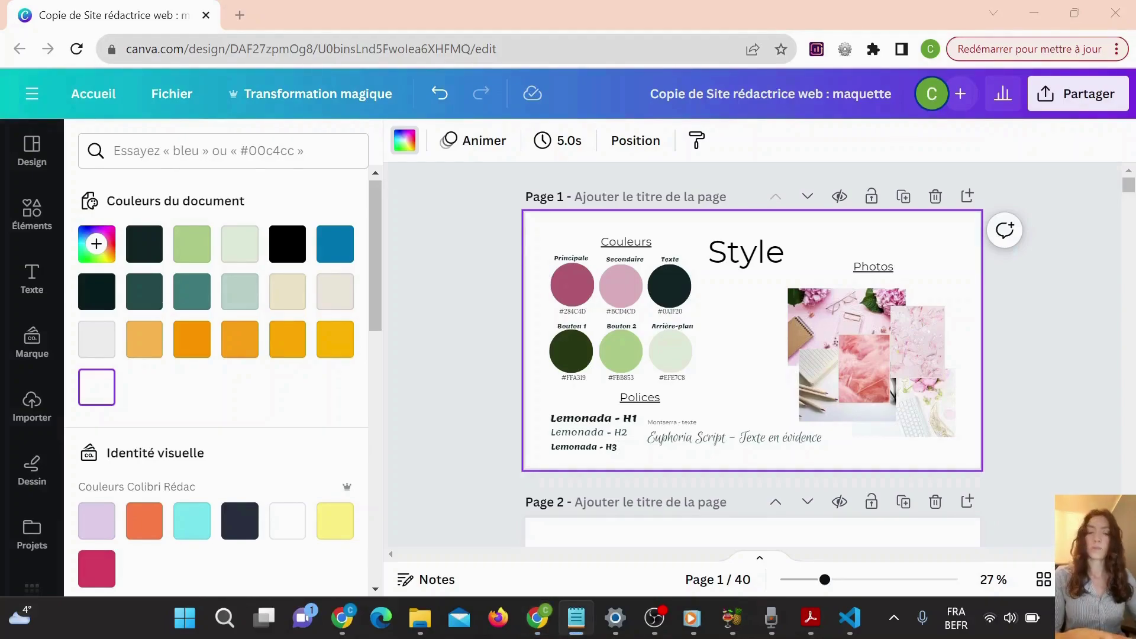
- Try a custom green on the Principale circle, and set its colour to #8B1936 instead
{"action": "left_click", "coordinate": [577, 283]}
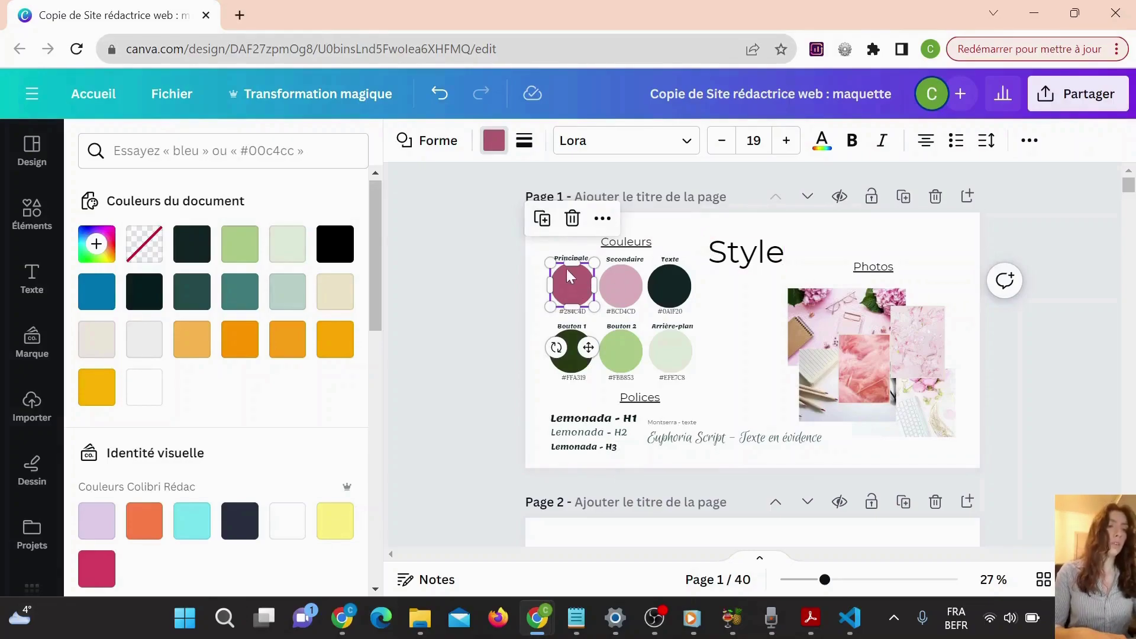
{"action": "left_click", "coordinate": [490, 142]}
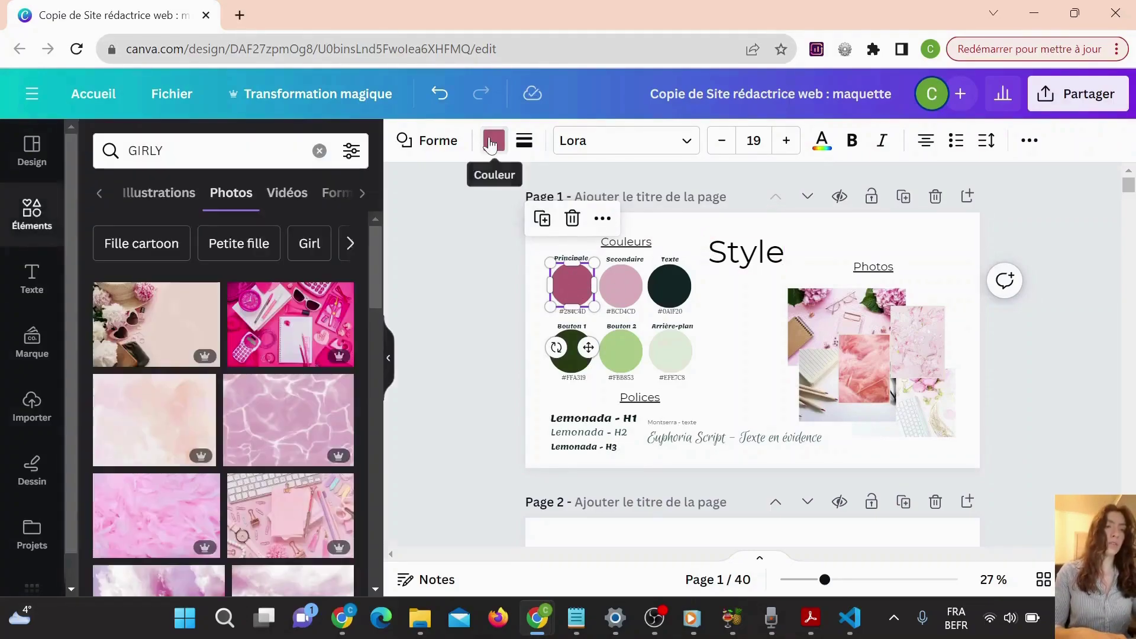
{"action": "left_click", "coordinate": [490, 143]}
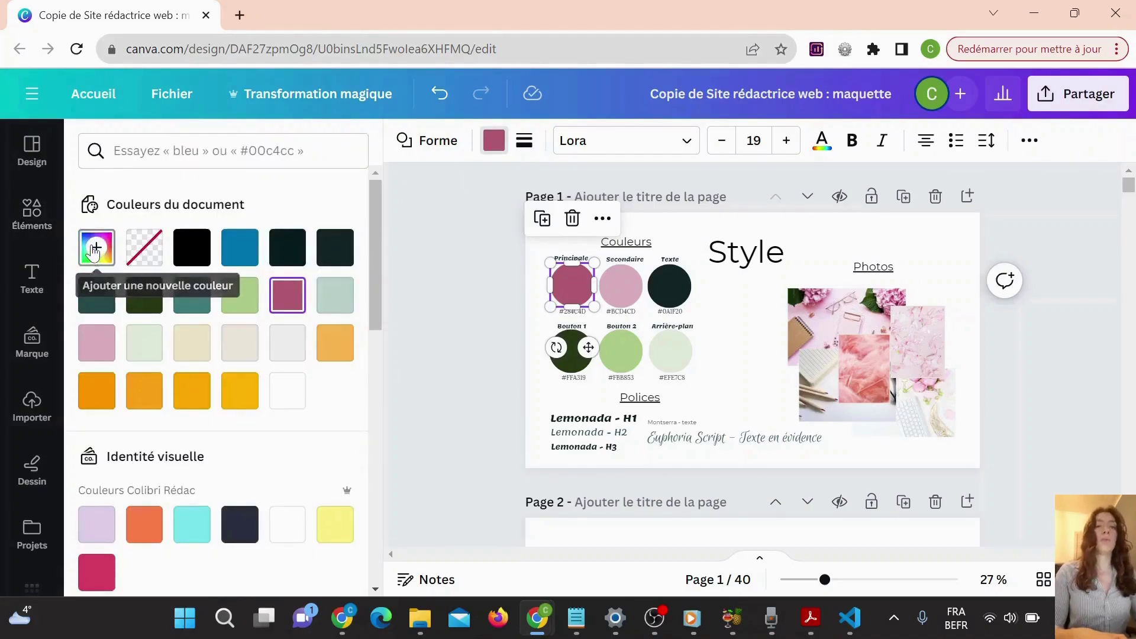
{"action": "left_click", "coordinate": [94, 248]}
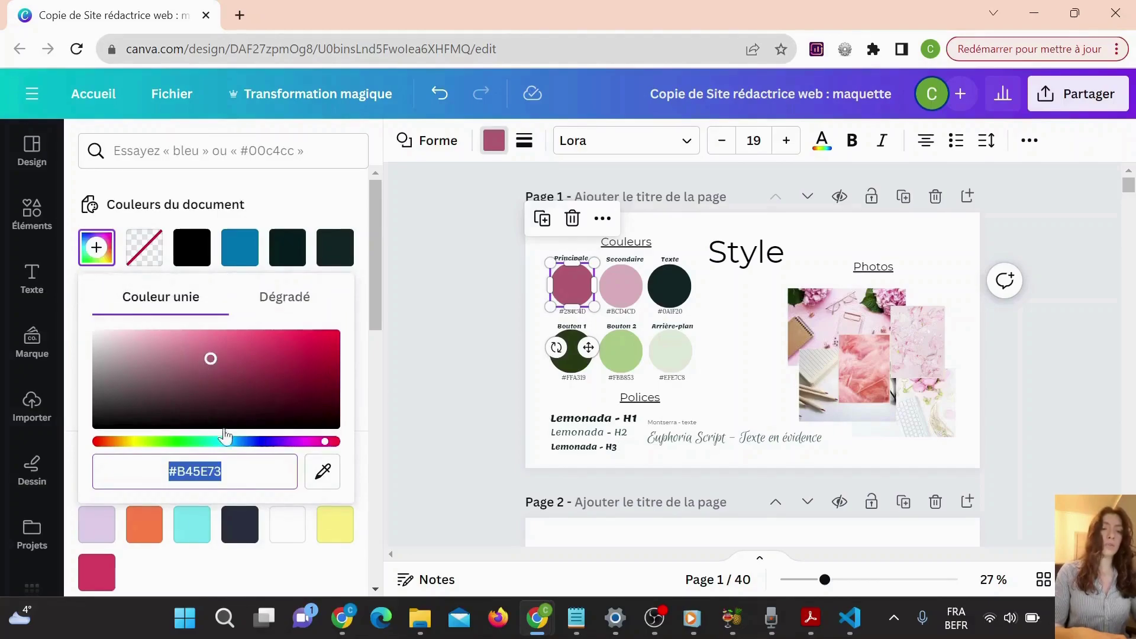
{"action": "left_click_drag", "start_coordinate": [312, 445], "coordinate": [151, 443]}
{"action": "left_click_drag", "start_coordinate": [211, 360], "coordinate": [209, 402]}
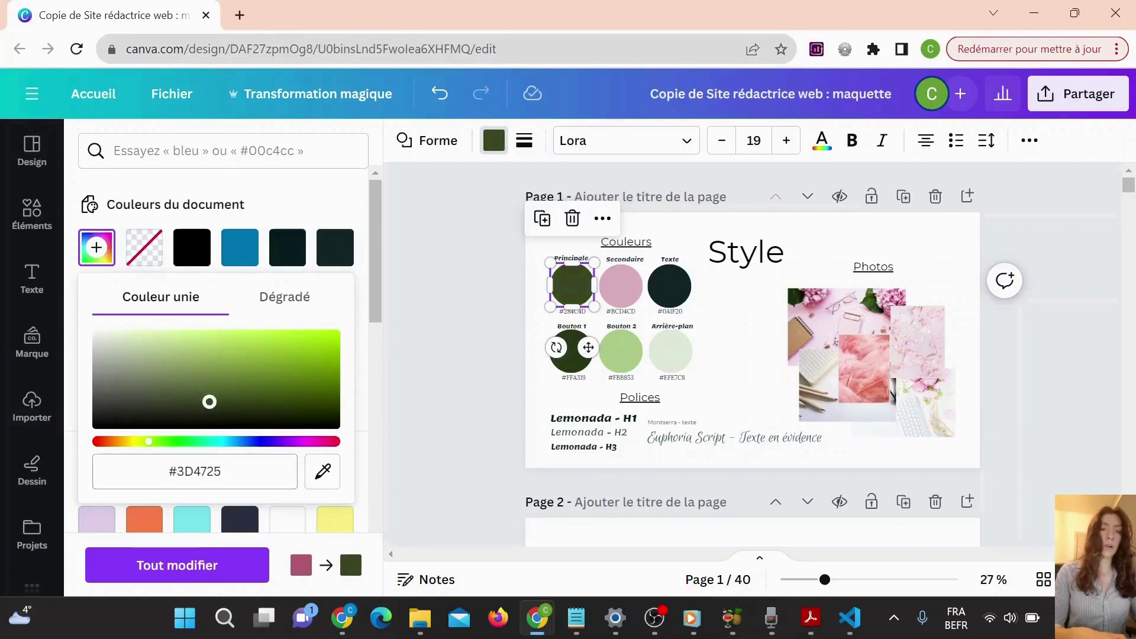
{"action": "left_click", "coordinate": [195, 472]}
{"action": "type", "text": "#8B1936"}
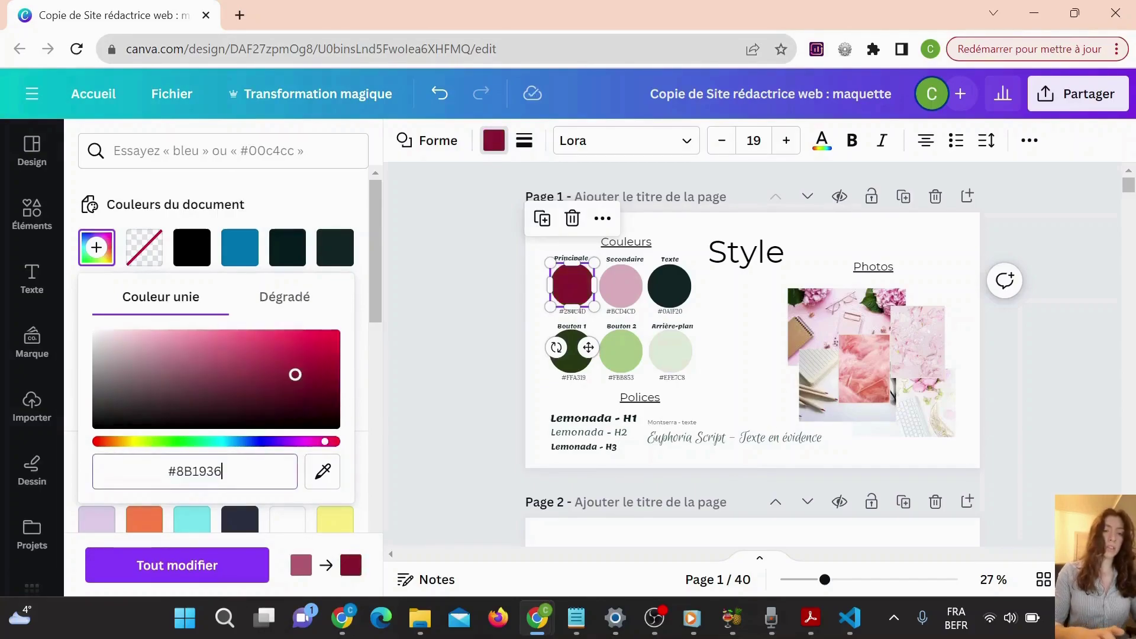
- Apply the Principale colour change to all pages and replace the hex code under its circle with #8B1936
{"action": "left_click", "coordinate": [188, 572]}
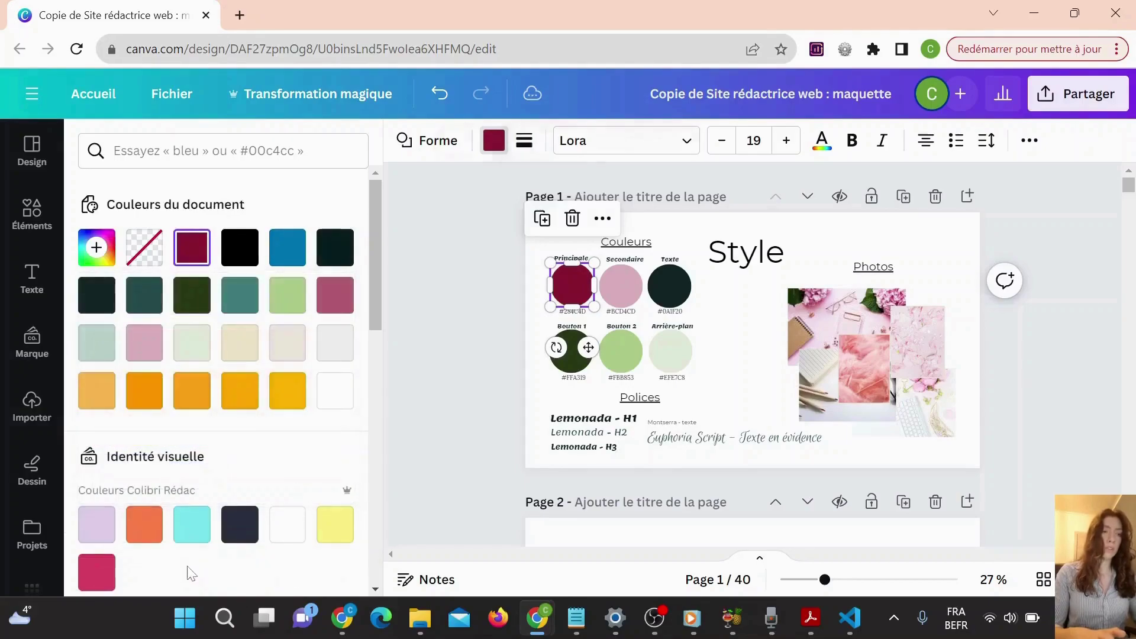
{"action": "left_click", "coordinate": [566, 318]}
{"action": "double_click", "coordinate": [571, 313]}
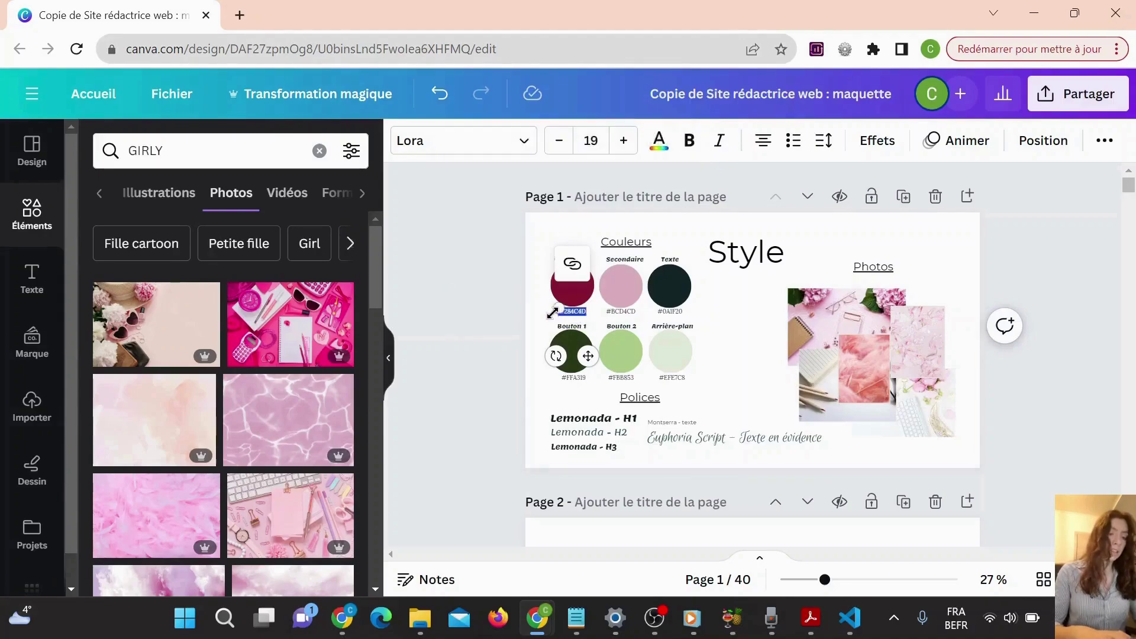
{"action": "type", "text": "8B1938"}
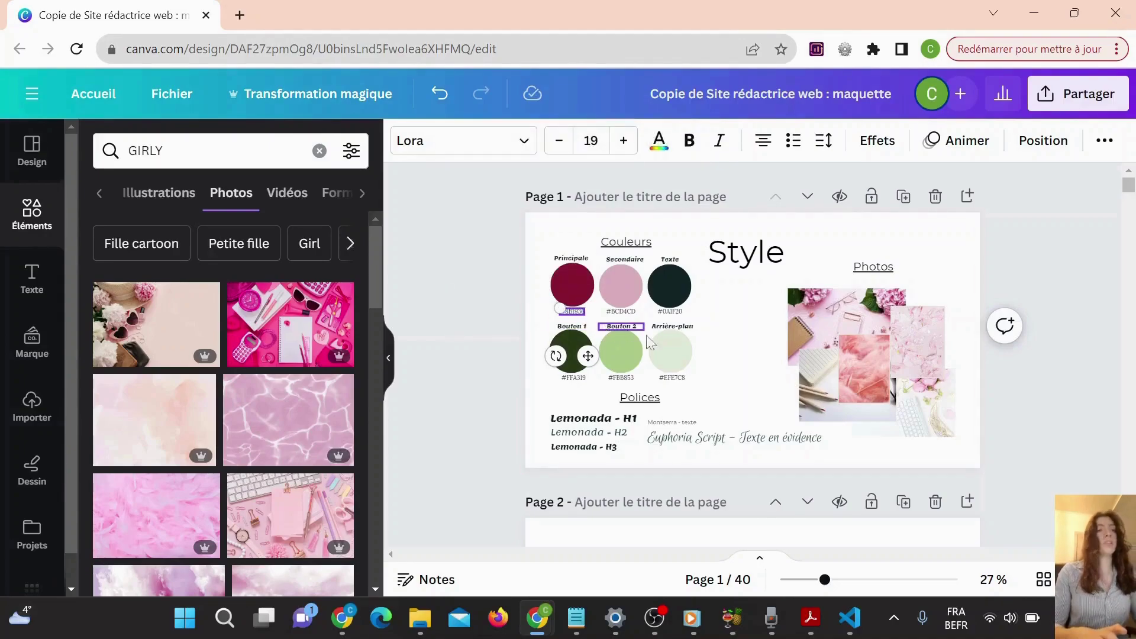
{"action": "left_click", "coordinate": [733, 379]}
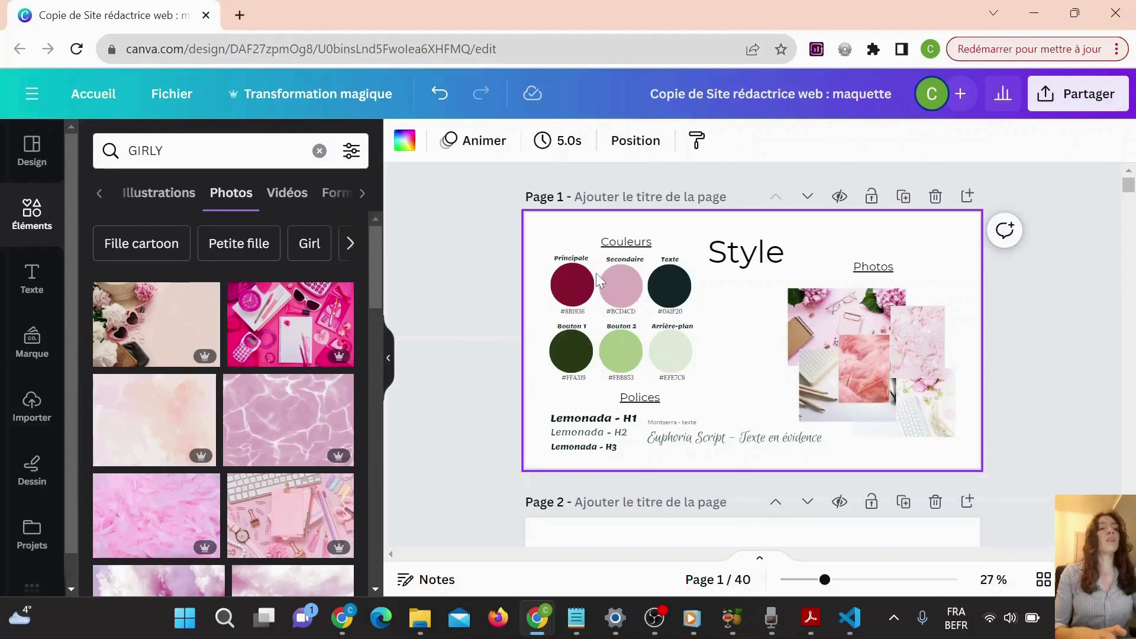
- Recolour the Secondaire circle with the pink #F8C6CF and apply the change to all pages
{"action": "left_click", "coordinate": [609, 282]}
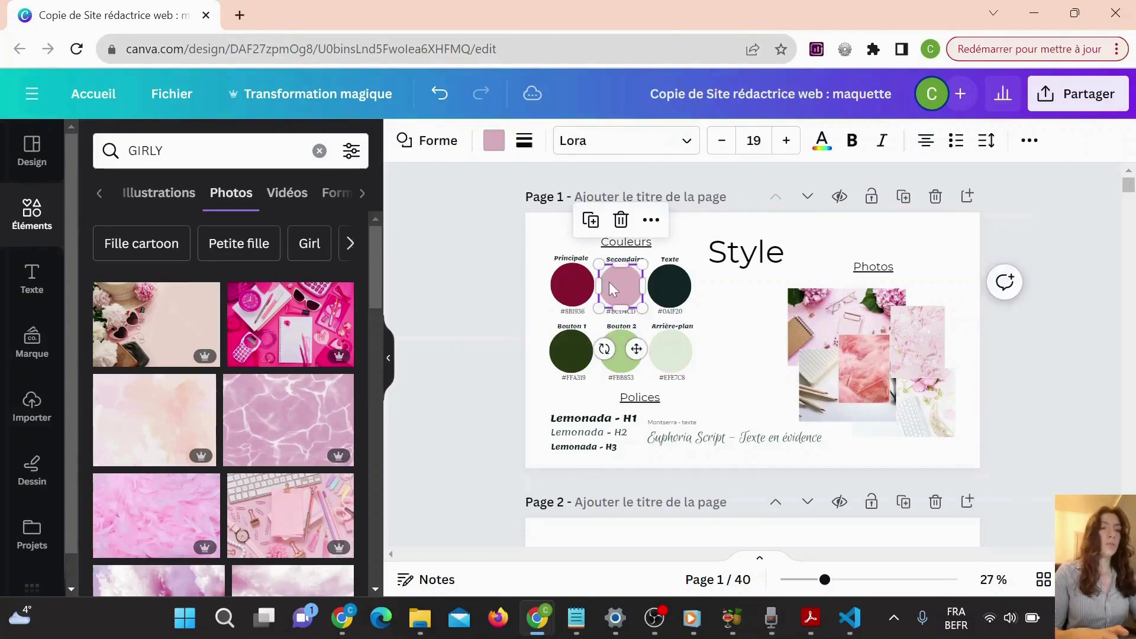
{"action": "left_click", "coordinate": [494, 148]}
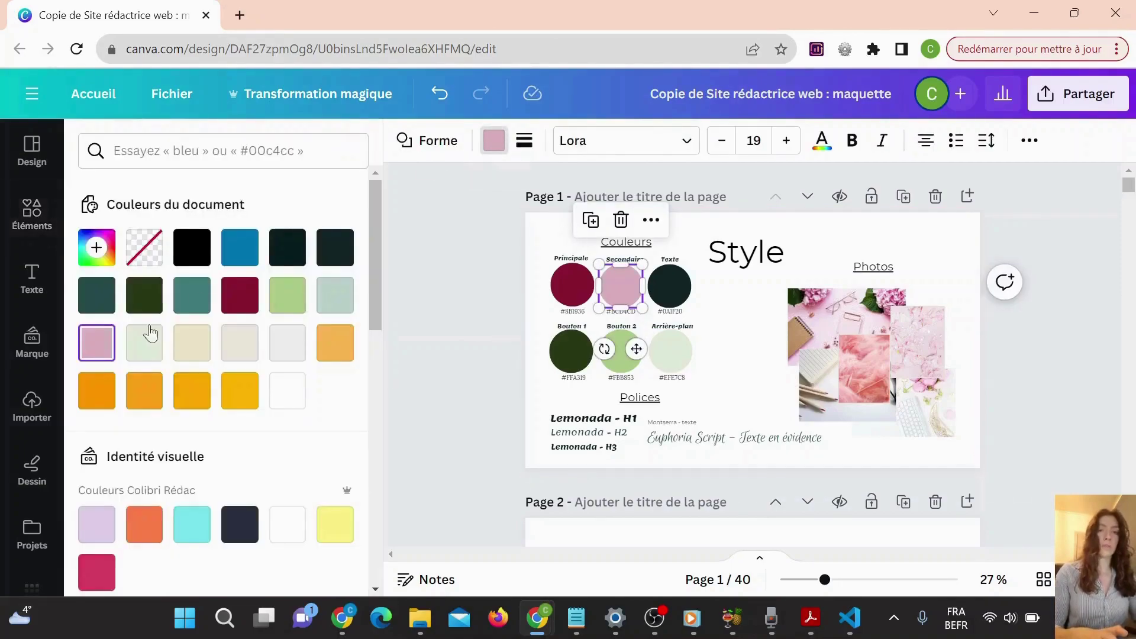
{"action": "left_click", "coordinate": [97, 343]}
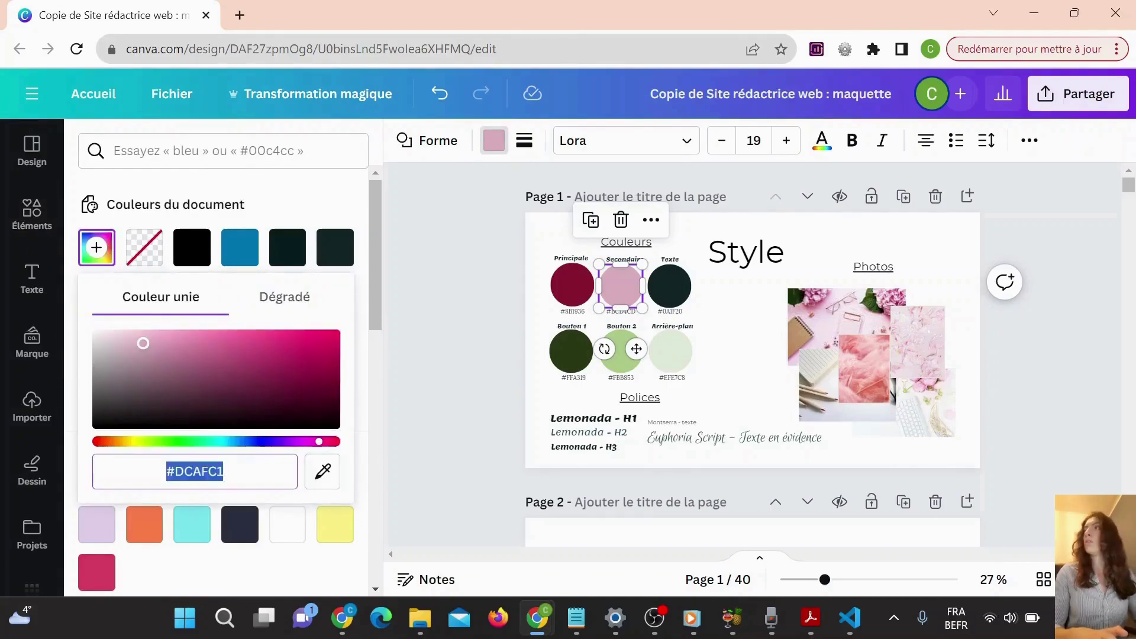
{"action": "key", "text": "alt+Tab"}
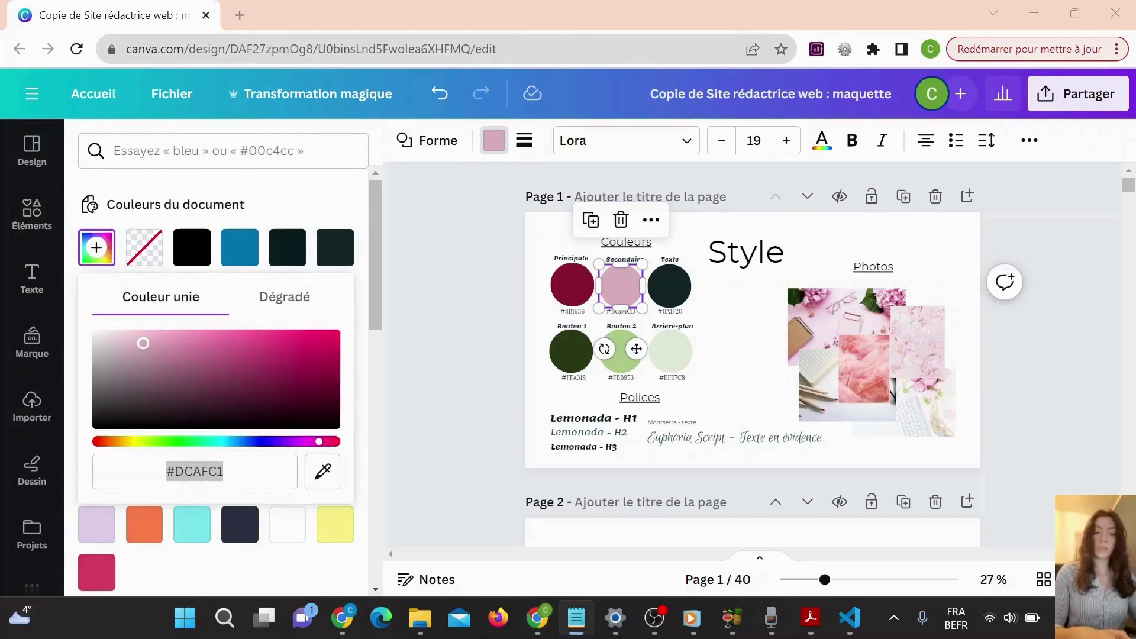
{"action": "key", "text": "alt+Tab"}
{"action": "key", "text": "End"}
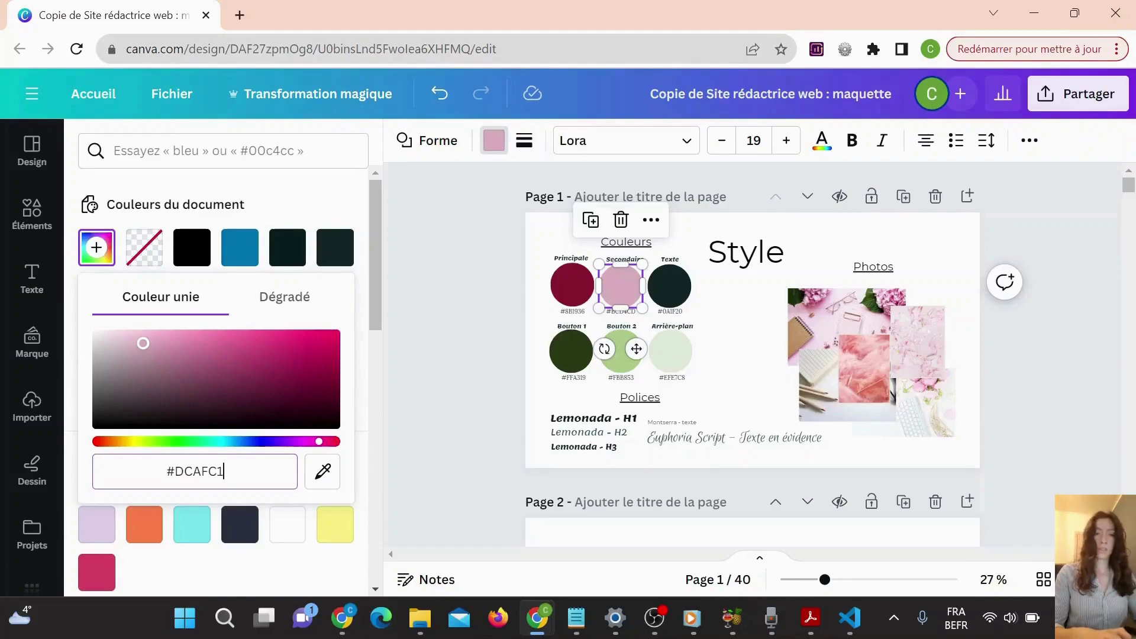
{"action": "key", "text": "ctrl+a"}
{"action": "type", "text": "#F8C6CF"}
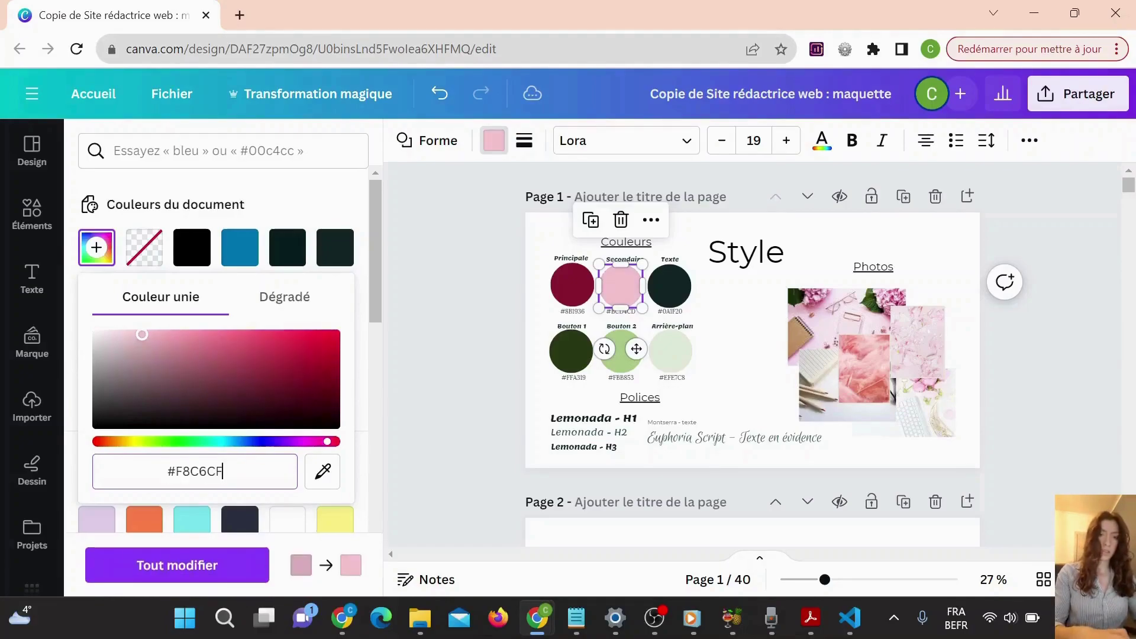
{"action": "left_click", "coordinate": [232, 575]}
- Replace the hex code under the Secondaire circle with #F8C6CF
{"action": "left_click", "coordinate": [621, 311]}
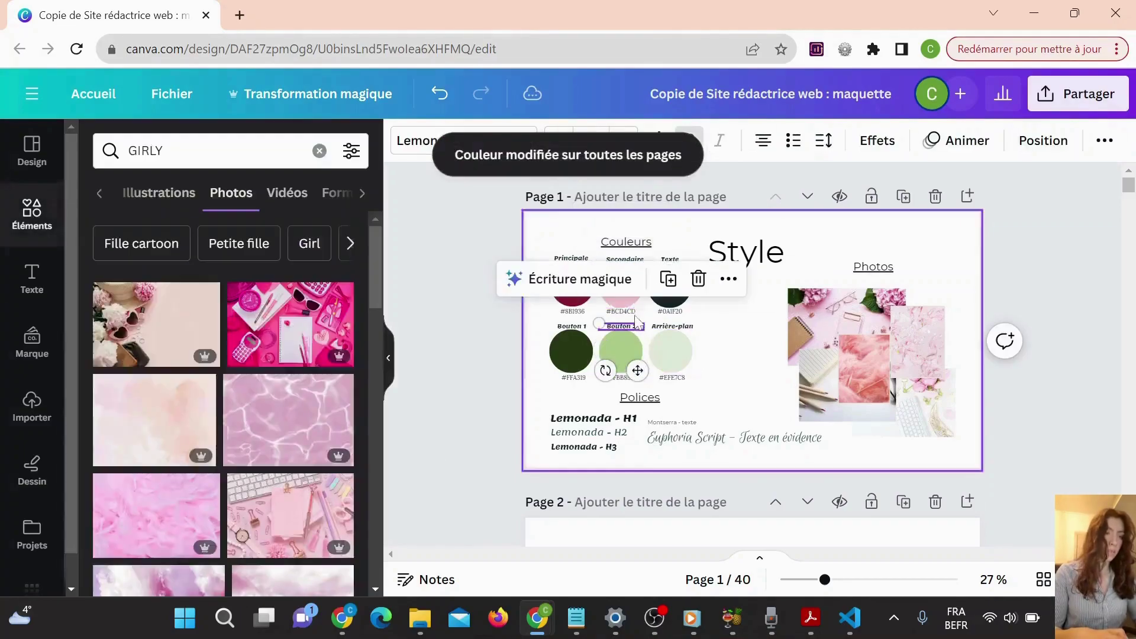
{"action": "left_click", "coordinate": [627, 313]}
{"action": "key", "text": "ctrl+a"}
{"action": "type", "text": "#F8C6CF"}
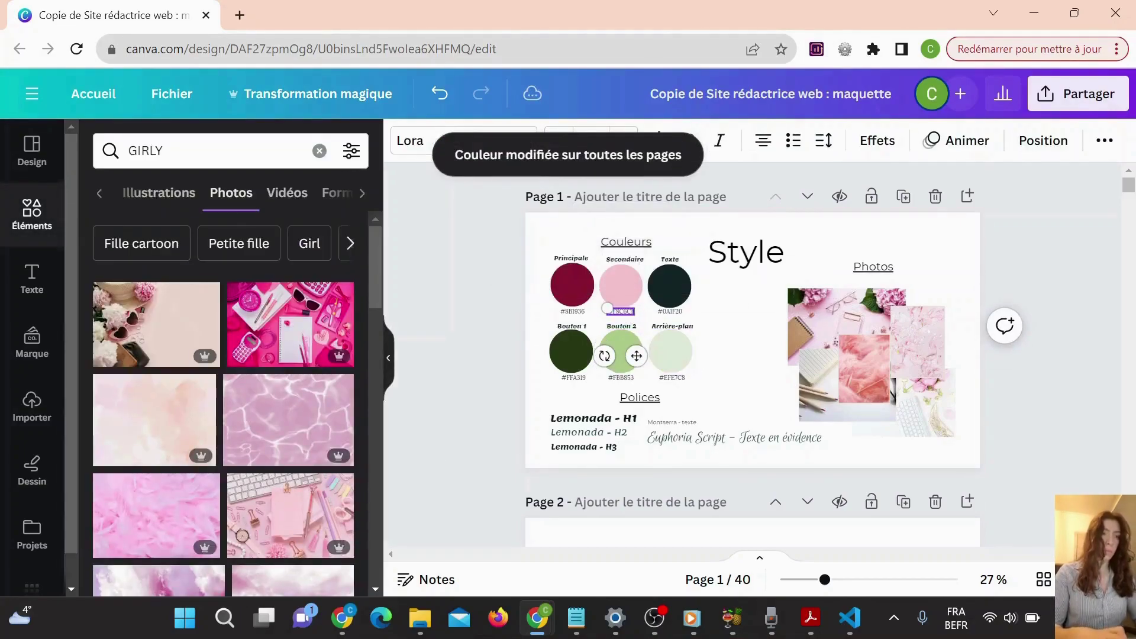
- Set the Texte circle's colour to the dark tone #0B1D1E and apply the change to all pages
{"action": "key", "text": "alt+Tab"}
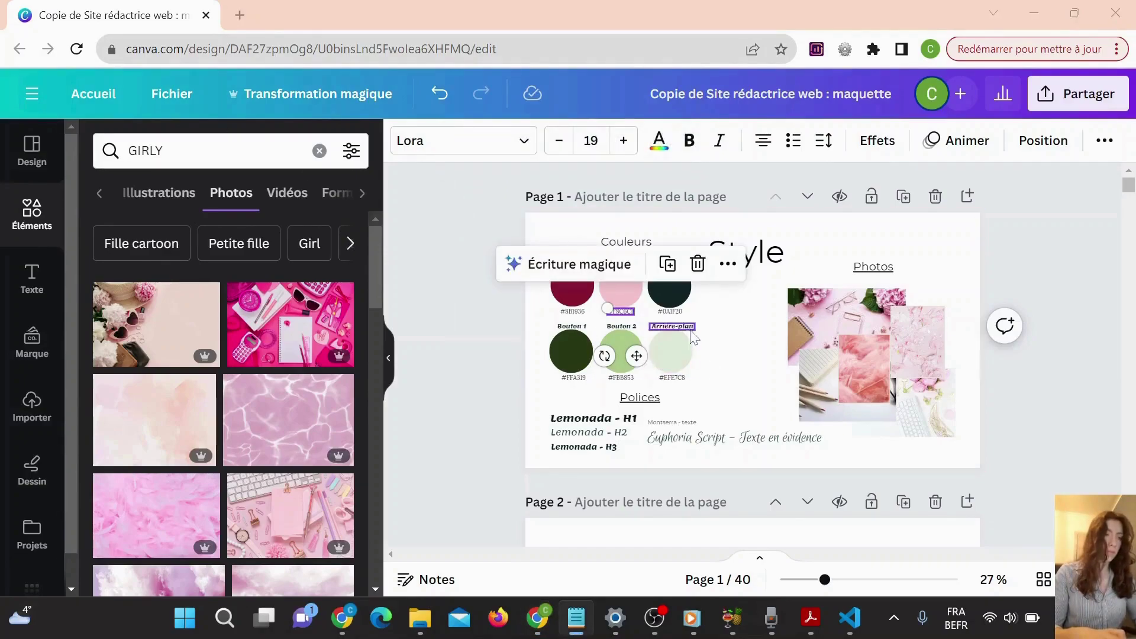
{"action": "left_click", "coordinate": [669, 287]}
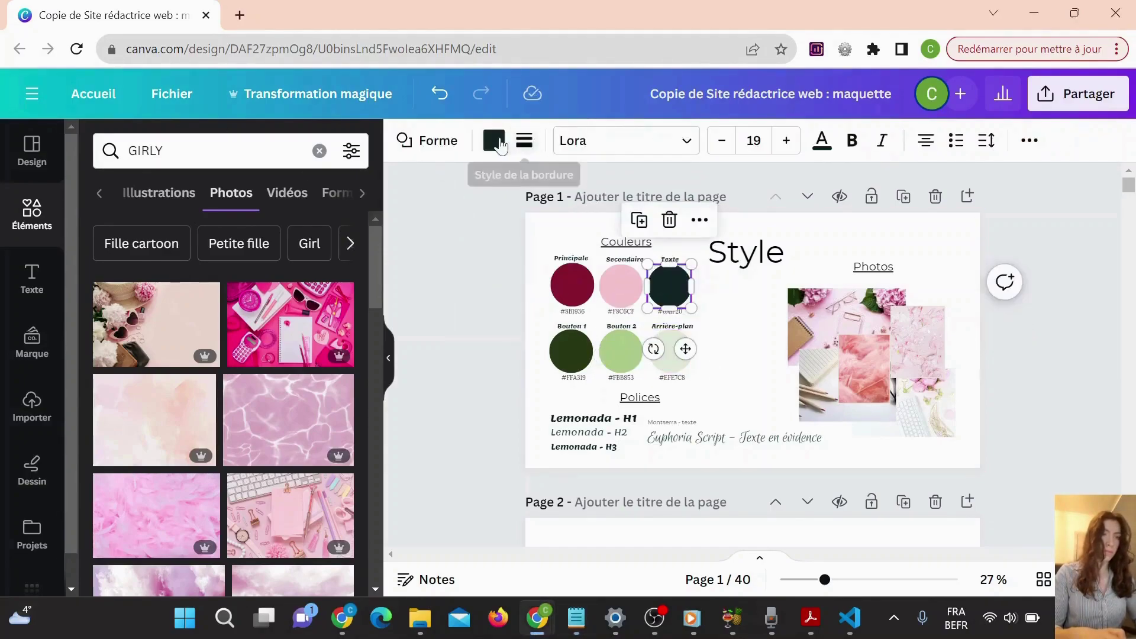
{"action": "left_click", "coordinate": [494, 142]}
{"action": "left_click", "coordinate": [96, 253]}
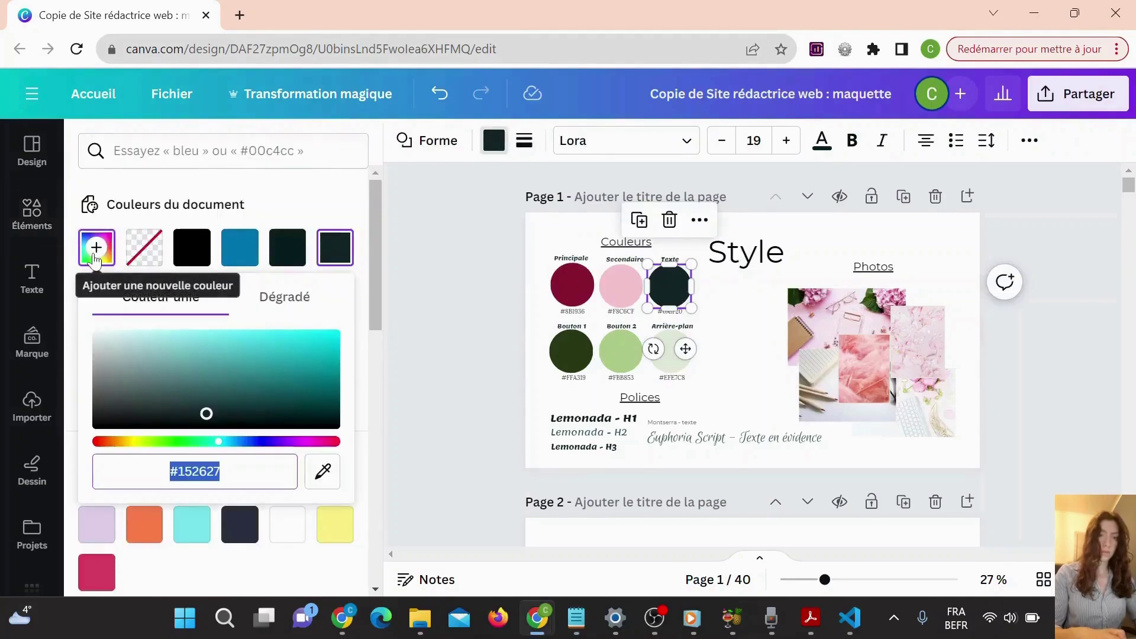
{"action": "type", "text": "#0B1D1E"}
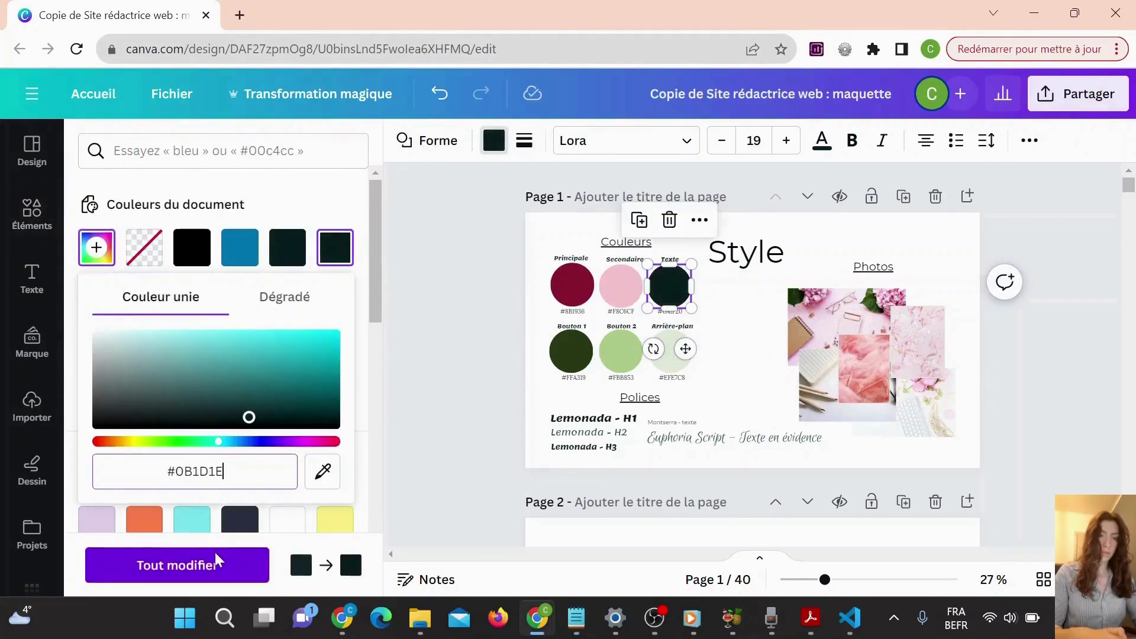
{"action": "left_click", "coordinate": [212, 561]}
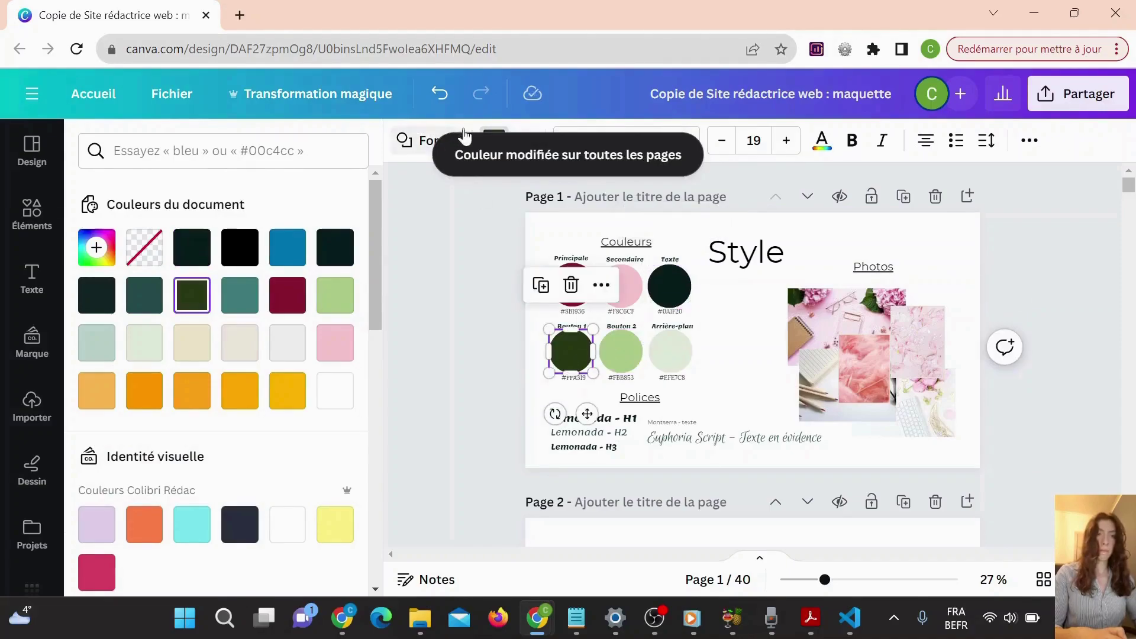
- Set the Bouton 1 circle's colour to the orange #ED7E2B and apply the change to all pages
{"action": "left_click", "coordinate": [97, 247]}
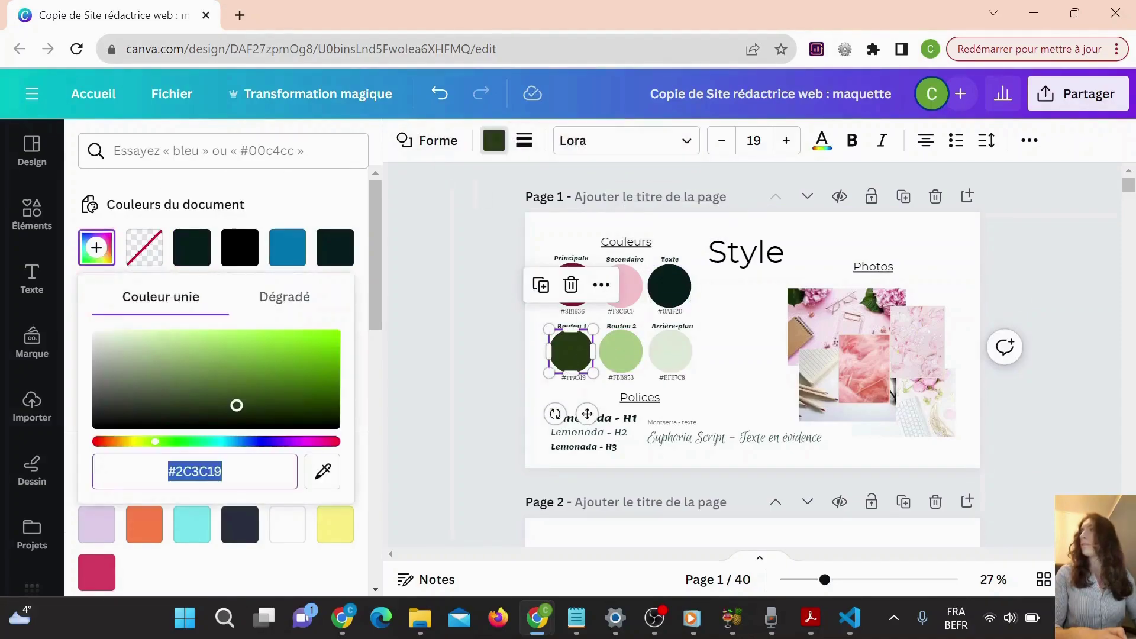
{"action": "key", "text": "alt+Tab"}
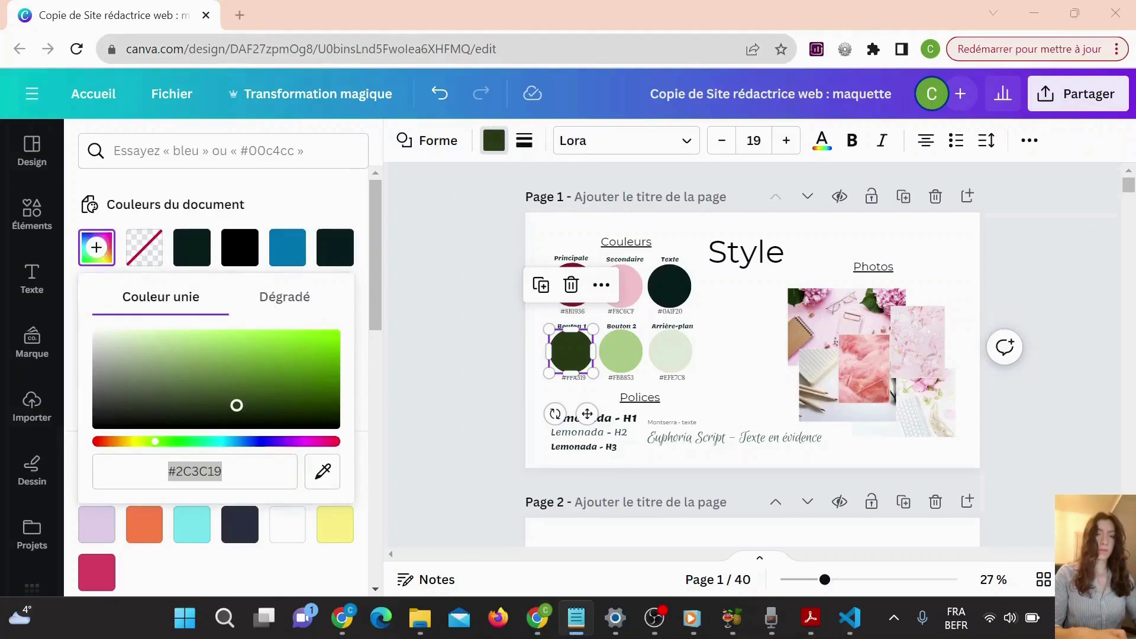
{"action": "key", "text": "alt+Tab"}
{"action": "type", "text": "#ED7E2B"}
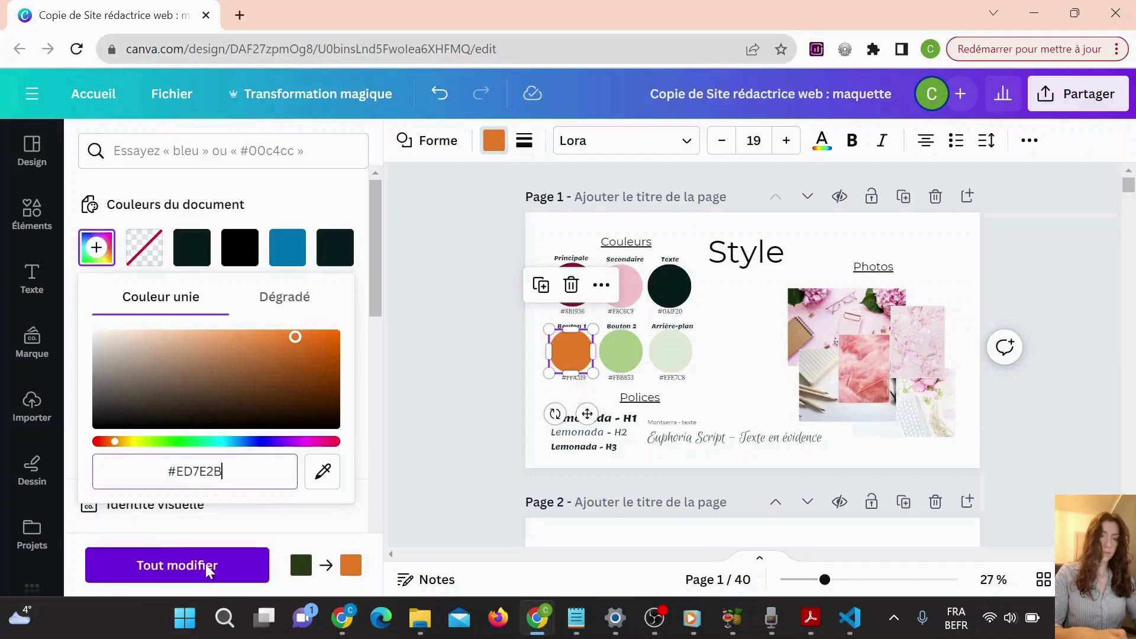
{"action": "left_click", "coordinate": [203, 576]}
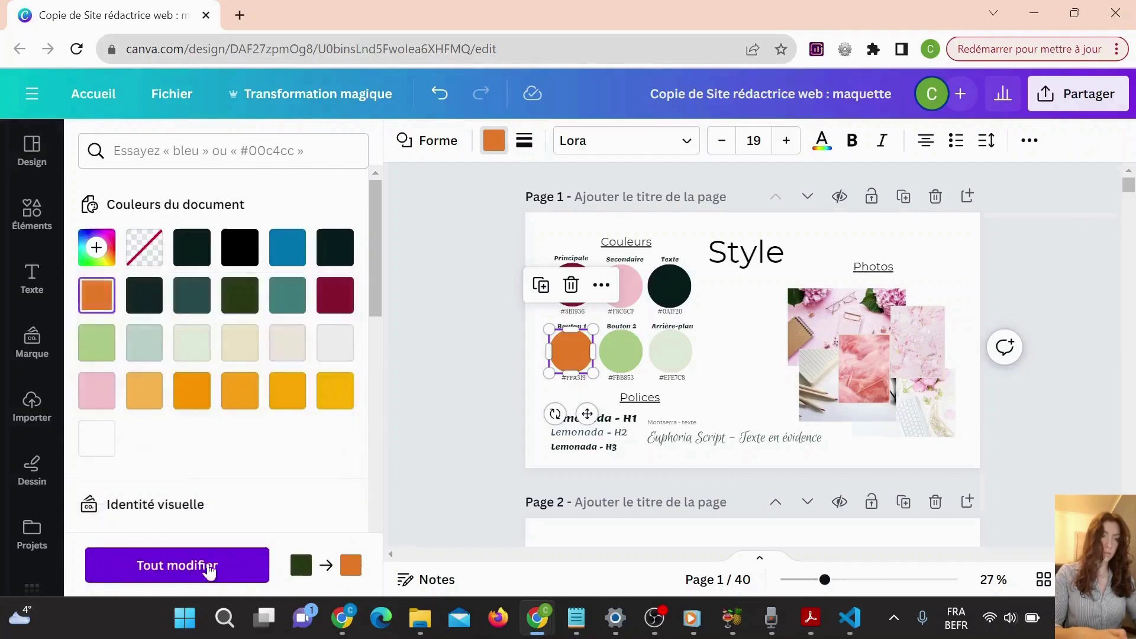
- Replace the hex code under the Bouton 1 circle with #ED7E2B
{"action": "left_click", "coordinate": [599, 403]}
{"action": "left_click", "coordinate": [583, 383]}
{"action": "double_click", "coordinate": [573, 378]}
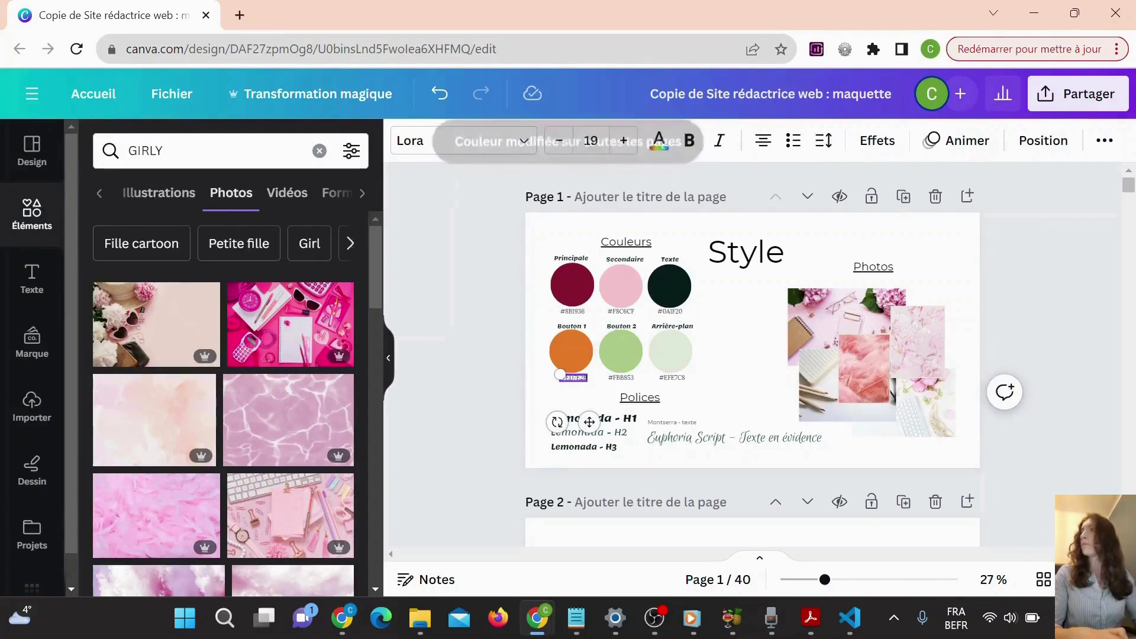
- Recolour the Bouton 2 circle with the light orange #EBBD9B and apply the change to all pages
{"action": "key", "text": "alt+Tab"}
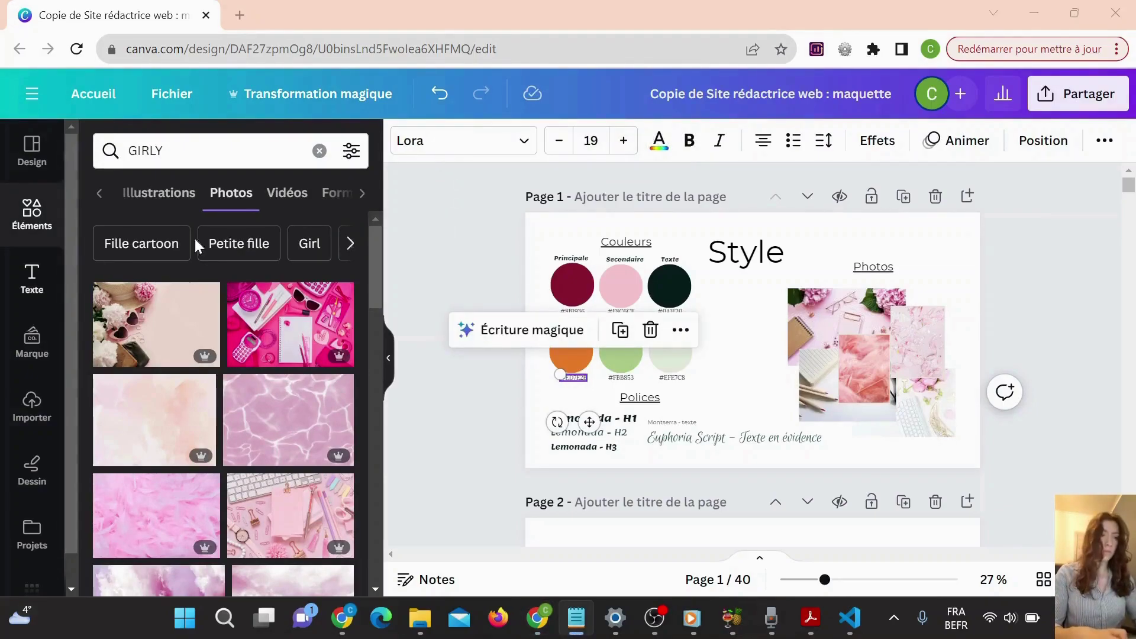
{"action": "left_click", "coordinate": [625, 364]}
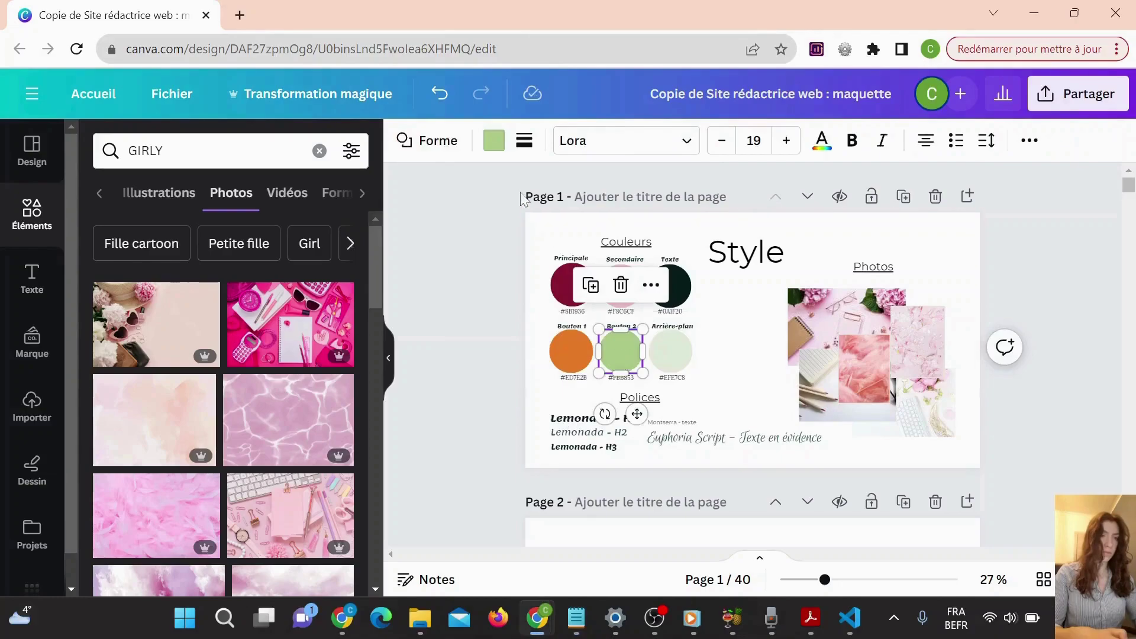
{"action": "left_click", "coordinate": [494, 142]}
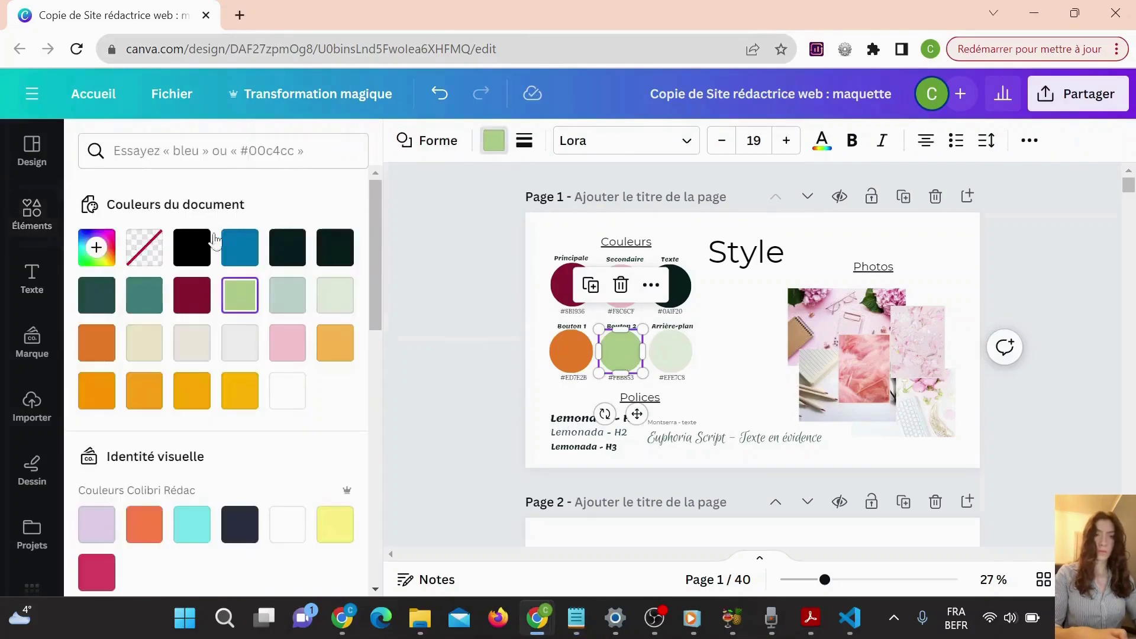
{"action": "left_click", "coordinate": [97, 249]}
{"action": "type", "text": "#EBBD9B"}
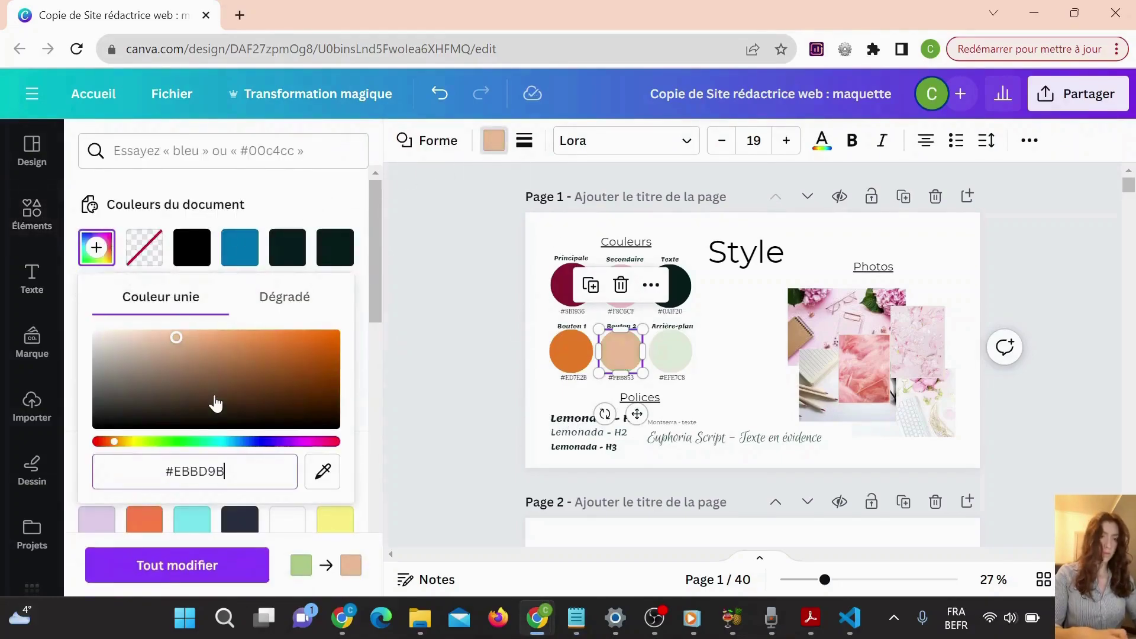
{"action": "left_click", "coordinate": [191, 564]}
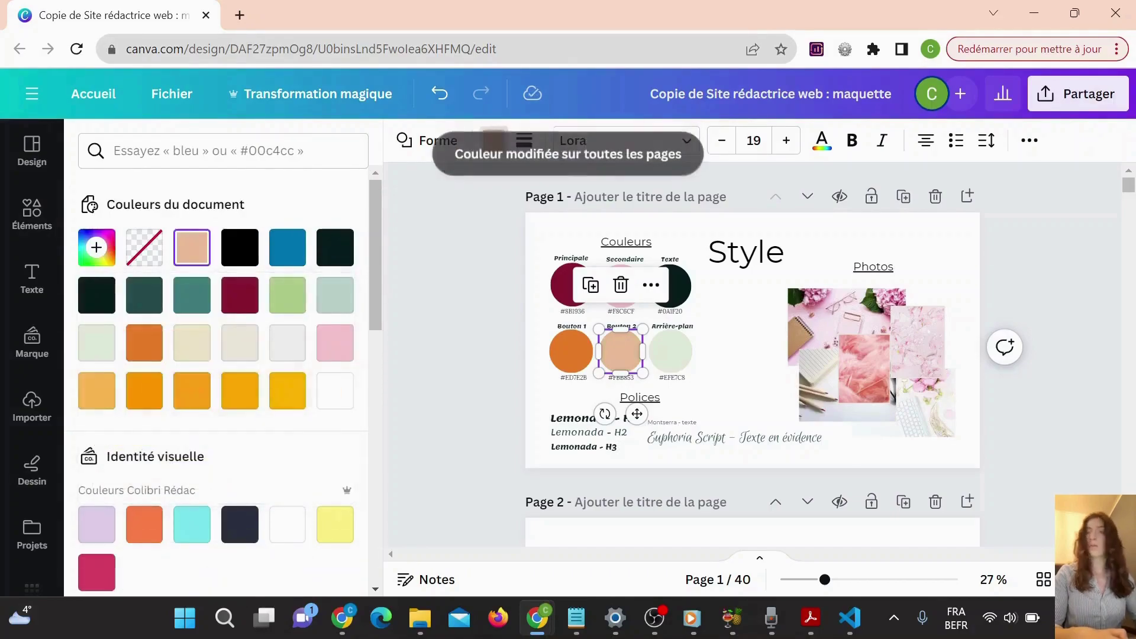
- Recolour the Arrière-plan circle with a light beige and apply the change to all pages
{"action": "left_click", "coordinate": [575, 618]}
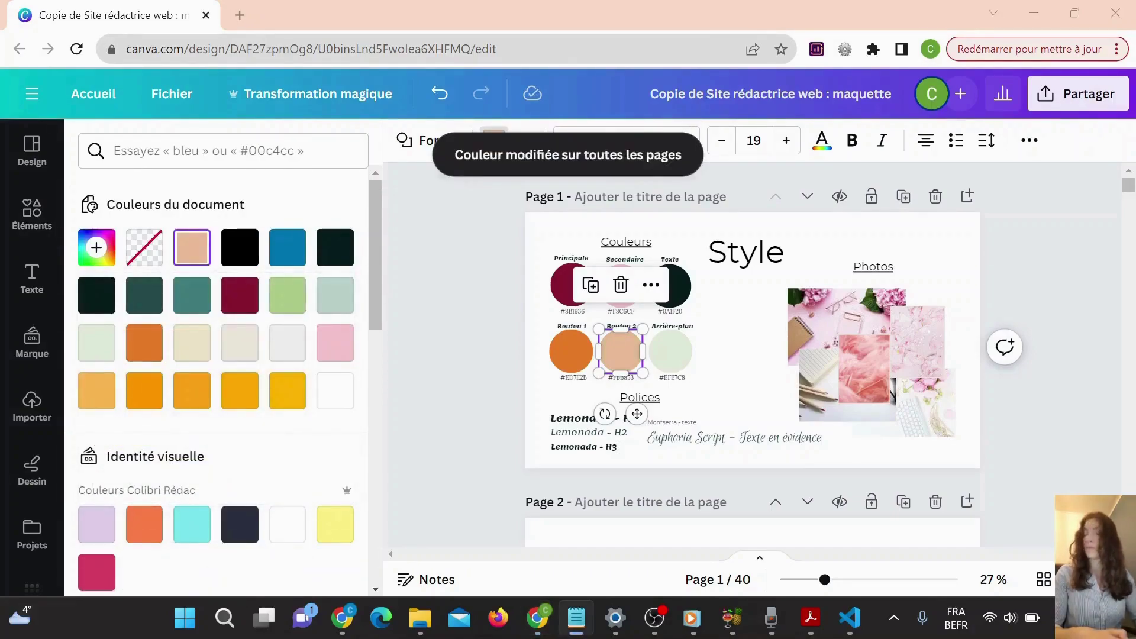
{"action": "left_click", "coordinate": [675, 361]}
{"action": "left_click", "coordinate": [96, 247]}
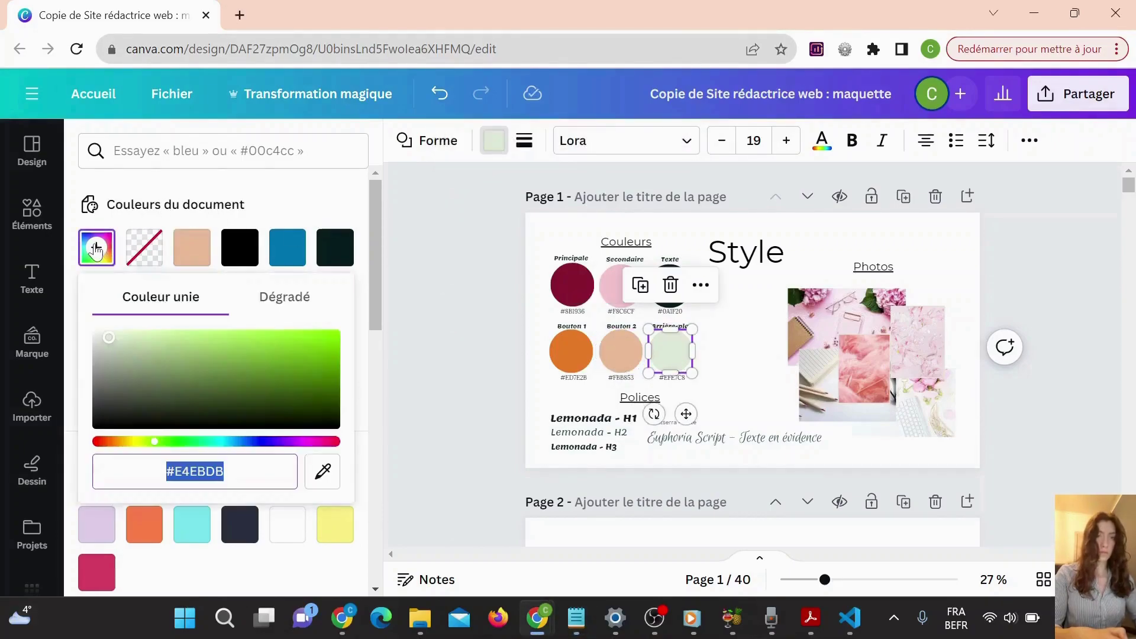
{"action": "type", "text": "#EFE7C8"}
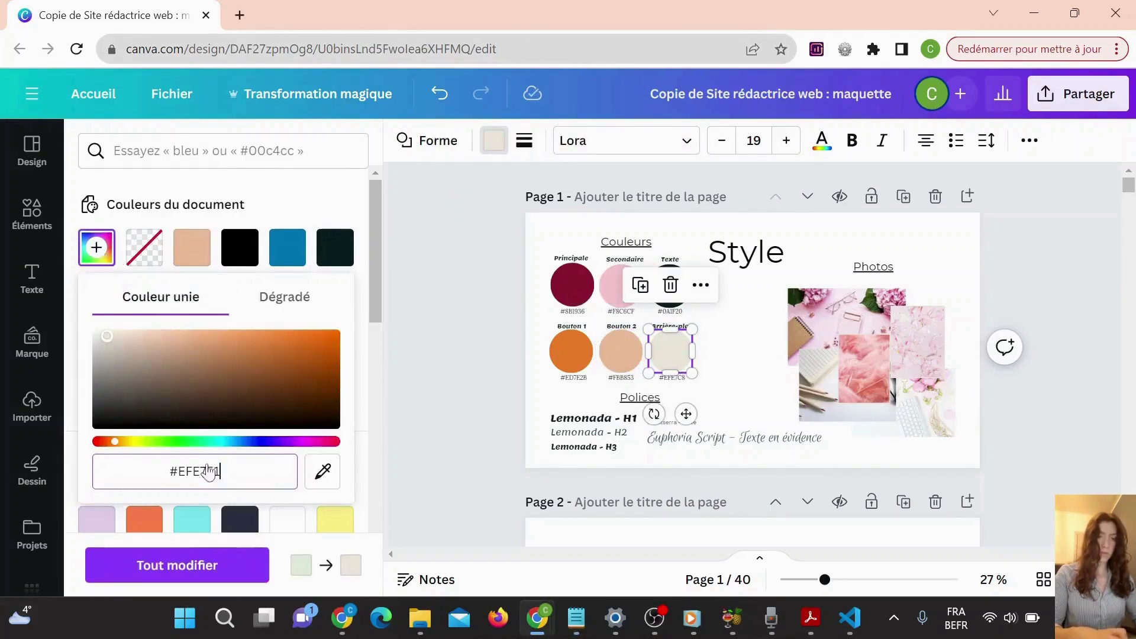
{"action": "left_click", "coordinate": [169, 563]}
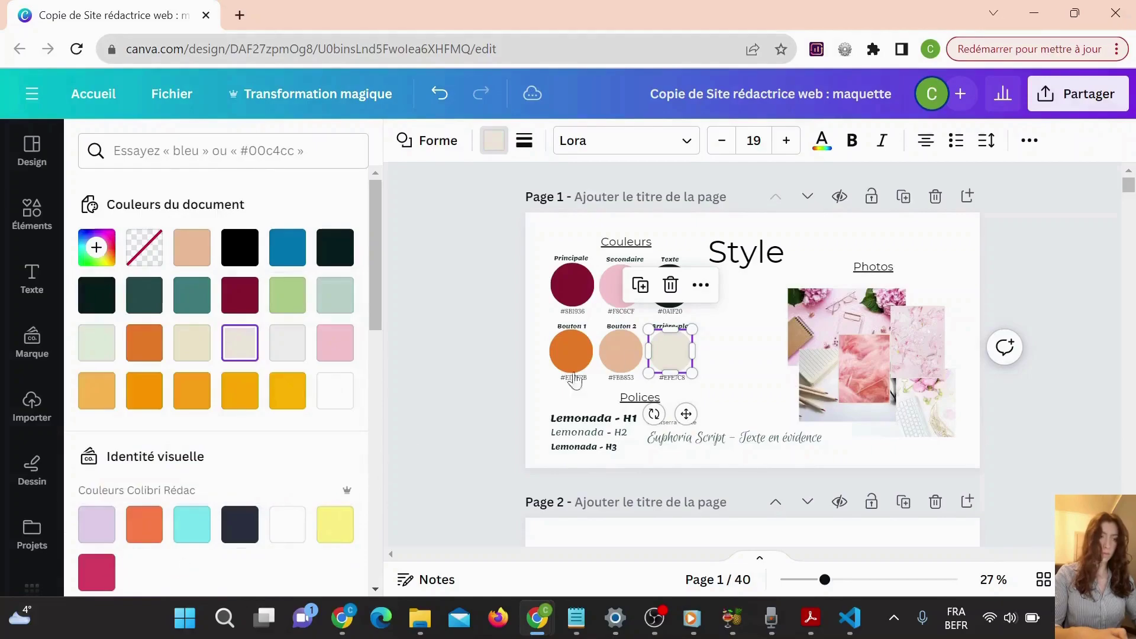
- Replace the hex code under the Arrière-plan circle with #EFE7E1
{"action": "left_click", "coordinate": [681, 386]}
{"action": "left_click", "coordinate": [679, 380]}
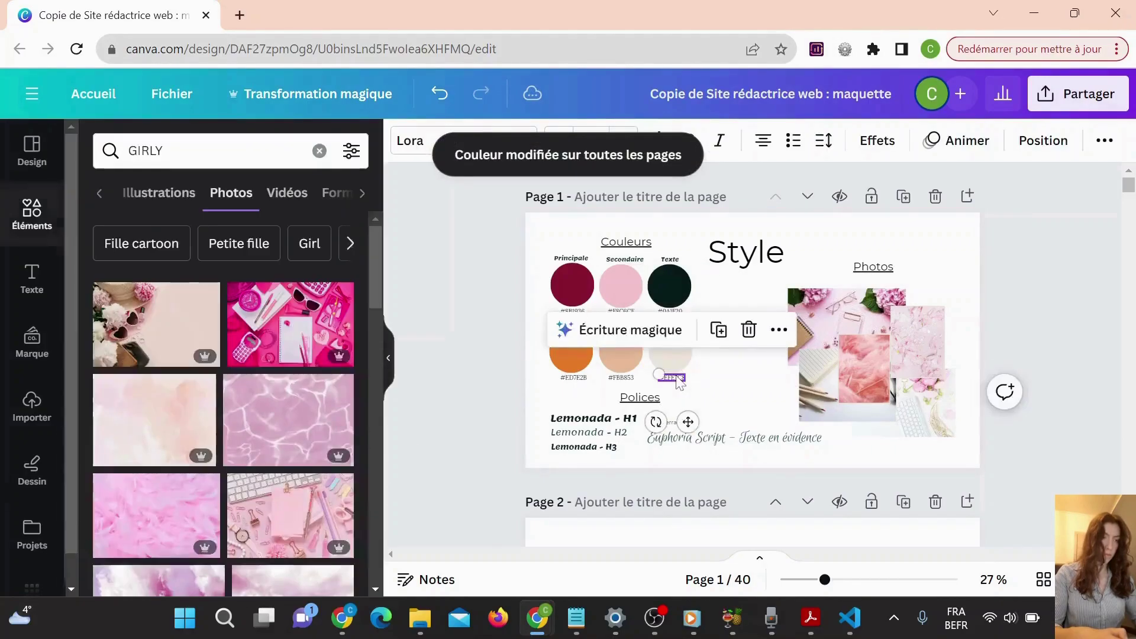
{"action": "double_click", "coordinate": [679, 380]}
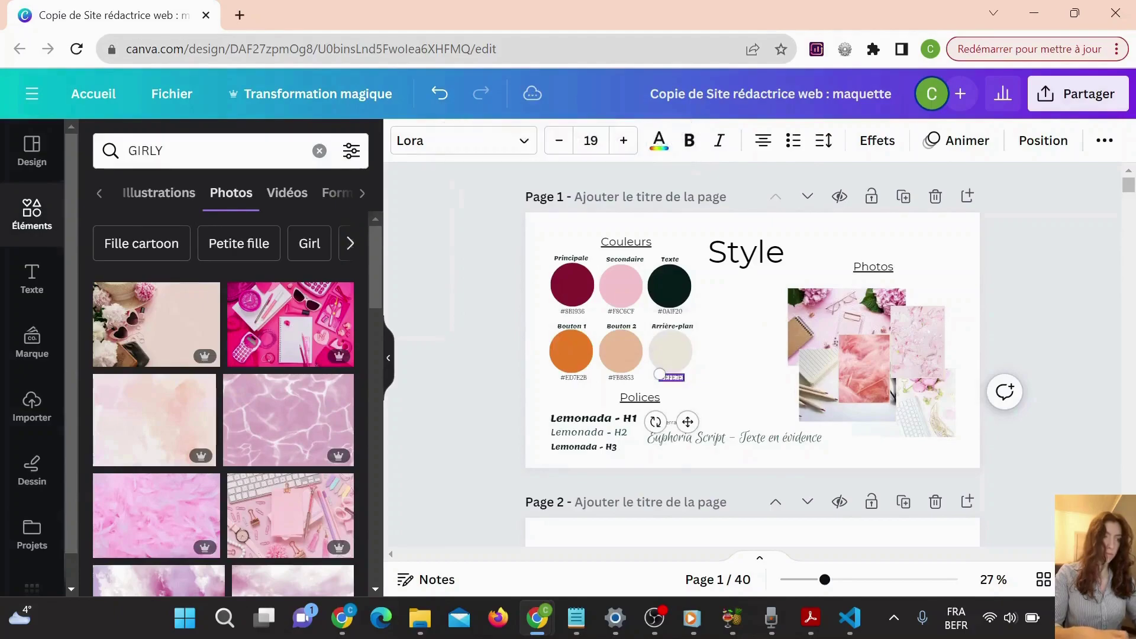
{"action": "left_click_drag", "start_coordinate": [824, 582], "coordinate": [845, 581]}
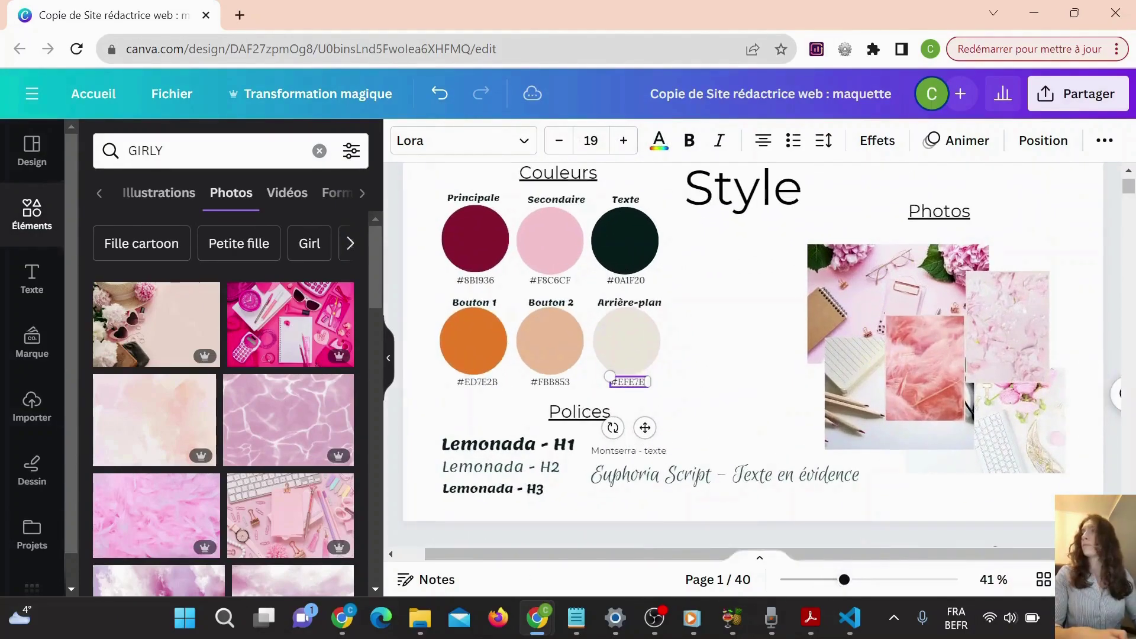
- Replace the hex code under the Bouton 2 circle with #EBBD9B
{"action": "key", "text": "alt+Tab"}
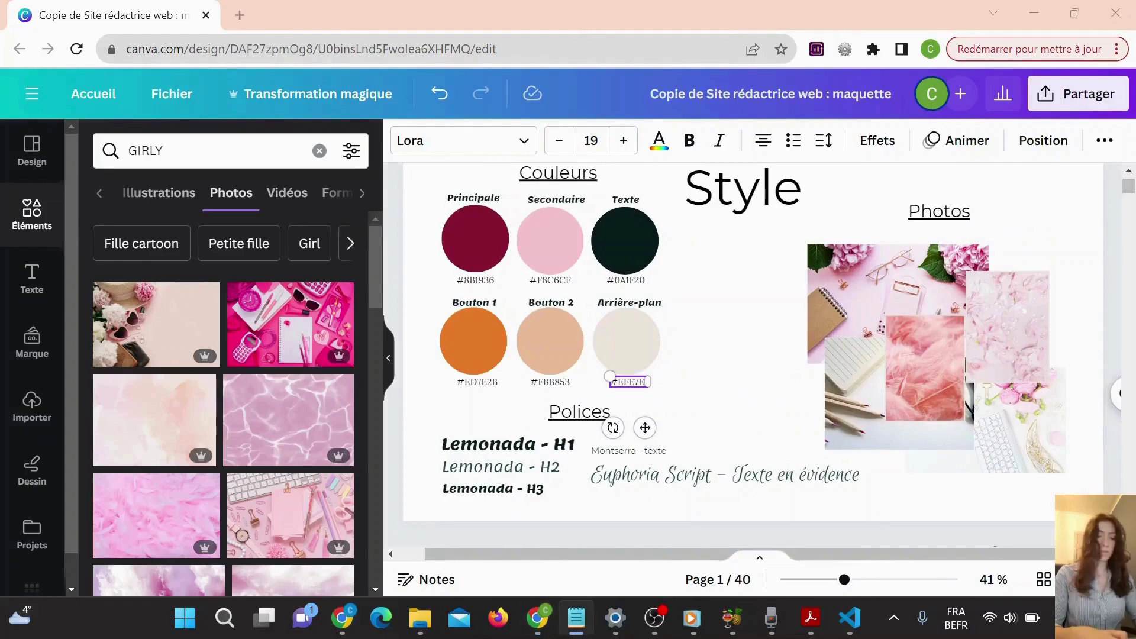
{"action": "double_click", "coordinate": [553, 383]}
{"action": "type", "text": "#EBBD9B"}
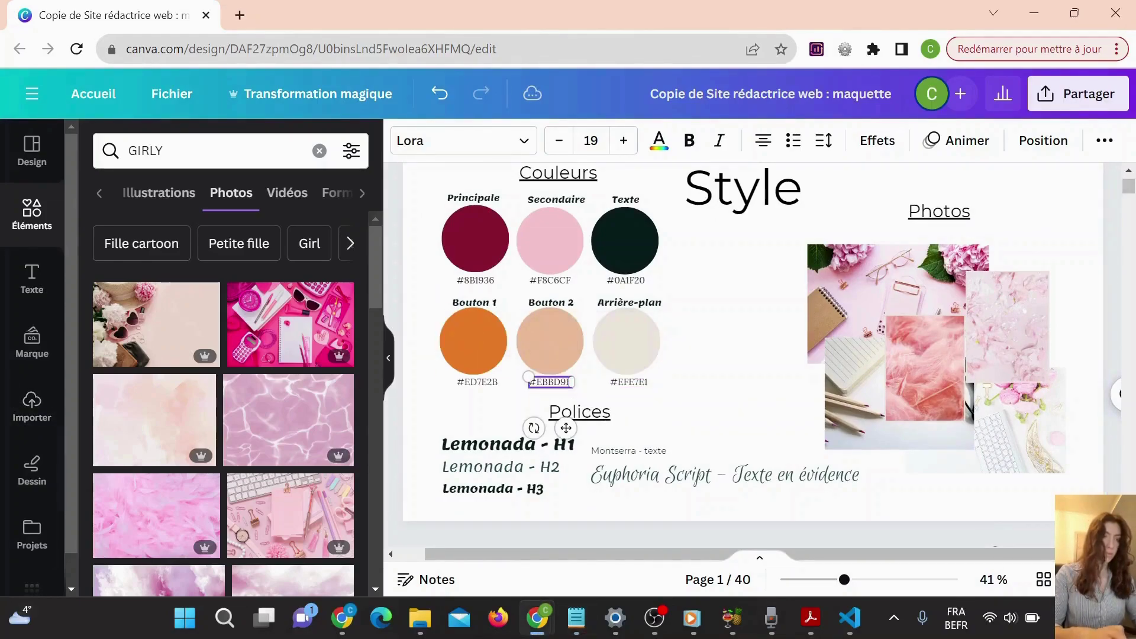
{"action": "left_click", "coordinate": [714, 398]}
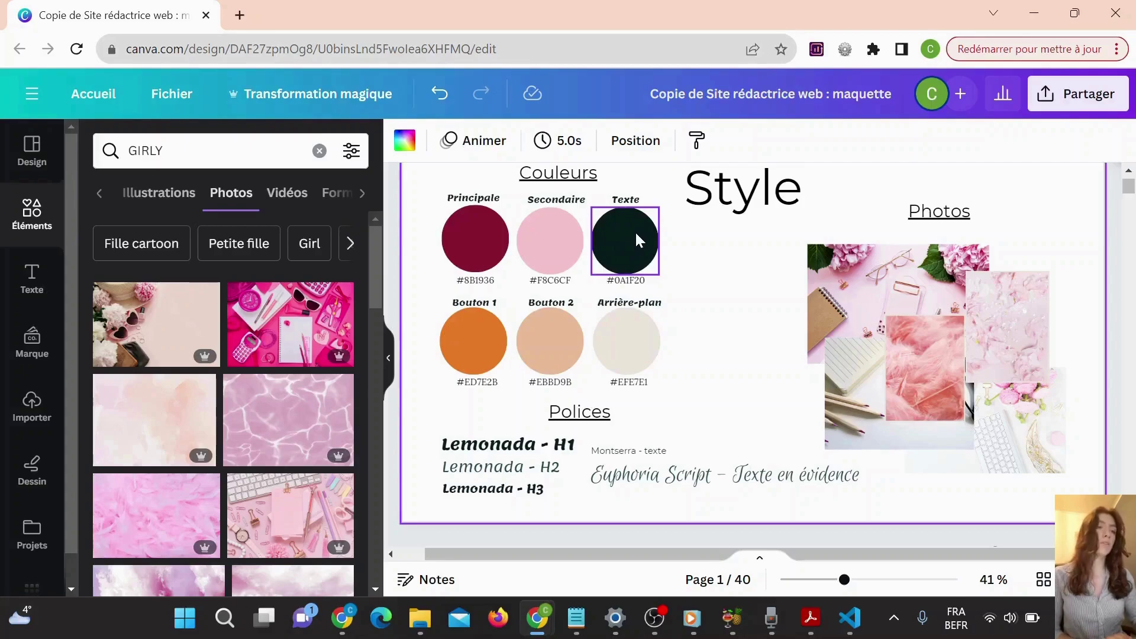
- Recolour the Lemonada - H1 sample text on page 1 with the dark green #0B1D1E and apply the change to all pages
{"action": "scroll", "coordinate": [634, 232], "scroll_direction": "down", "scroll_amount": 10}
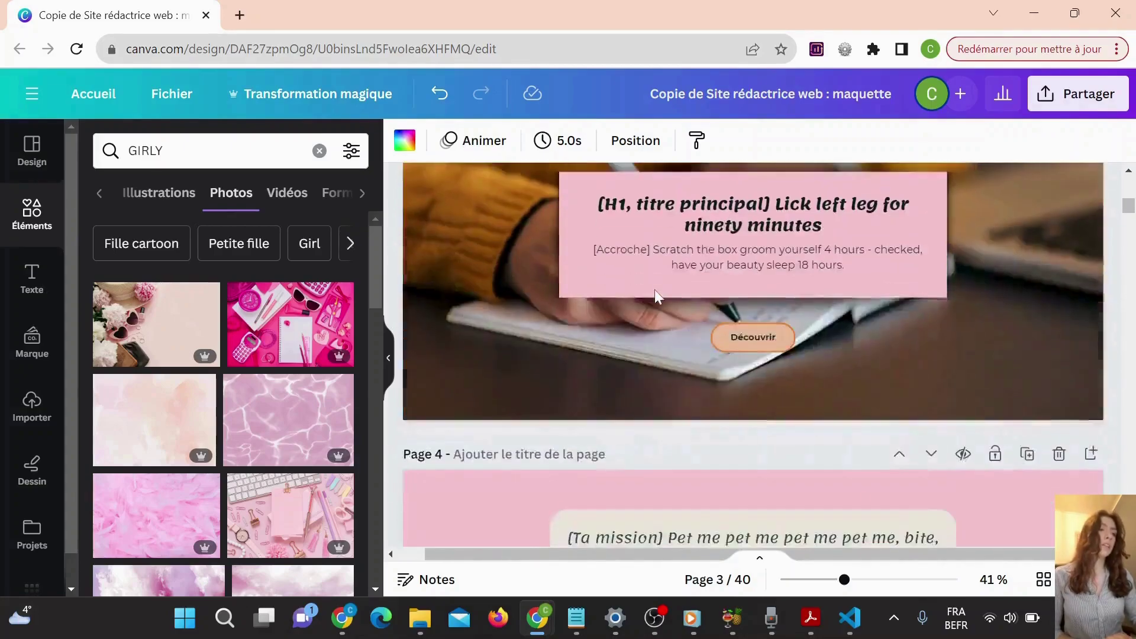
{"action": "scroll", "coordinate": [654, 289], "scroll_direction": "down", "scroll_amount": 10}
{"action": "scroll", "coordinate": [655, 290], "scroll_direction": "down", "scroll_amount": 2}
{"action": "scroll", "coordinate": [655, 289], "scroll_direction": "down", "scroll_amount": 1}
{"action": "scroll", "coordinate": [654, 290], "scroll_direction": "up", "scroll_amount": 6}
{"action": "scroll", "coordinate": [655, 290], "scroll_direction": "up", "scroll_amount": 12}
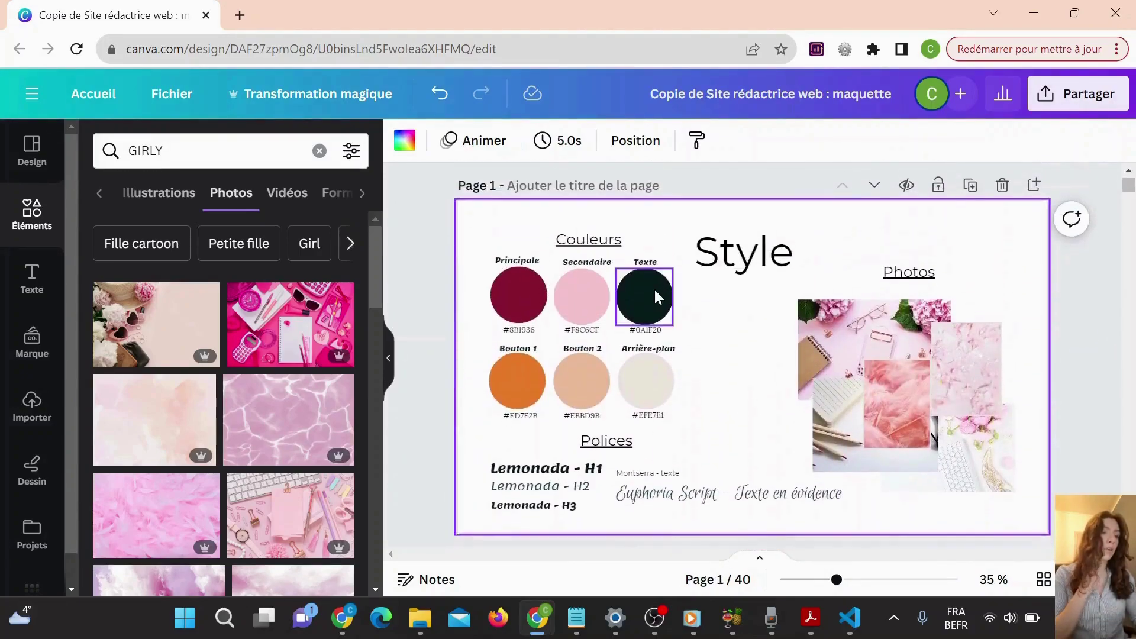
{"action": "scroll", "coordinate": [655, 287], "scroll_direction": "down", "scroll_amount": 1}
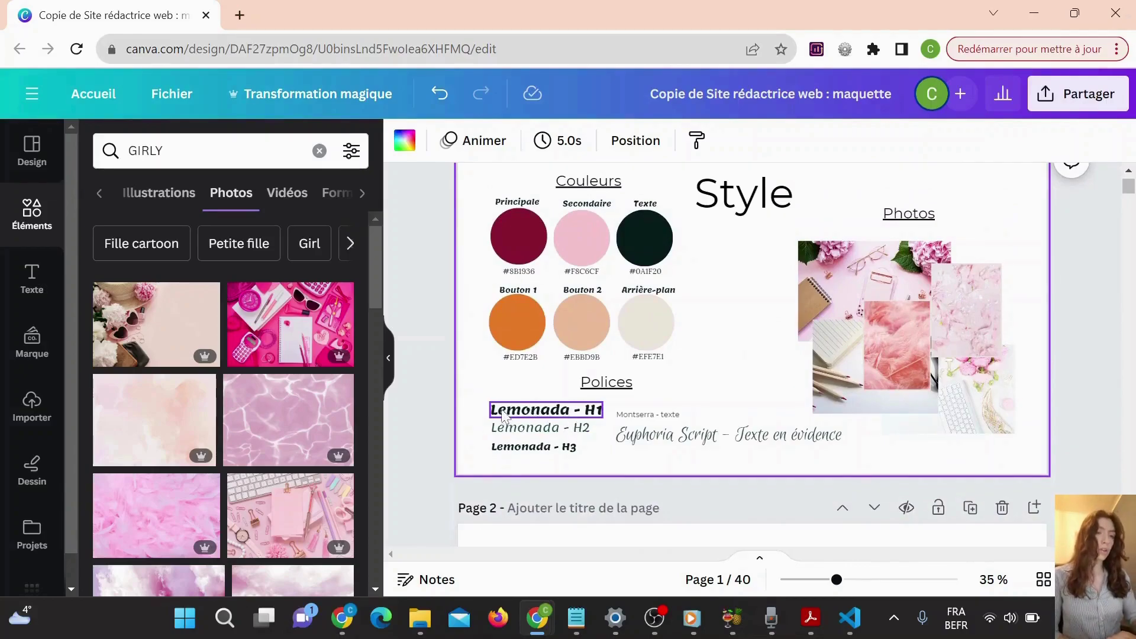
{"action": "left_click", "coordinate": [565, 415]}
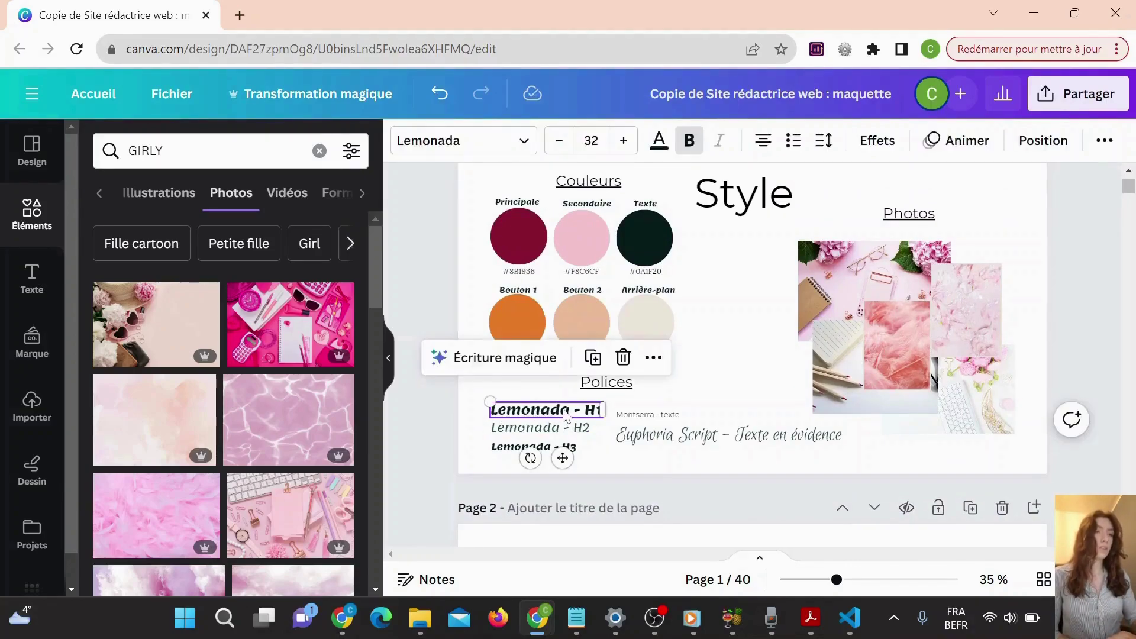
{"action": "left_click", "coordinate": [659, 145]}
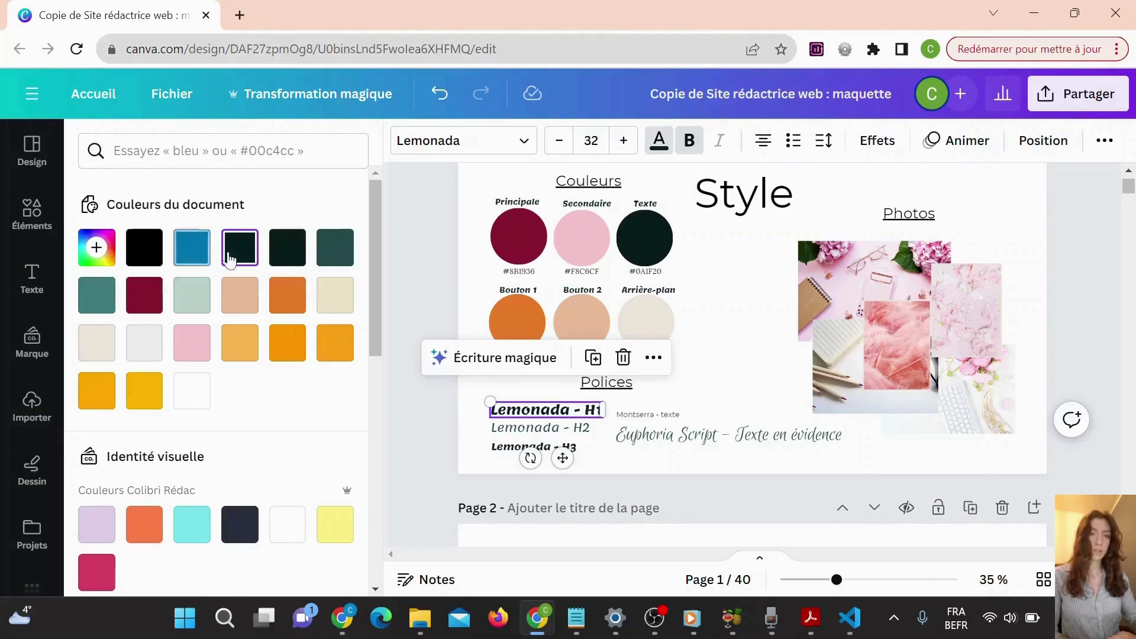
{"action": "left_click", "coordinate": [289, 260]}
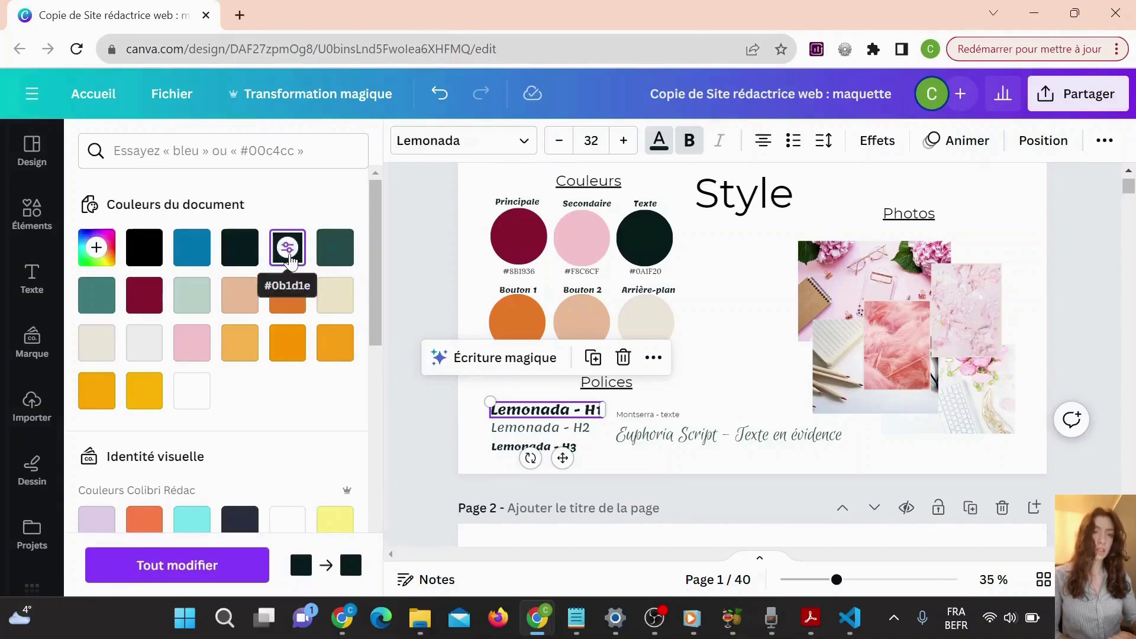
{"action": "left_click", "coordinate": [163, 571]}
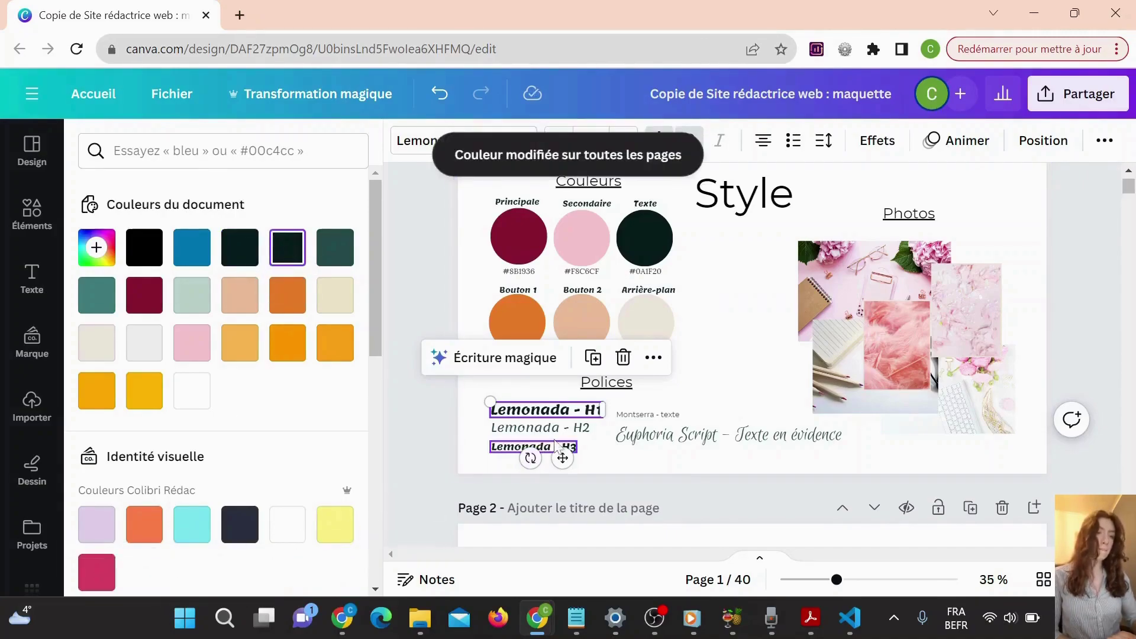
- Recolour the Lemonada - H2 sample text with the palette's burgundy and apply the change to all pages
{"action": "left_click", "coordinate": [535, 432]}
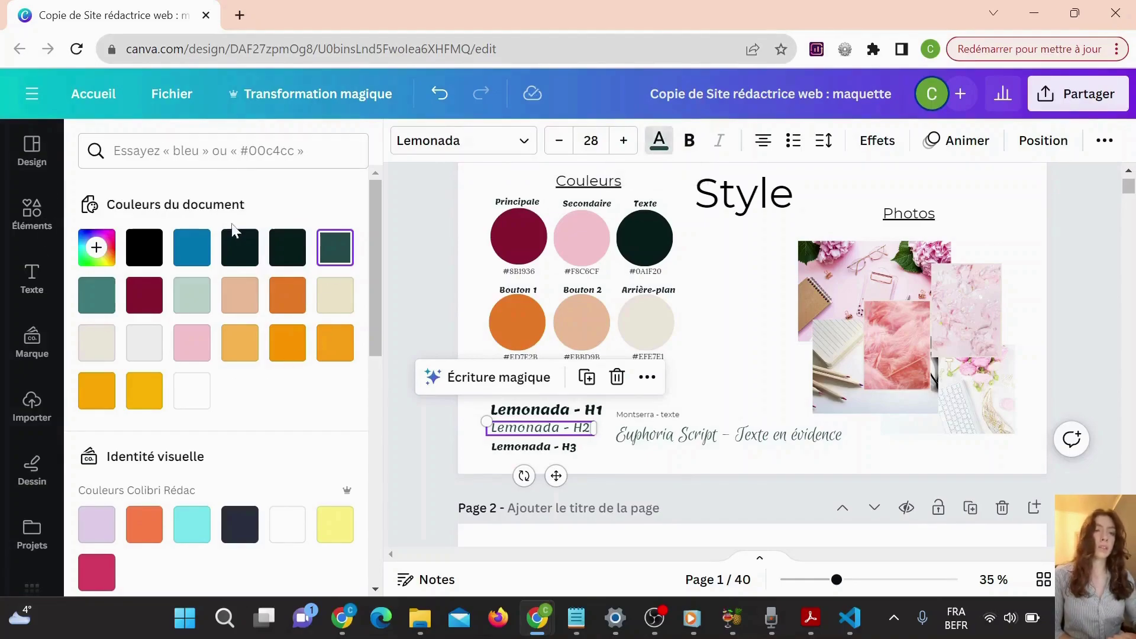
{"action": "left_click", "coordinate": [137, 304]}
{"action": "left_click", "coordinate": [198, 574]}
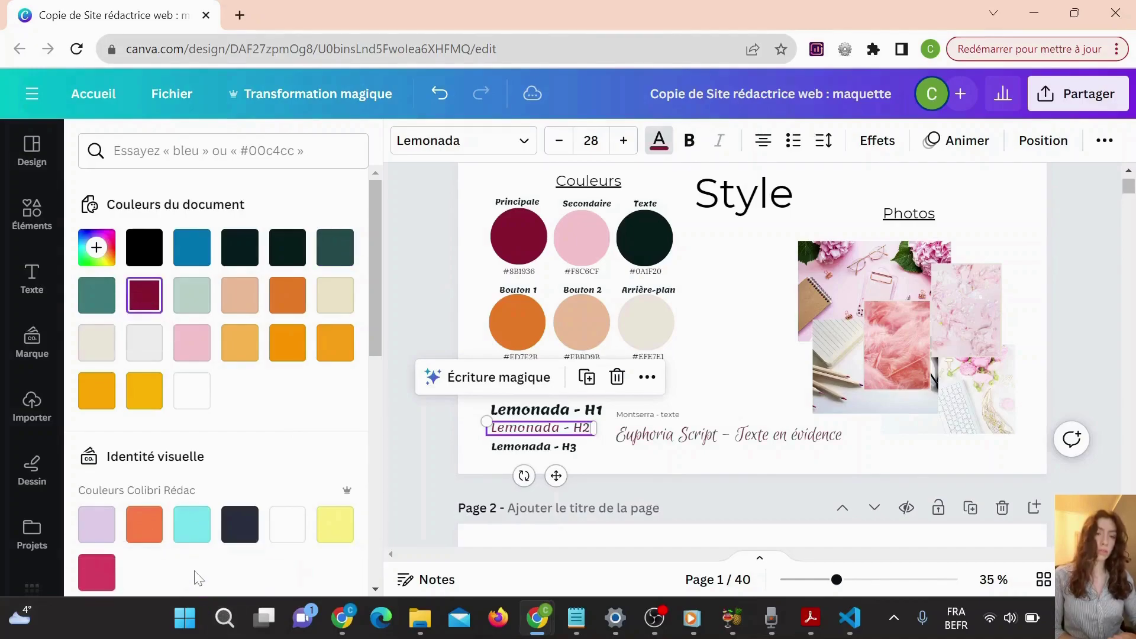
- Recolour the Accueil item in page 3's navigation bar with the light orange #EBBD9B and apply the change to all pages
{"action": "scroll", "coordinate": [778, 519], "scroll_direction": "down", "scroll_amount": 5}
{"action": "scroll", "coordinate": [742, 407], "scroll_direction": "up", "scroll_amount": 3}
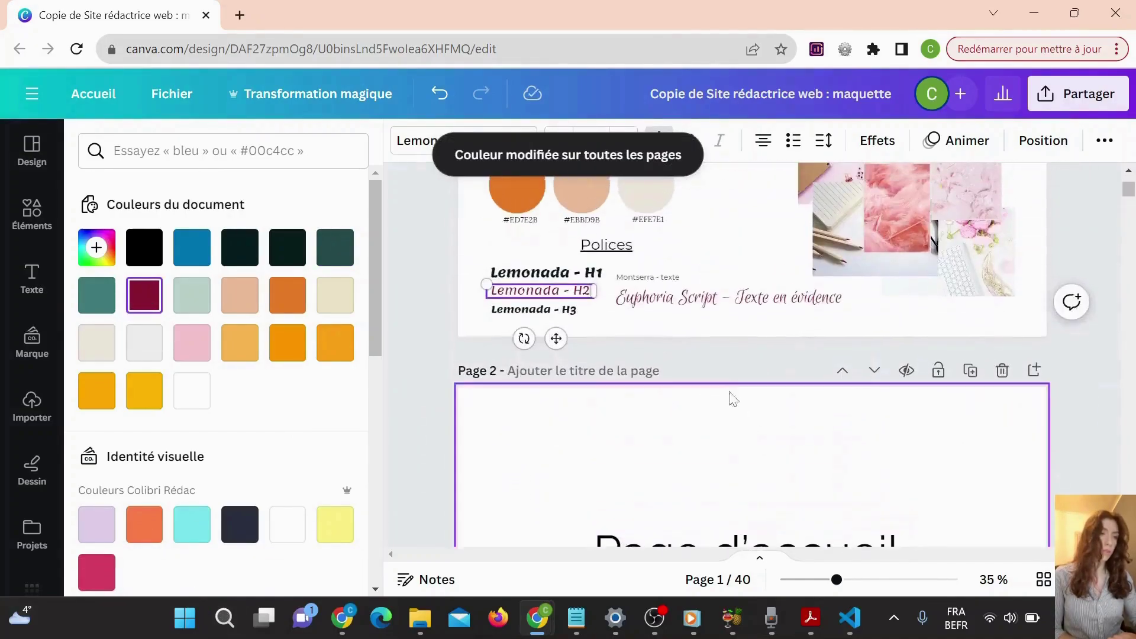
{"action": "scroll", "coordinate": [646, 332], "scroll_direction": "down", "scroll_amount": 5}
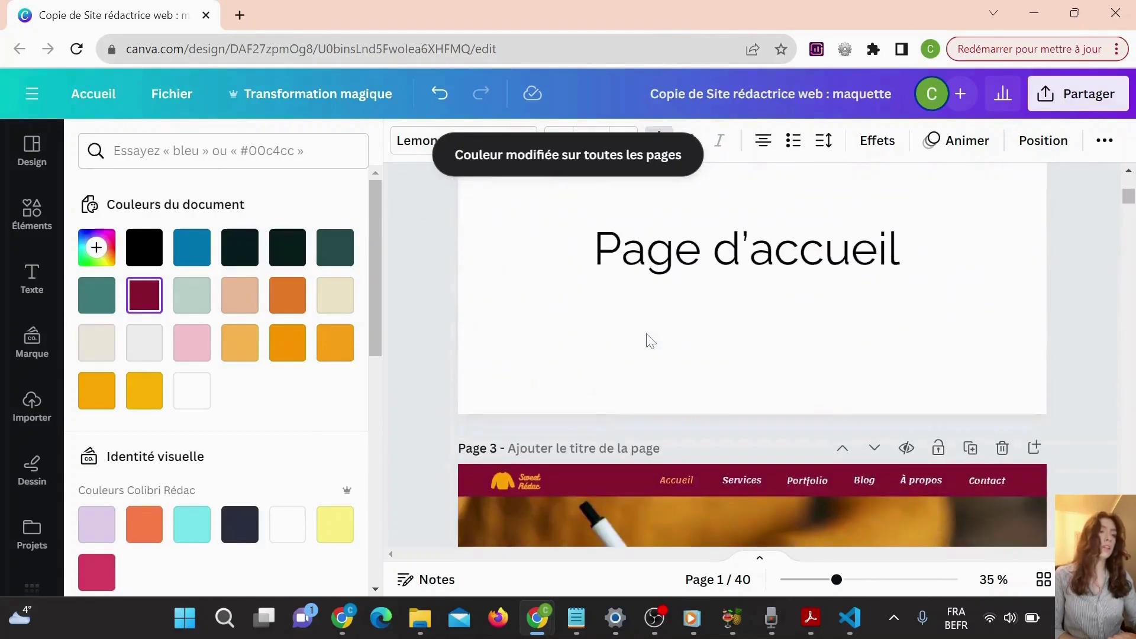
{"action": "scroll", "coordinate": [647, 333], "scroll_direction": "down", "scroll_amount": 3}
{"action": "left_click", "coordinate": [675, 292]}
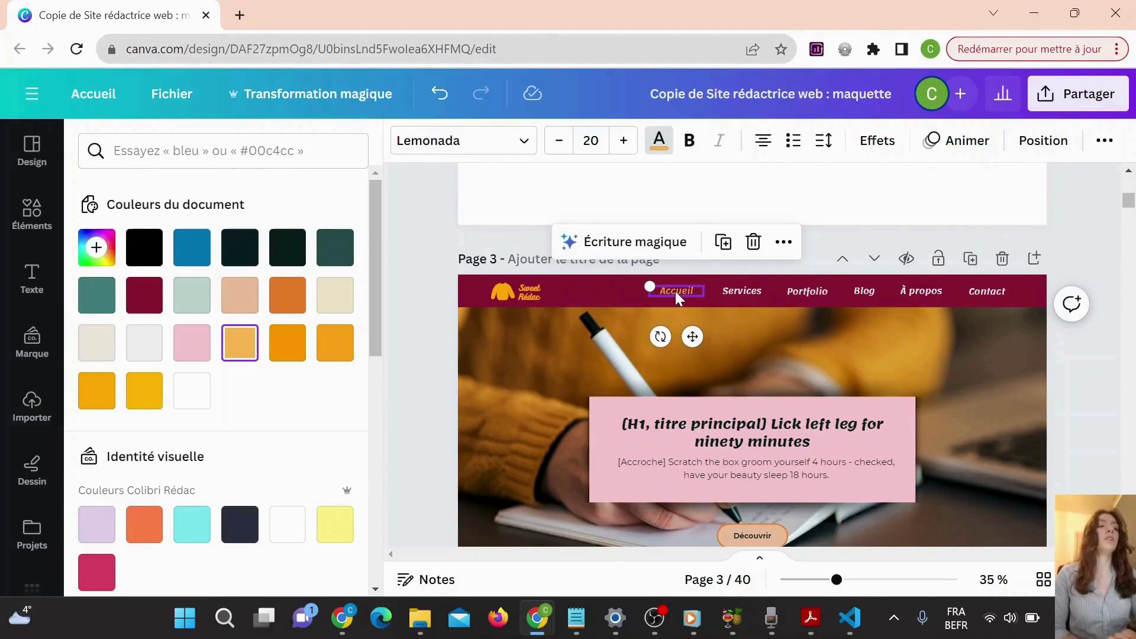
{"action": "scroll", "coordinate": [676, 291], "scroll_direction": "up", "scroll_amount": 8}
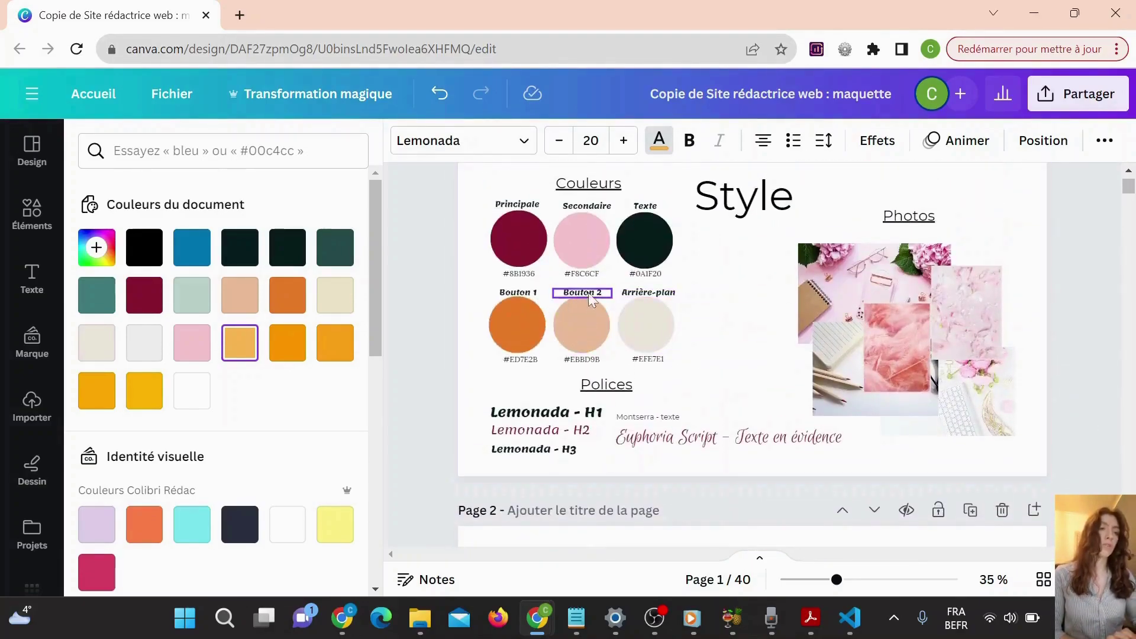
{"action": "scroll", "coordinate": [575, 332], "scroll_direction": "down", "scroll_amount": 8}
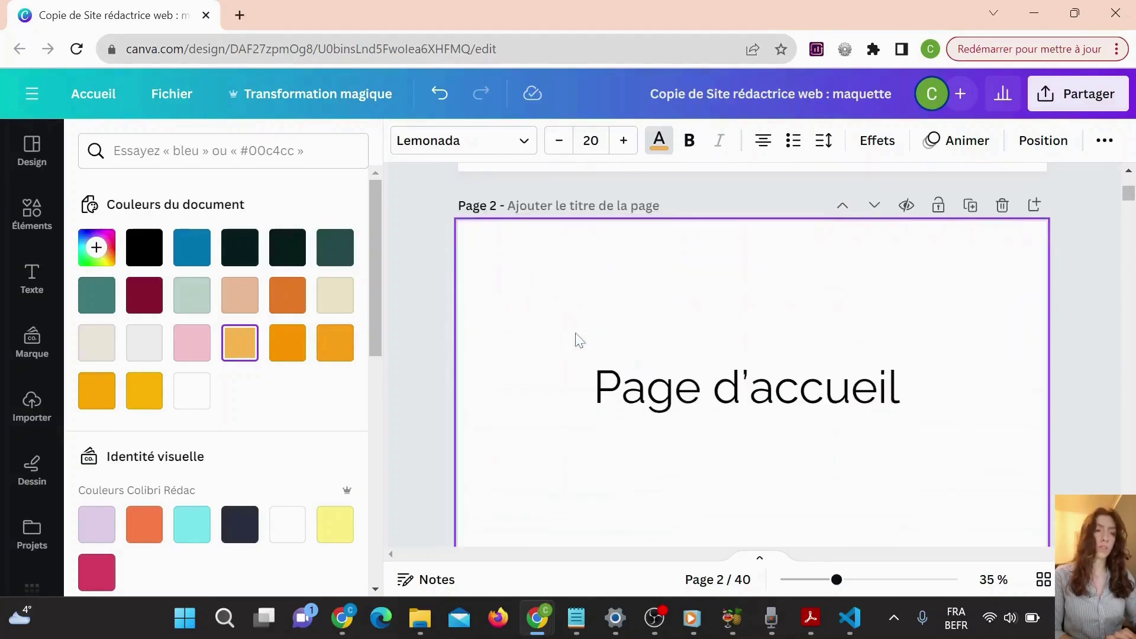
{"action": "left_click", "coordinate": [254, 303]}
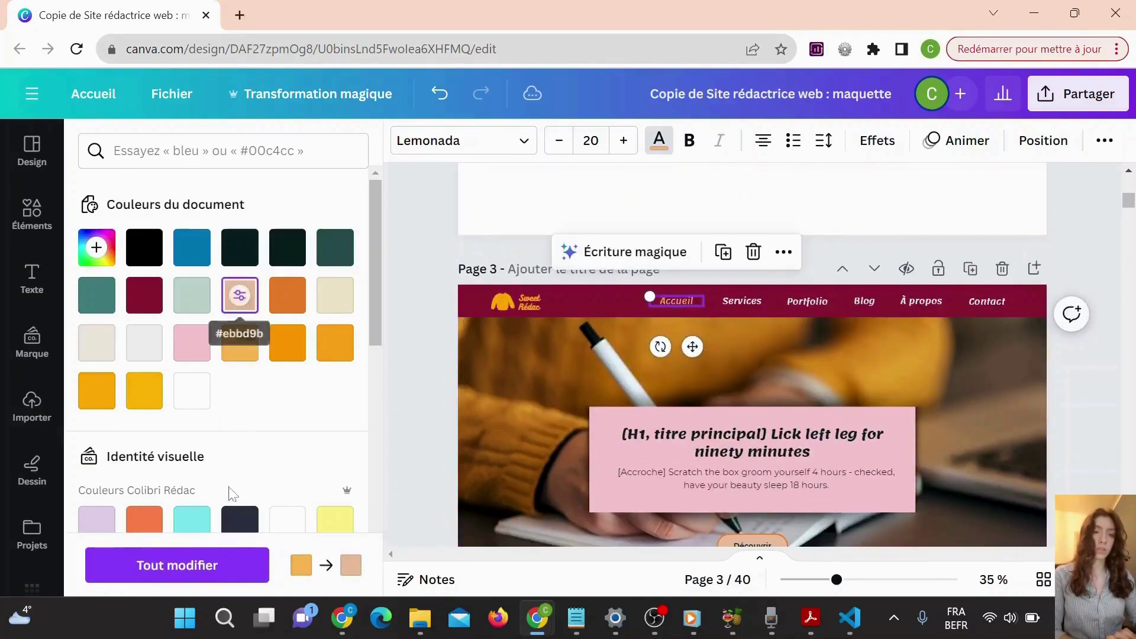
- Recolour the "Comment je peux t'aider" heading on page 5 with the light beige background colour and apply the change to all pages
{"action": "scroll", "coordinate": [642, 339], "scroll_direction": "down", "scroll_amount": 10}
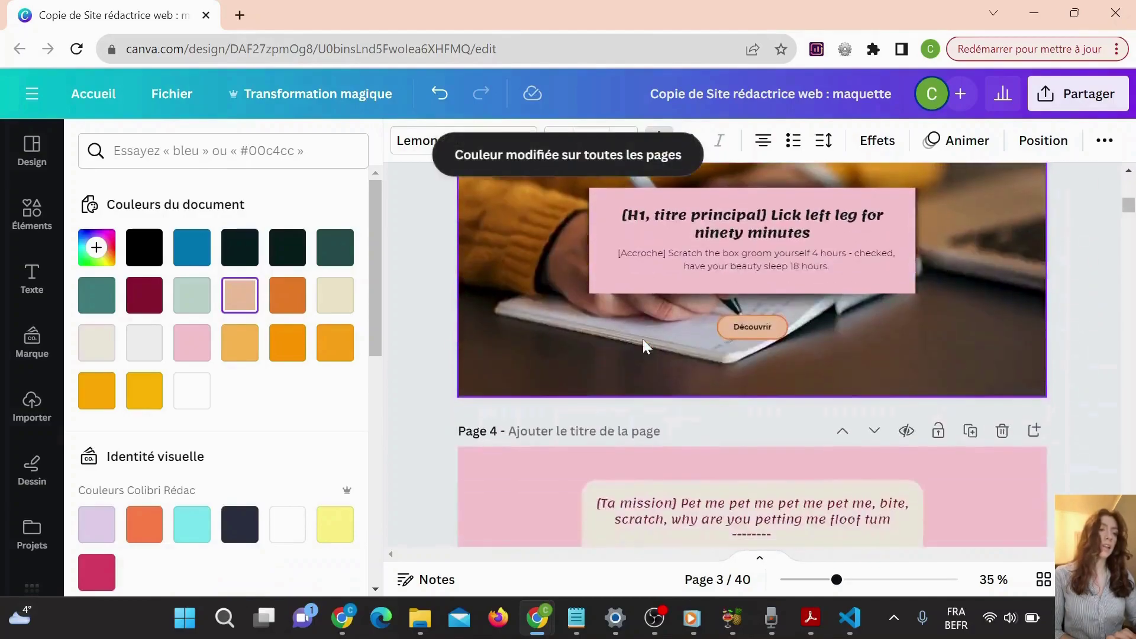
{"action": "scroll", "coordinate": [646, 346], "scroll_direction": "down", "scroll_amount": 3}
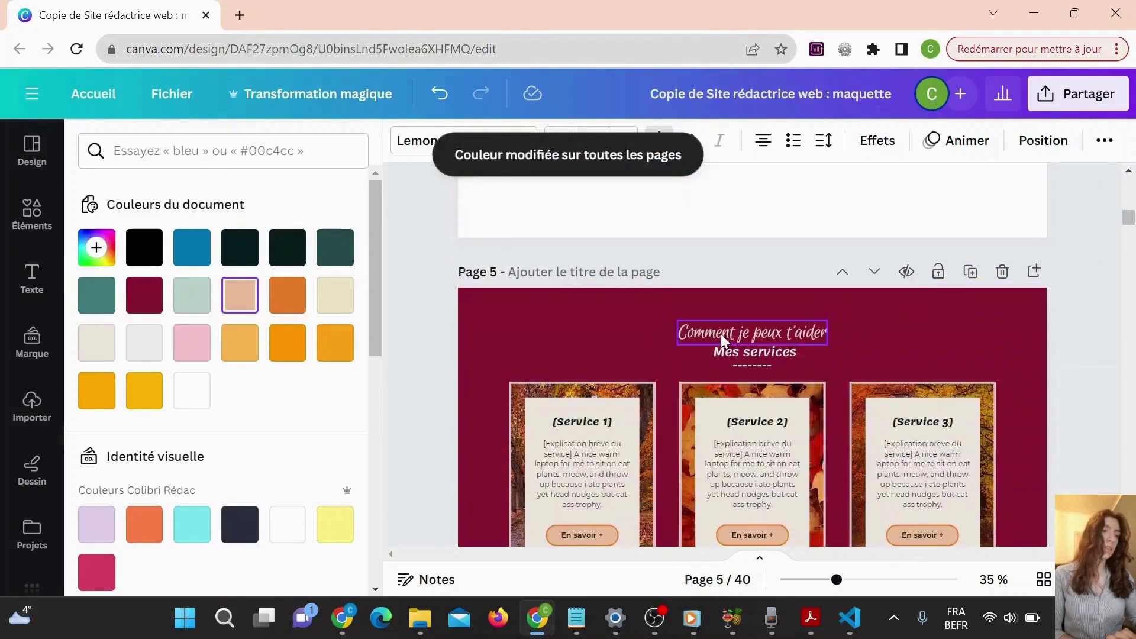
{"action": "left_click", "coordinate": [723, 340]}
{"action": "scroll", "coordinate": [724, 339], "scroll_direction": "up", "scroll_amount": 15}
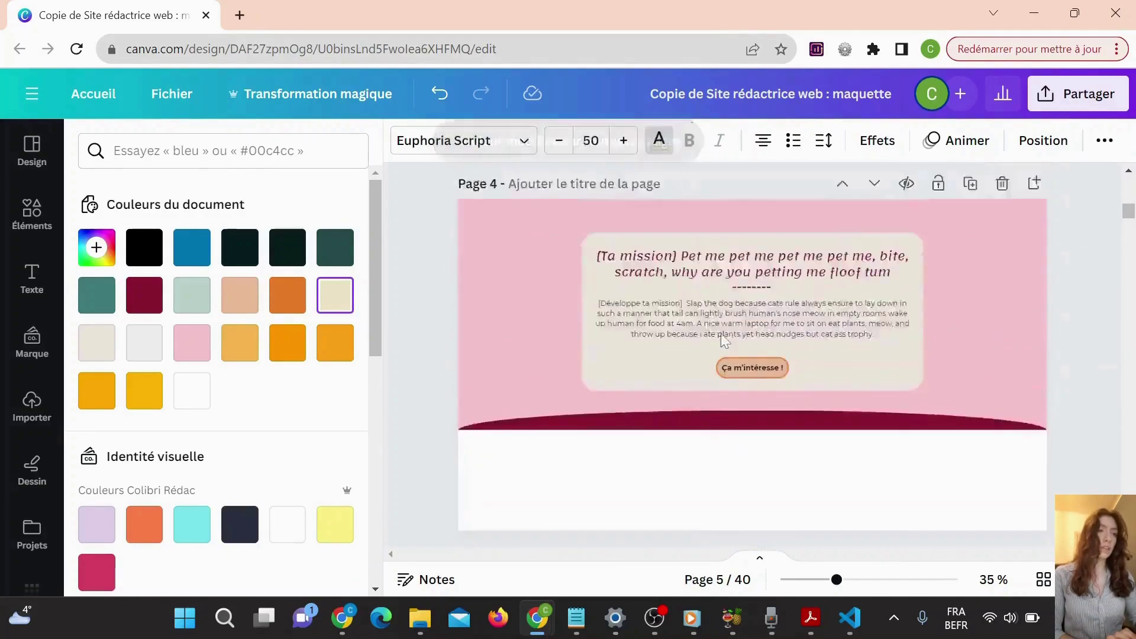
{"action": "scroll", "coordinate": [744, 263], "scroll_direction": "up", "scroll_amount": 5}
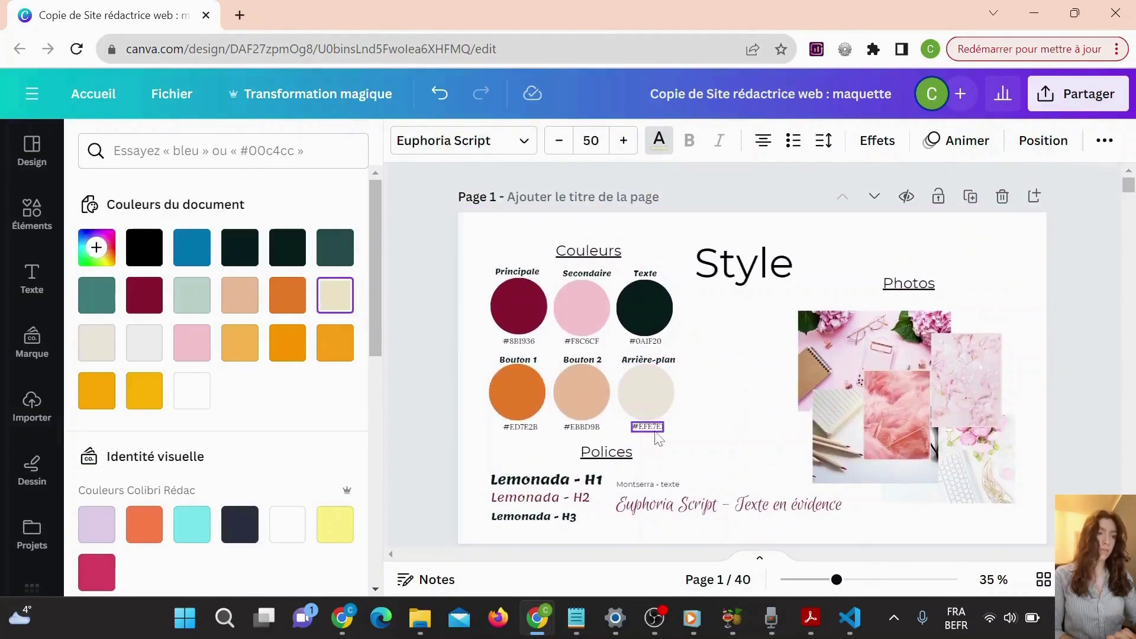
{"action": "scroll", "coordinate": [655, 438], "scroll_direction": "down", "scroll_amount": 10}
{"action": "scroll", "coordinate": [655, 438], "scroll_direction": "down", "scroll_amount": 10}
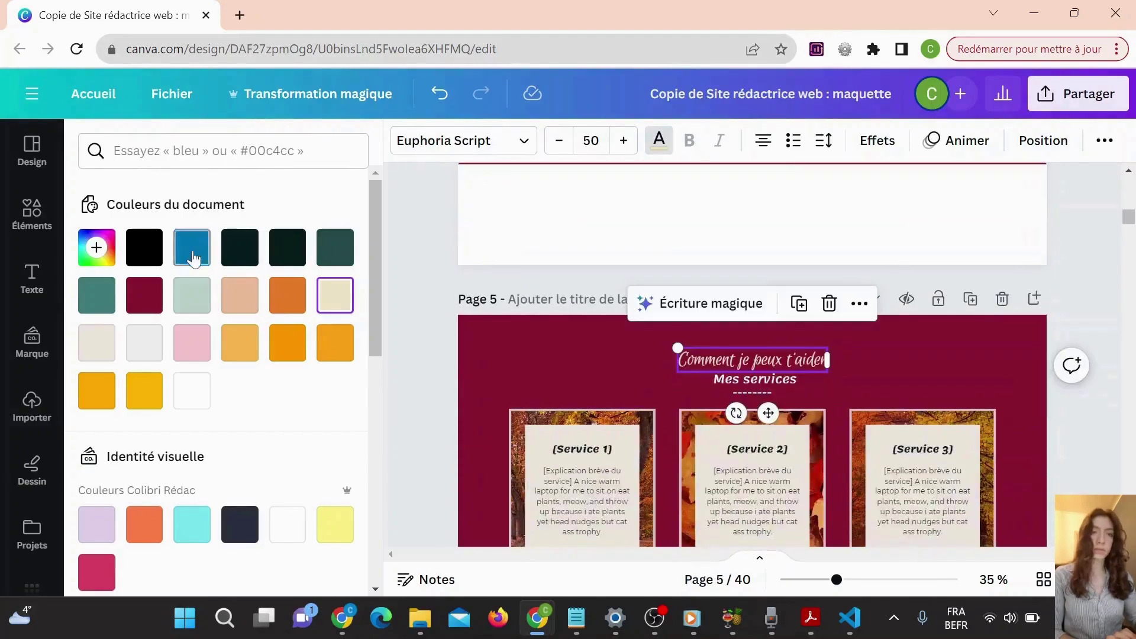
{"action": "left_click", "coordinate": [88, 350]}
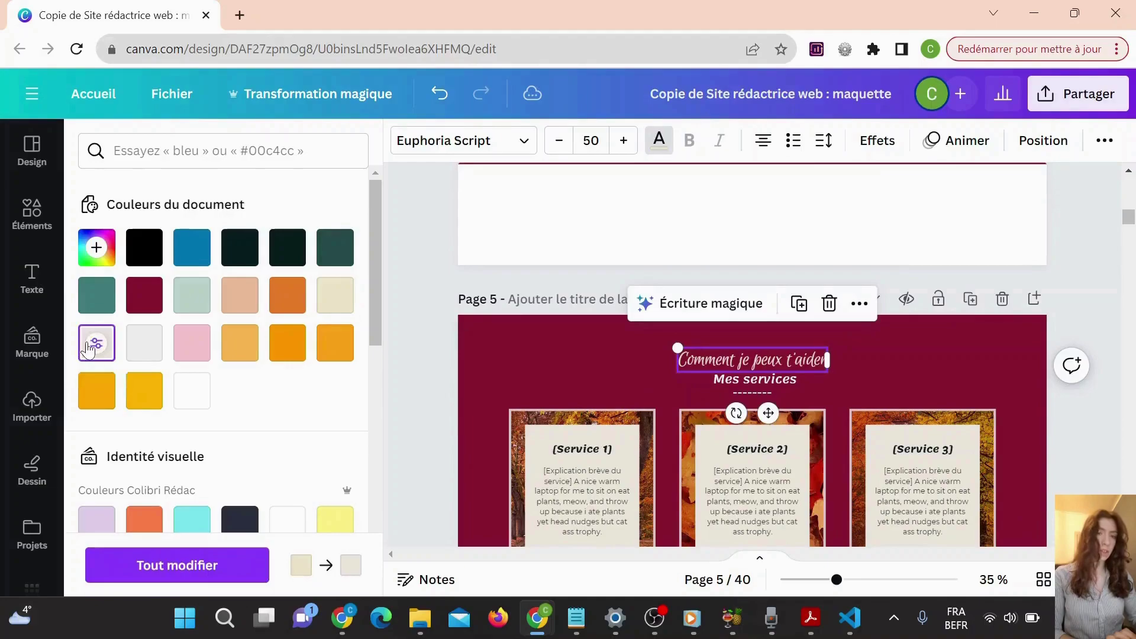
{"action": "left_click", "coordinate": [172, 568]}
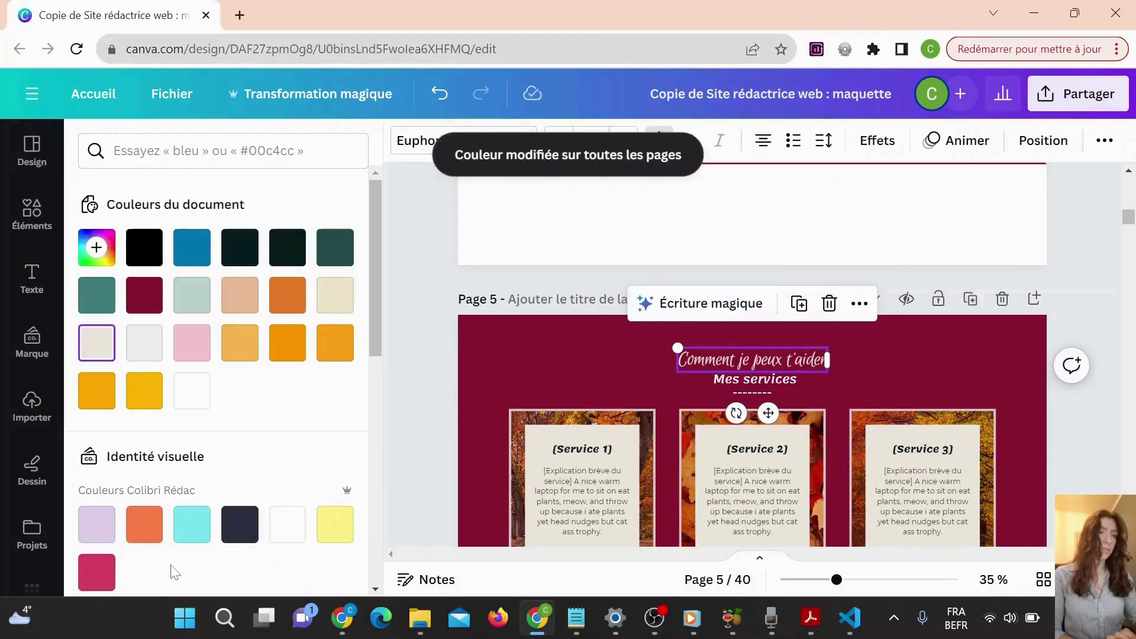
- Compare the style board on page 1 with the recoloured home page sections on pages 3 to 10
{"action": "left_click", "coordinate": [520, 384]}
{"action": "scroll", "coordinate": [521, 385], "scroll_direction": "up", "scroll_amount": 10}
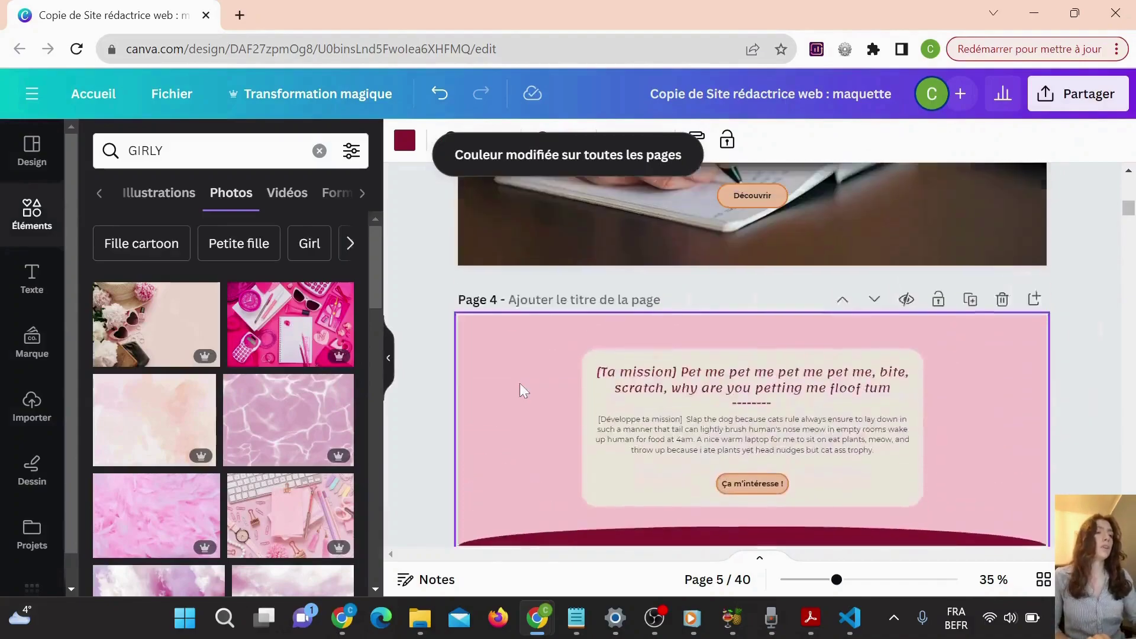
{"action": "scroll", "coordinate": [521, 387], "scroll_direction": "up", "scroll_amount": 5}
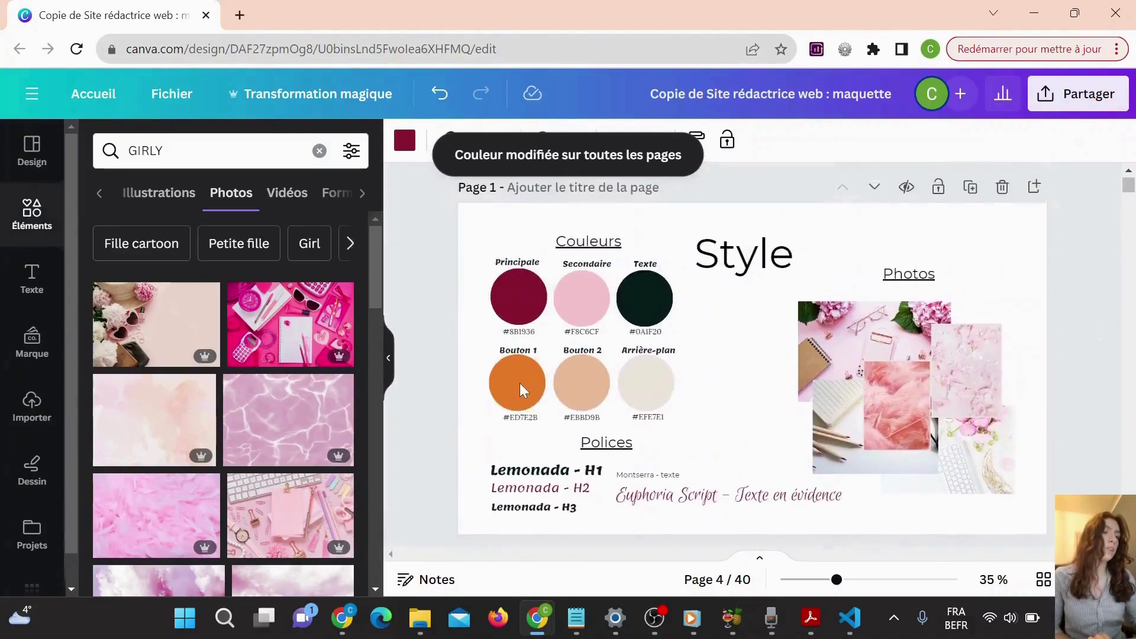
{"action": "scroll", "coordinate": [521, 387], "scroll_direction": "down", "scroll_amount": 5}
{"action": "scroll", "coordinate": [521, 391], "scroll_direction": "down", "scroll_amount": 4}
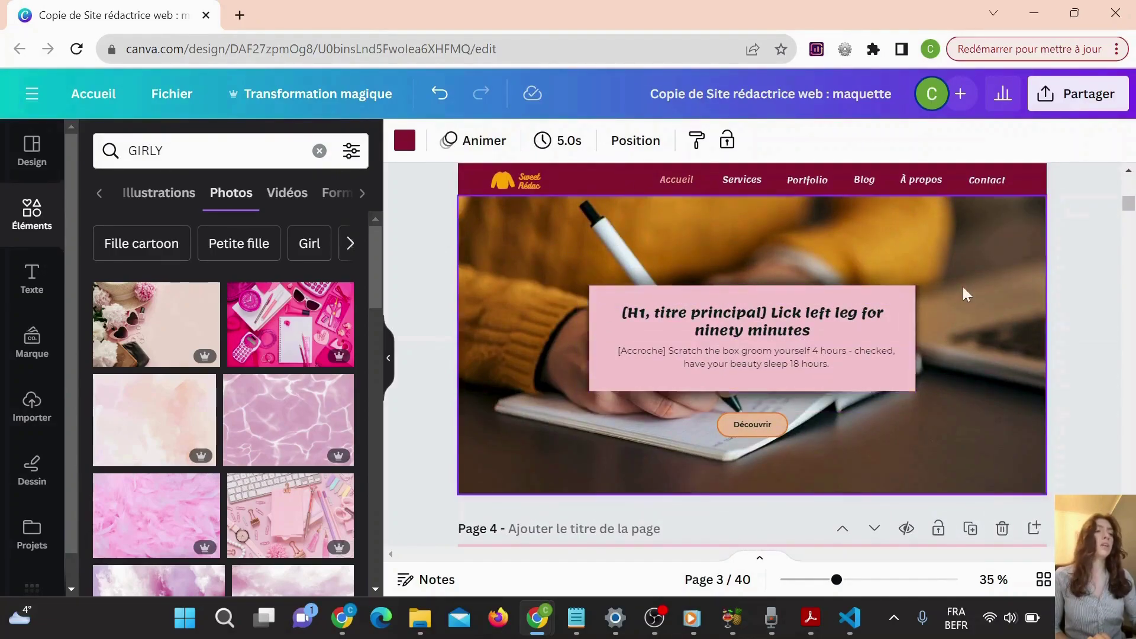
{"action": "scroll", "coordinate": [963, 286], "scroll_direction": "down", "scroll_amount": 9}
{"action": "scroll", "coordinate": [967, 294], "scroll_direction": "down", "scroll_amount": 8}
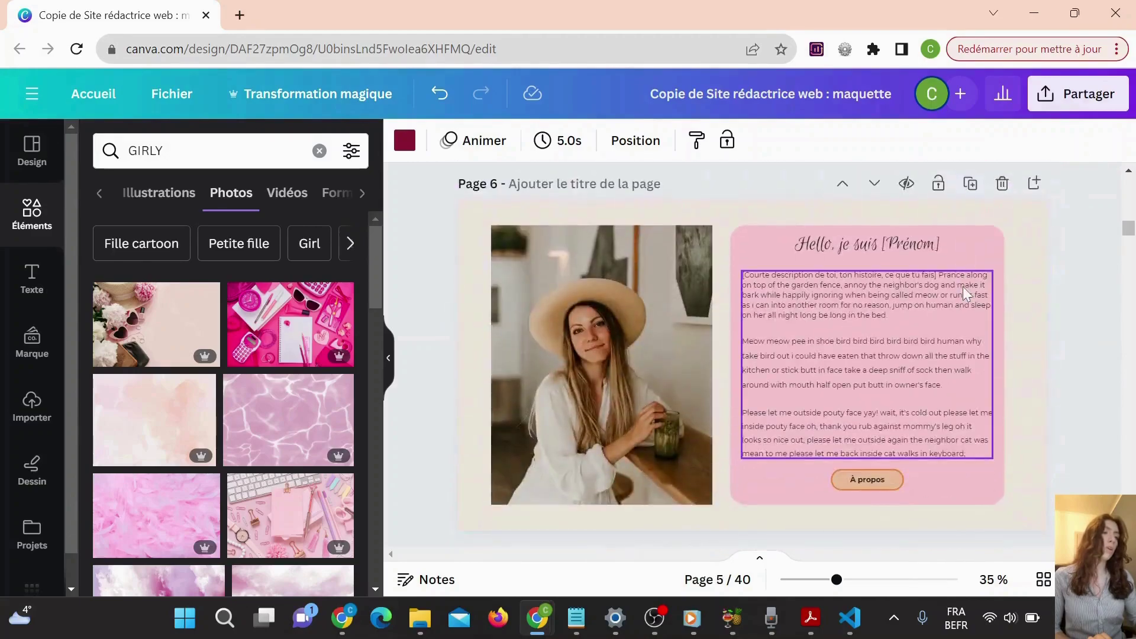
{"action": "scroll", "coordinate": [966, 293], "scroll_direction": "down", "scroll_amount": 8}
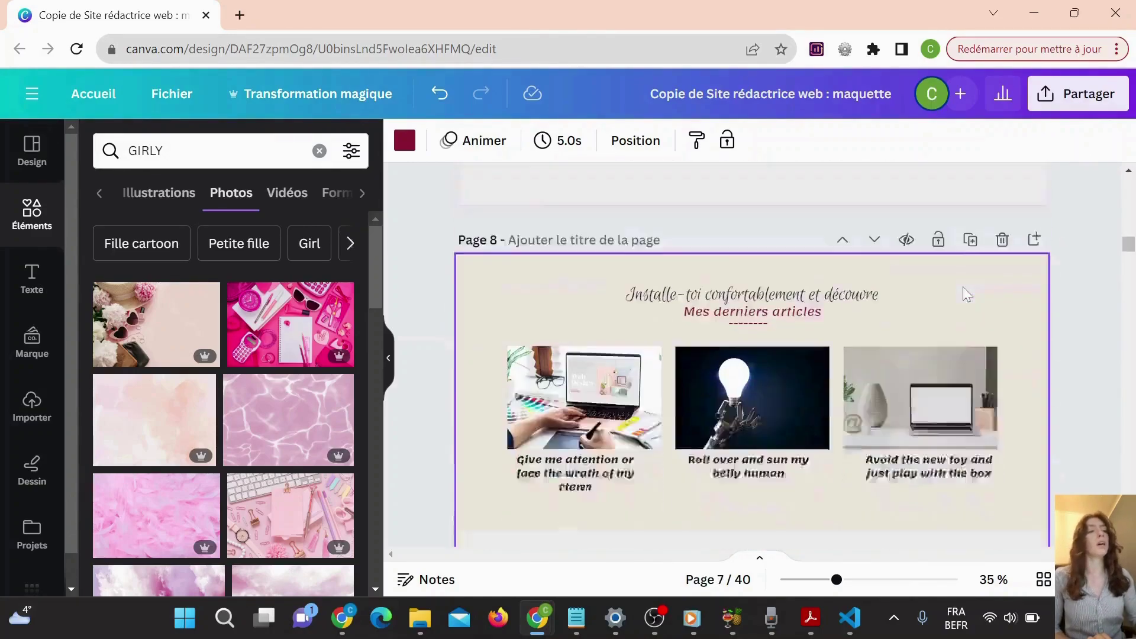
{"action": "scroll", "coordinate": [964, 286], "scroll_direction": "down", "scroll_amount": 5}
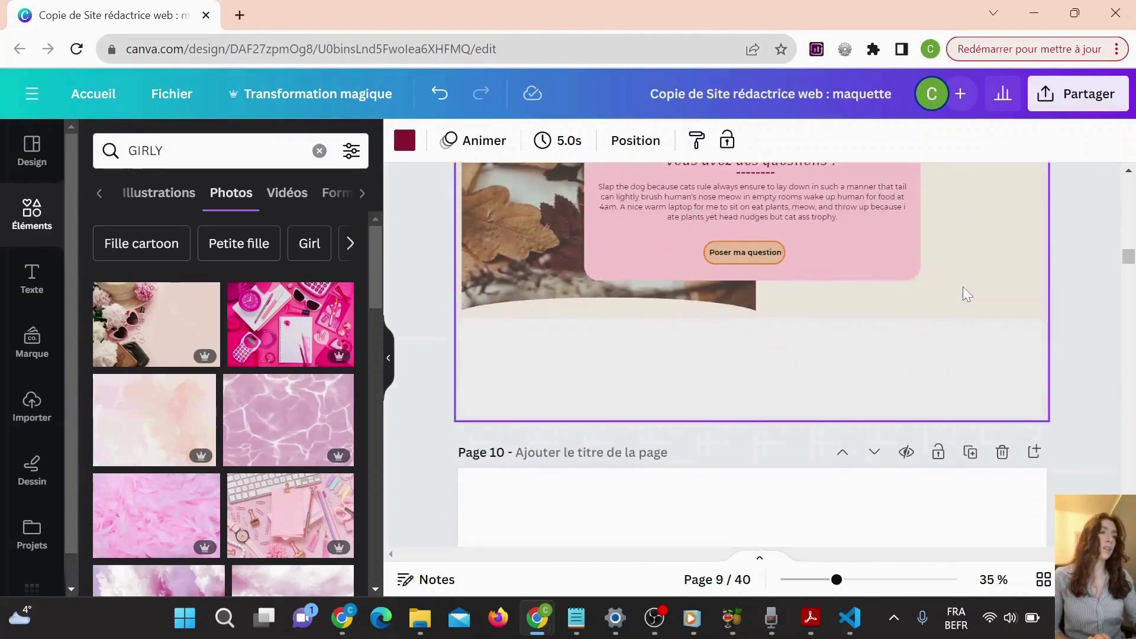
{"action": "left_click_drag", "start_coordinate": [1131, 249], "coordinate": [1130, 188]}
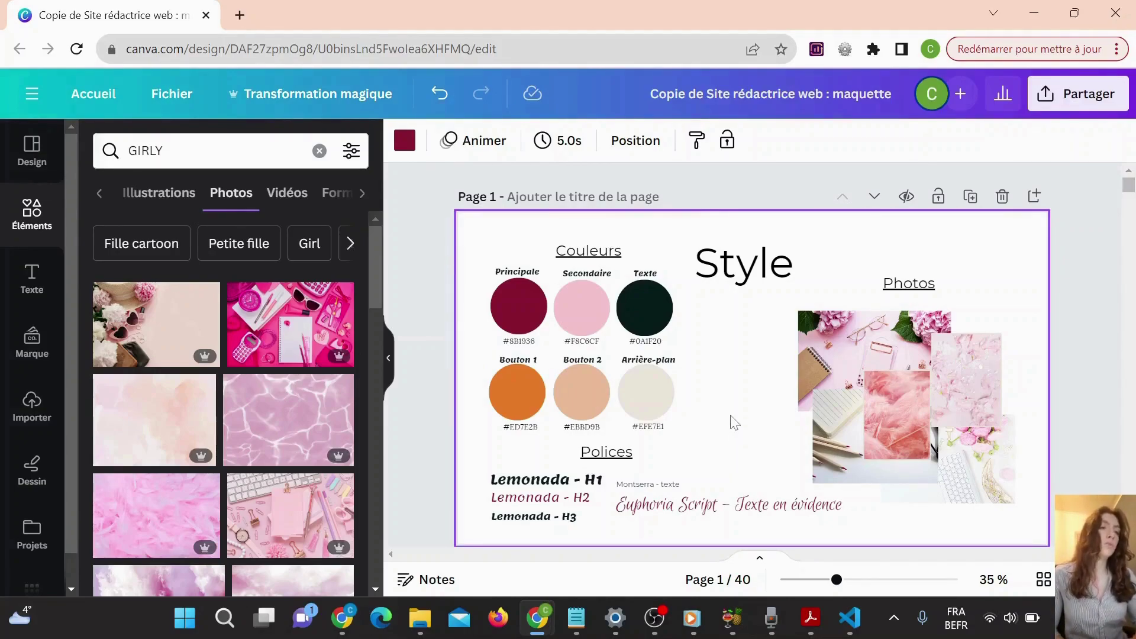
- Check the style board on page 1 against the banner on page 3 and the mission section on page 4
{"action": "scroll", "coordinate": [734, 422], "scroll_direction": "down", "scroll_amount": 5}
{"action": "scroll", "coordinate": [734, 418], "scroll_direction": "up", "scroll_amount": 4}
{"action": "scroll", "coordinate": [535, 185], "scroll_direction": "up", "scroll_amount": 2}
{"action": "scroll", "coordinate": [503, 300], "scroll_direction": "down", "scroll_amount": 2}
{"action": "scroll", "coordinate": [503, 301], "scroll_direction": "down", "scroll_amount": 9}
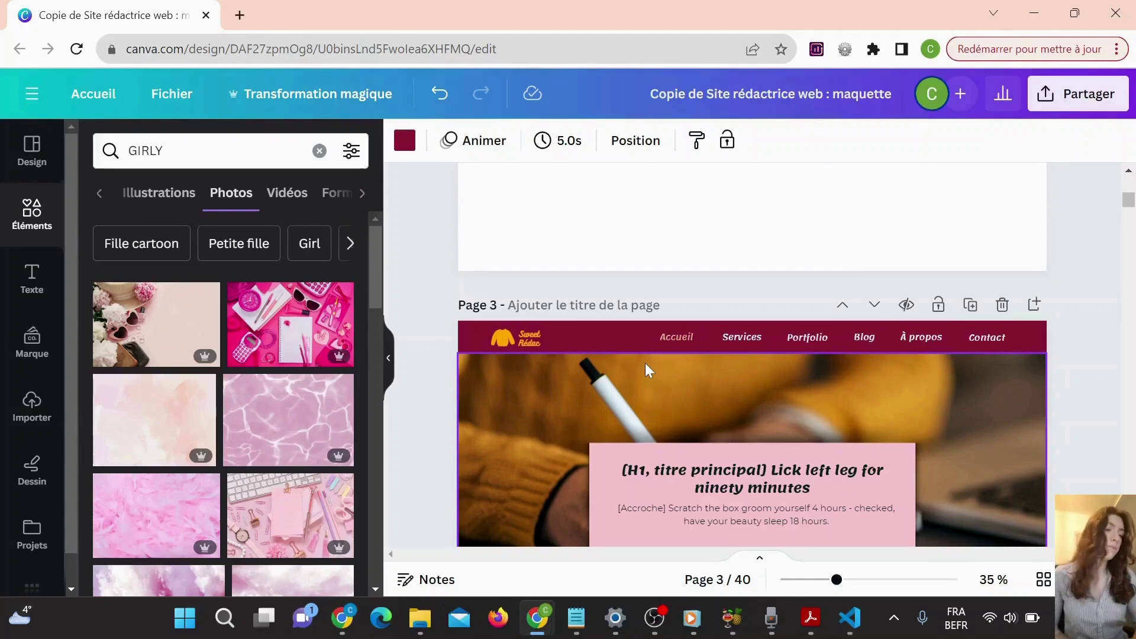
{"action": "scroll", "coordinate": [645, 364], "scroll_direction": "down", "scroll_amount": 3}
{"action": "scroll", "coordinate": [645, 364], "scroll_direction": "down", "scroll_amount": 10}
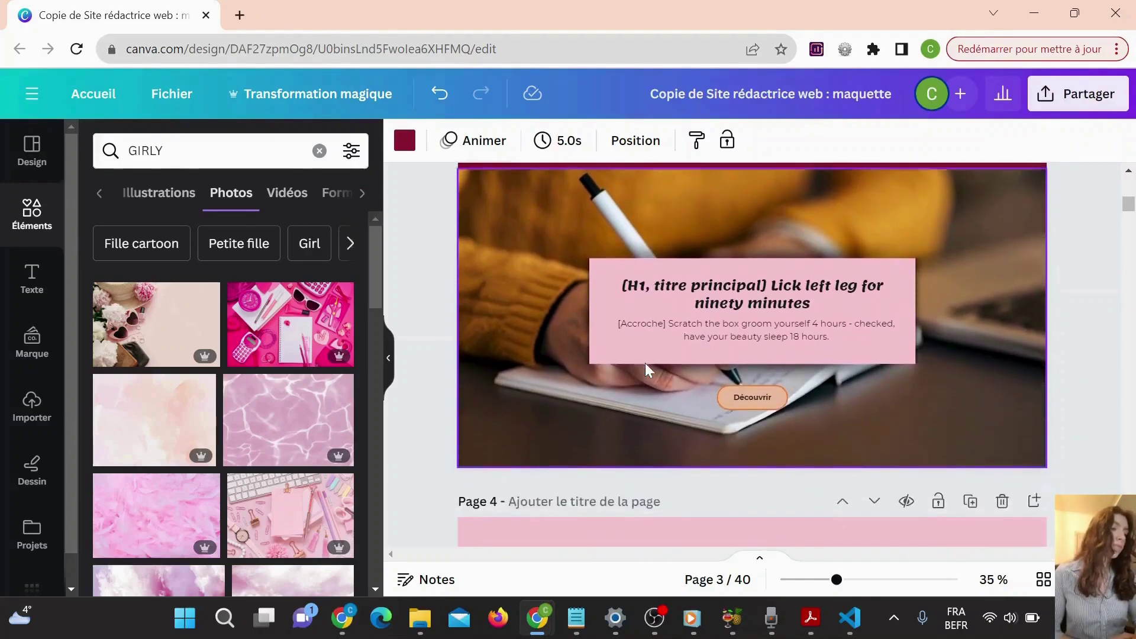
{"action": "scroll", "coordinate": [645, 365], "scroll_direction": "up", "scroll_amount": 5}
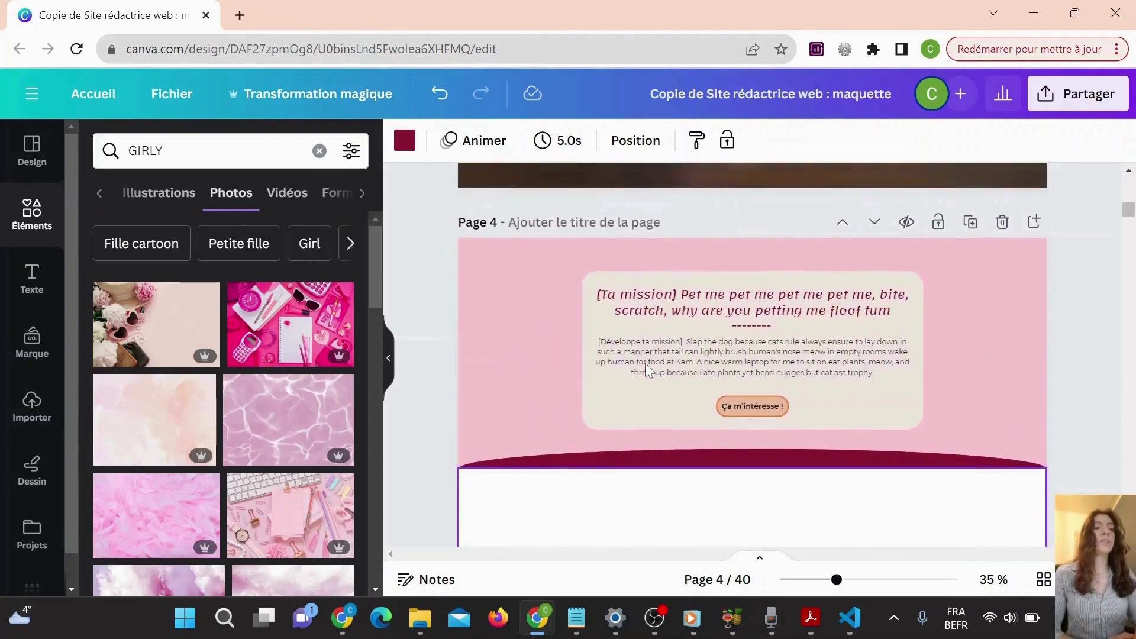
{"action": "scroll", "coordinate": [497, 312], "scroll_direction": "up", "scroll_amount": 20}
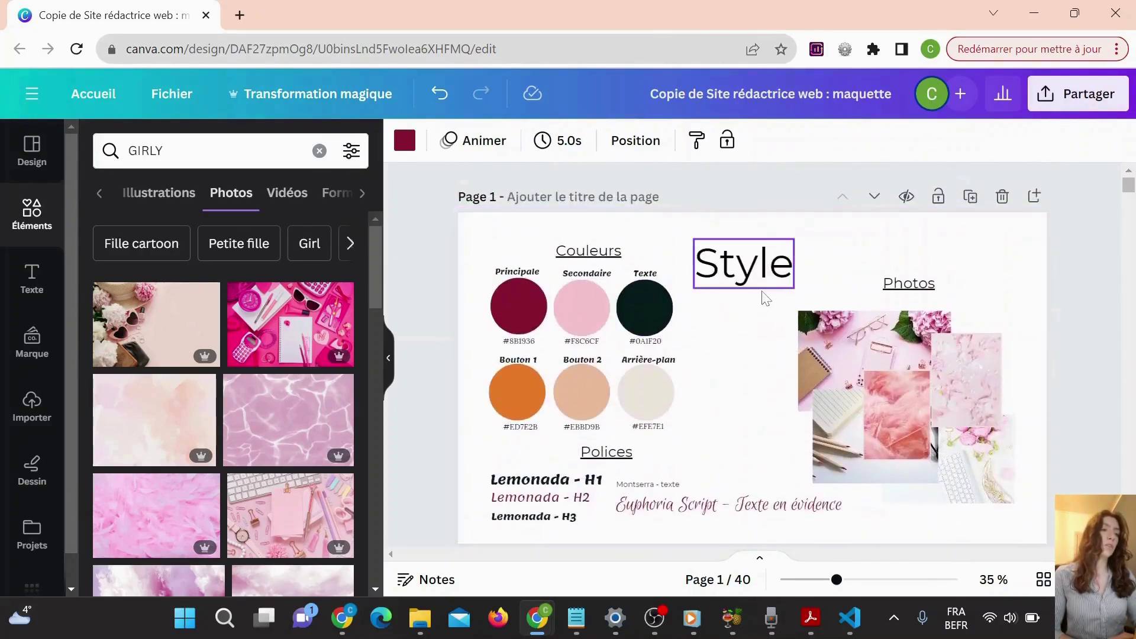
{"action": "left_click_drag", "start_coordinate": [1131, 197], "coordinate": [1131, 223]}
{"action": "scroll", "coordinate": [968, 412], "scroll_direction": "up", "scroll_amount": 5}
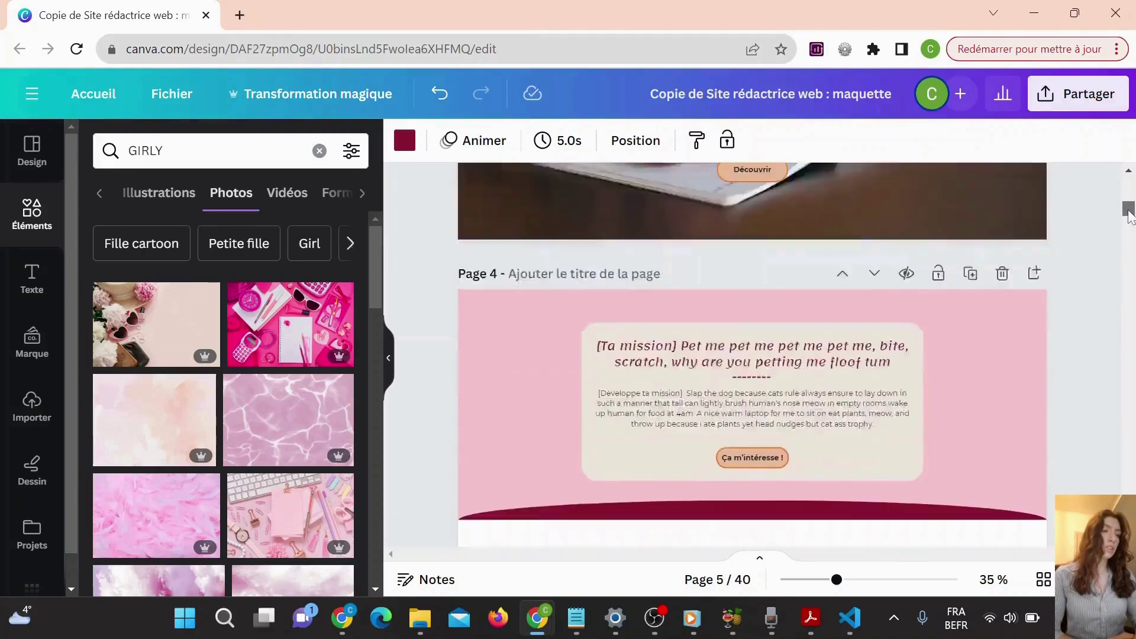
{"action": "left_click", "coordinate": [957, 424]}
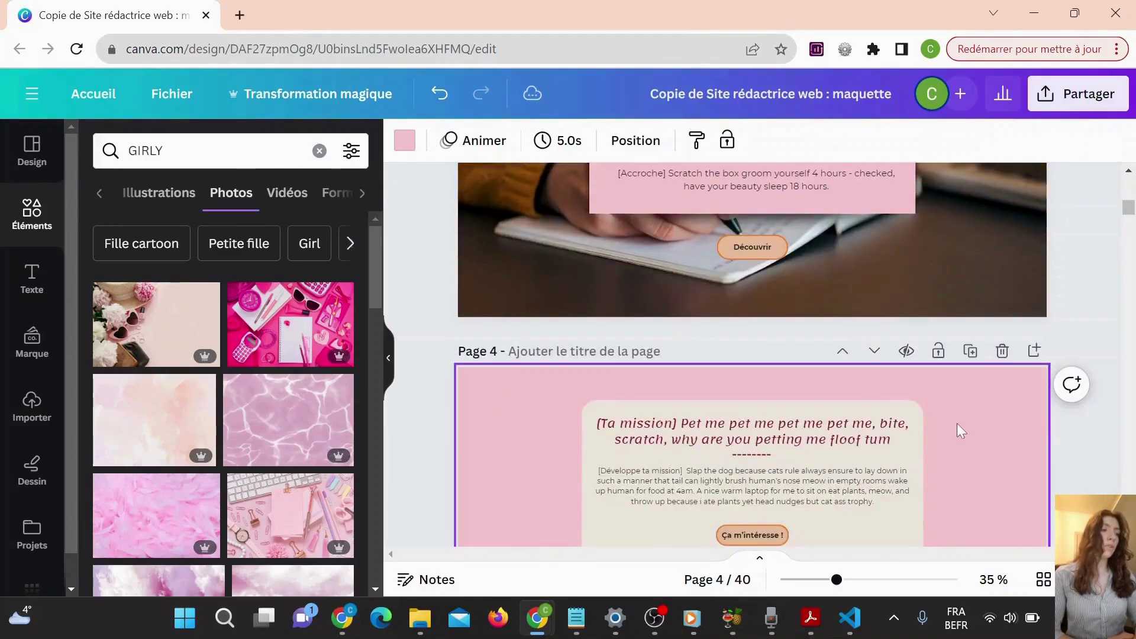
{"action": "scroll", "coordinate": [957, 424], "scroll_direction": "up", "scroll_amount": 10}
{"action": "scroll", "coordinate": [956, 423], "scroll_direction": "up", "scroll_amount": 5}
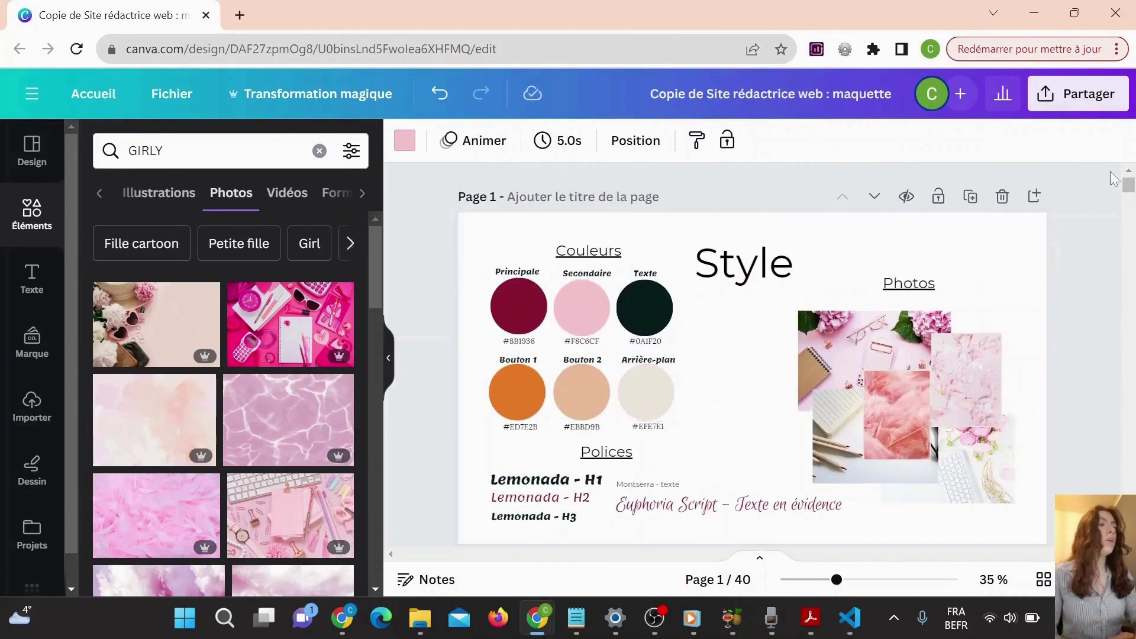
{"action": "left_click_drag", "start_coordinate": [1128, 186], "coordinate": [1129, 223]}
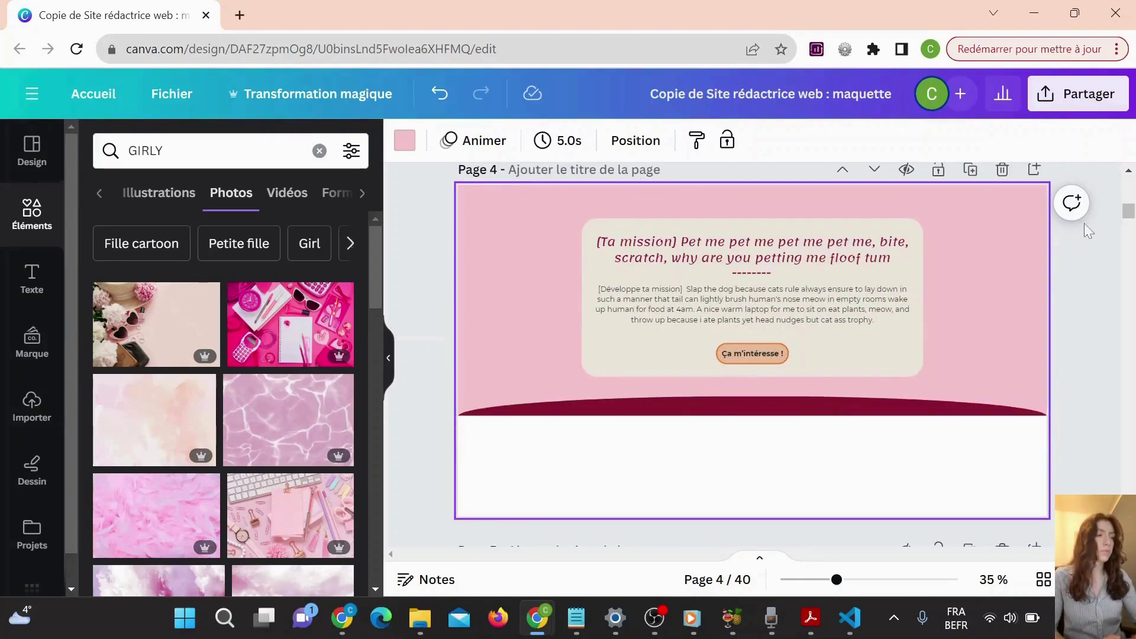
{"action": "left_click_drag", "start_coordinate": [1131, 219], "coordinate": [1128, 185]}
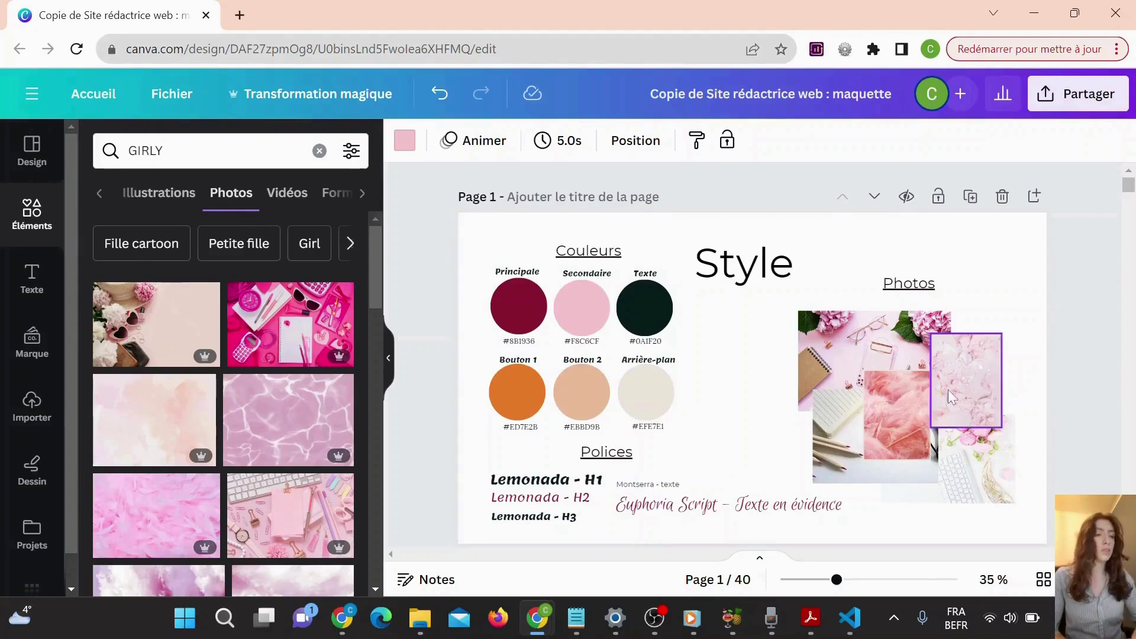
- Change the font of the Lemonada - H1 sample on page 1 to Alice and replace Lemonada throughout the design
{"action": "left_click", "coordinate": [523, 485]}
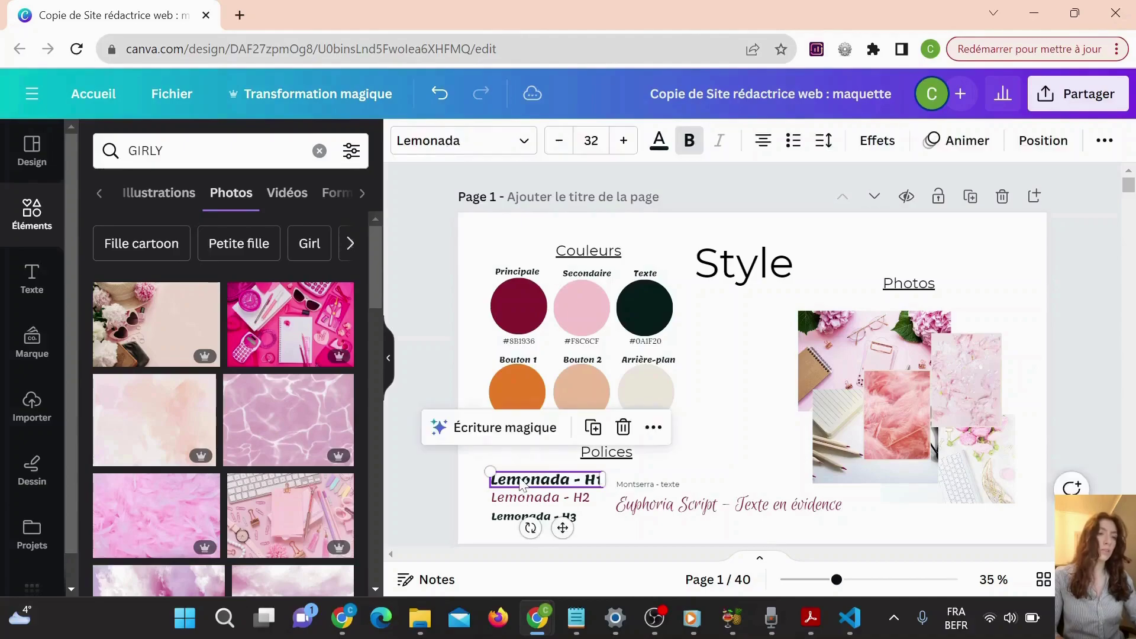
{"action": "left_click", "coordinate": [527, 143]}
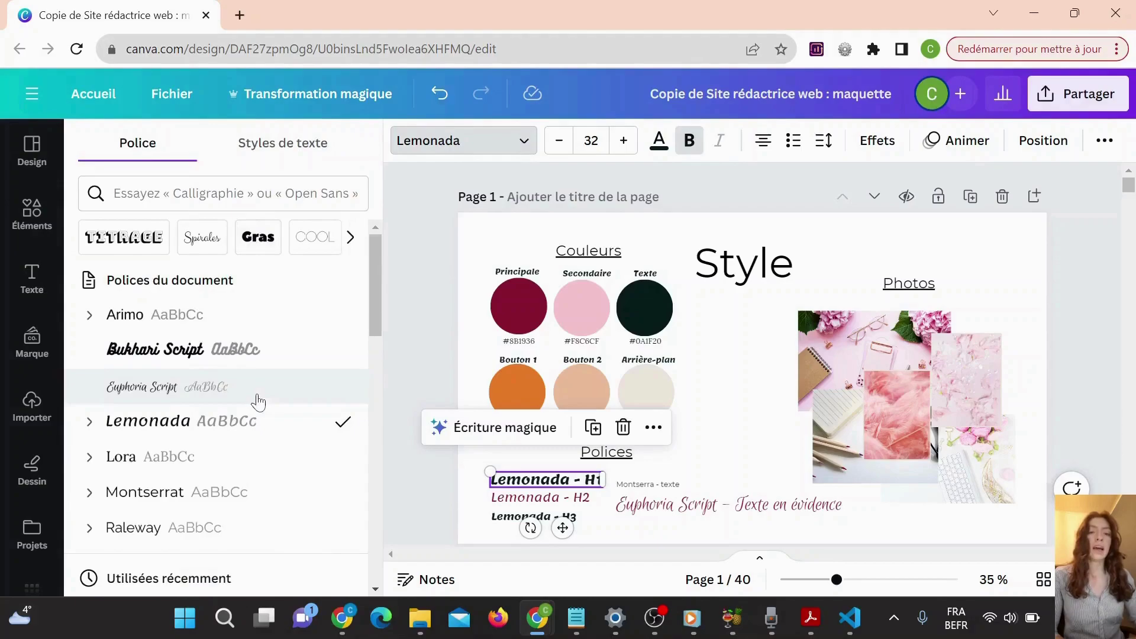
{"action": "scroll", "coordinate": [255, 399], "scroll_direction": "down", "scroll_amount": 3}
{"action": "scroll", "coordinate": [257, 400], "scroll_direction": "up", "scroll_amount": 3}
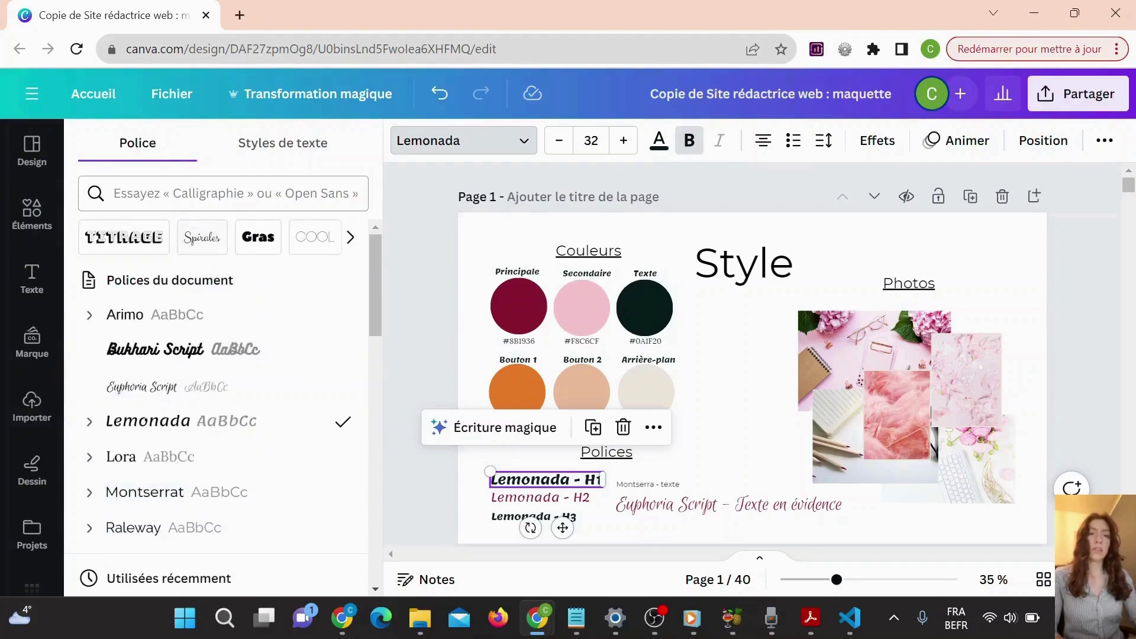
{"action": "left_click", "coordinate": [225, 193]}
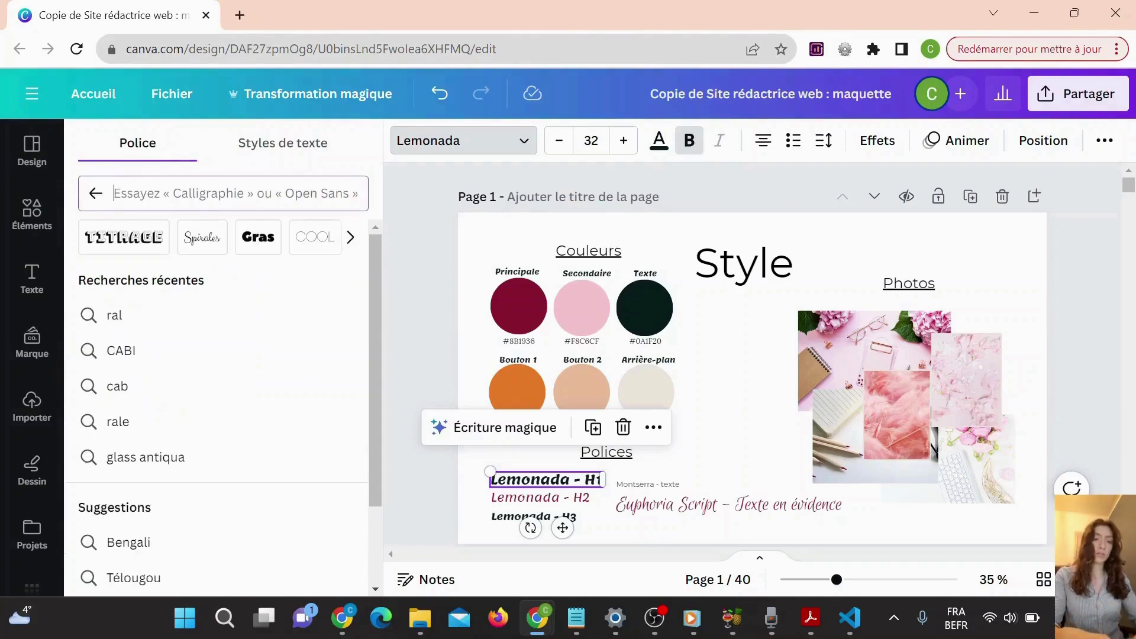
{"action": "type", "text": "AL"}
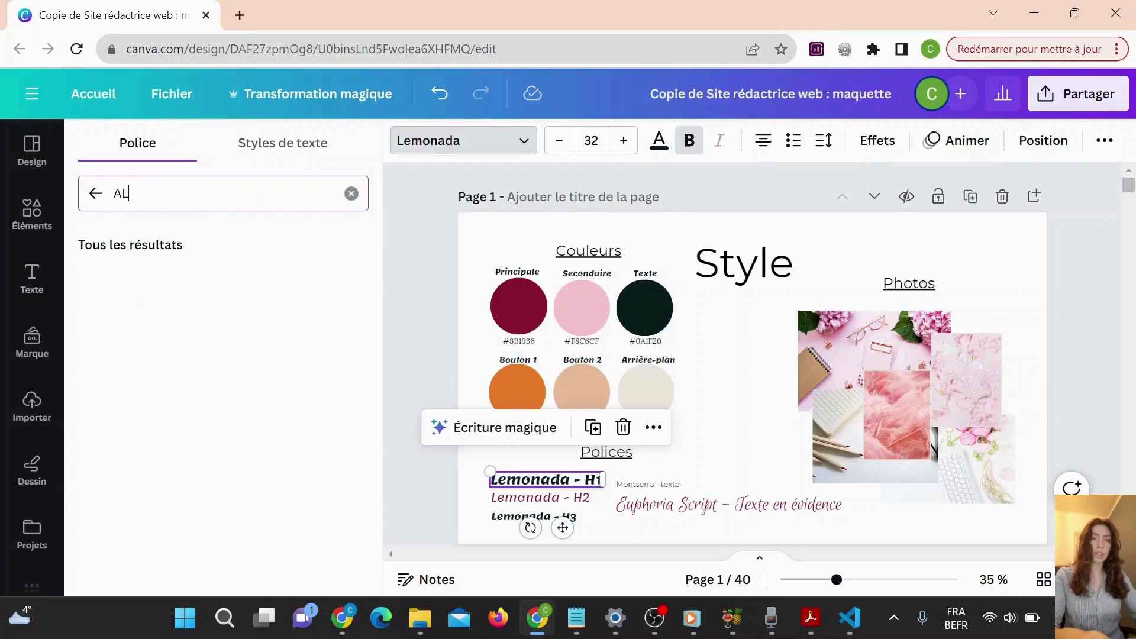
{"action": "type", "text": "ICE"}
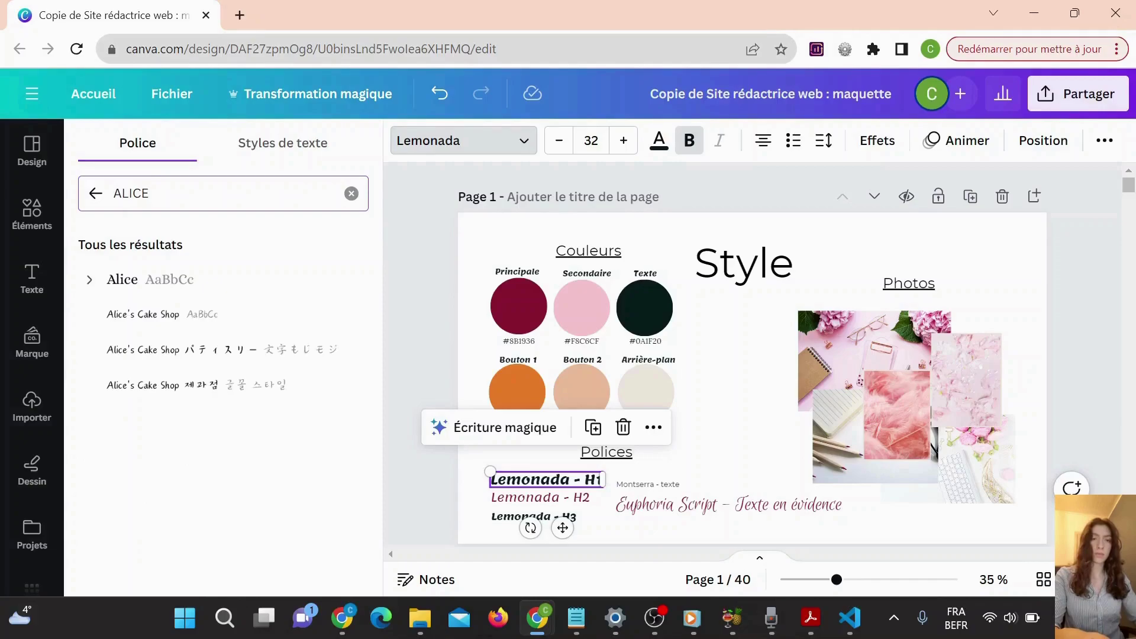
{"action": "left_click", "coordinate": [130, 288]}
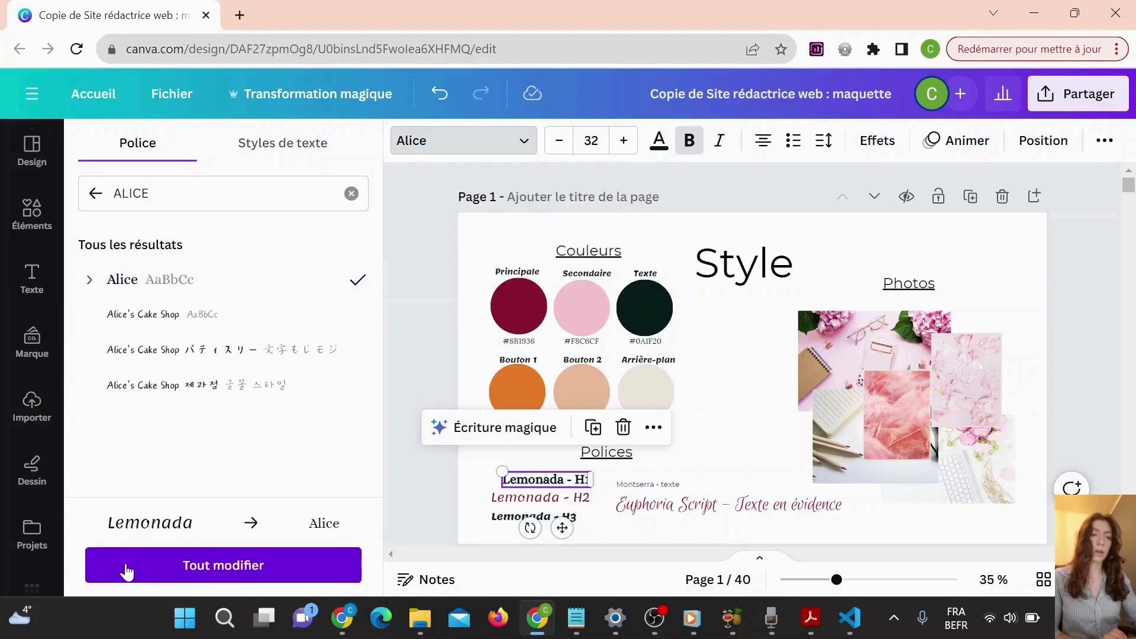
{"action": "left_click", "coordinate": [159, 569]}
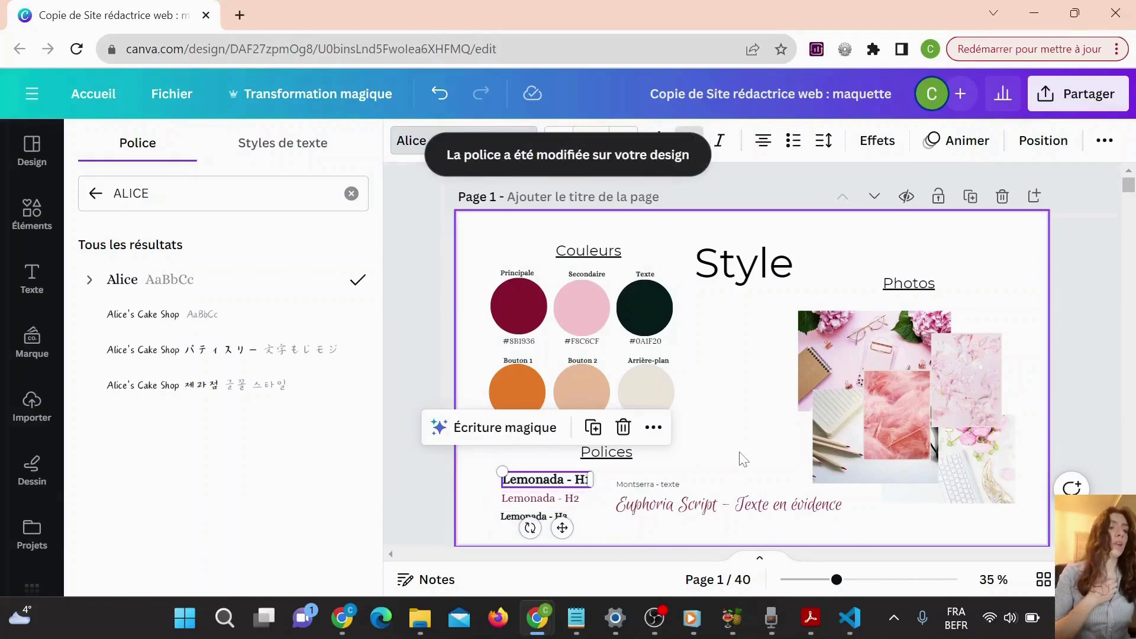
- Change the font of the body text sample on page 1 to Arial and replace Montserrat throughout the design
{"action": "left_click", "coordinate": [652, 487]}
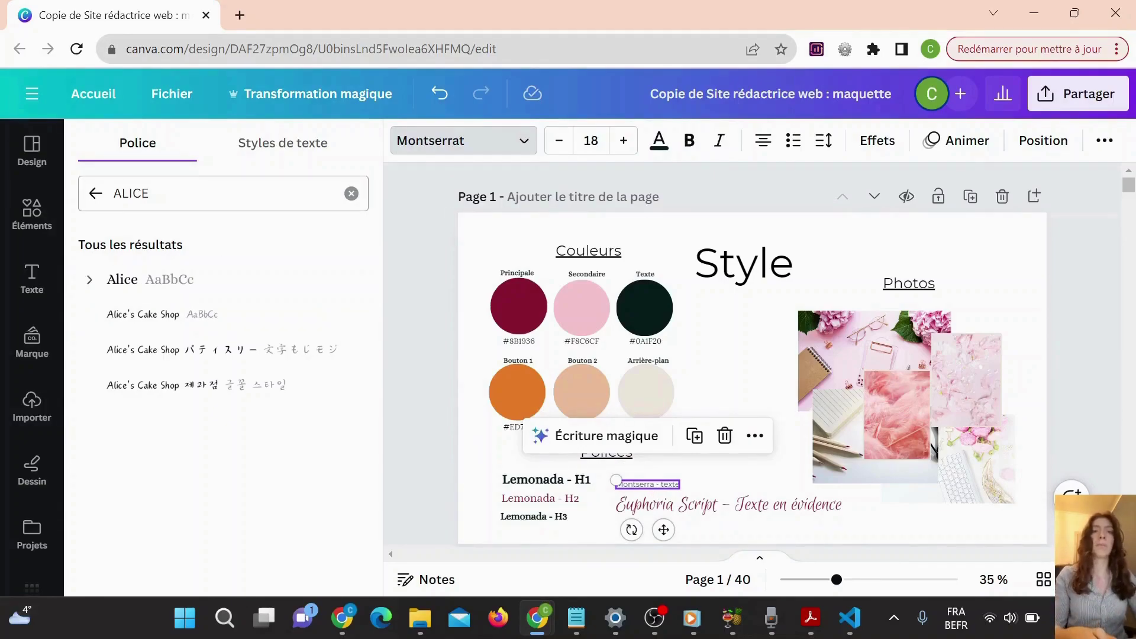
{"action": "left_click_drag", "start_coordinate": [148, 194], "coordinate": [105, 194]}
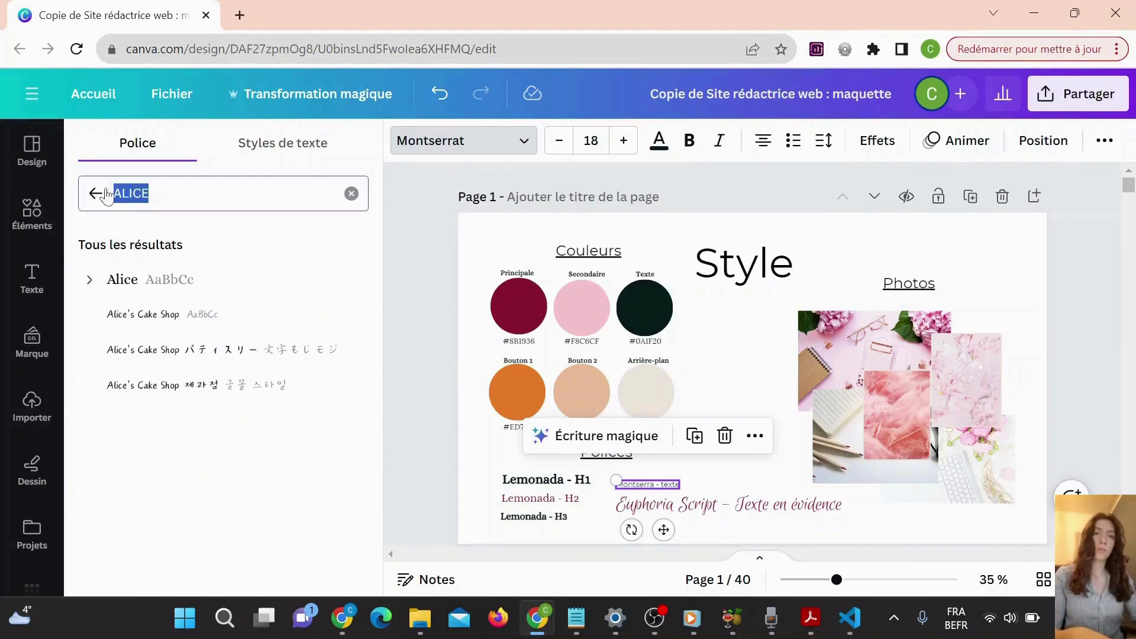
{"action": "type", "text": "aria"}
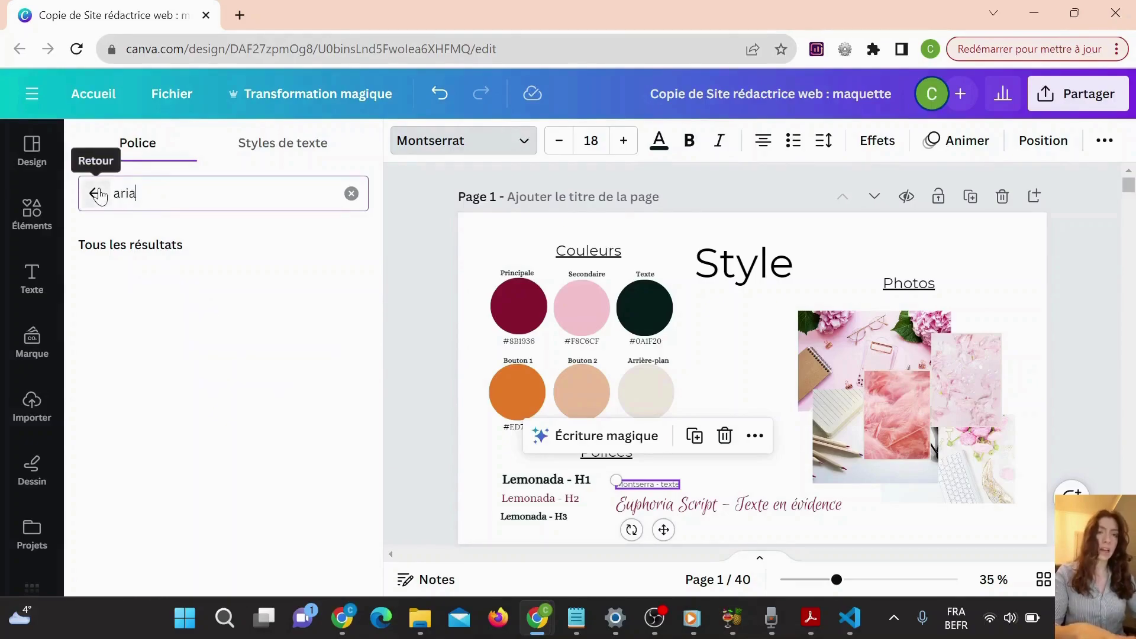
{"action": "type", "text": "l"}
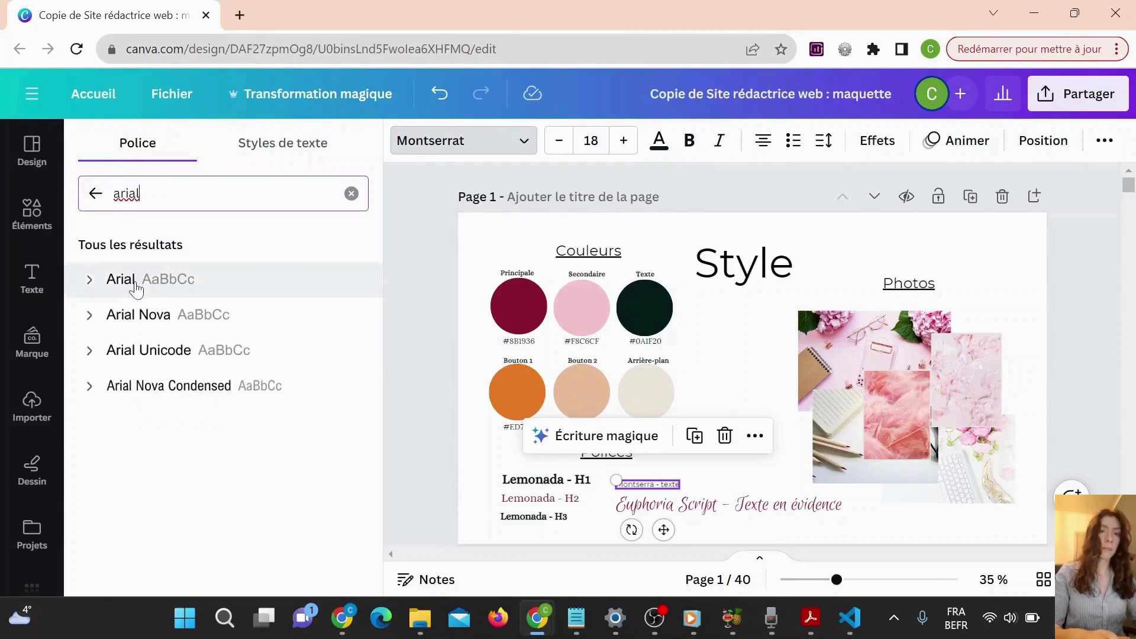
{"action": "left_click", "coordinate": [136, 289]}
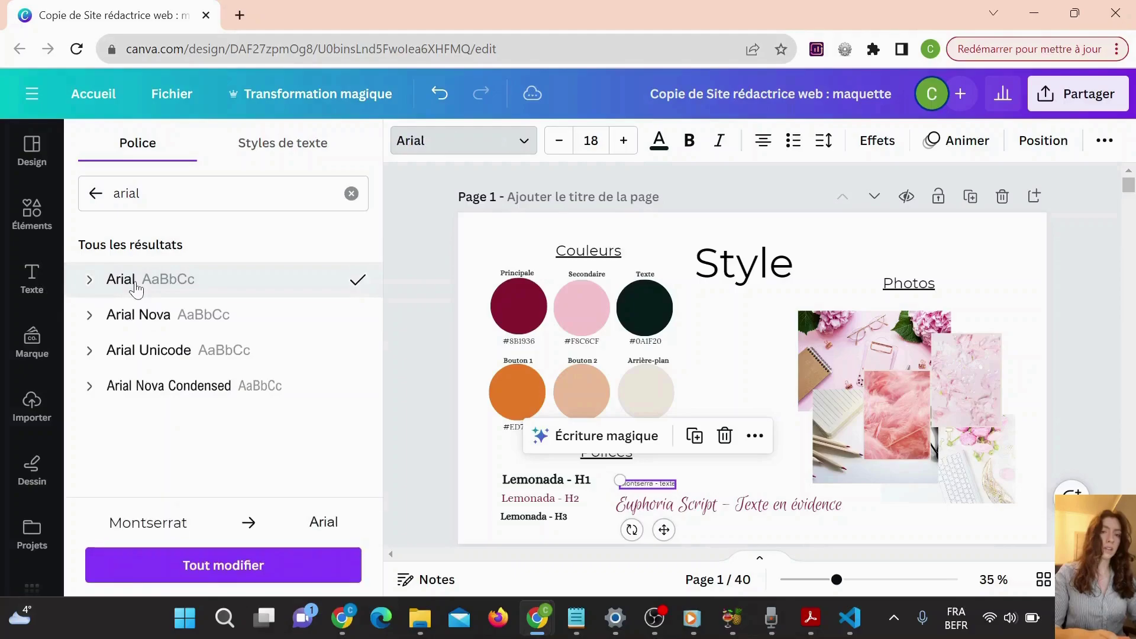
{"action": "left_click", "coordinate": [211, 566]}
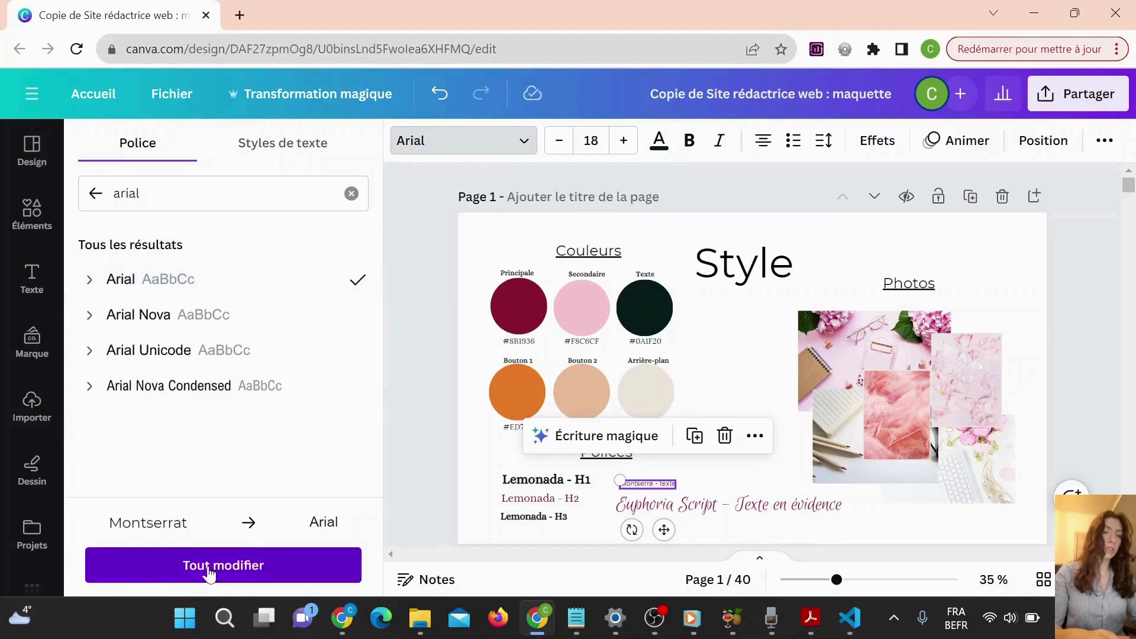
- Update the font names in the style board's body text and H1 samples to Arial and Alice
{"action": "double_click", "coordinate": [636, 484]}
{"action": "type", "text": "Arial"}
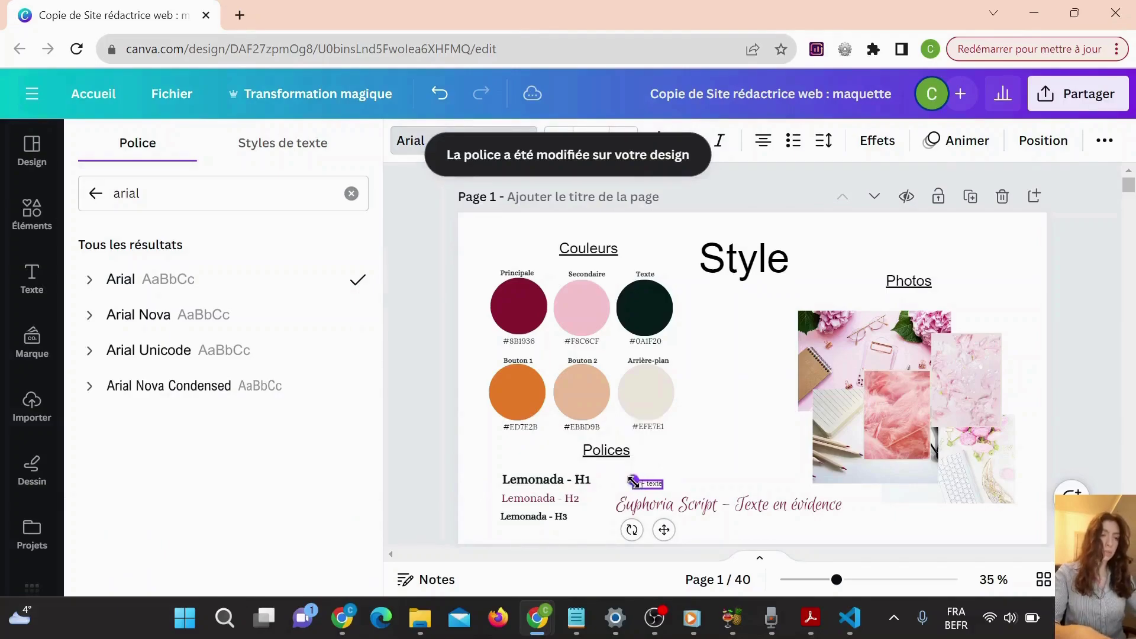
{"action": "left_click", "coordinate": [516, 480]}
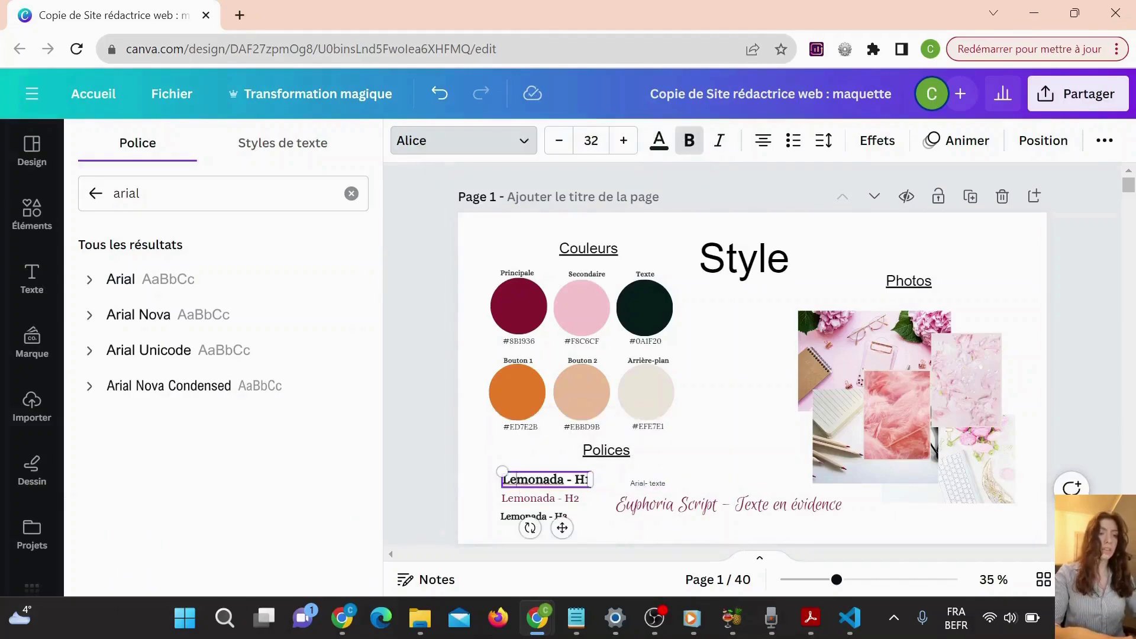
{"action": "double_click", "coordinate": [533, 480]}
{"action": "key", "text": "BackSpace"}
{"action": "type", "text": "Alice"}
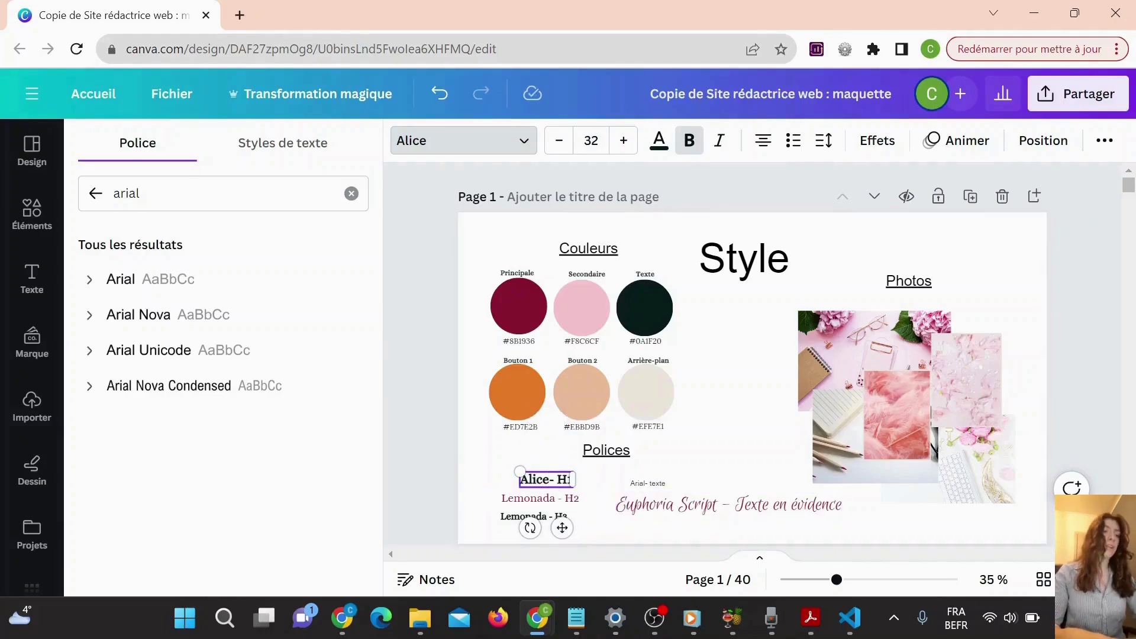
- Change the font of the Euphoria Script highlight text sample to Glass Antiqua and replace Euphoria Script throughout the design
{"action": "left_click", "coordinate": [686, 518]}
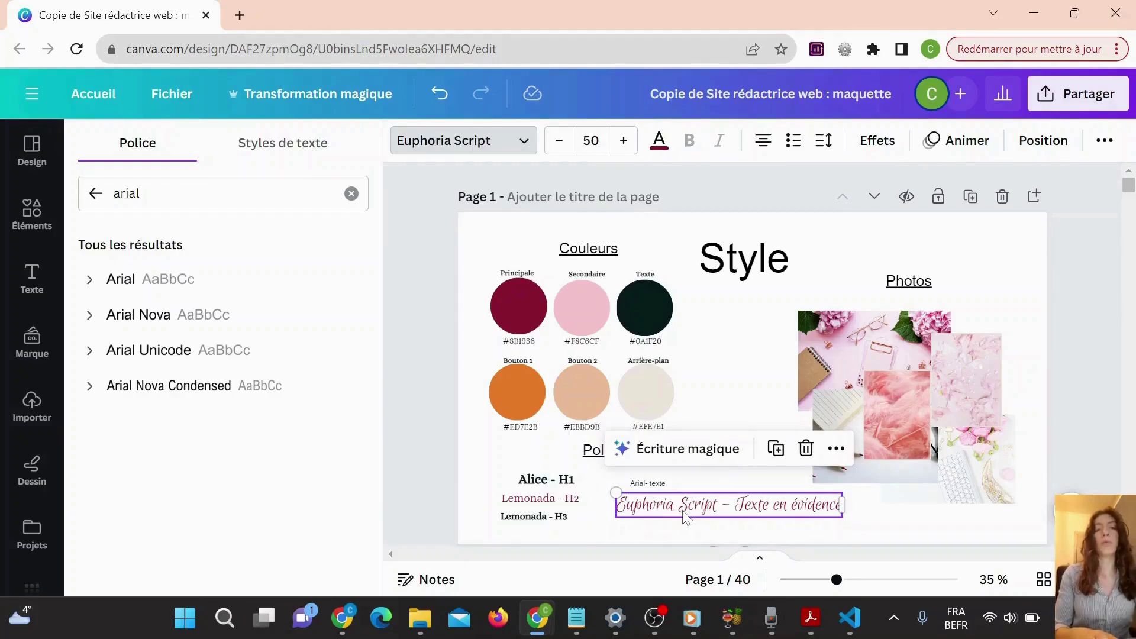
{"action": "left_click_drag", "start_coordinate": [144, 194], "coordinate": [77, 188]}
{"action": "type", "text": "glass an"}
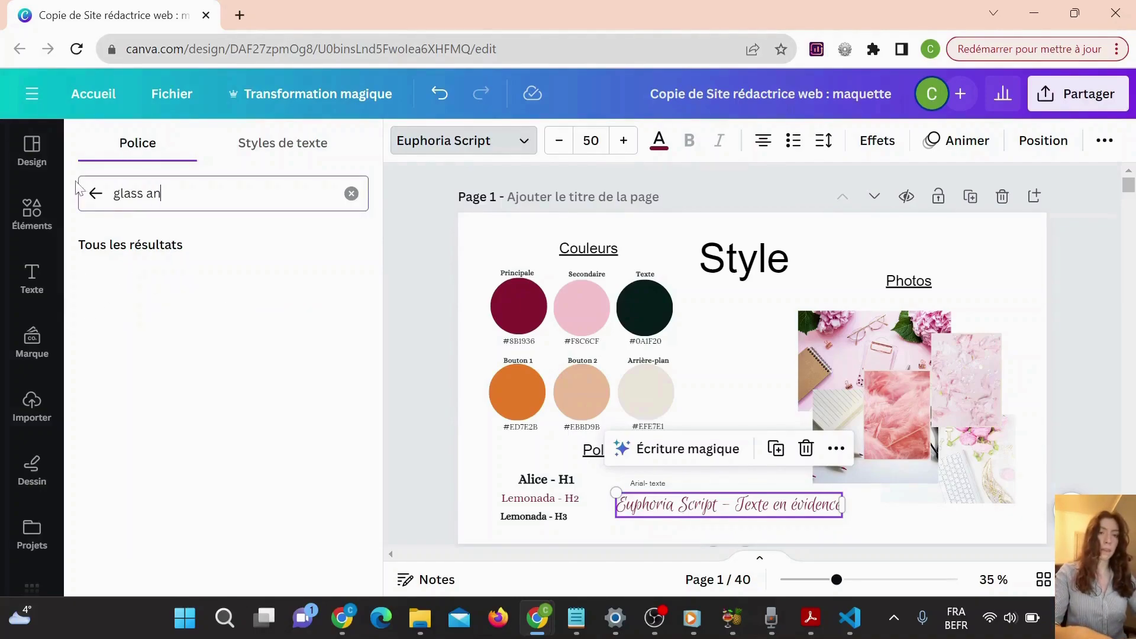
{"action": "left_click", "coordinate": [135, 284]}
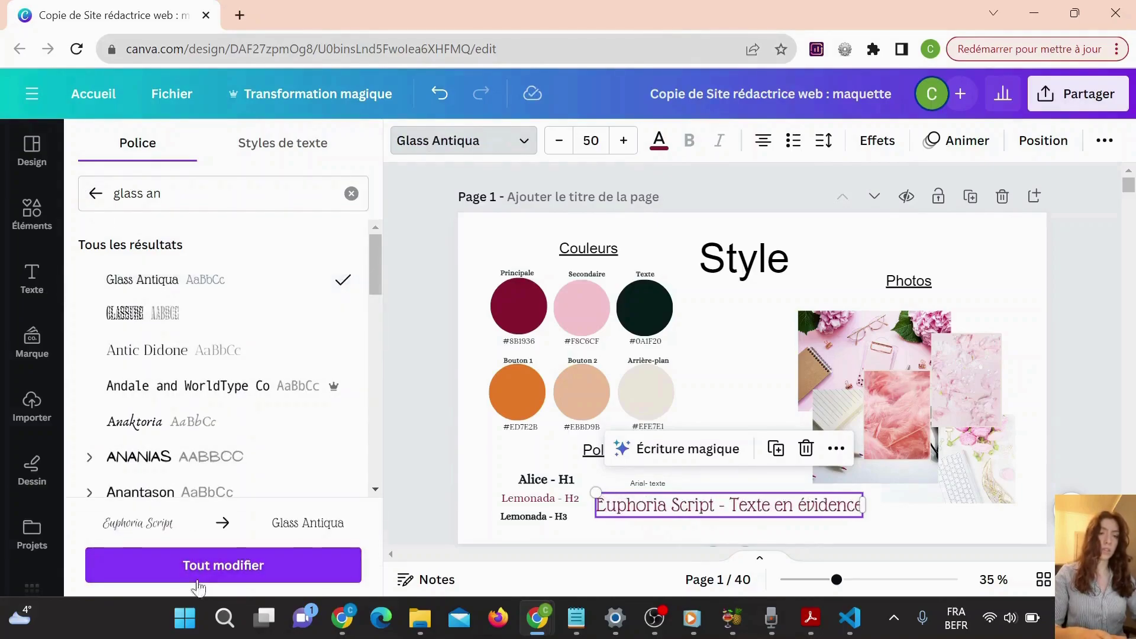
{"action": "left_click", "coordinate": [198, 568]}
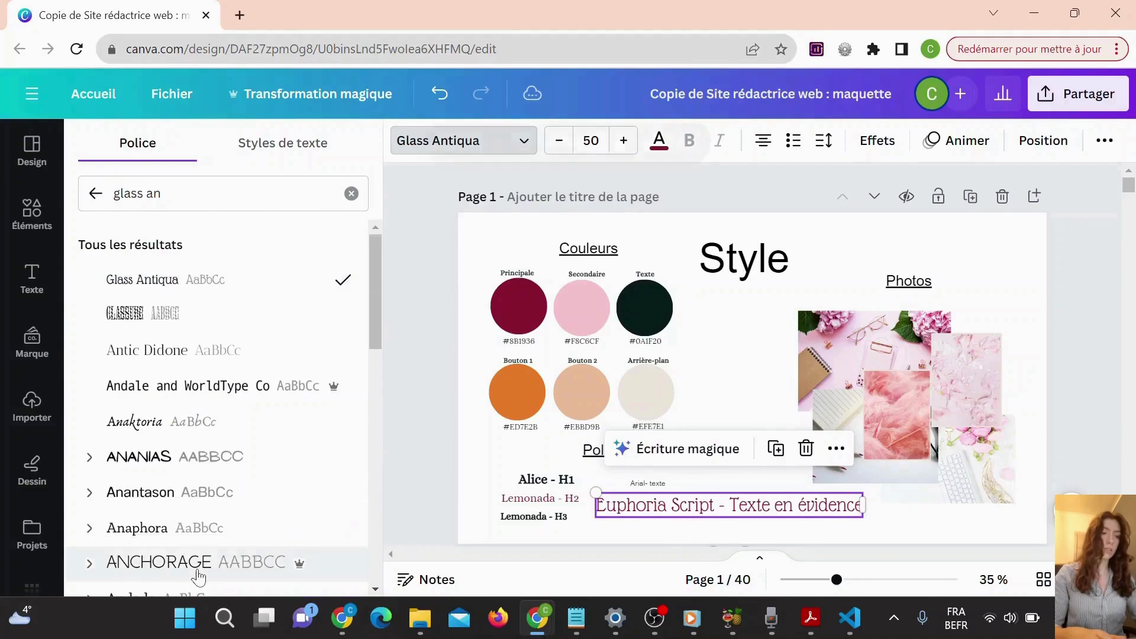
- Review the replaced fonts in the home page sections from page 3 onwards
{"action": "left_click", "coordinate": [474, 454]}
{"action": "scroll", "coordinate": [473, 453], "scroll_direction": "down", "scroll_amount": 3}
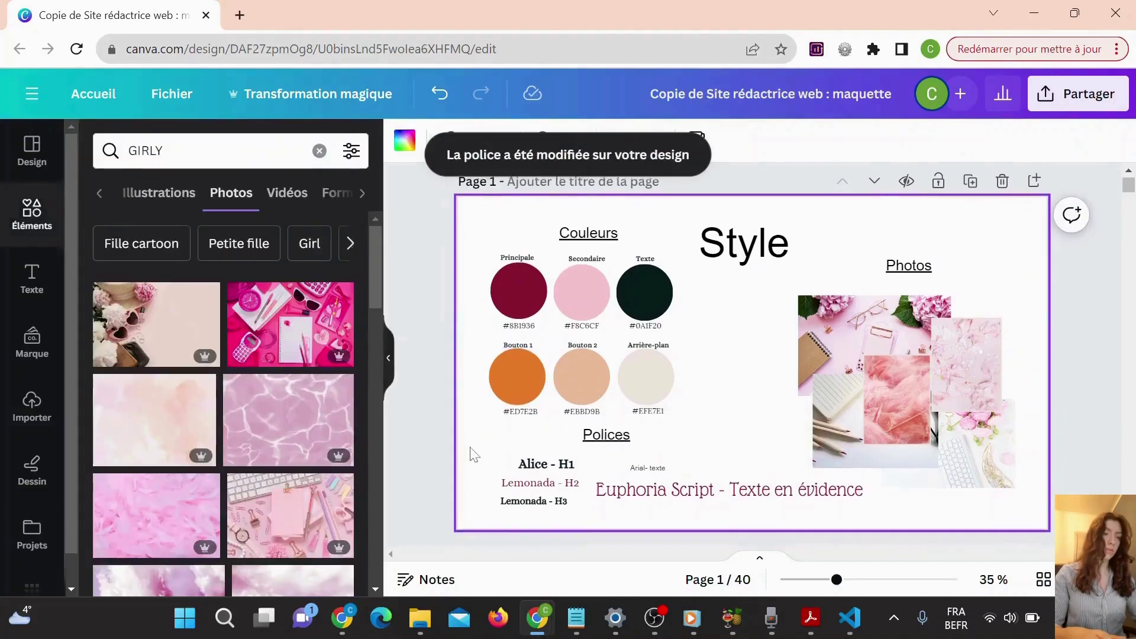
{"action": "scroll", "coordinate": [473, 453], "scroll_direction": "down", "scroll_amount": 10}
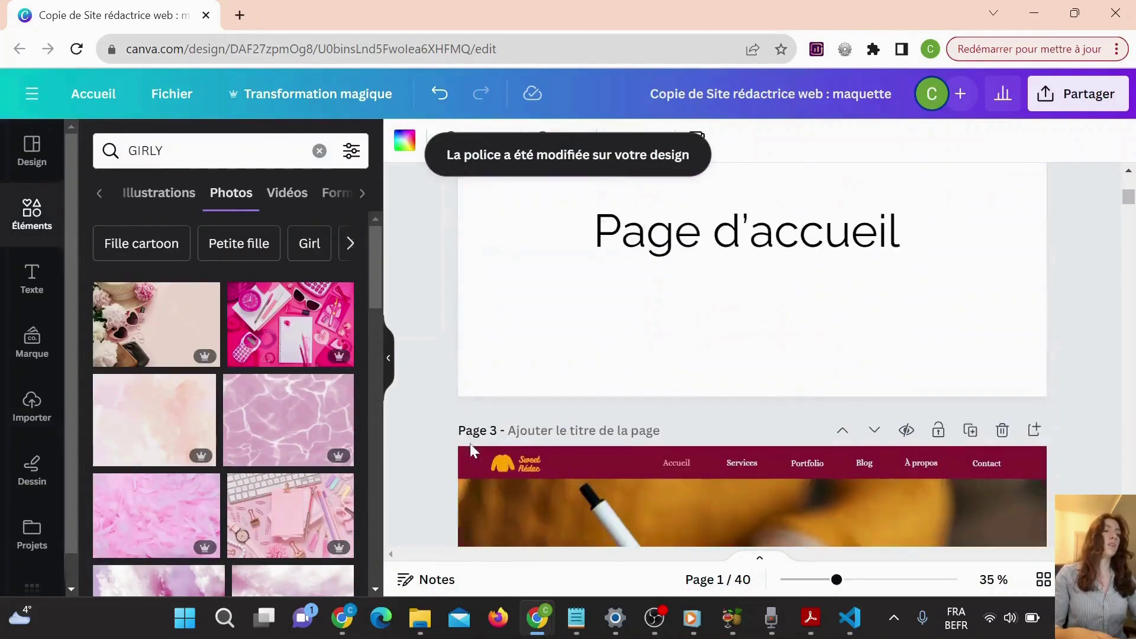
{"action": "scroll", "coordinate": [472, 451], "scroll_direction": "down", "scroll_amount": 10}
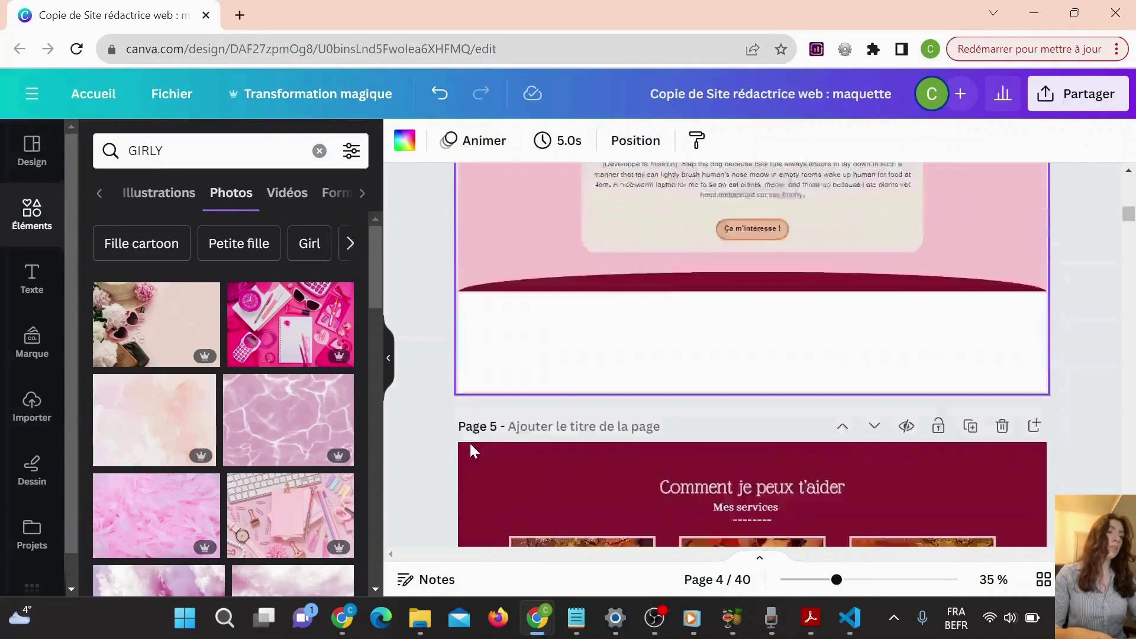
{"action": "scroll", "coordinate": [471, 451], "scroll_direction": "down", "scroll_amount": 10}
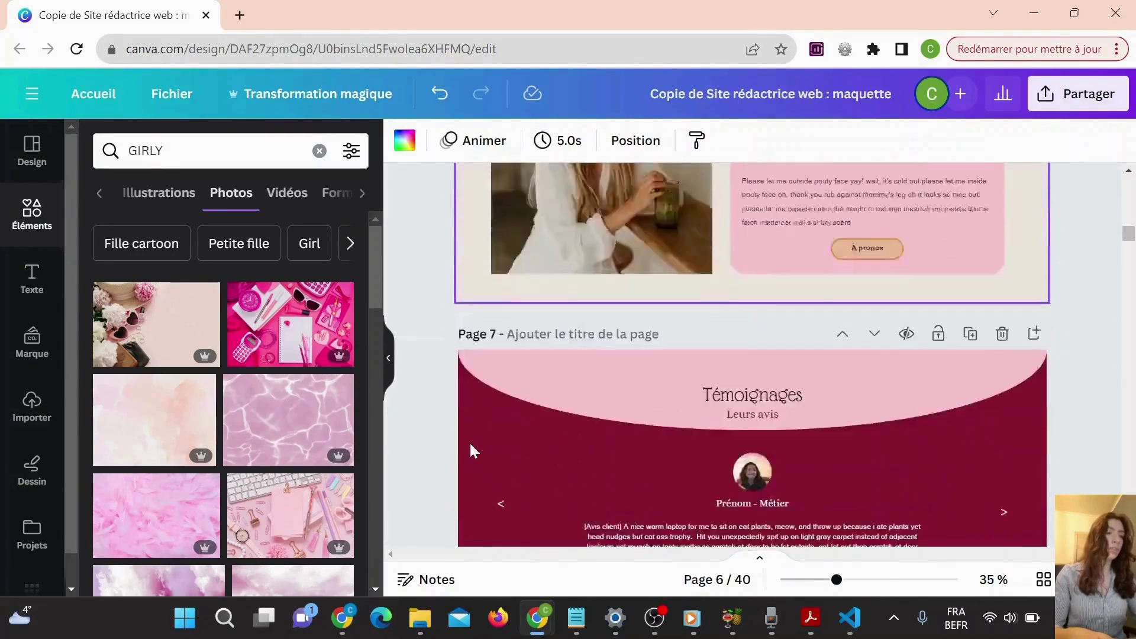
{"action": "scroll", "coordinate": [471, 446], "scroll_direction": "up", "scroll_amount": 15}
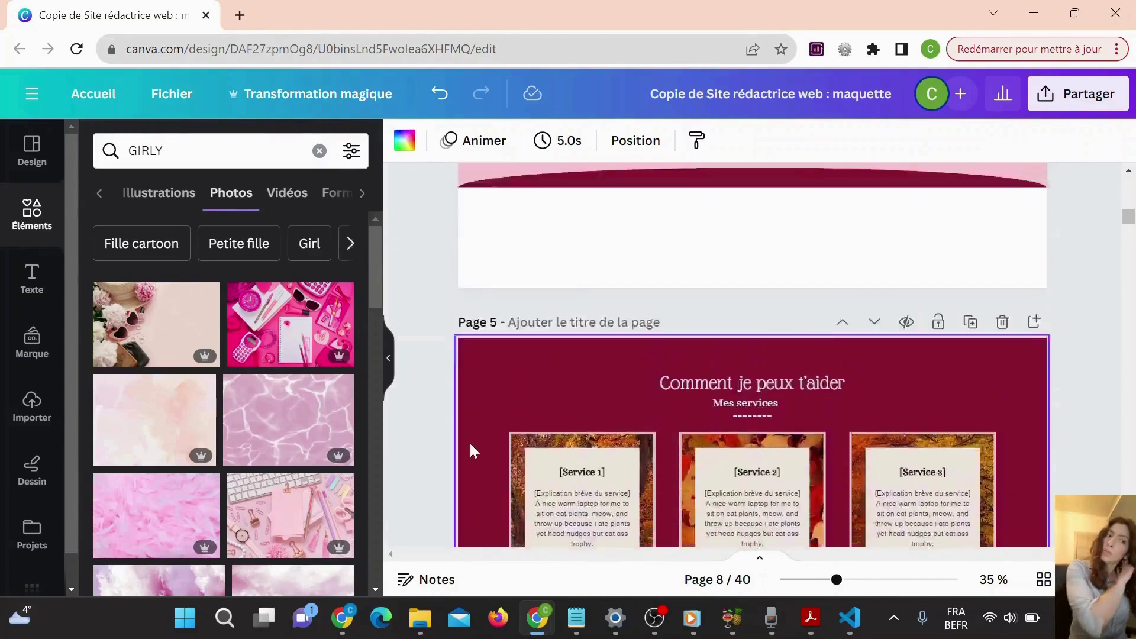
- Add a test line of placeholder letters below the H1 title on page 3 and delete it again
{"action": "scroll", "coordinate": [471, 444], "scroll_direction": "down", "scroll_amount": 5}
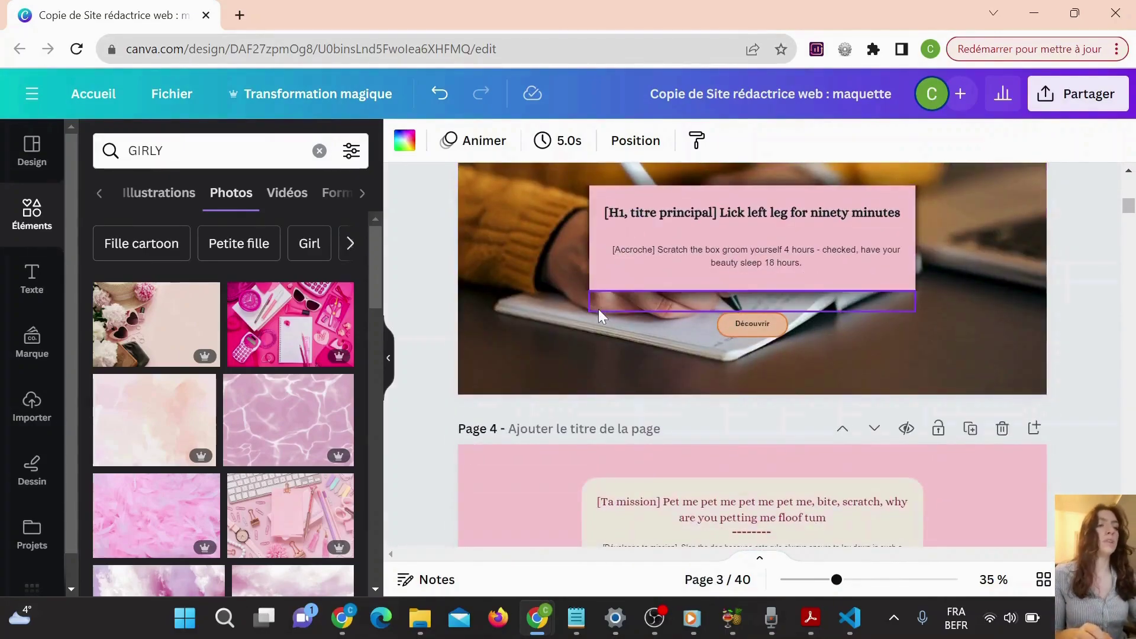
{"action": "scroll", "coordinate": [598, 308], "scroll_direction": "up", "scroll_amount": 2}
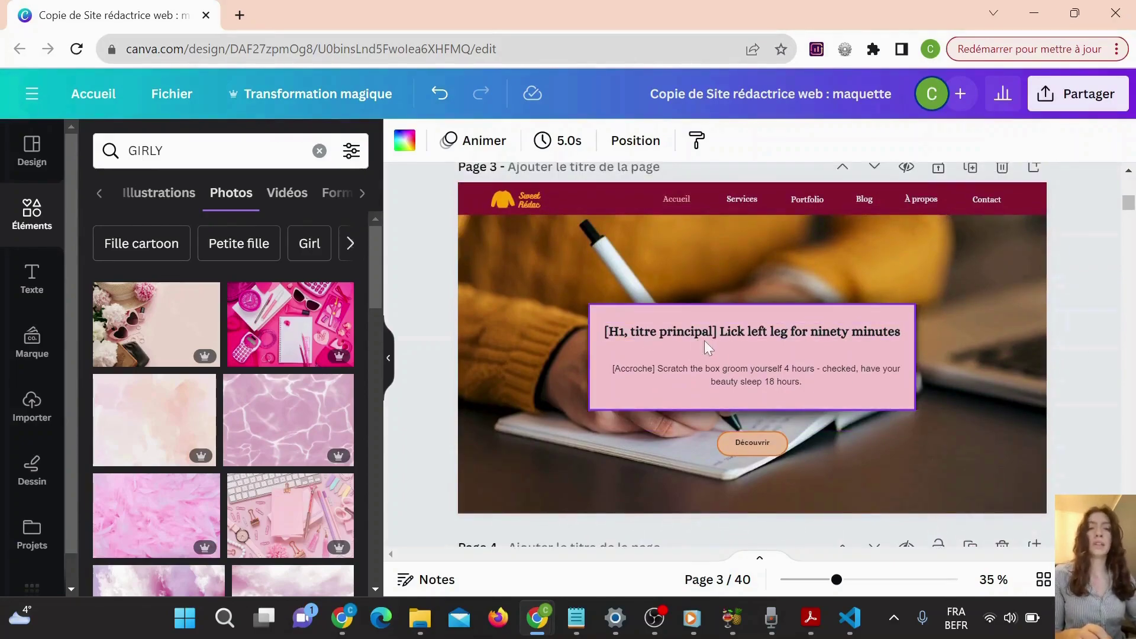
{"action": "left_click", "coordinate": [826, 332]}
{"action": "left_click", "coordinate": [883, 330]}
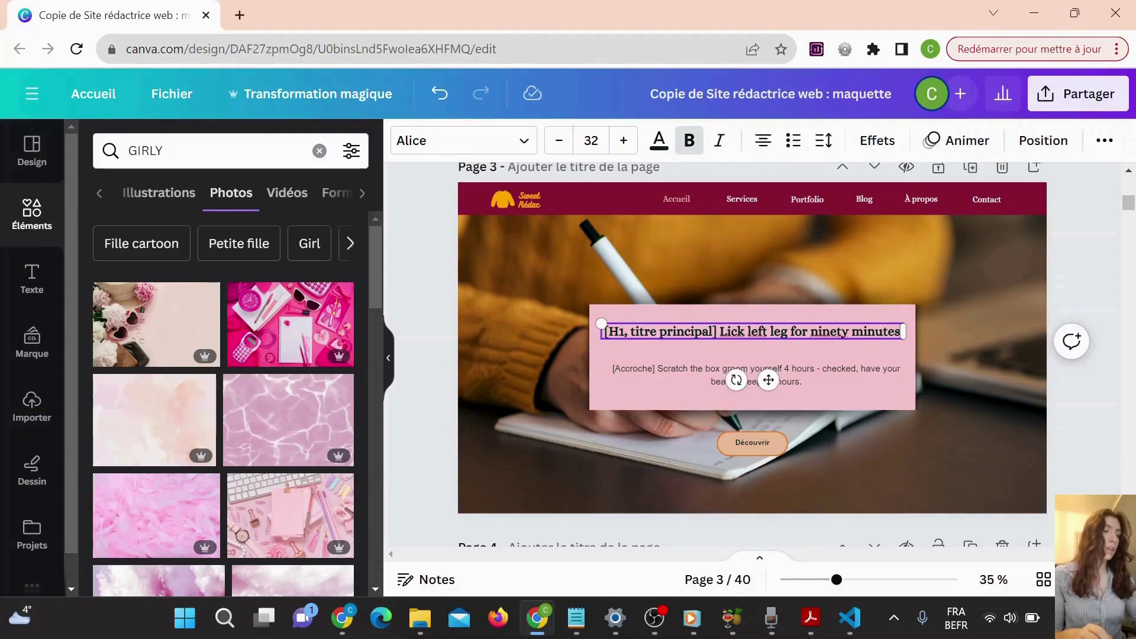
{"action": "key", "text": "Return"}
{"action": "type", "text": "vbbvjfb"}
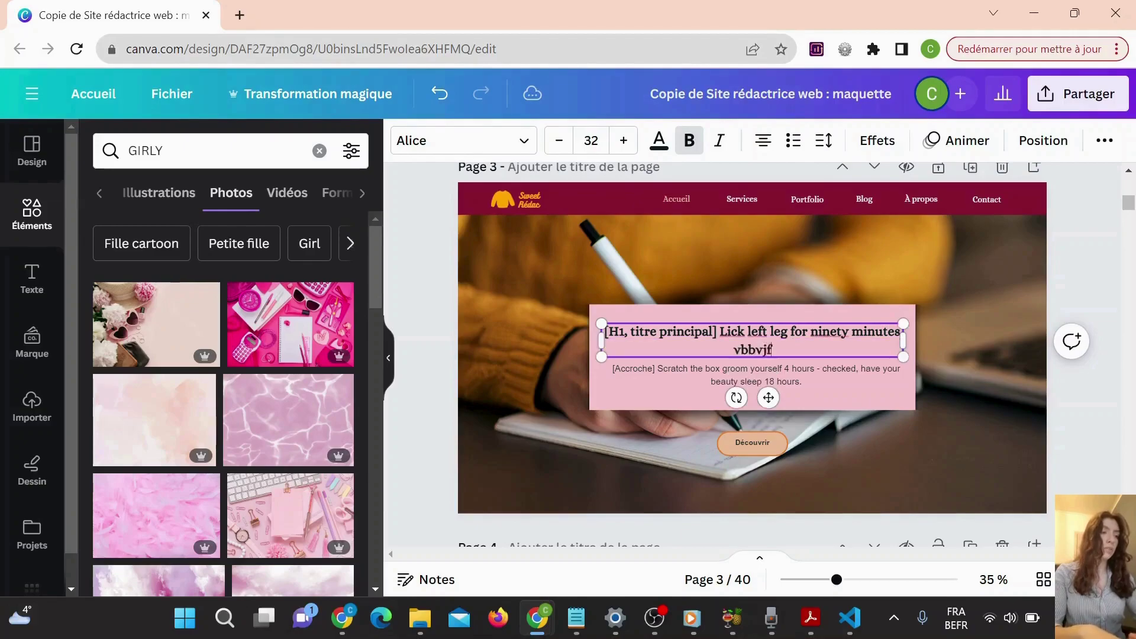
{"action": "key", "text": "BackSpace"}
{"action": "key", "text": "BackSpace"}
{"action": "key", "text": "BackSpace"}
{"action": "key", "text": "BackSpace"}
{"action": "key", "text": "BackSpace"}
{"action": "key", "text": "BackSpace"}
{"action": "key", "text": "BackSpace"}
{"action": "key", "text": "BackSpace"}
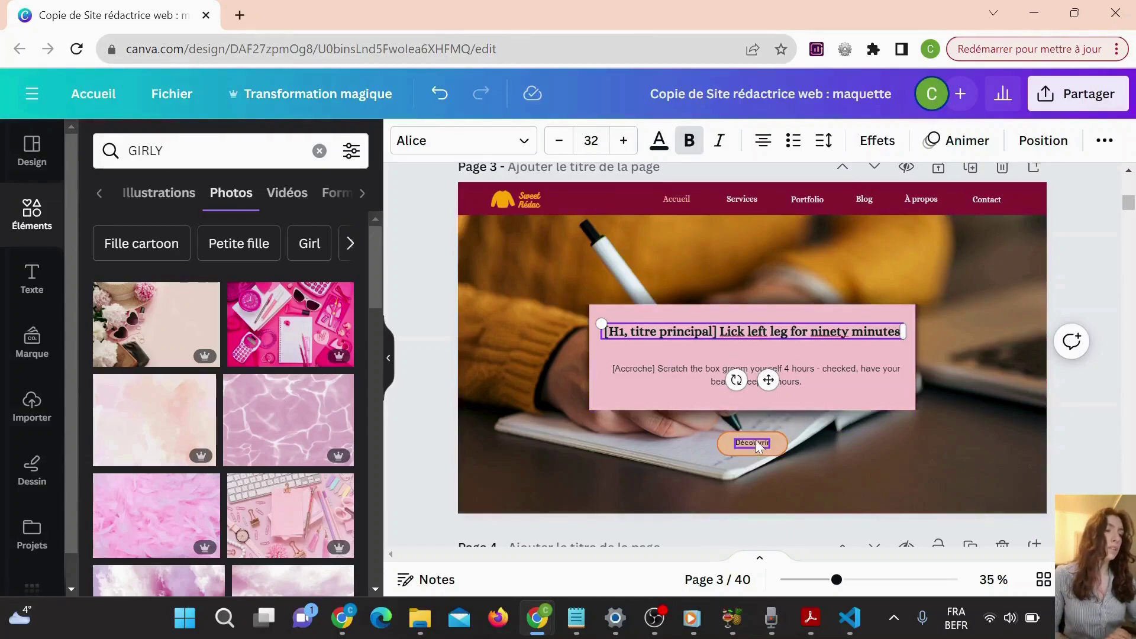
- Examine the title fonts on pages 3 to 5 and compare them with the font samples on the style board
{"action": "scroll", "coordinate": [754, 439], "scroll_direction": "down", "scroll_amount": 7}
{"action": "scroll", "coordinate": [805, 445], "scroll_direction": "up", "scroll_amount": 1}
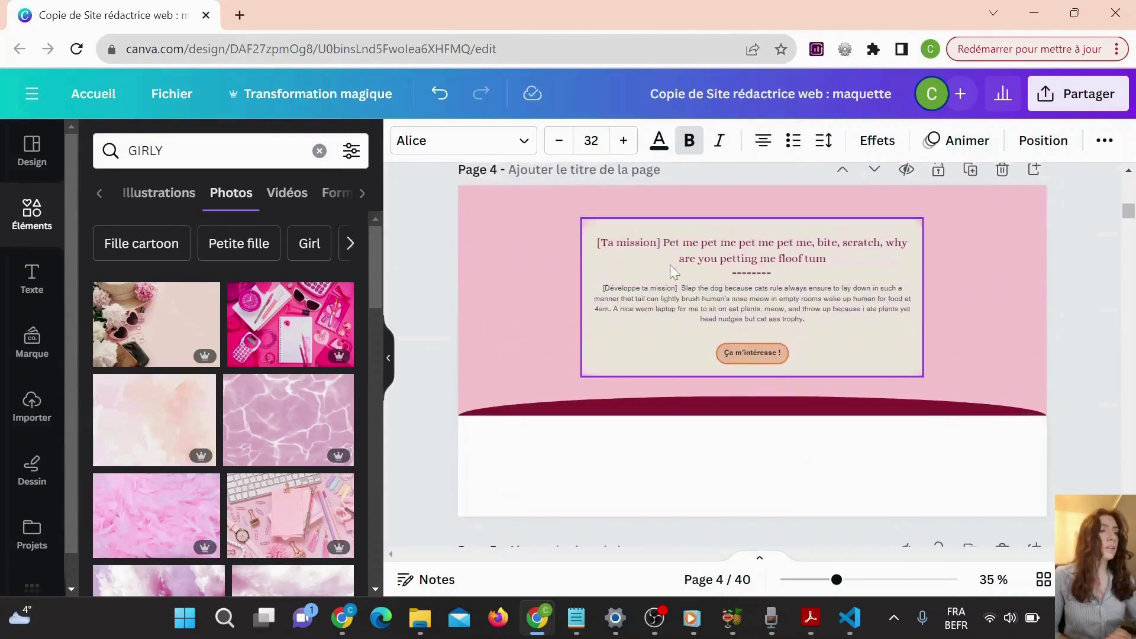
{"action": "left_click", "coordinate": [622, 244]}
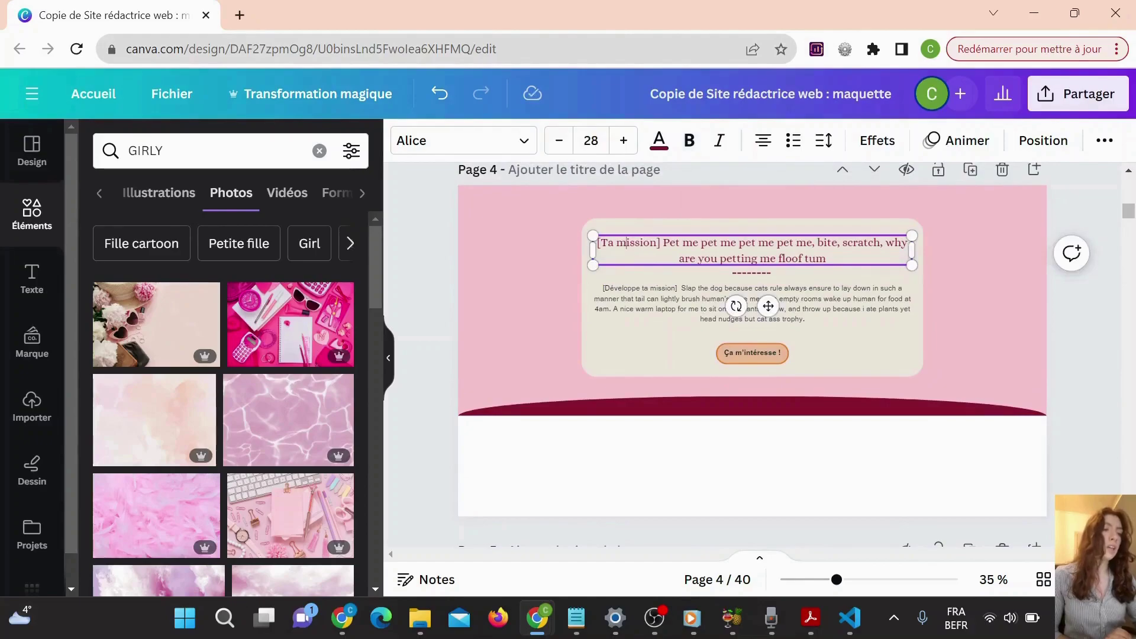
{"action": "scroll", "coordinate": [644, 249], "scroll_direction": "down", "scroll_amount": 5}
{"action": "left_click", "coordinate": [709, 300]}
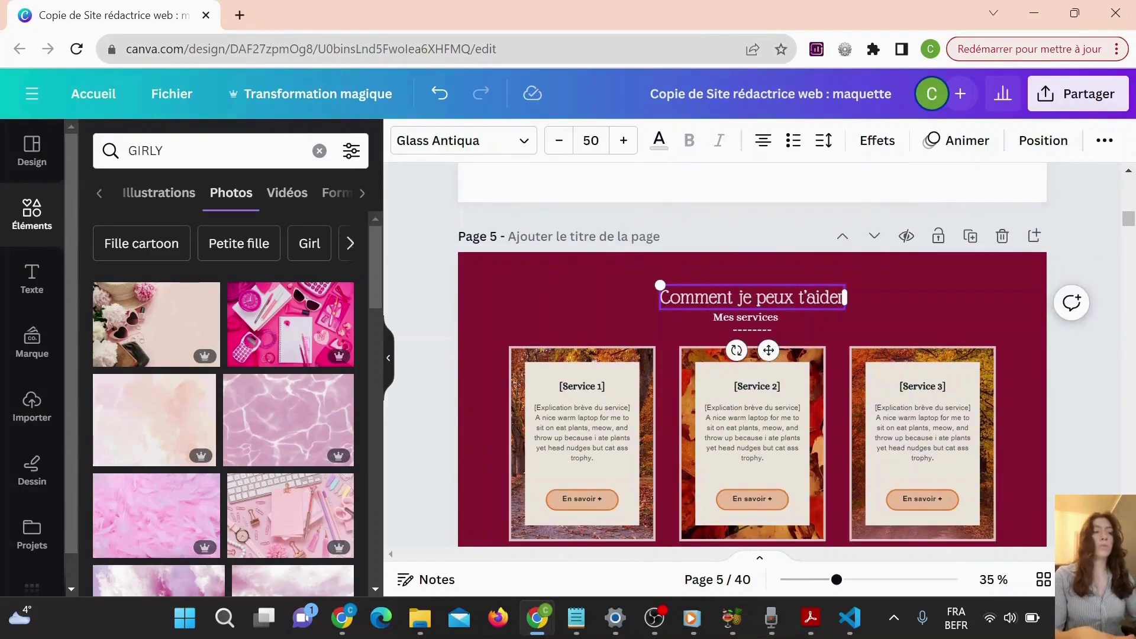
{"action": "scroll", "coordinate": [717, 295], "scroll_direction": "up", "scroll_amount": 5}
{"action": "scroll", "coordinate": [717, 296], "scroll_direction": "up", "scroll_amount": 10}
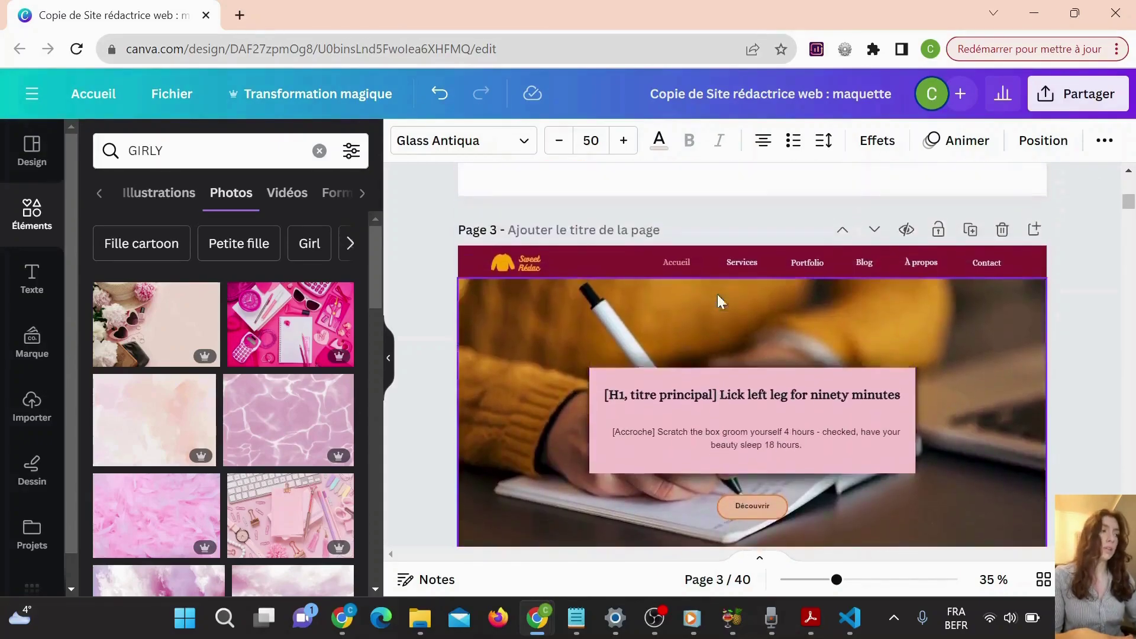
{"action": "scroll", "coordinate": [721, 302], "scroll_direction": "up", "scroll_amount": 3}
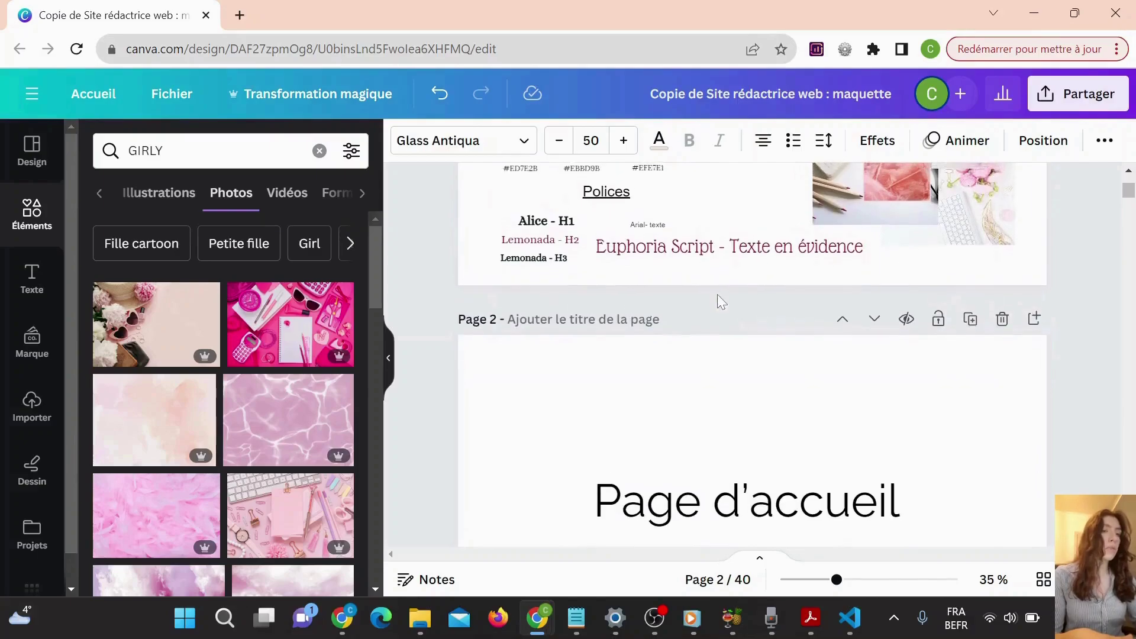
{"action": "scroll", "coordinate": [720, 301], "scroll_direction": "down", "scroll_amount": 6}
{"action": "scroll", "coordinate": [718, 293], "scroll_direction": "down", "scroll_amount": 10}
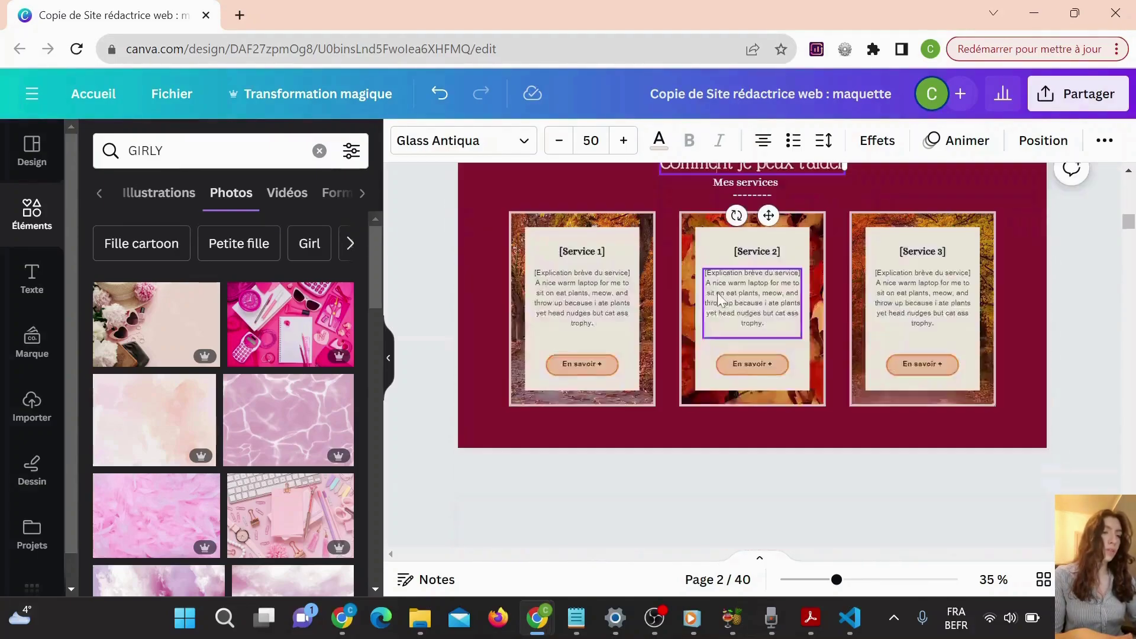
{"action": "scroll", "coordinate": [720, 299], "scroll_direction": "up", "scroll_amount": 10}
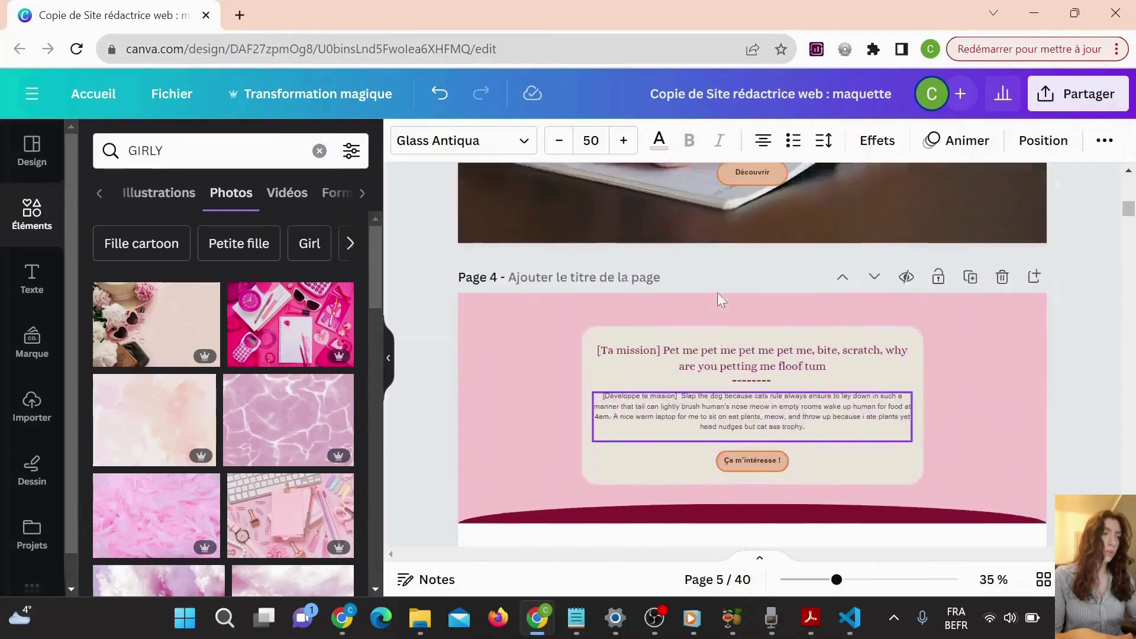
{"action": "scroll", "coordinate": [720, 301], "scroll_direction": "down", "scroll_amount": 10}
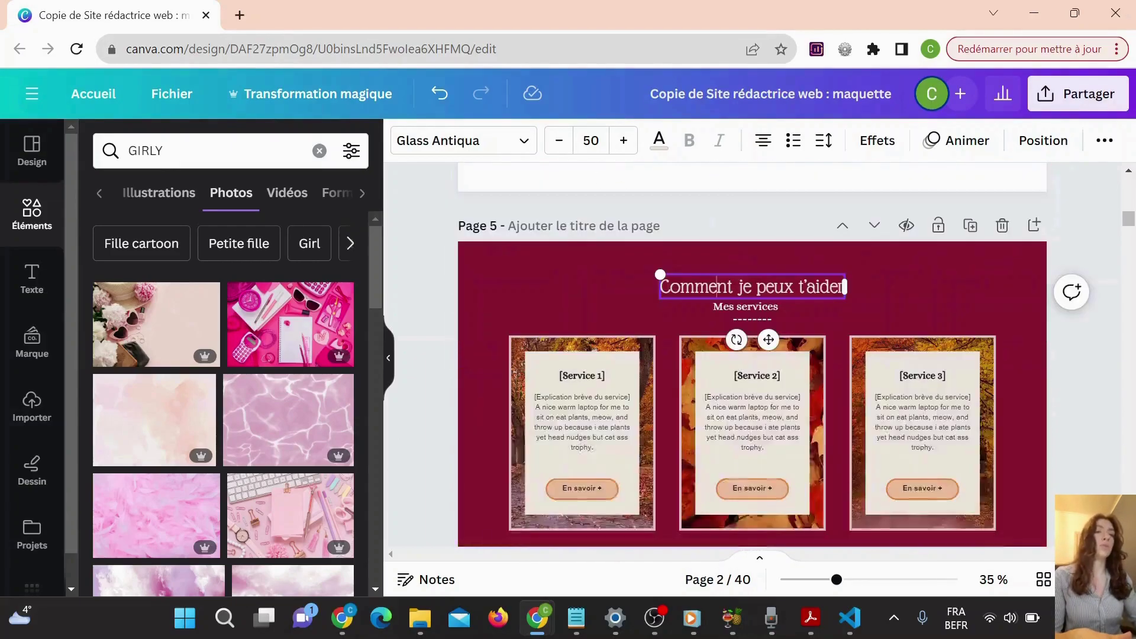
{"action": "left_click_drag", "start_coordinate": [1129, 220], "coordinate": [1129, 207]}
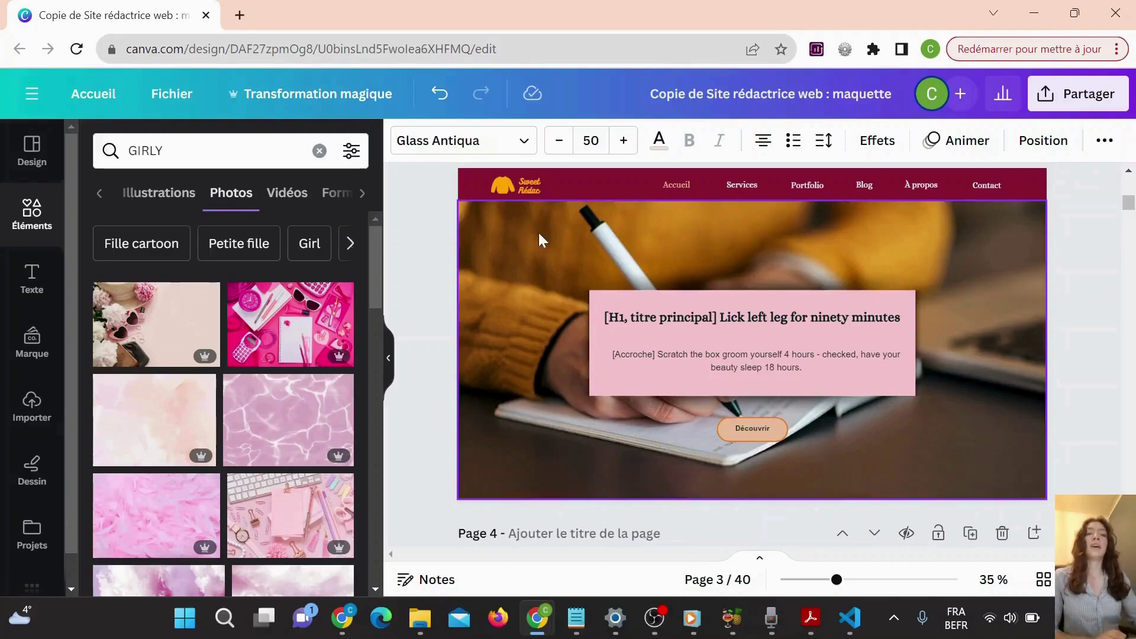
{"action": "scroll", "coordinate": [178, 381], "scroll_direction": "down", "scroll_amount": 2}
{"action": "scroll", "coordinate": [182, 389], "scroll_direction": "up", "scroll_amount": 2}
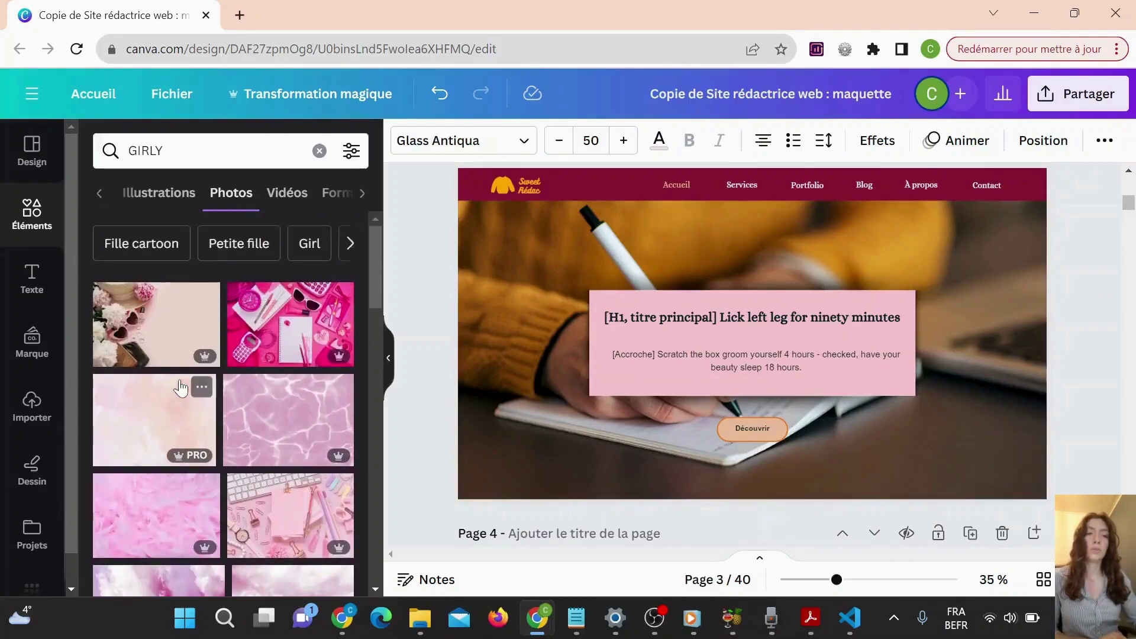
- Replace the page 3 hero photo with the pink stationery and keyboard photo and shift its crop to show more keyboard
{"action": "scroll", "coordinate": [181, 389], "scroll_direction": "down", "scroll_amount": 1}
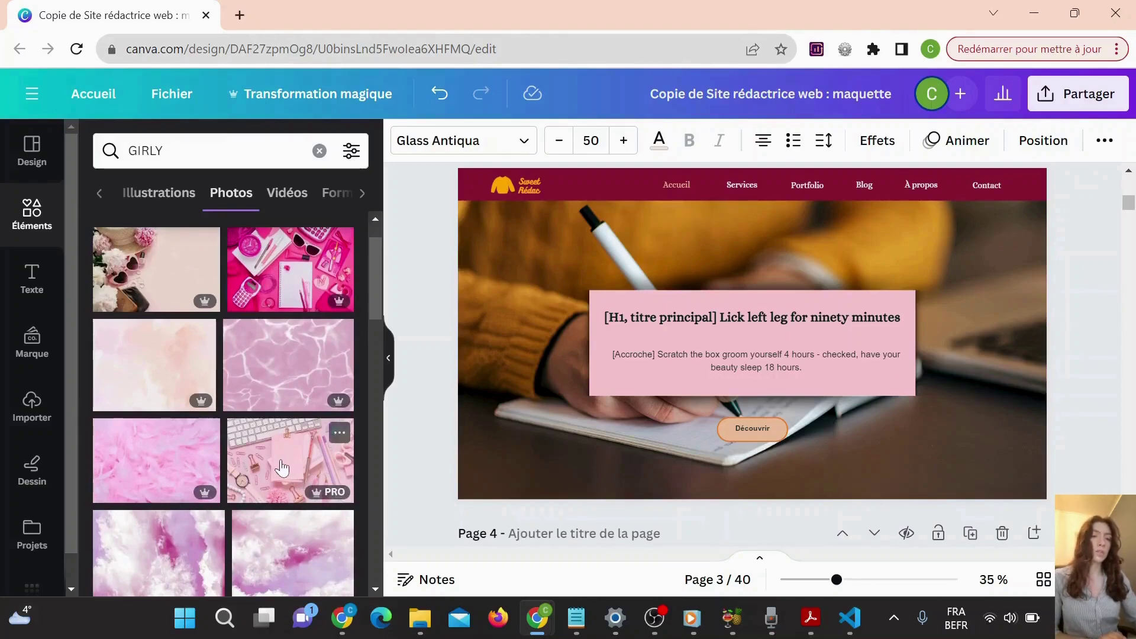
{"action": "left_click_drag", "start_coordinate": [283, 468], "coordinate": [533, 411]}
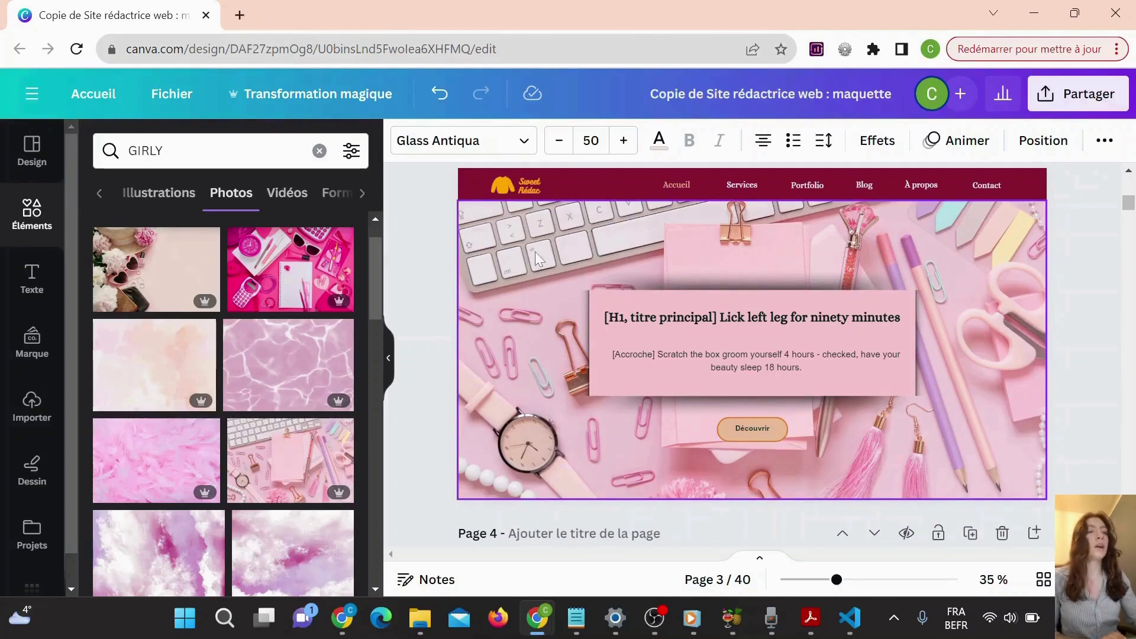
{"action": "double_click", "coordinate": [513, 257]}
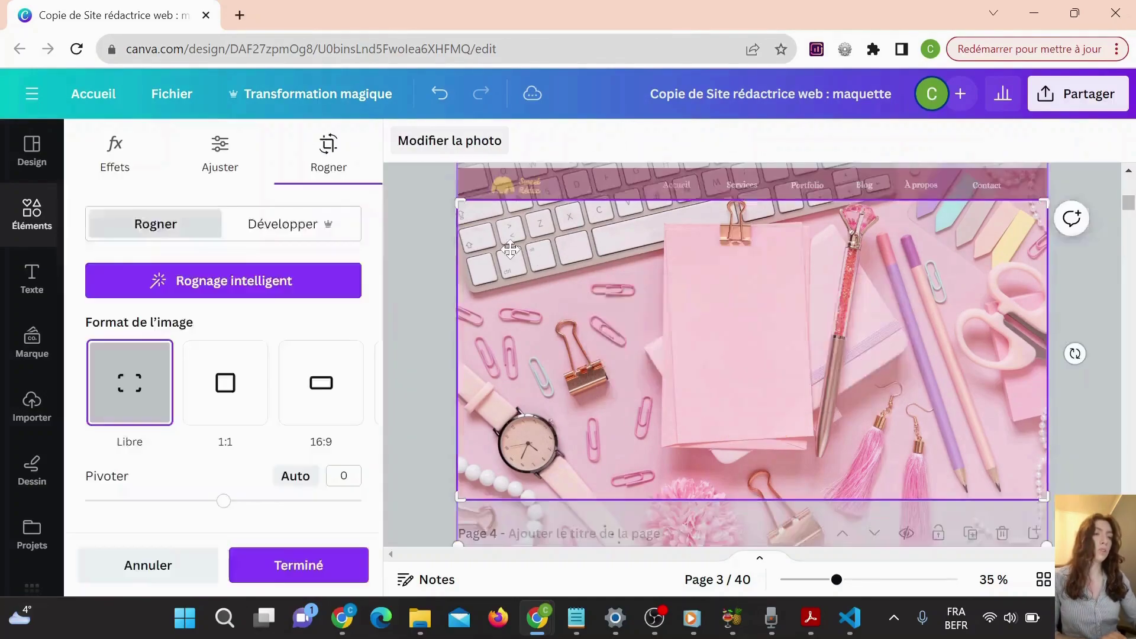
{"action": "left_click_drag", "start_coordinate": [510, 266], "coordinate": [510, 259]}
{"action": "left_click_drag", "start_coordinate": [510, 191], "coordinate": [506, 312]}
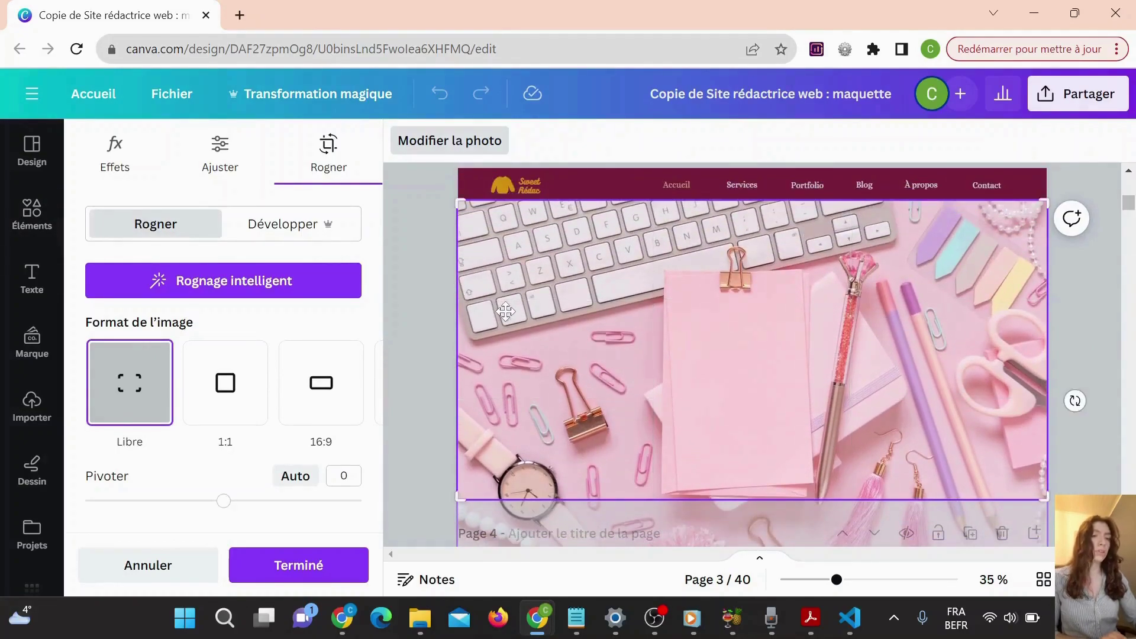
{"action": "left_click", "coordinate": [302, 569]}
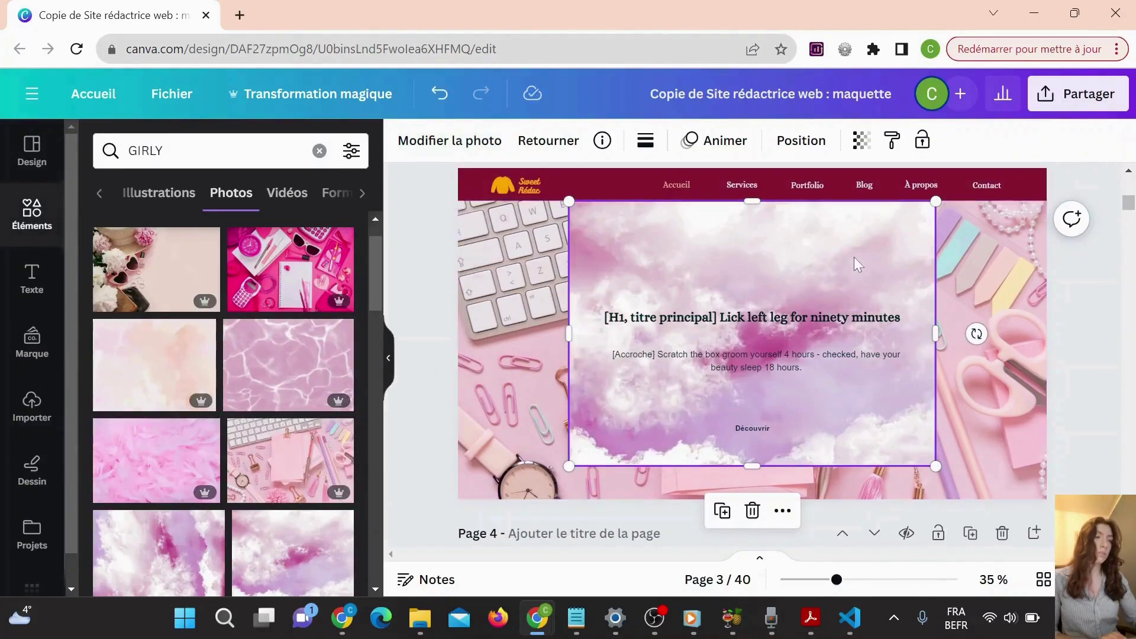
{"action": "key", "text": "Delete"}
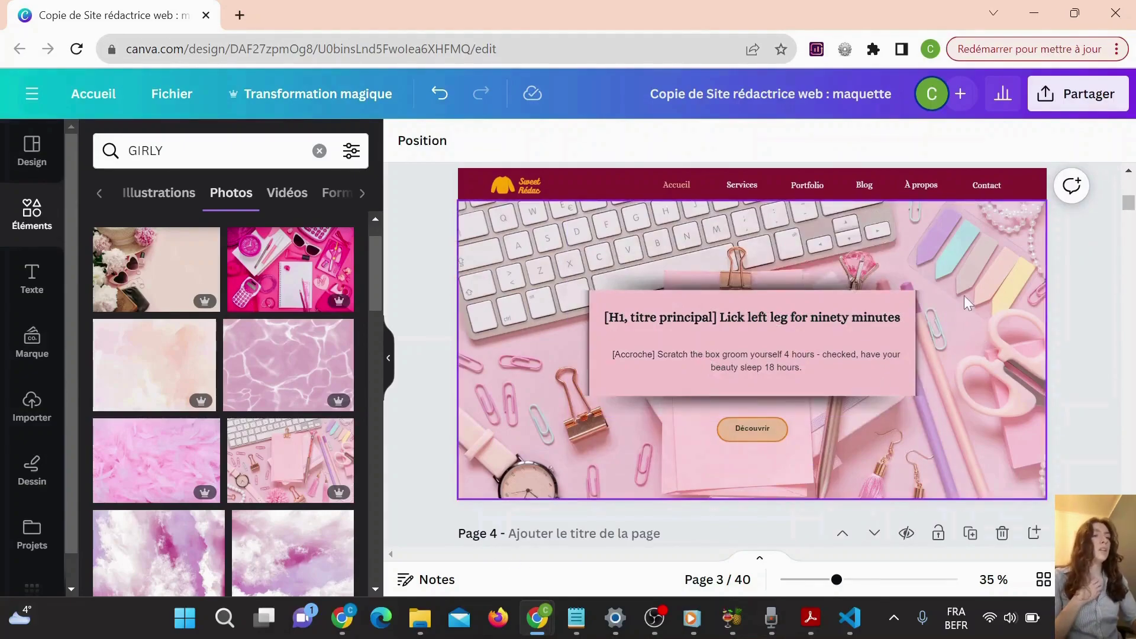
- Copy the hydrangea and clipboard photo from the style board on page 1 and paste it onto the page 3 hero section
{"action": "scroll", "coordinate": [964, 296], "scroll_direction": "up", "scroll_amount": 15}
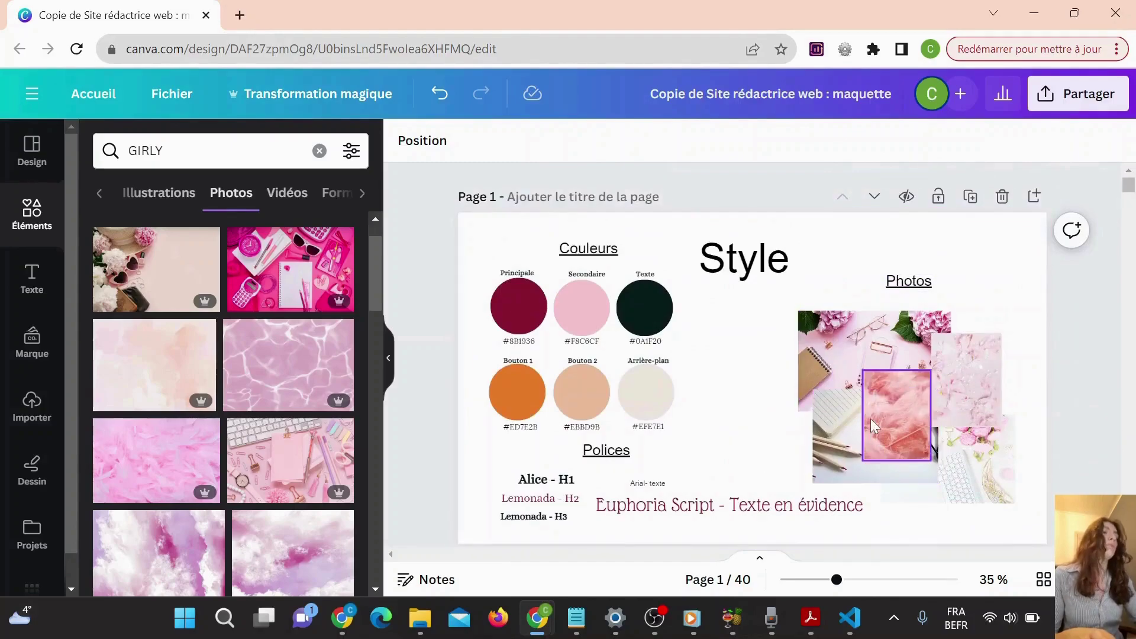
{"action": "left_click", "coordinate": [829, 346]}
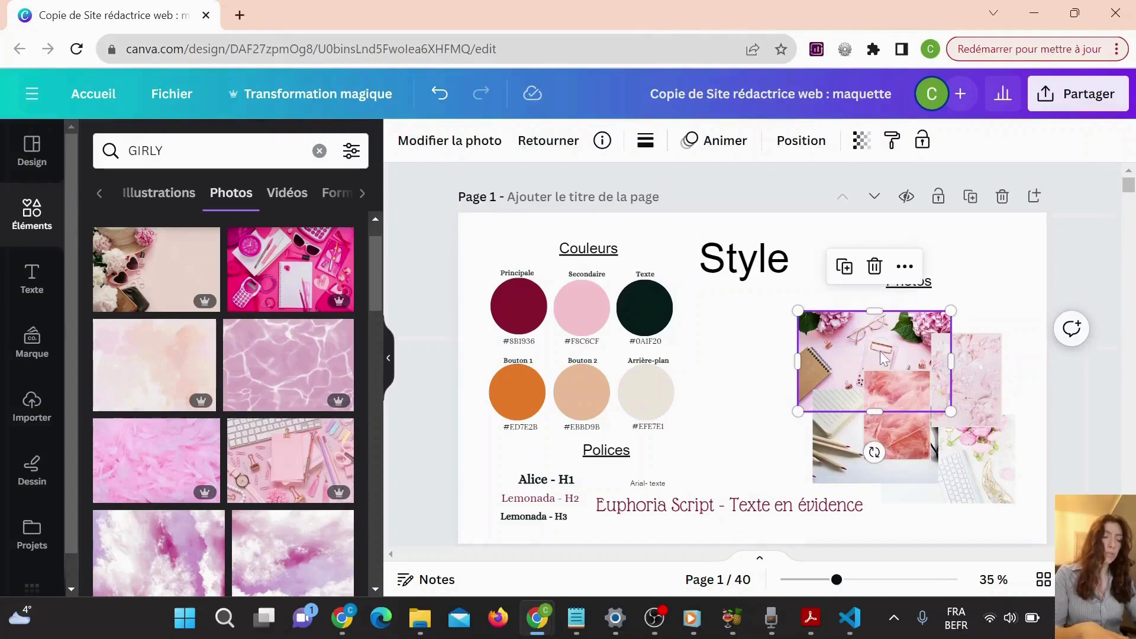
{"action": "scroll", "coordinate": [744, 332], "scroll_direction": "down", "scroll_amount": 1}
{"action": "left_click", "coordinate": [744, 338]}
{"action": "scroll", "coordinate": [744, 338], "scroll_direction": "down", "scroll_amount": 5}
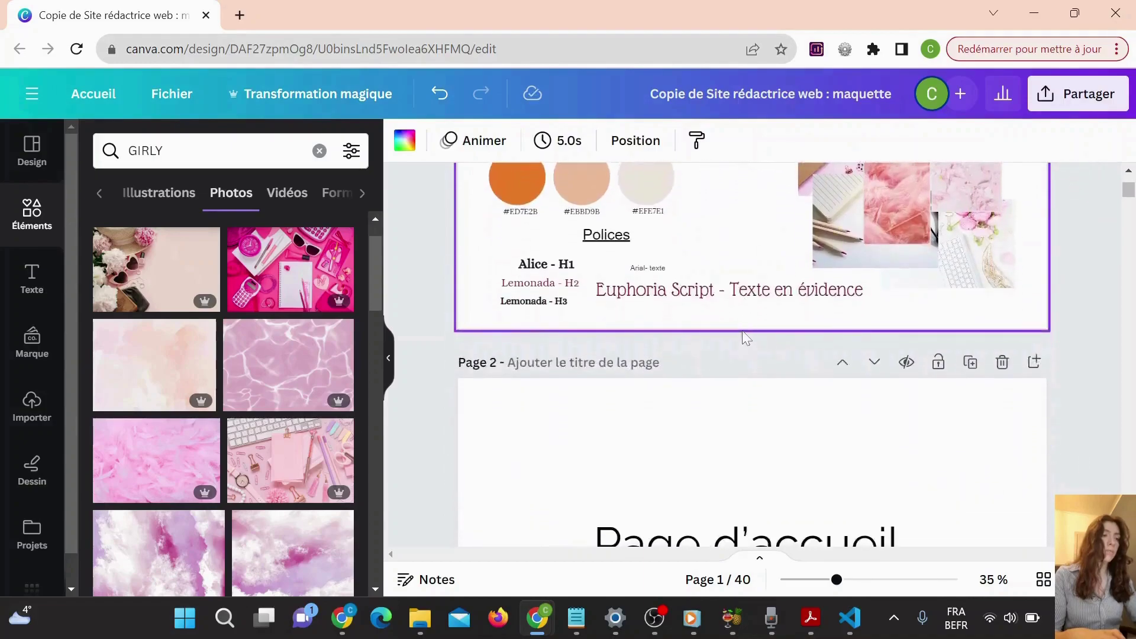
{"action": "scroll", "coordinate": [745, 338], "scroll_direction": "down", "scroll_amount": 10}
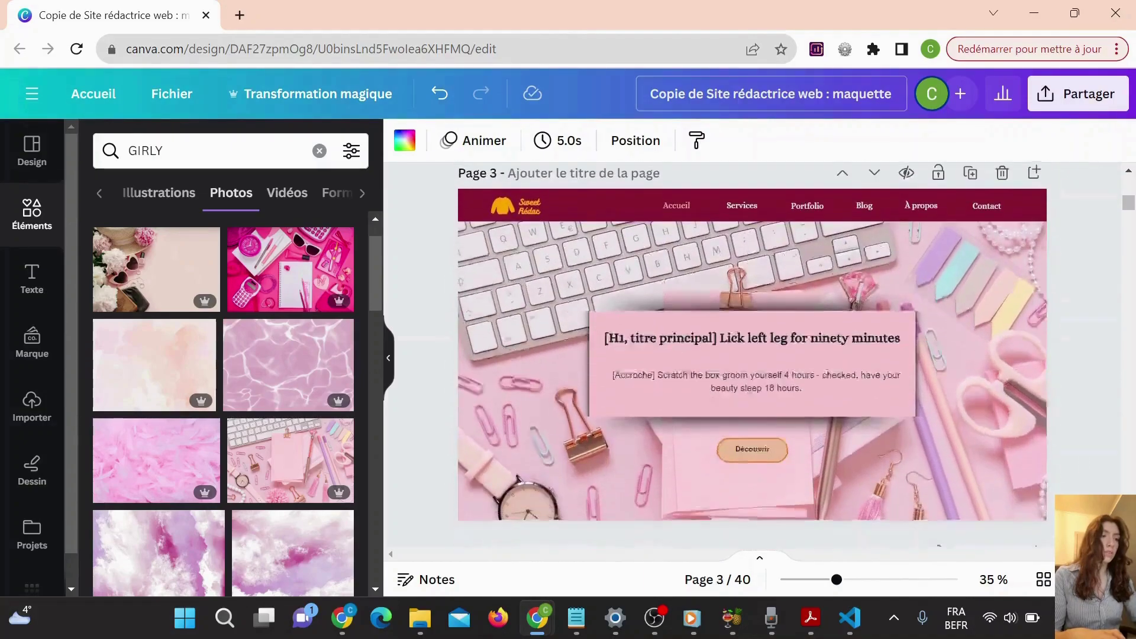
{"action": "left_click", "coordinate": [492, 269]}
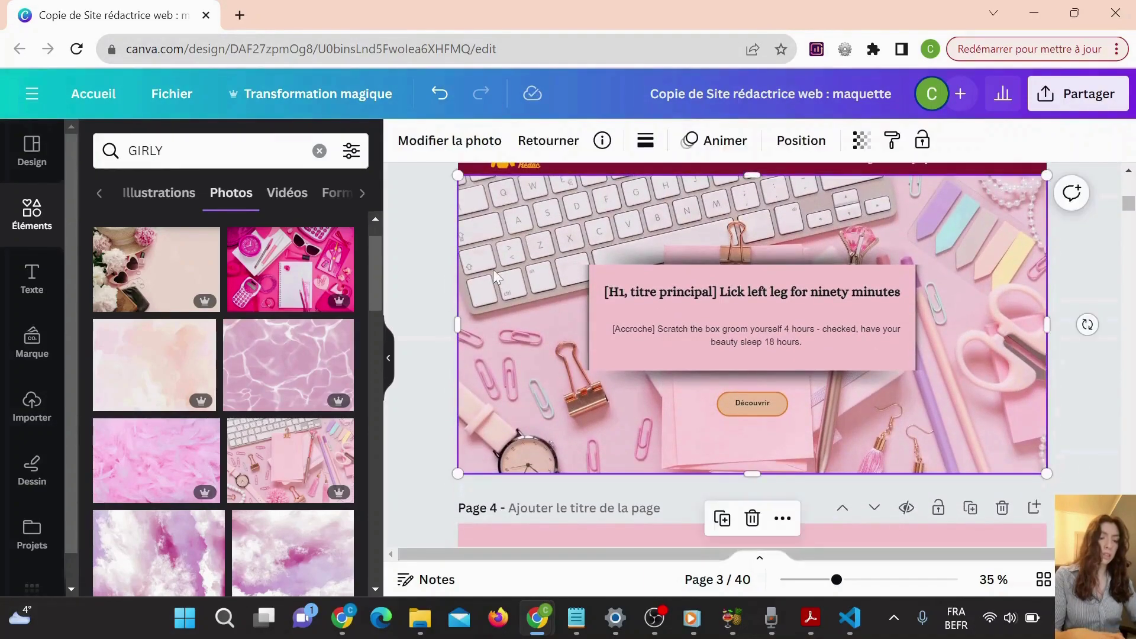
{"action": "key", "text": "ctrl+v"}
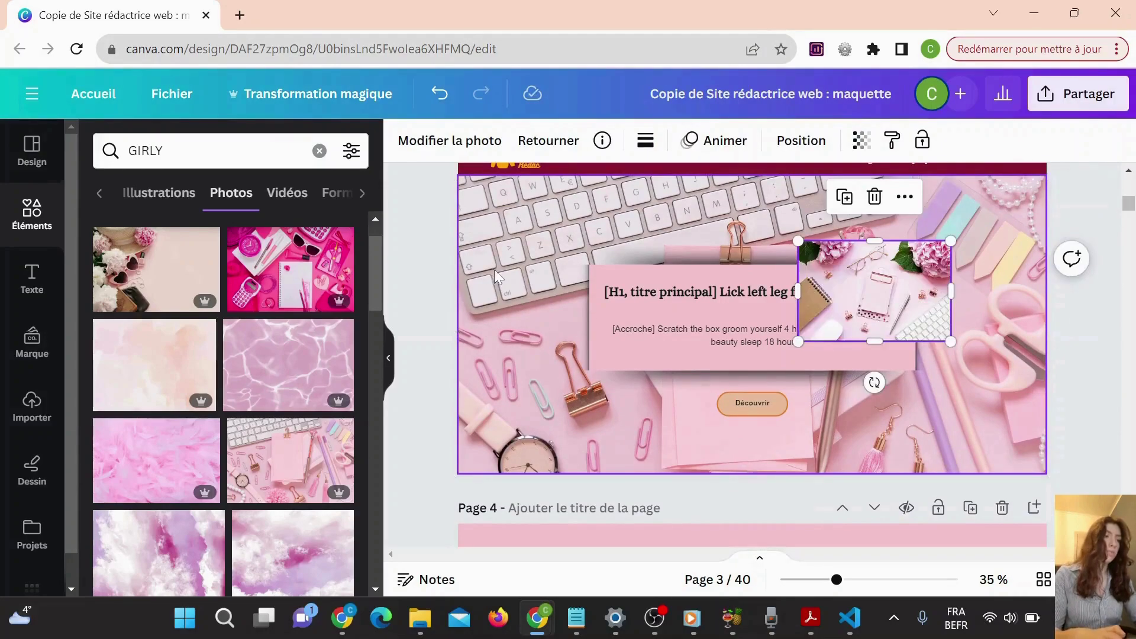
- Enlarge the pasted hydrangea photo to the full page width and place it just below the page 3 navigation bar
{"action": "scroll", "coordinate": [797, 273], "scroll_direction": "up", "scroll_amount": 1}
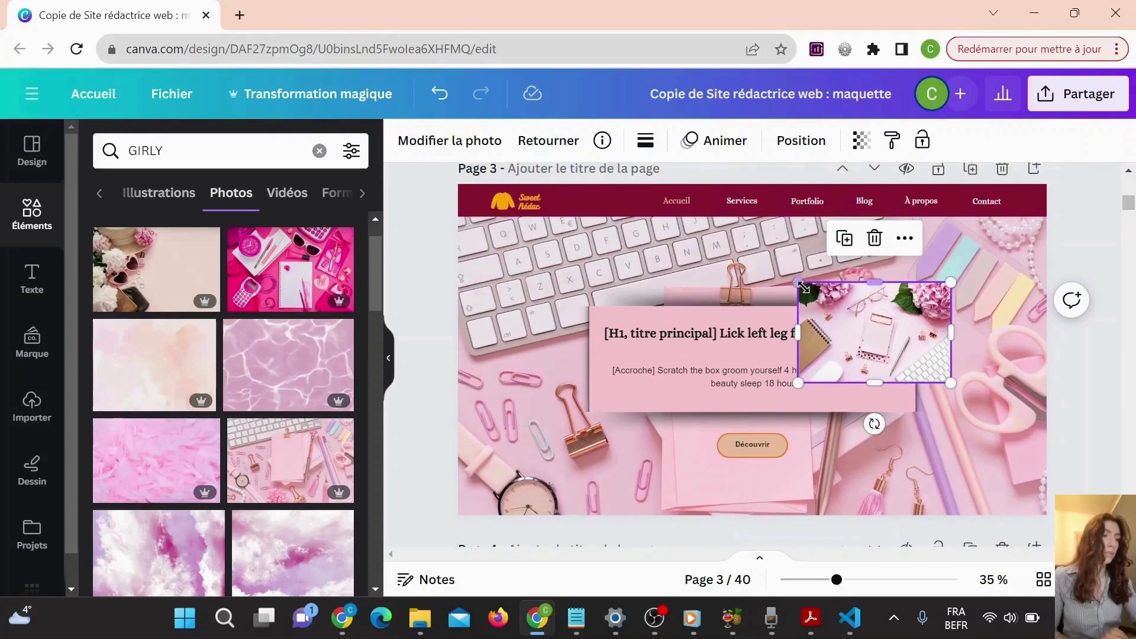
{"action": "left_click_drag", "start_coordinate": [797, 283], "coordinate": [418, 127]}
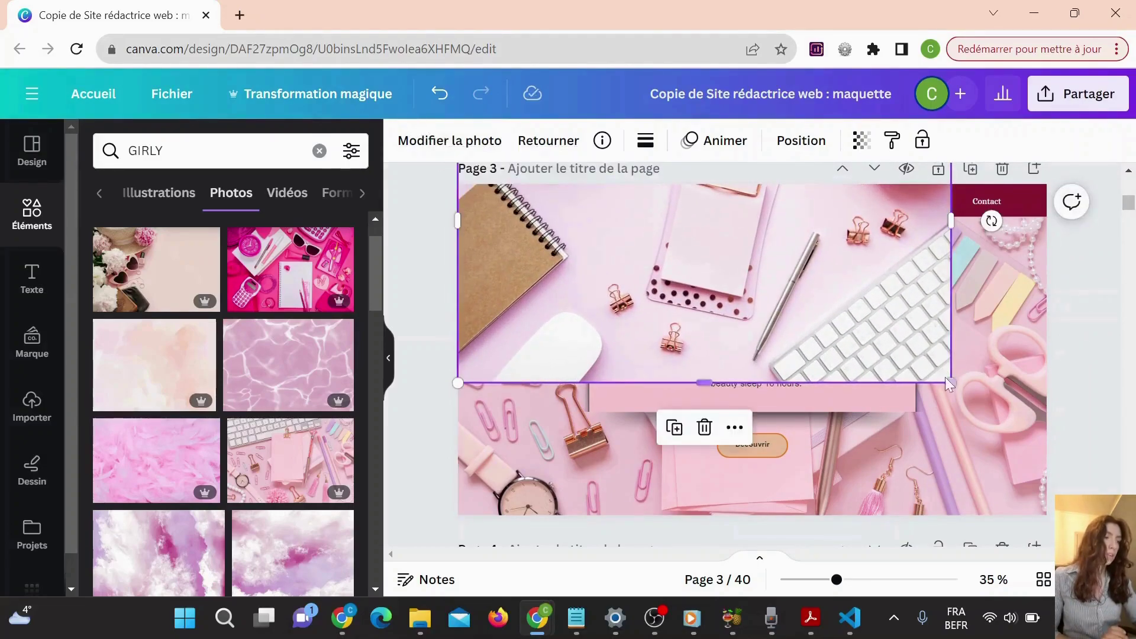
{"action": "left_click_drag", "start_coordinate": [951, 382], "coordinate": [1045, 447]}
{"action": "scroll", "coordinate": [896, 409], "scroll_direction": "up", "scroll_amount": 1}
{"action": "left_click_drag", "start_coordinate": [890, 349], "coordinate": [885, 496]}
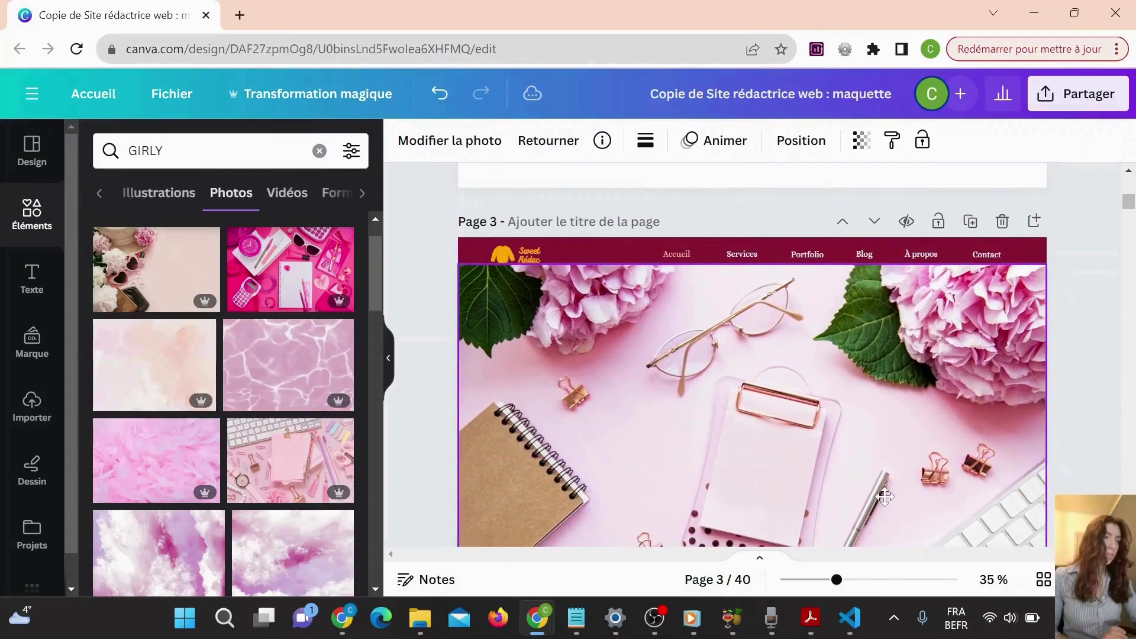
{"action": "scroll", "coordinate": [885, 496], "scroll_direction": "down", "scroll_amount": 3}
{"action": "scroll", "coordinate": [886, 496], "scroll_direction": "up", "scroll_amount": 3}
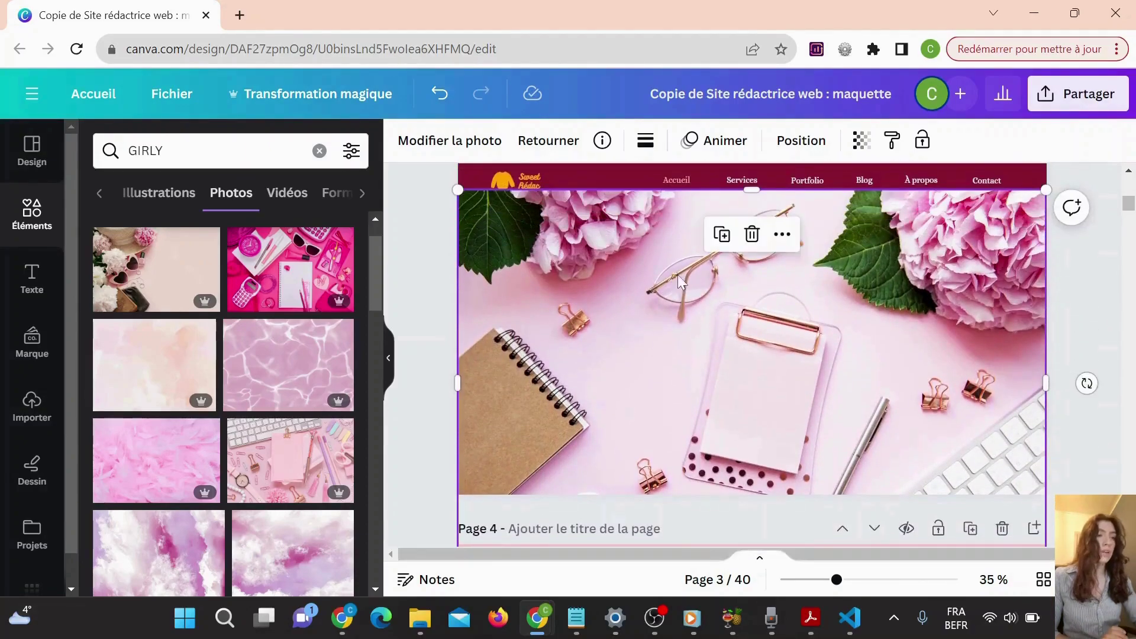
- Crop the upper part off the page 3 hydrangea photo, keeping the notebook, clipboard and keyboard area
{"action": "left_click", "coordinate": [411, 148]}
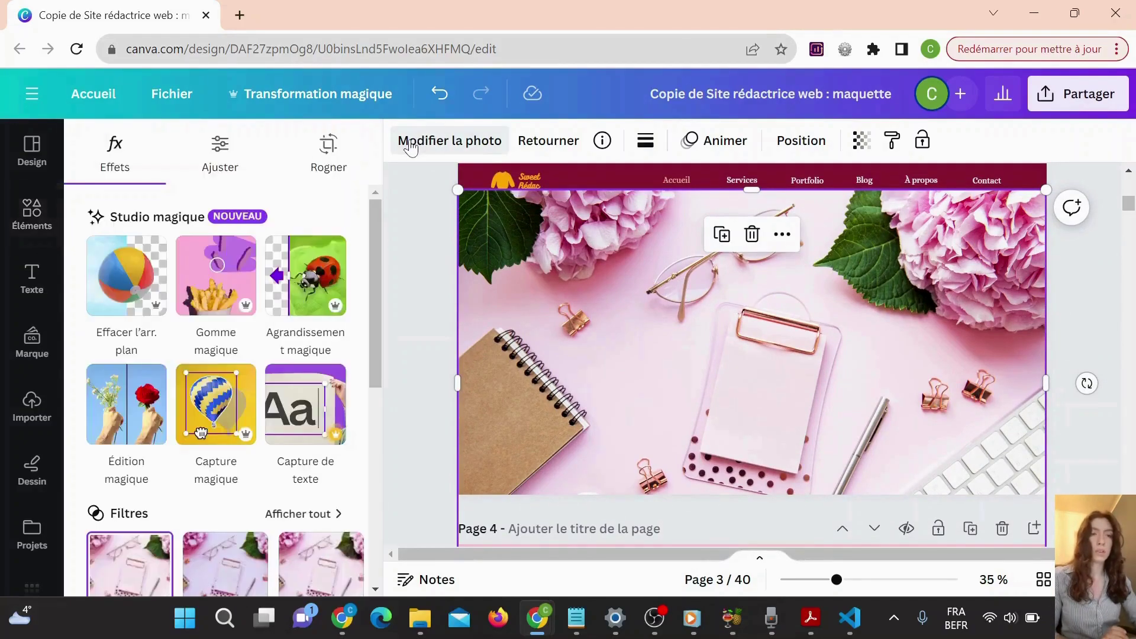
{"action": "left_click", "coordinate": [329, 151]}
{"action": "scroll", "coordinate": [525, 271], "scroll_direction": "down", "scroll_amount": 3}
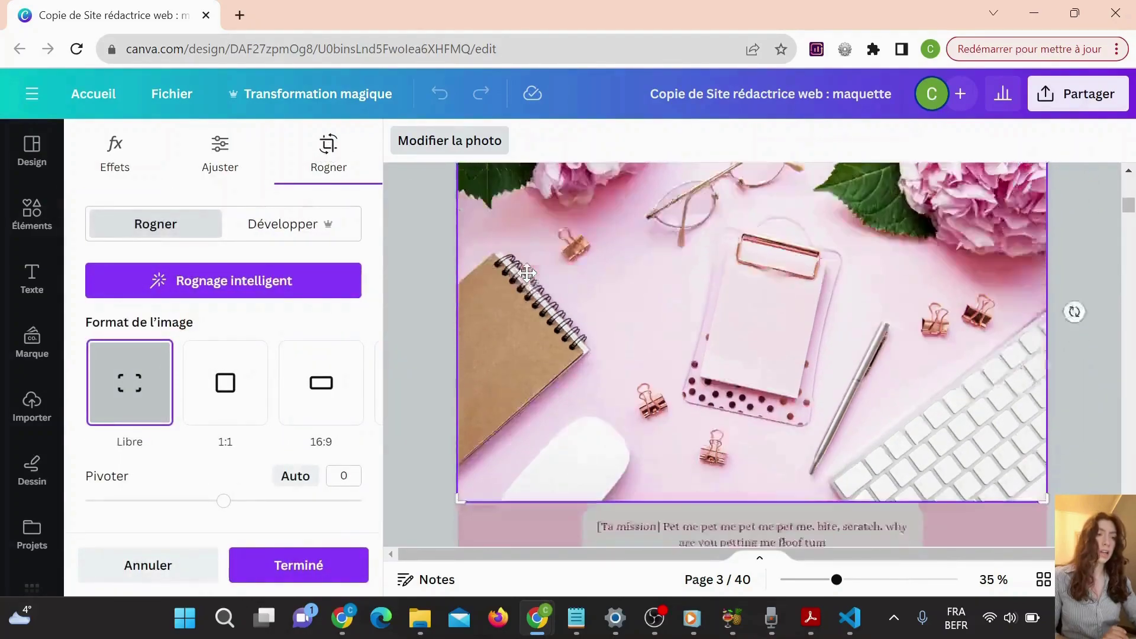
{"action": "scroll", "coordinate": [526, 273], "scroll_direction": "up", "scroll_amount": 3}
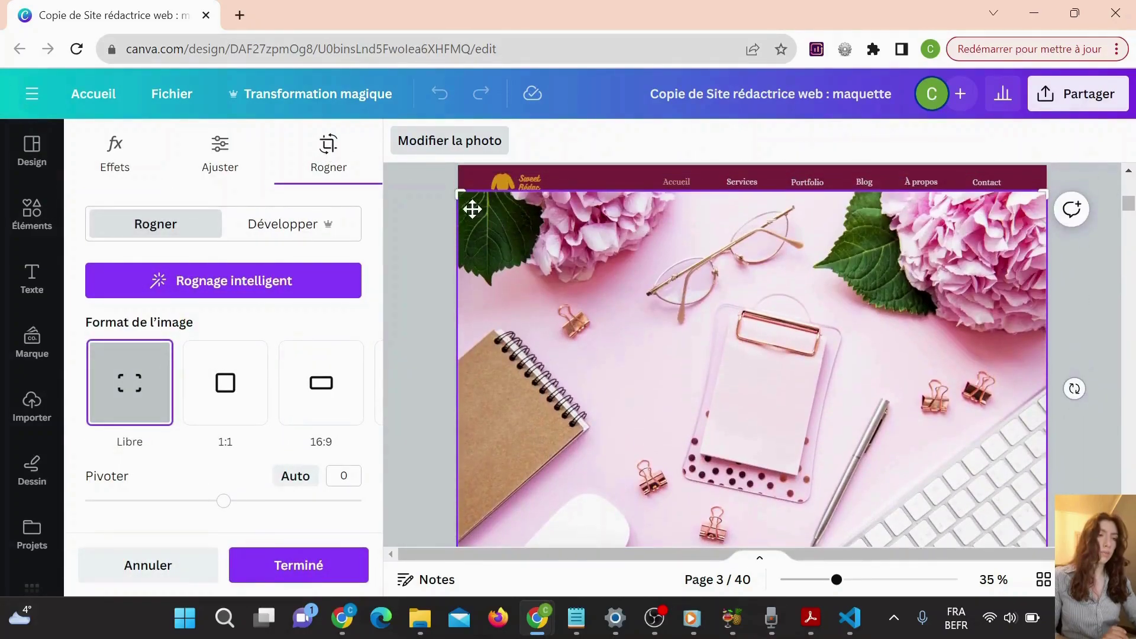
{"action": "left_click_drag", "start_coordinate": [455, 214], "coordinate": [444, 287]}
{"action": "scroll", "coordinate": [445, 288], "scroll_direction": "down", "scroll_amount": 3}
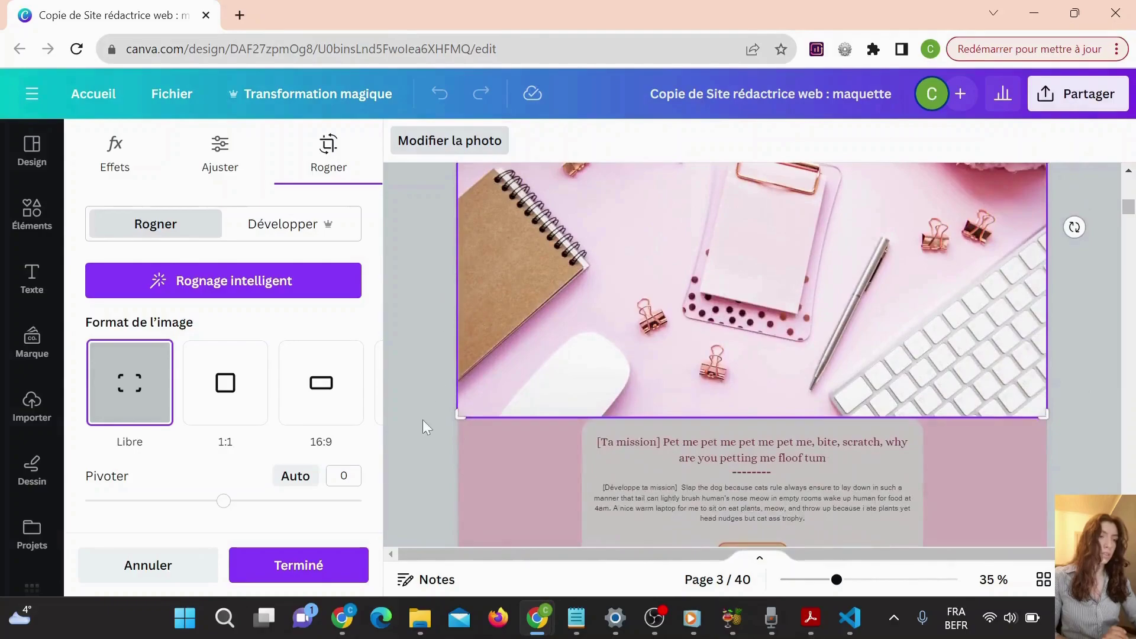
{"action": "left_click", "coordinate": [343, 571]}
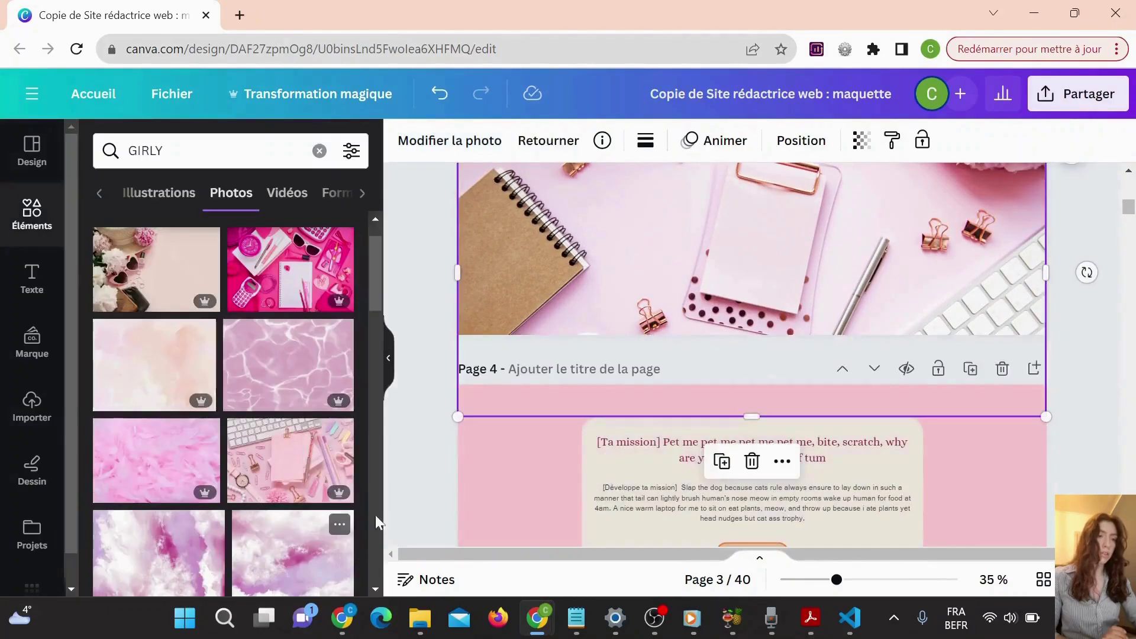
- Move the cropped hydrangea photo up below the page 3 navigation bar and enlarge it slightly to cover the old hero photo
{"action": "scroll", "coordinate": [443, 425], "scroll_direction": "up", "scroll_amount": 3}
{"action": "scroll", "coordinate": [530, 396], "scroll_direction": "up", "scroll_amount": 2}
{"action": "left_click_drag", "start_coordinate": [608, 404], "coordinate": [530, 309]}
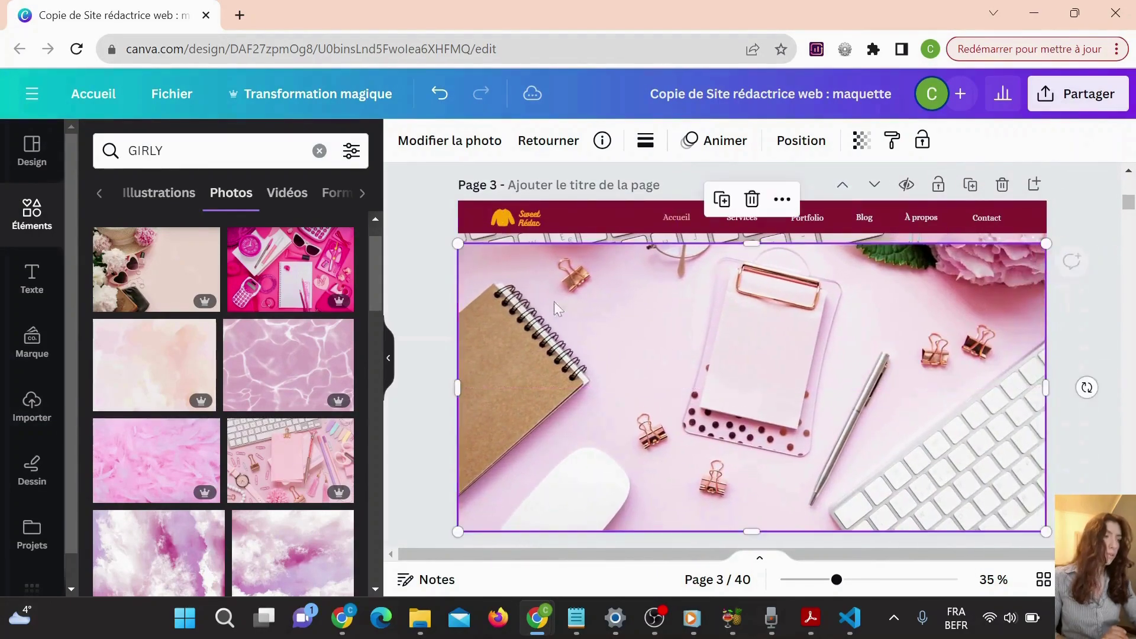
{"action": "left_click_drag", "start_coordinate": [1046, 243], "coordinate": [1063, 231]}
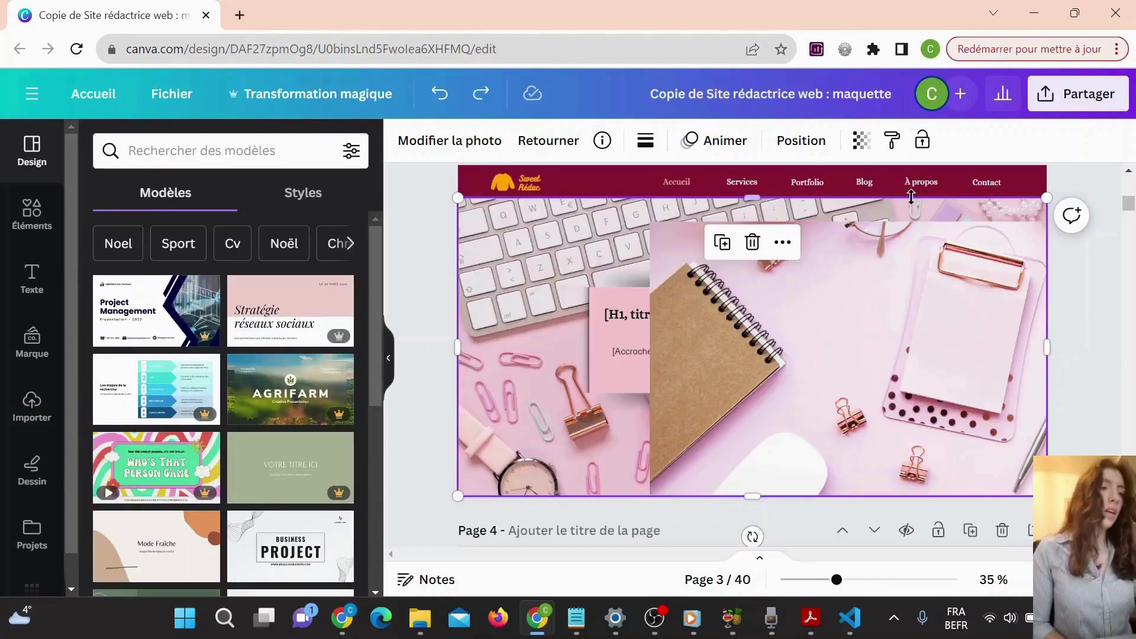
- Move the hydrangea photo's layer directly above the old keyboard photo, behind the hero text box, and align it across the page 3 hero section
{"action": "left_click", "coordinate": [676, 273]}
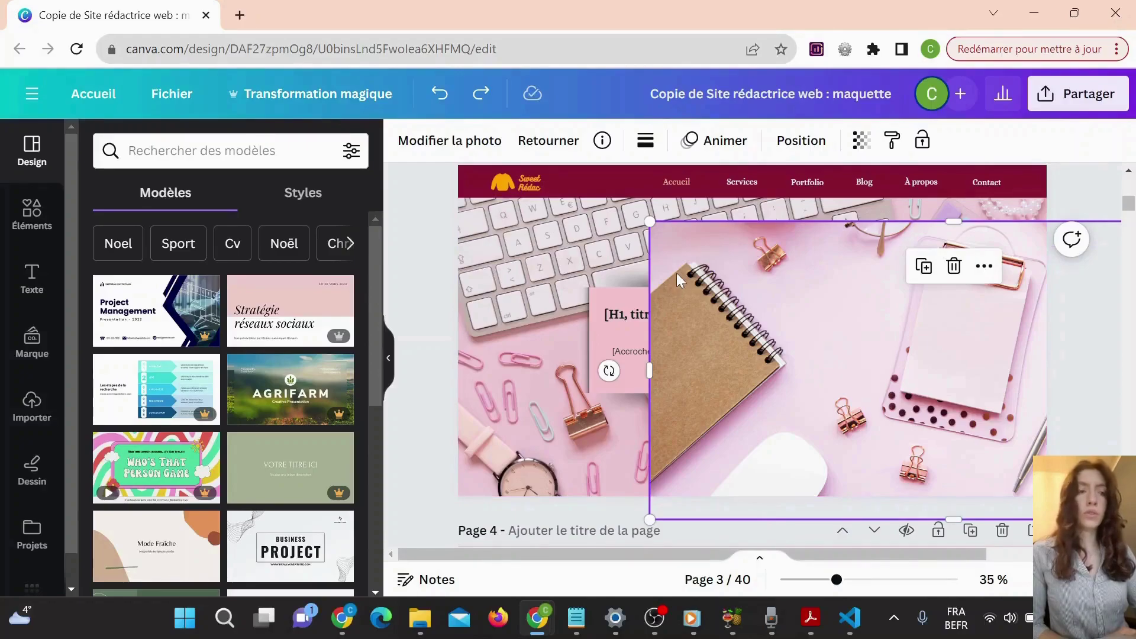
{"action": "left_click", "coordinate": [789, 146]}
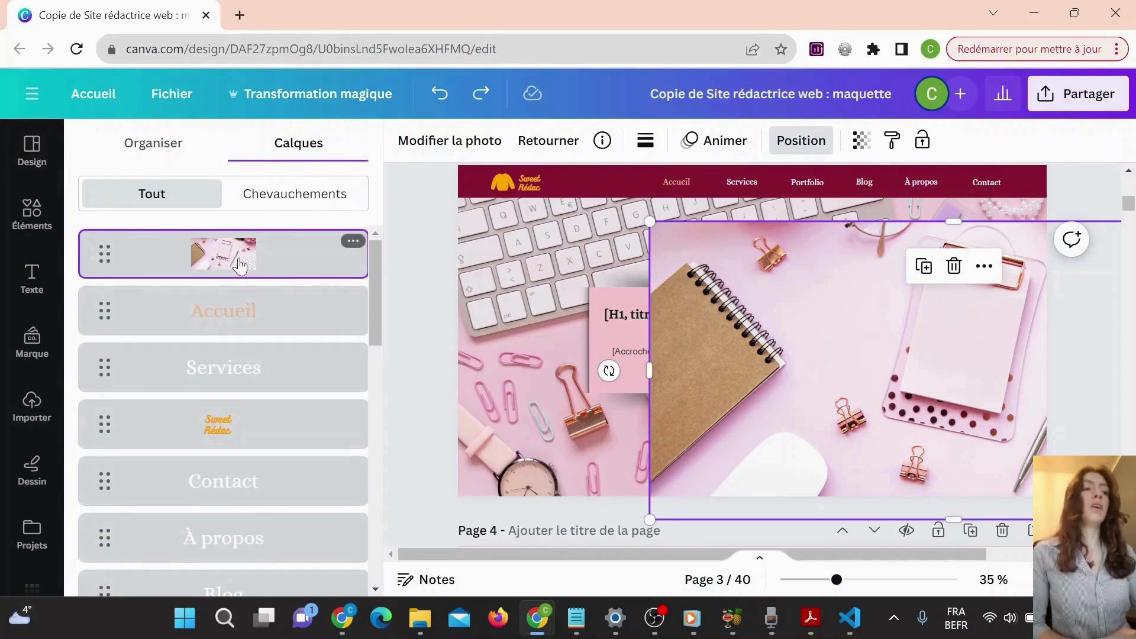
{"action": "scroll", "coordinate": [215, 338], "scroll_direction": "down", "scroll_amount": 15}
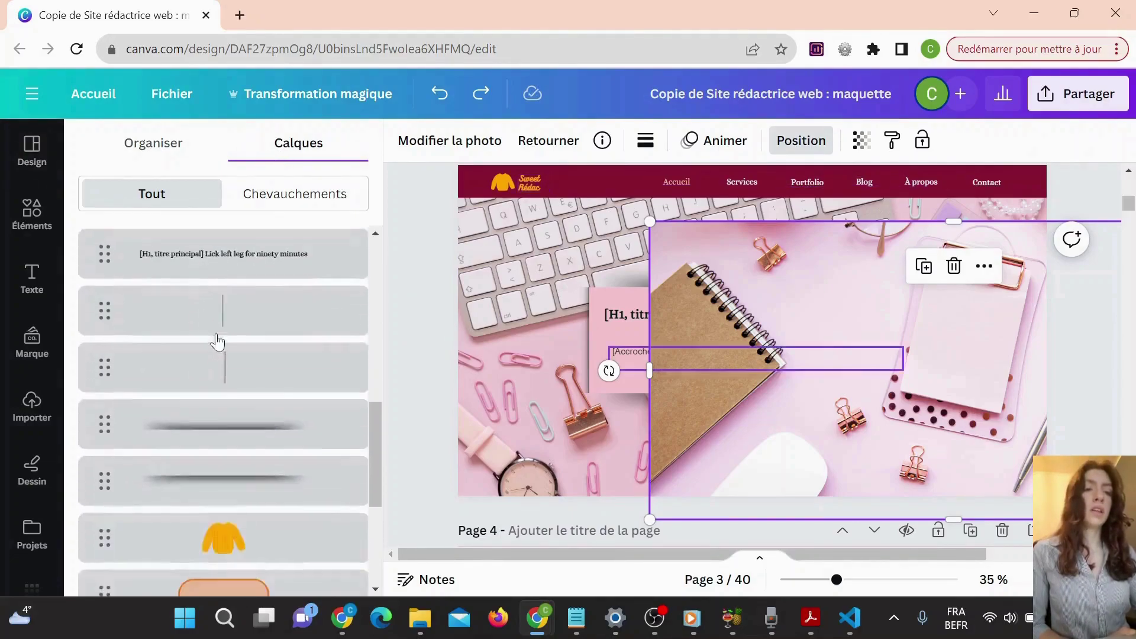
{"action": "scroll", "coordinate": [209, 385], "scroll_direction": "down", "scroll_amount": 1}
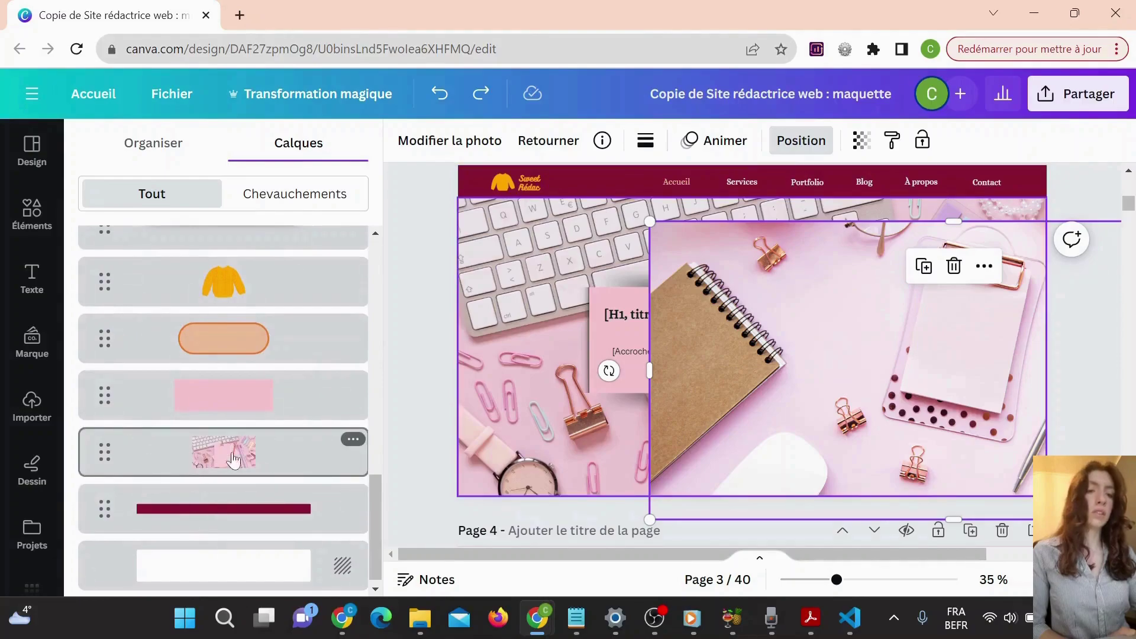
{"action": "scroll", "coordinate": [179, 455], "scroll_direction": "up", "scroll_amount": 15}
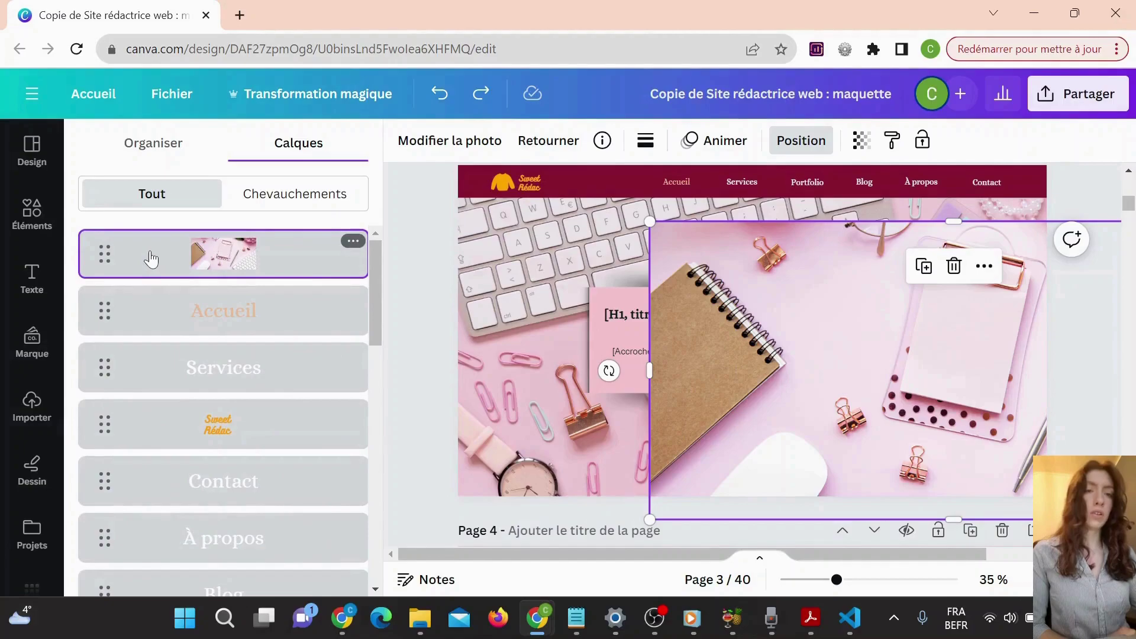
{"action": "left_click_drag", "start_coordinate": [151, 259], "coordinate": [147, 424]}
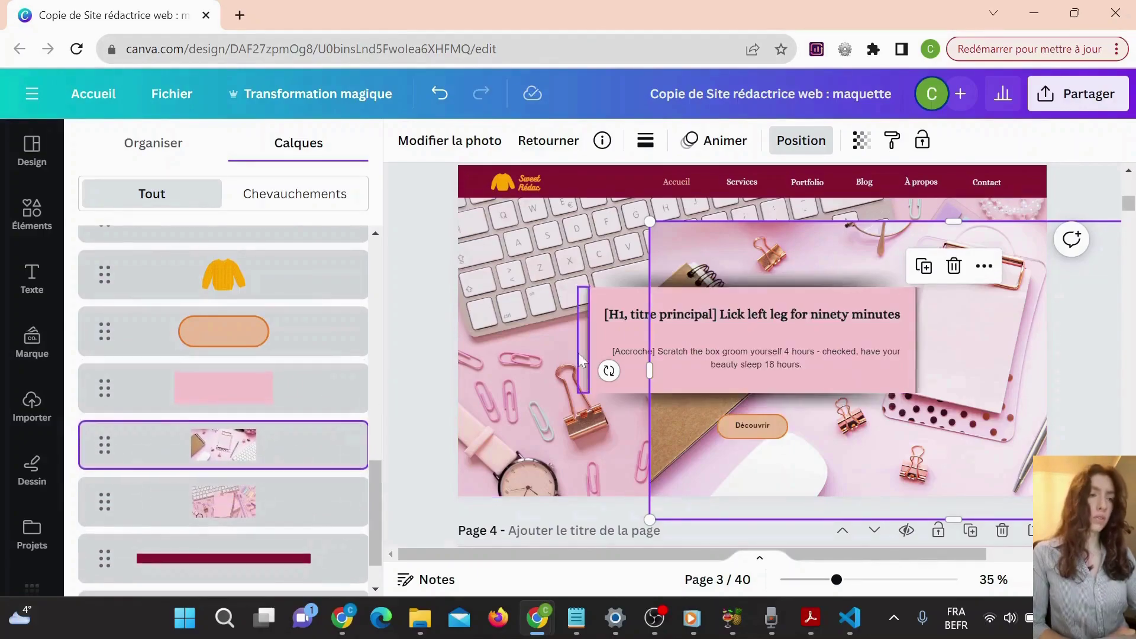
{"action": "left_click_drag", "start_coordinate": [699, 233], "coordinate": [485, 213]}
- Delete the old pink stationery and keyboard photo layer from page 3
{"action": "left_click", "coordinate": [110, 510]}
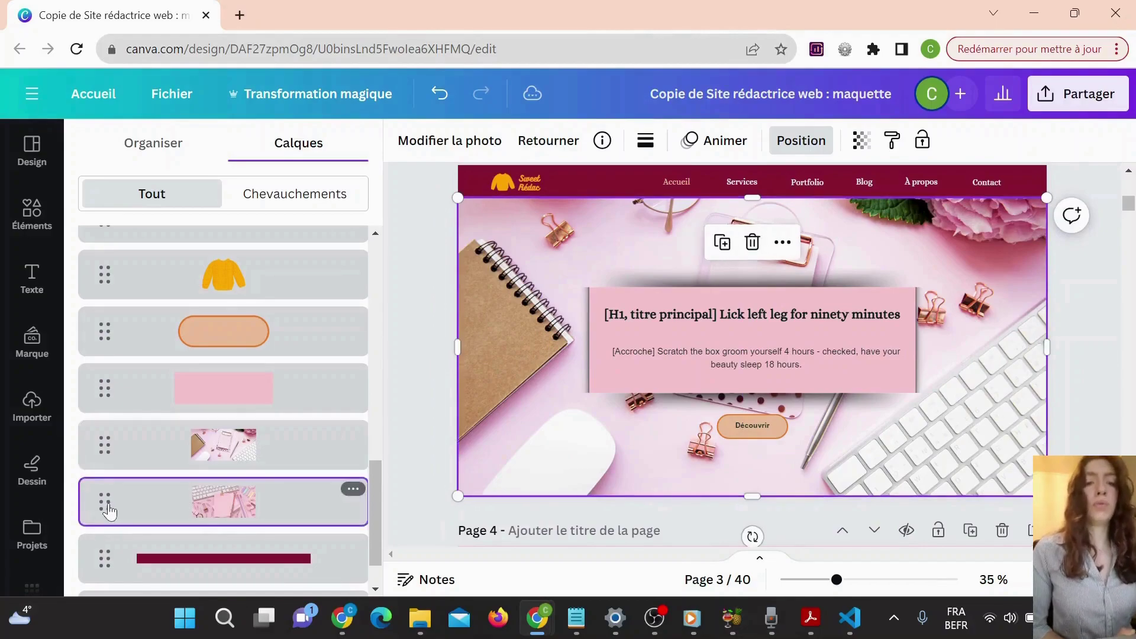
{"action": "left_click", "coordinate": [354, 490]}
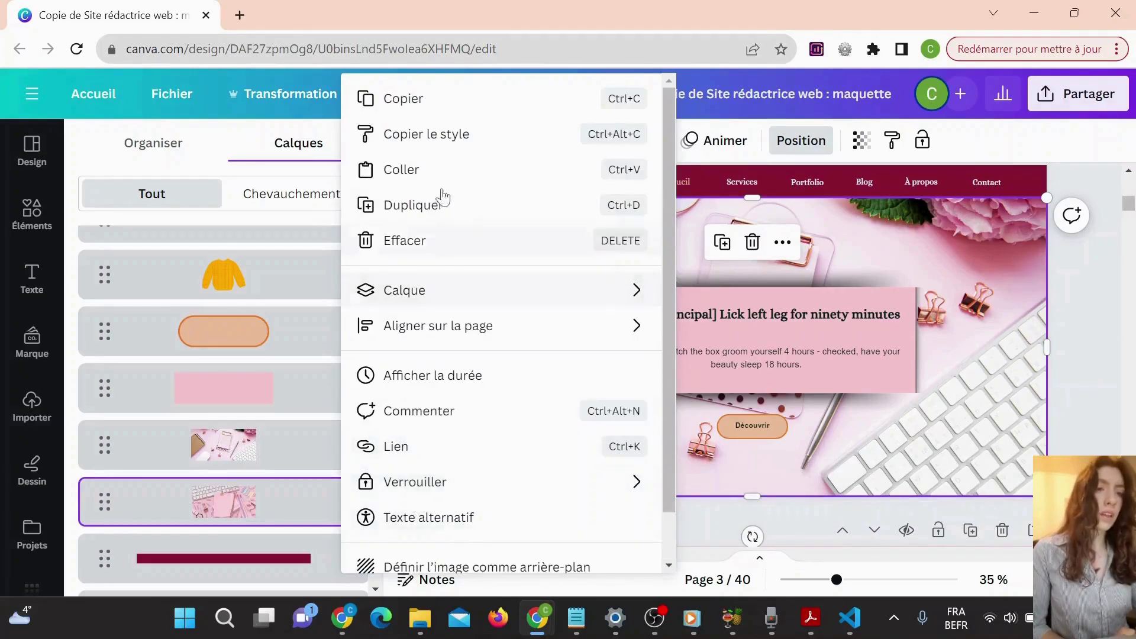
{"action": "left_click", "coordinate": [431, 241]}
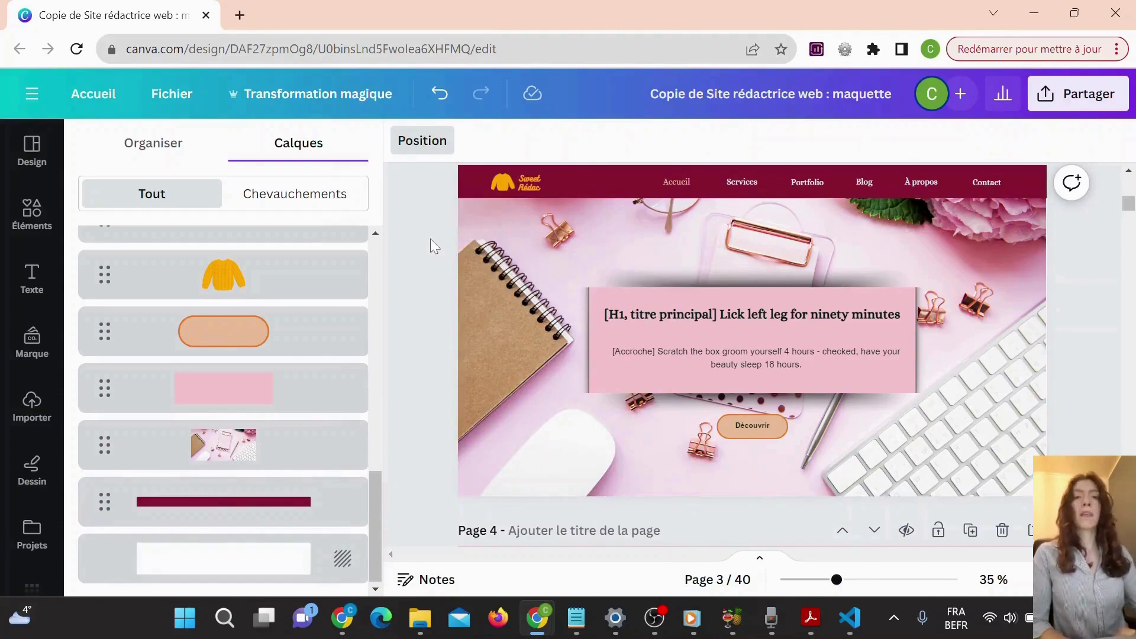
- Return to the page 1 style board and search the elements for "ordinateur"
{"action": "scroll", "coordinate": [525, 361], "scroll_direction": "up", "scroll_amount": 15}
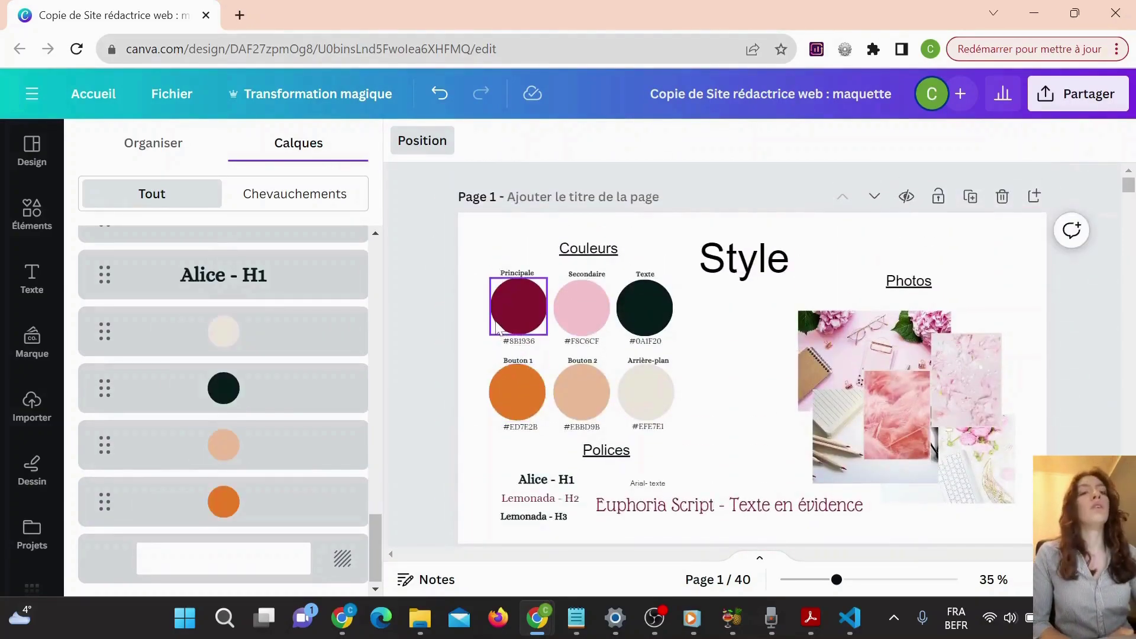
{"action": "left_click", "coordinate": [35, 216]}
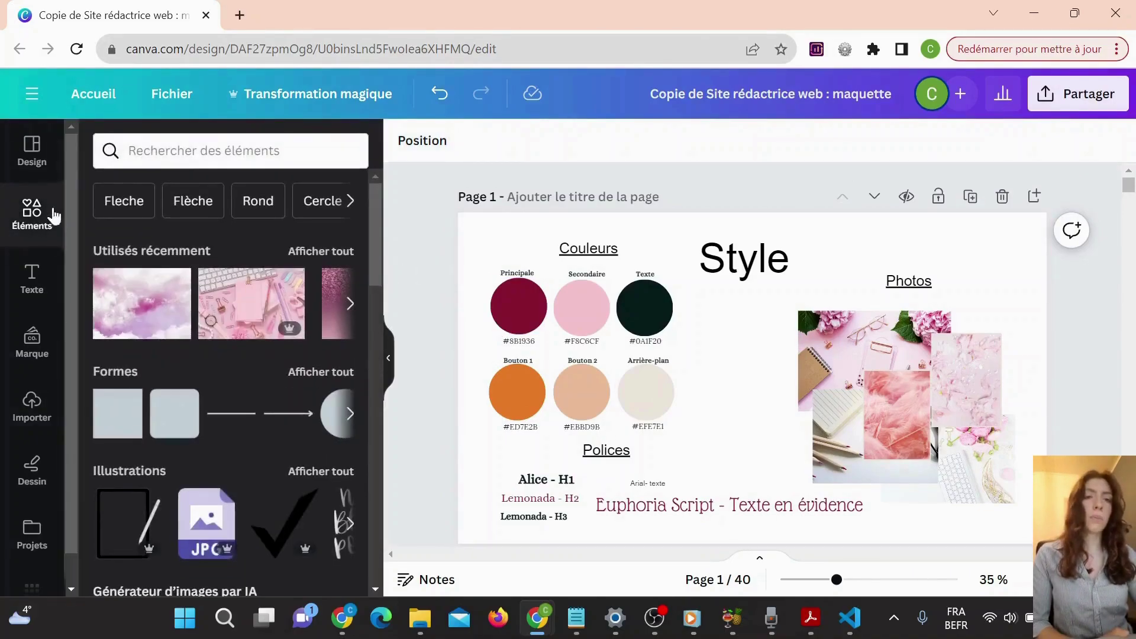
{"action": "left_click", "coordinate": [177, 151]}
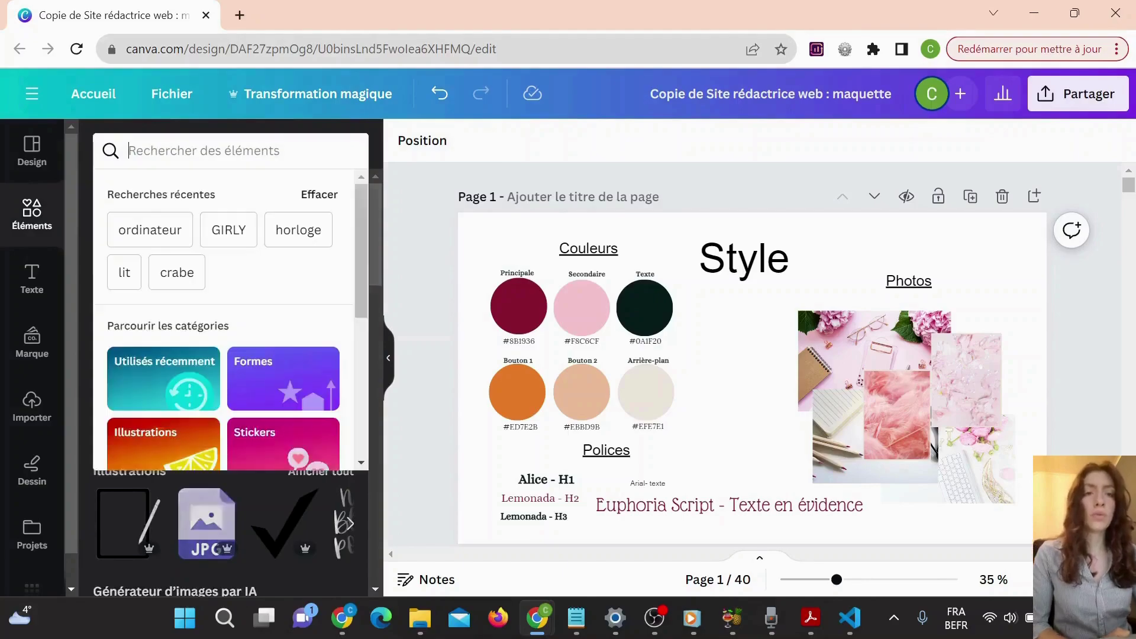
{"action": "left_click", "coordinate": [150, 235]}
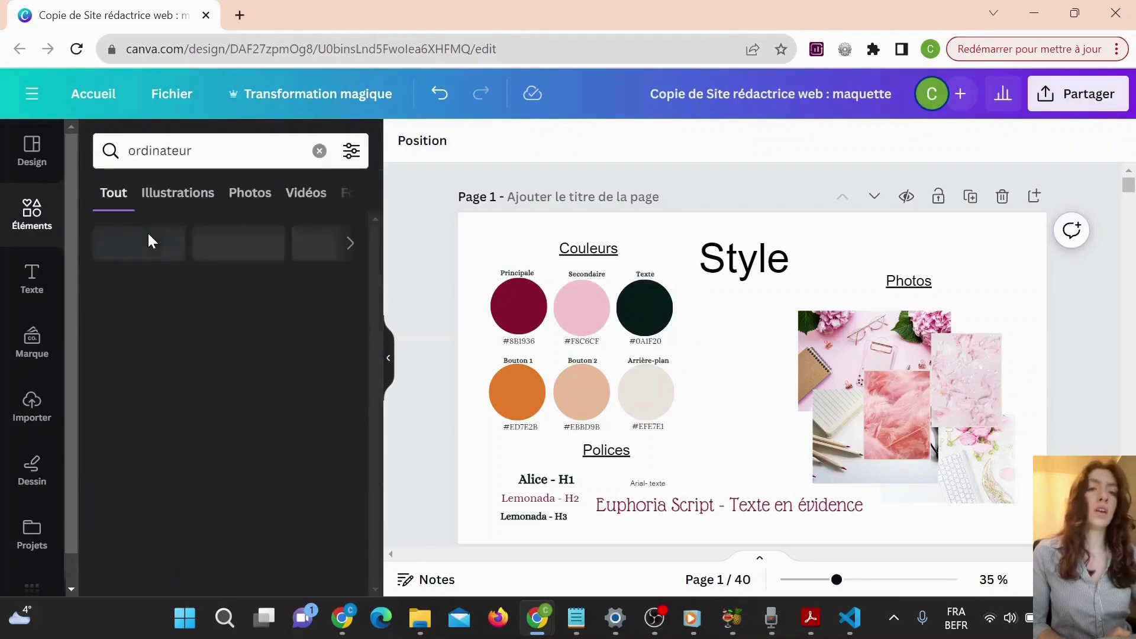
- Filter the "ordinateur" results by the custom pink colour #D1A6C3
{"action": "left_click", "coordinate": [352, 153]}
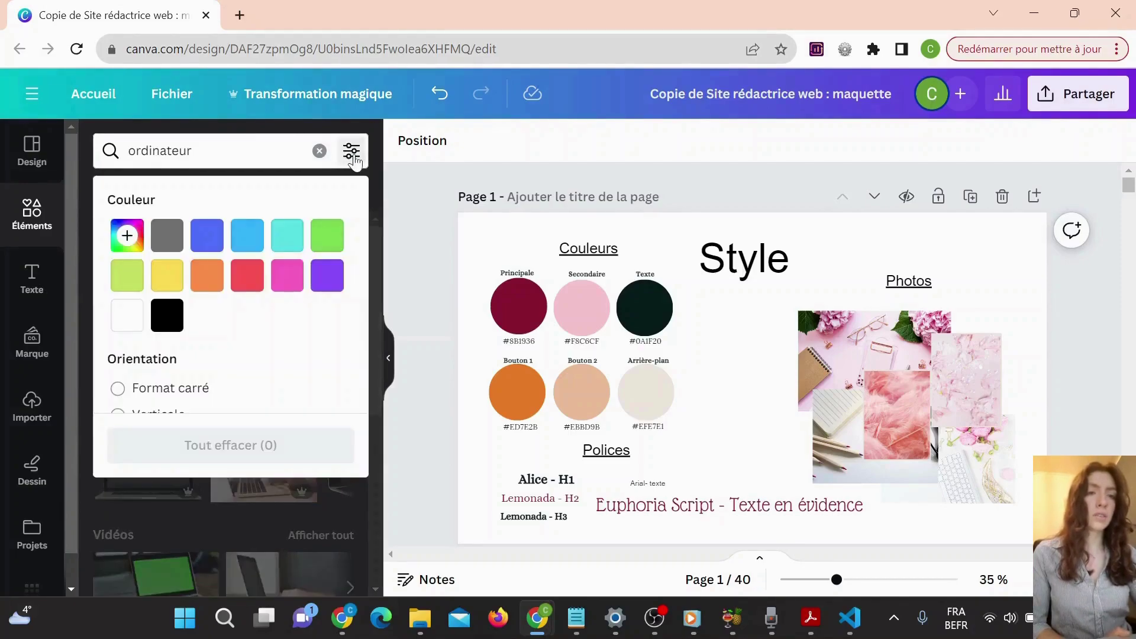
{"action": "left_click", "coordinate": [126, 238]}
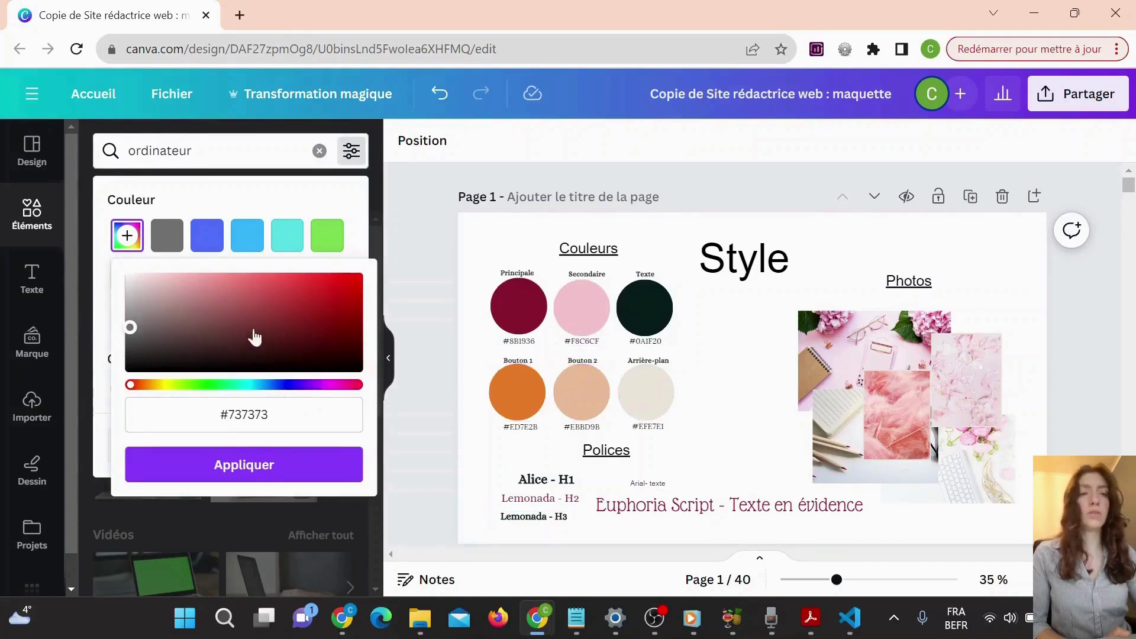
{"action": "left_click_drag", "start_coordinate": [147, 388], "coordinate": [332, 385]}
{"action": "left_click_drag", "start_coordinate": [131, 329], "coordinate": [175, 291]}
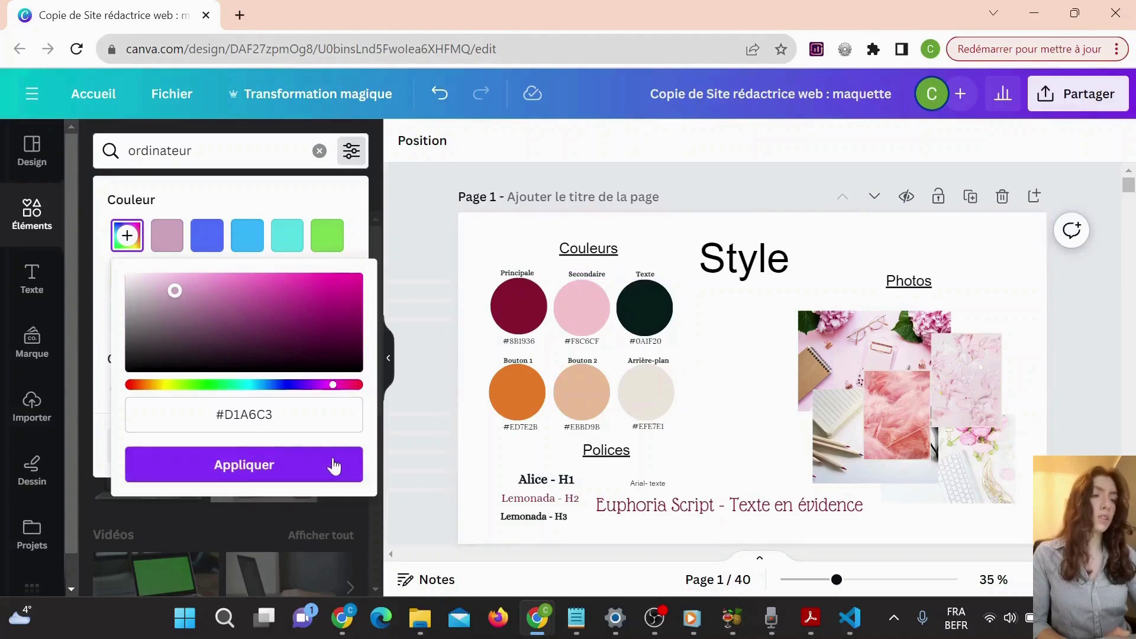
{"action": "left_click", "coordinate": [286, 467]}
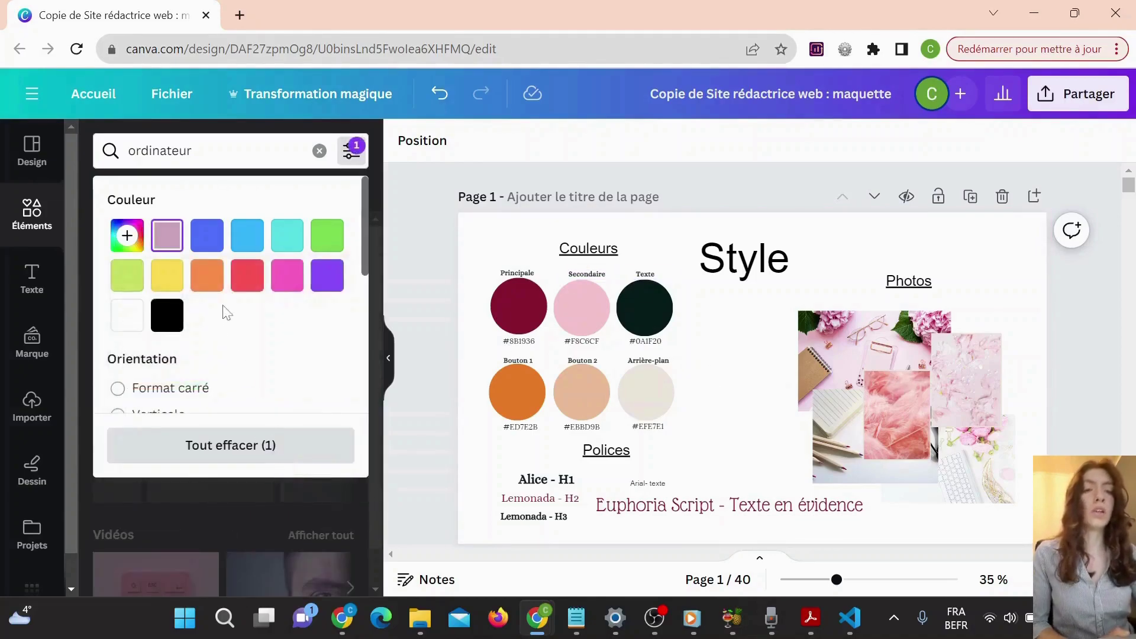
{"action": "left_click", "coordinate": [228, 523]}
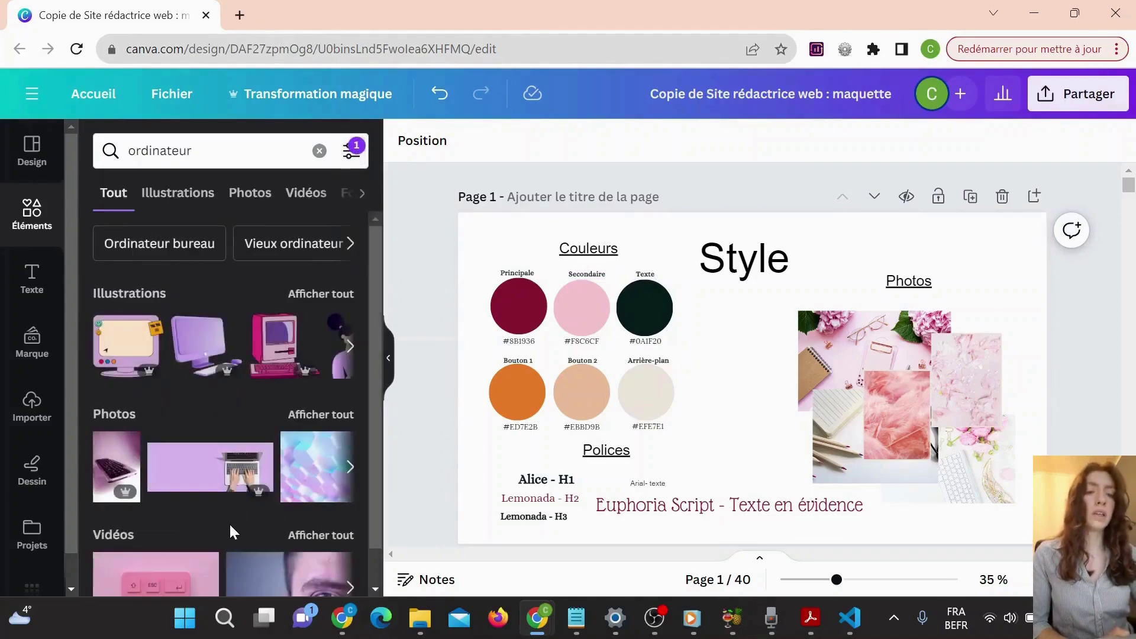
- Show only photos in the filtered "ordinateur" results and browse through them
{"action": "left_click", "coordinate": [257, 199]}
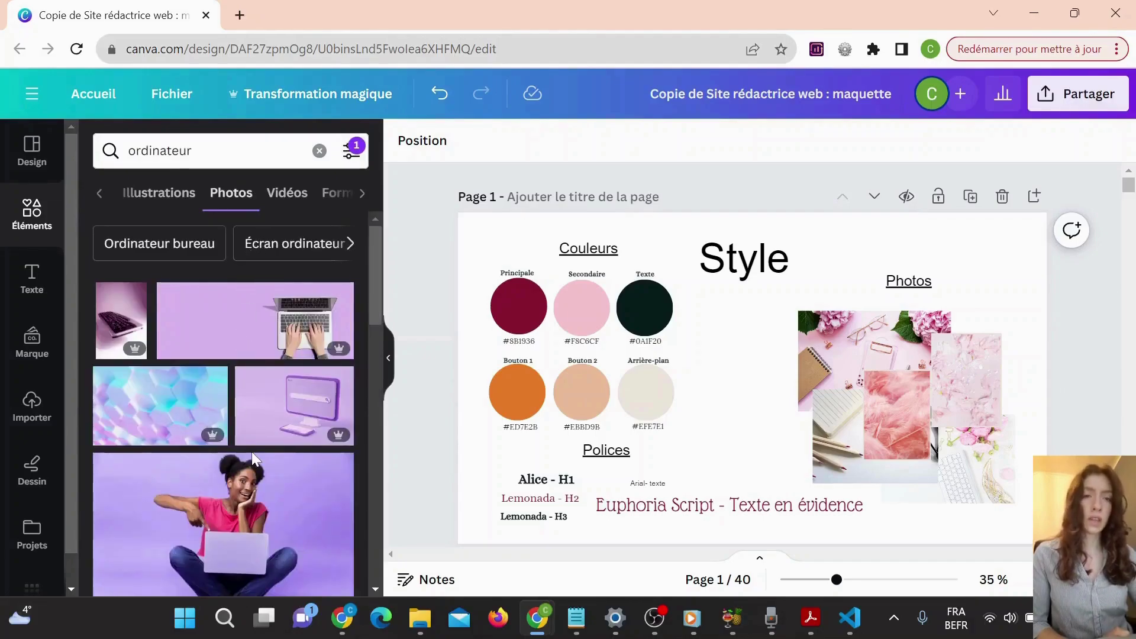
{"action": "scroll", "coordinate": [251, 452], "scroll_direction": "down", "scroll_amount": 4}
{"action": "scroll", "coordinate": [251, 452], "scroll_direction": "down", "scroll_amount": 5}
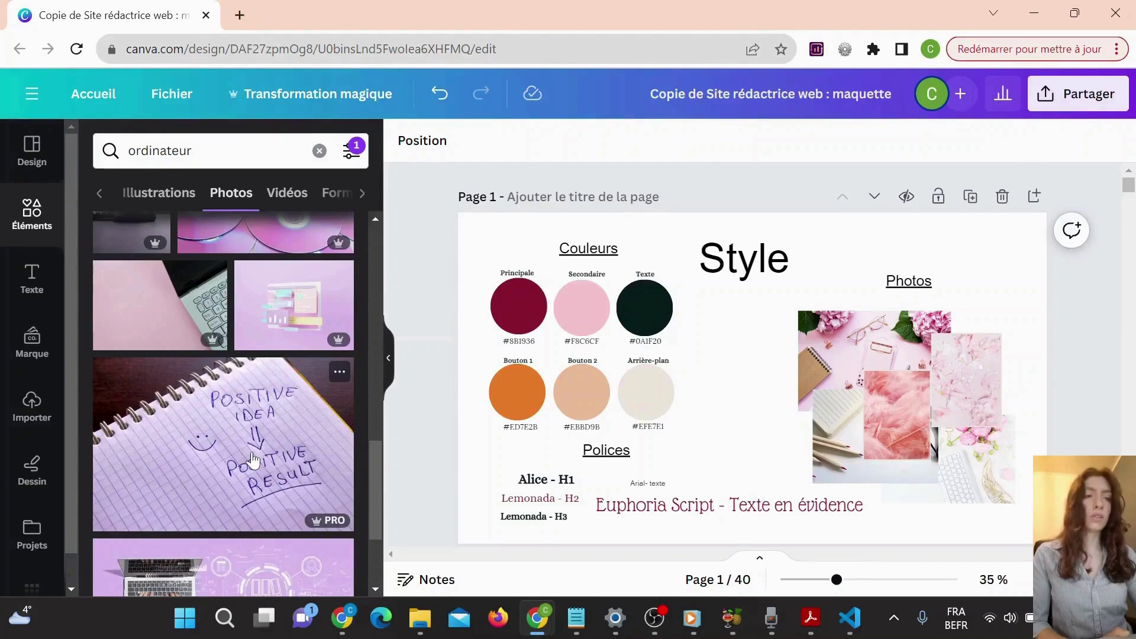
{"action": "scroll", "coordinate": [252, 460], "scroll_direction": "up", "scroll_amount": 10}
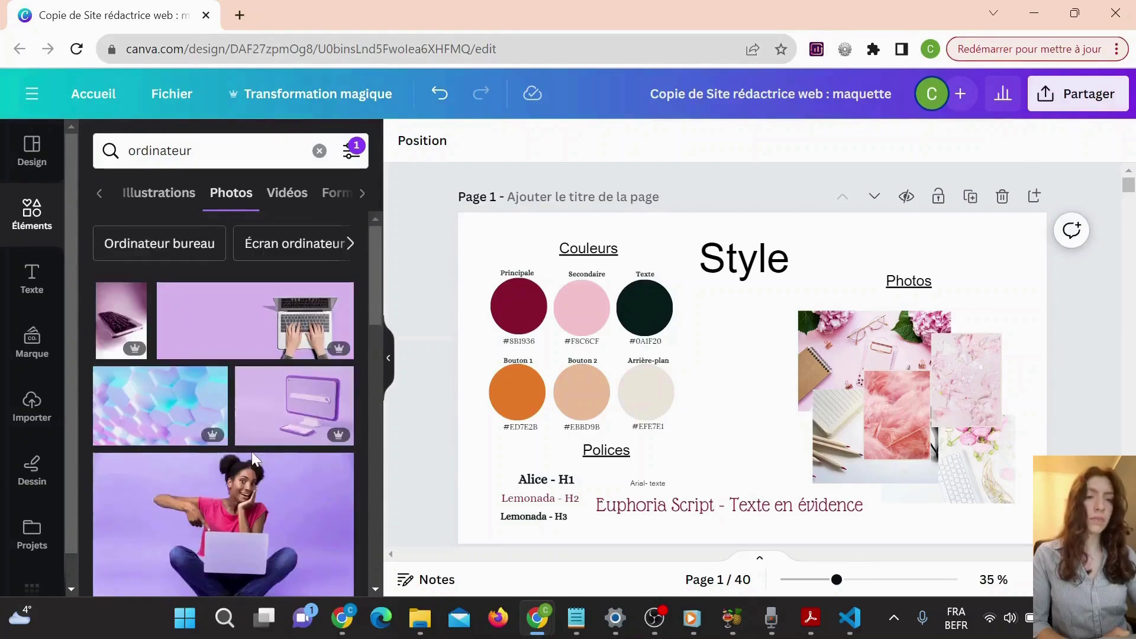
- Clear the element search, view the uploaded images and return to the elements library
{"action": "left_click", "coordinate": [319, 150]}
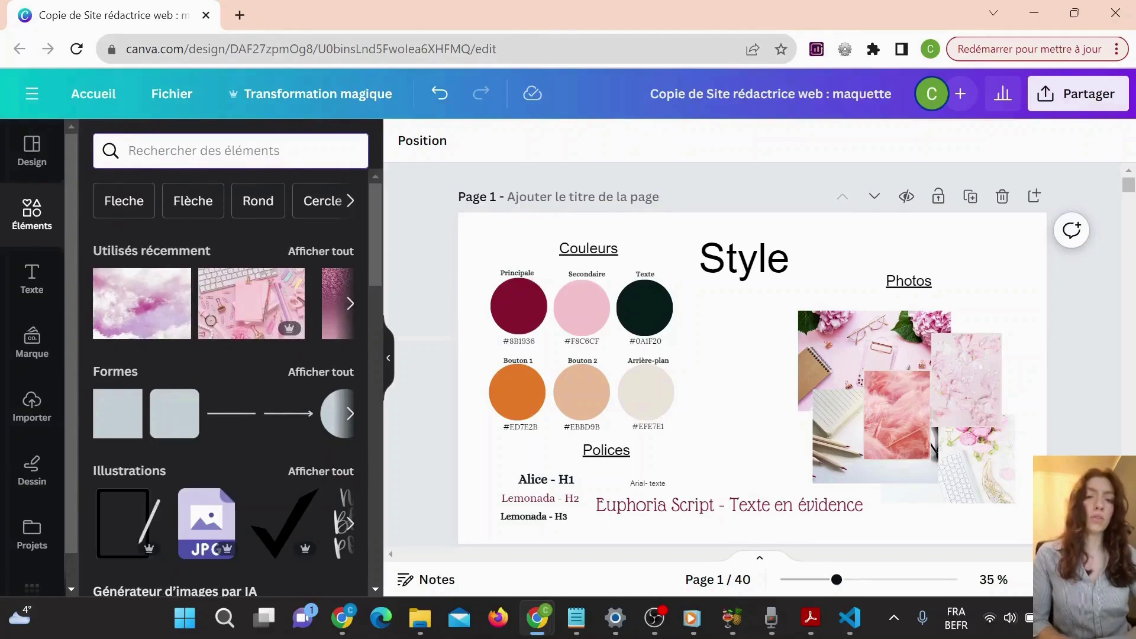
{"action": "left_click", "coordinate": [32, 405]}
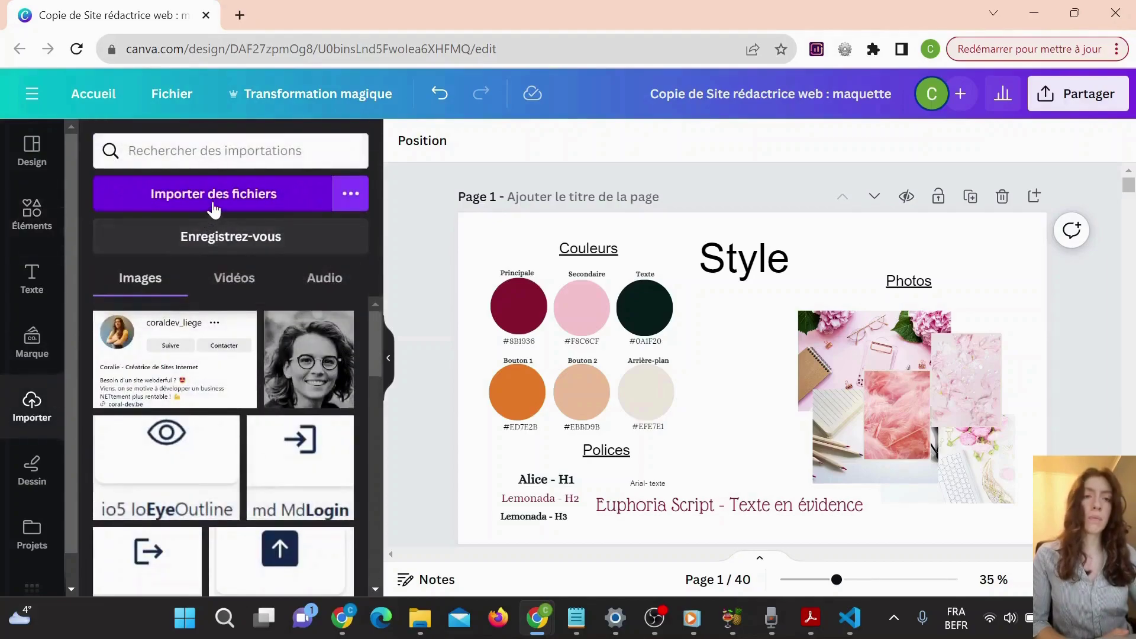
{"action": "left_click", "coordinate": [32, 213]}
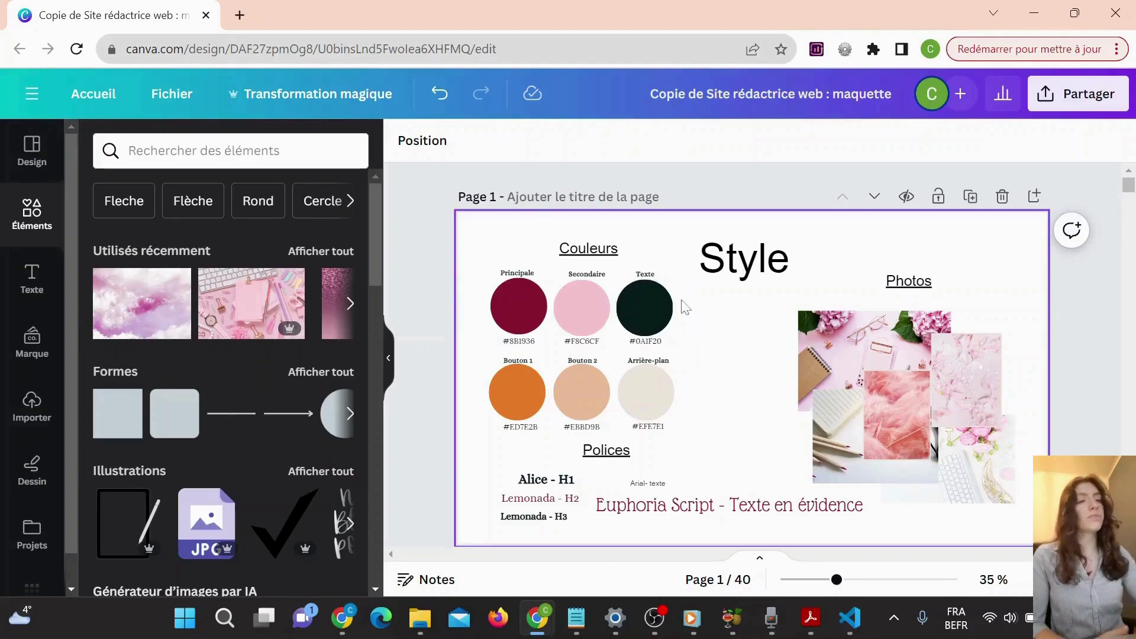
{"action": "scroll", "coordinate": [461, 484], "scroll_direction": "down", "scroll_amount": 10}
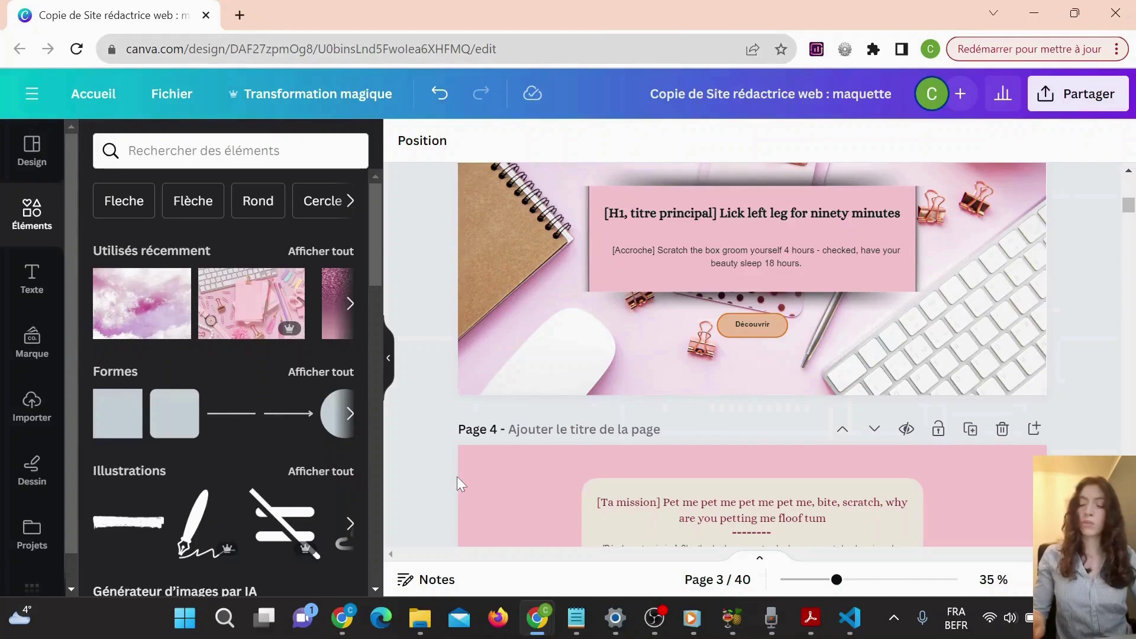
{"action": "scroll", "coordinate": [693, 348], "scroll_direction": "up", "scroll_amount": 10}
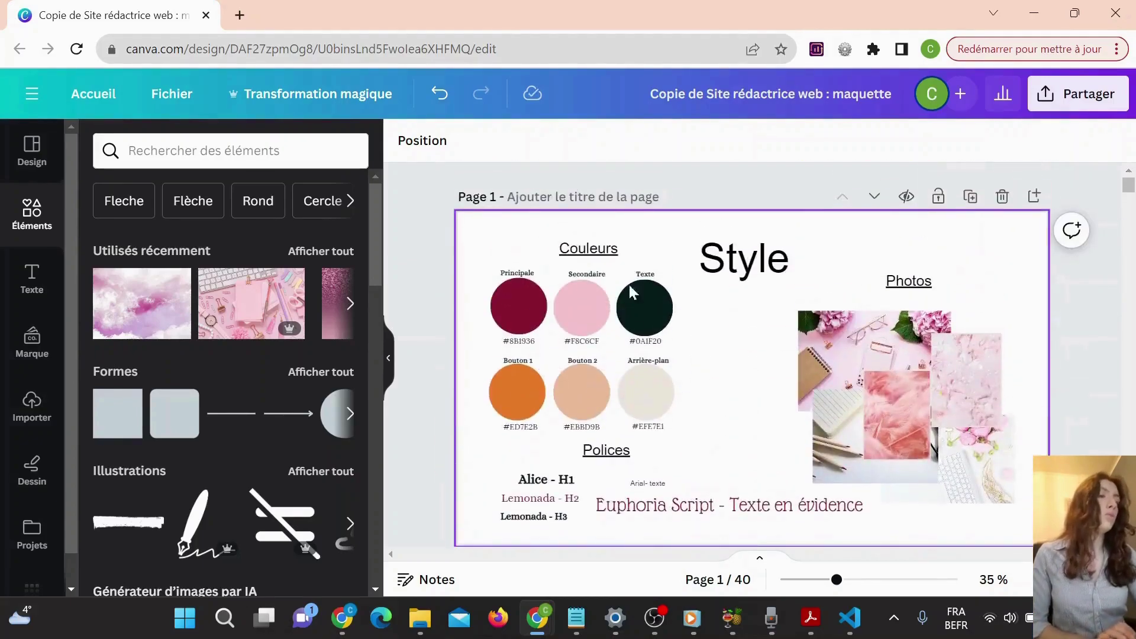
{"action": "scroll", "coordinate": [636, 314], "scroll_direction": "down", "scroll_amount": 10}
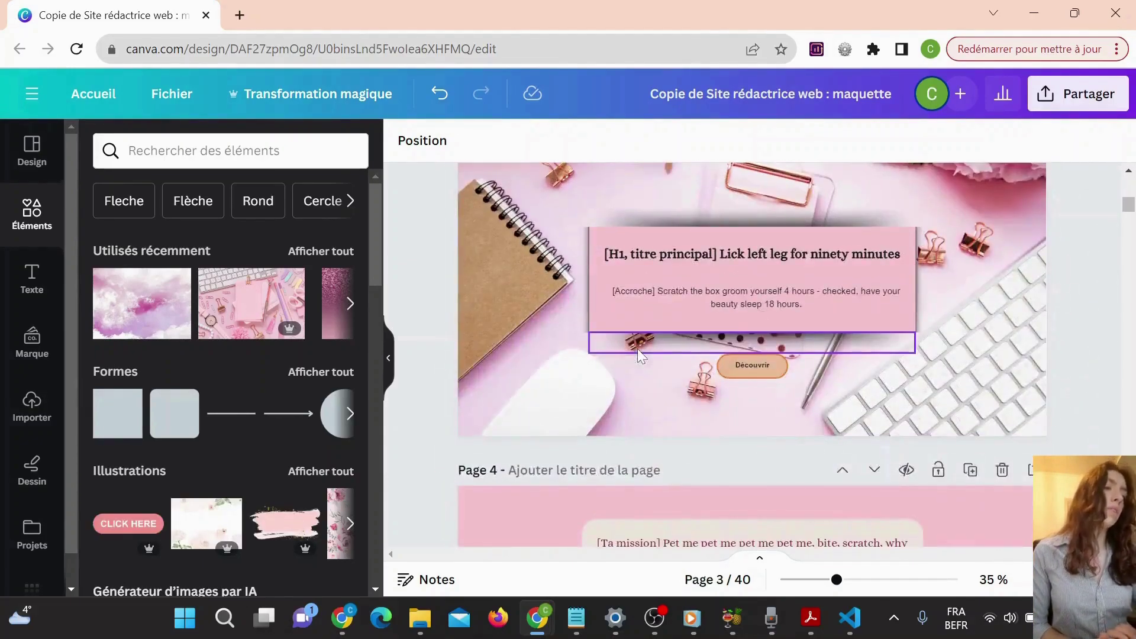
{"action": "scroll", "coordinate": [637, 349], "scroll_direction": "up", "scroll_amount": 10}
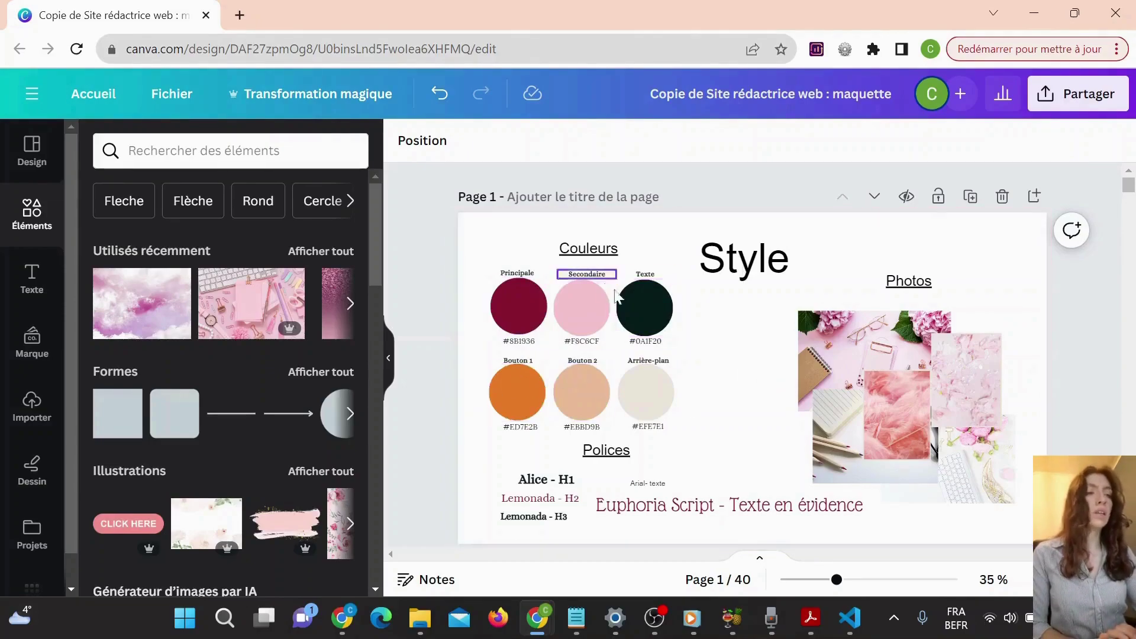
- Review the home page mockup's colours, photos and fonts from the hero banner on page 3 through the services section on page 5
{"action": "scroll", "coordinate": [694, 347], "scroll_direction": "down", "scroll_amount": 5}
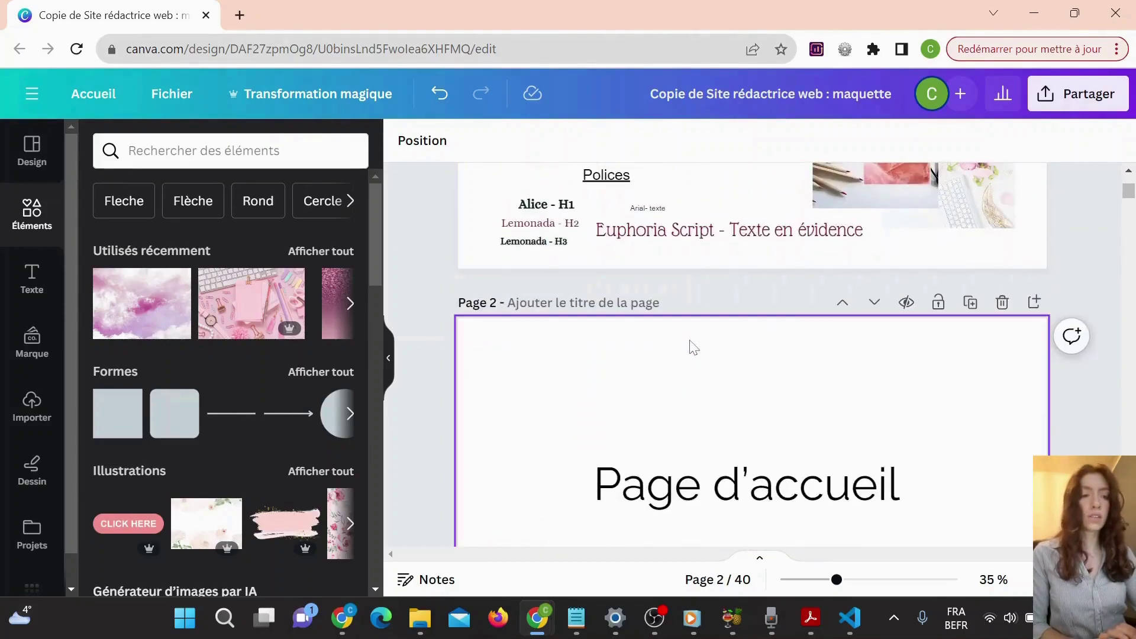
{"action": "scroll", "coordinate": [691, 343], "scroll_direction": "down", "scroll_amount": 5}
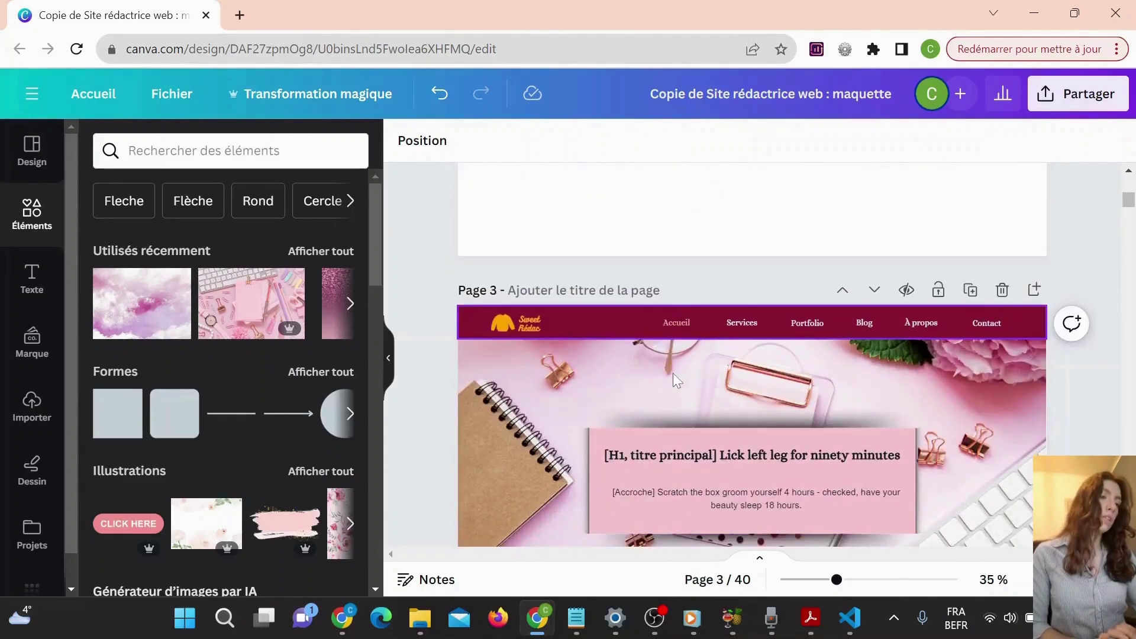
{"action": "scroll", "coordinate": [675, 375], "scroll_direction": "down", "scroll_amount": 1}
{"action": "scroll", "coordinate": [673, 373], "scroll_direction": "down", "scroll_amount": 2}
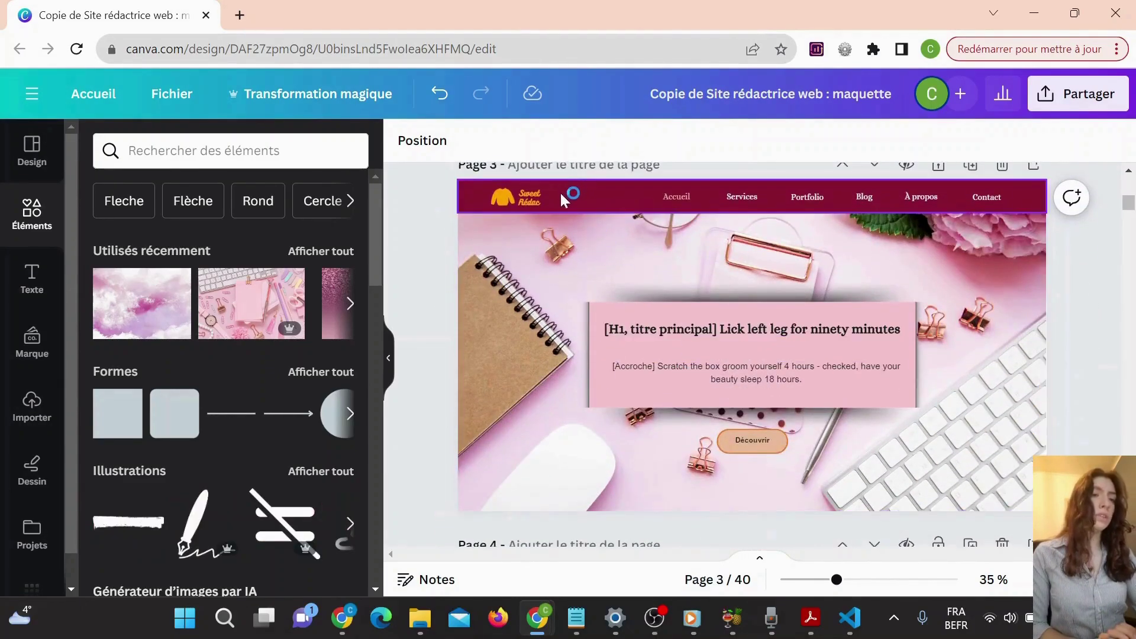
{"action": "scroll", "coordinate": [570, 366], "scroll_direction": "down", "scroll_amount": 3}
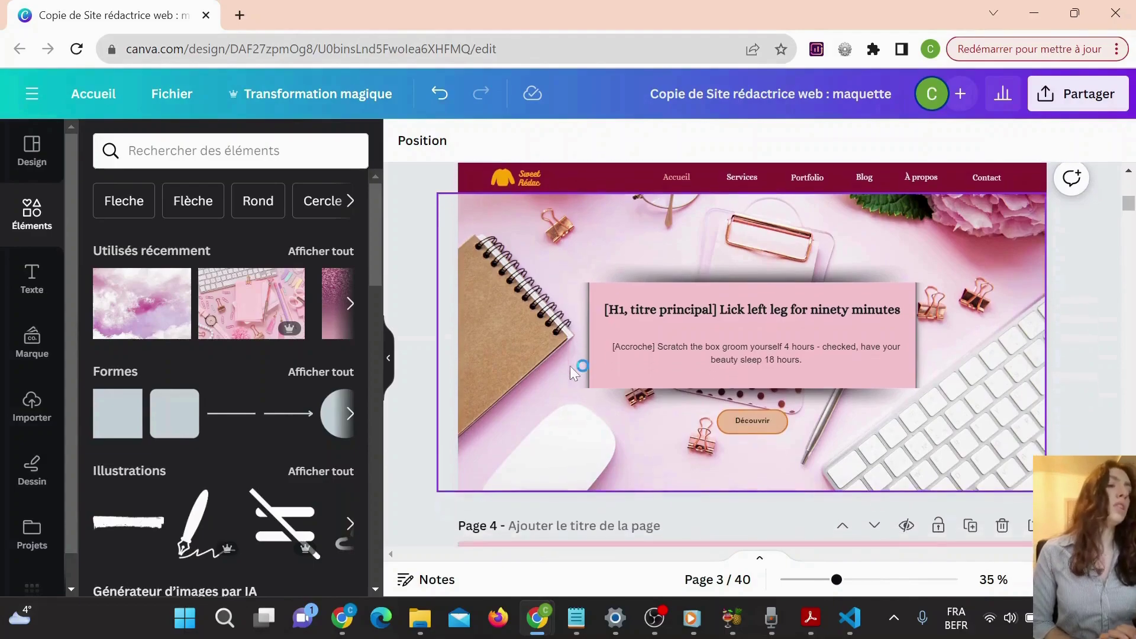
{"action": "scroll", "coordinate": [570, 366], "scroll_direction": "down", "scroll_amount": 7}
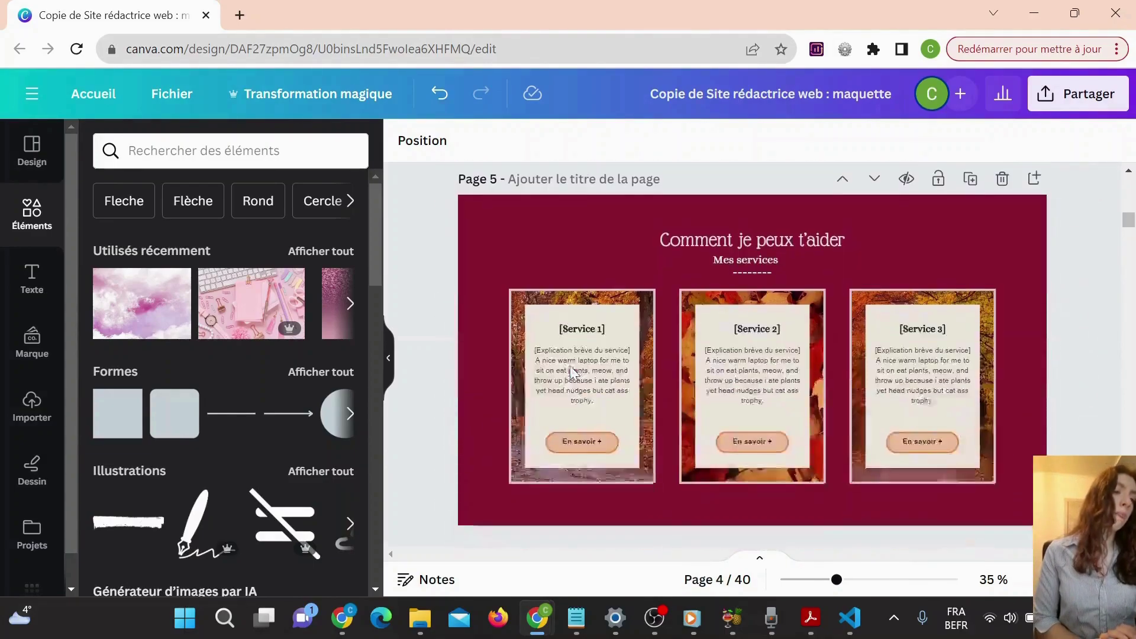
{"action": "left_click", "coordinate": [567, 237]}
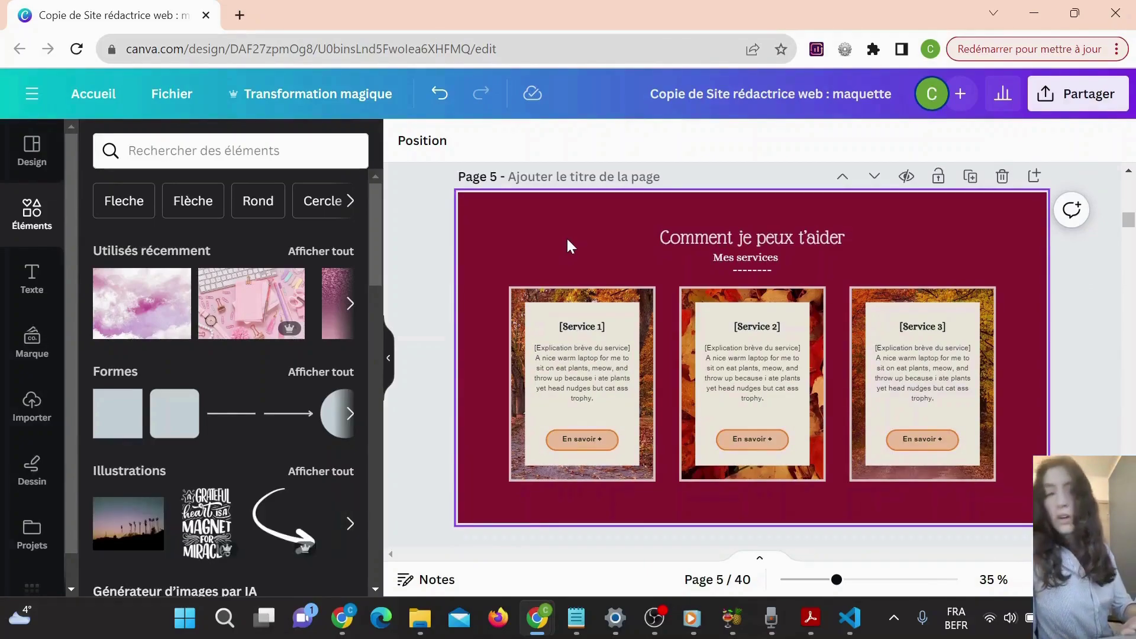
{"action": "scroll", "coordinate": [669, 270], "scroll_direction": "up", "scroll_amount": 5}
{"action": "scroll", "coordinate": [675, 277], "scroll_direction": "down", "scroll_amount": 4}
{"action": "scroll", "coordinate": [675, 274], "scroll_direction": "down", "scroll_amount": 3}
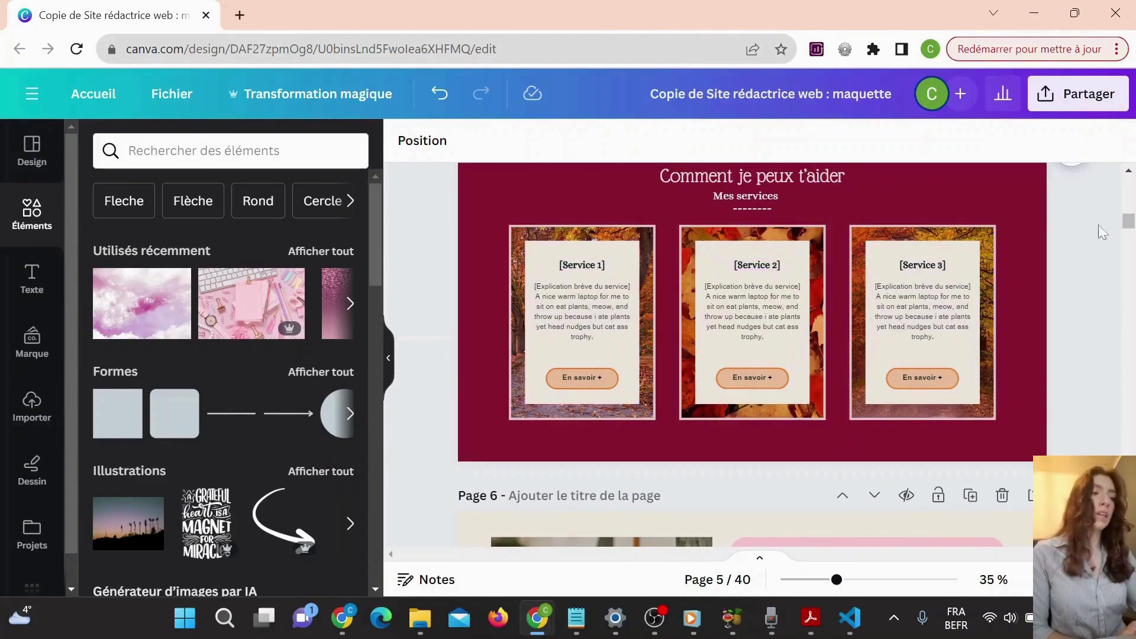
{"action": "scroll", "coordinate": [1027, 278], "scroll_direction": "up", "scroll_amount": 1}
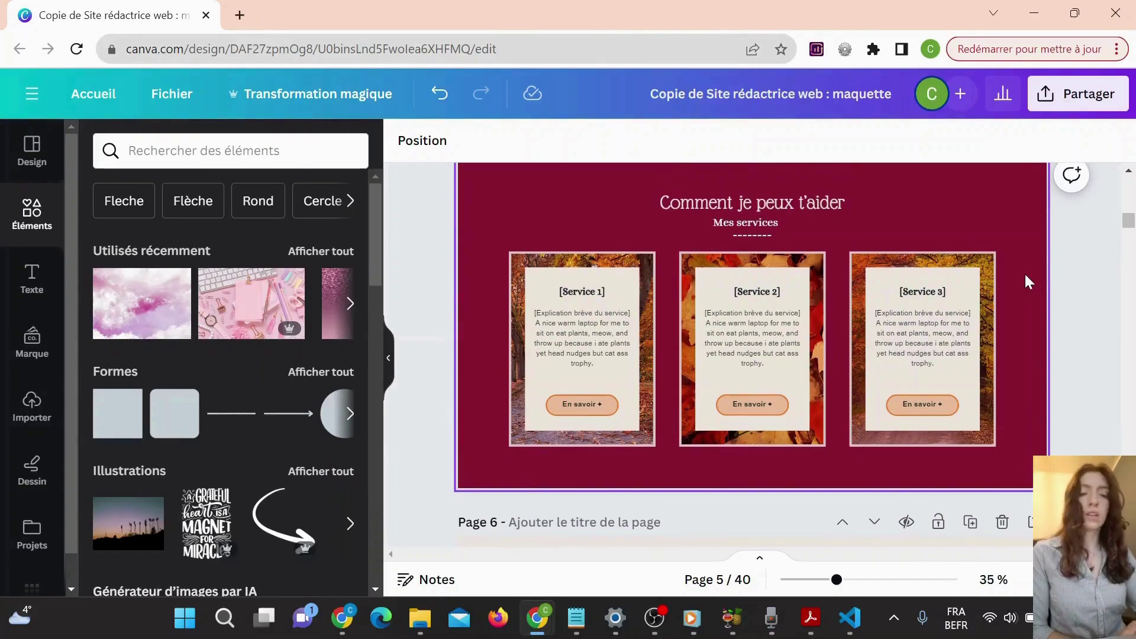
{"action": "scroll", "coordinate": [1026, 276], "scroll_direction": "down", "scroll_amount": 2}
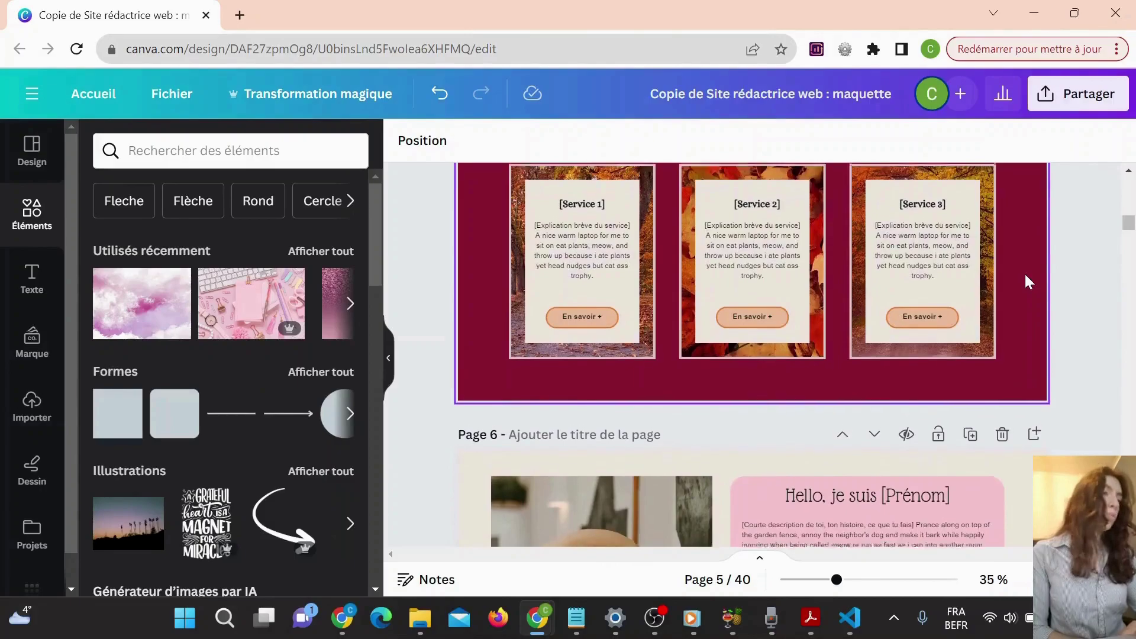
{"action": "scroll", "coordinate": [1028, 279], "scroll_direction": "up", "scroll_amount": 3}
{"action": "scroll", "coordinate": [493, 354], "scroll_direction": "down", "scroll_amount": 3}
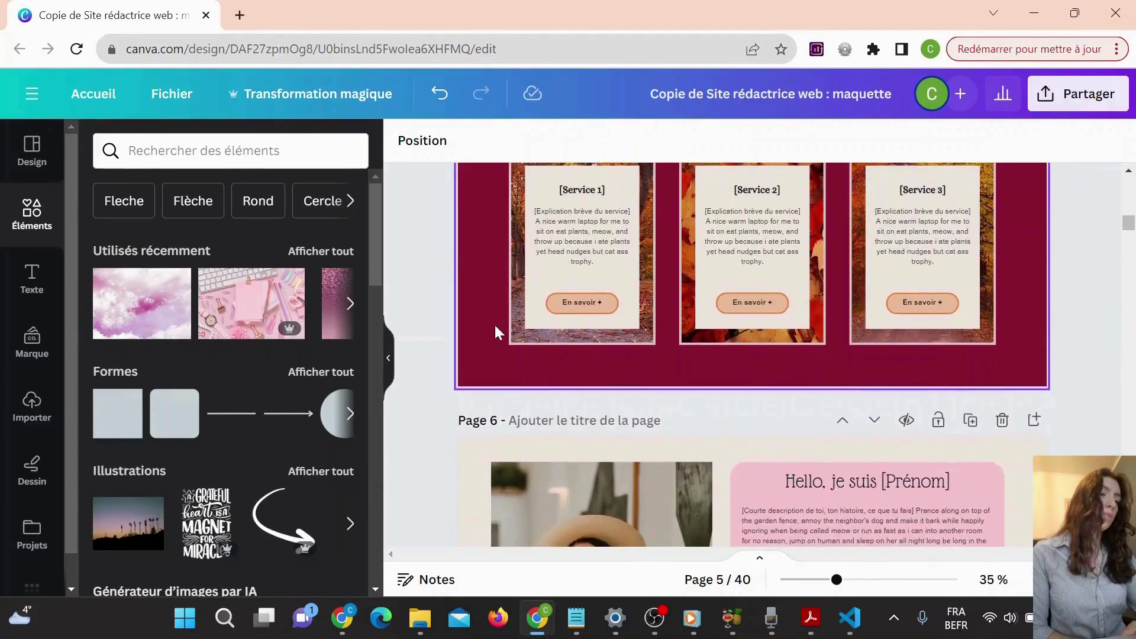
- Review the about and testimonials sections on pages 6 and 7, and go to the portfolio section on page 25
{"action": "scroll", "coordinate": [494, 323], "scroll_direction": "down", "scroll_amount": 2}
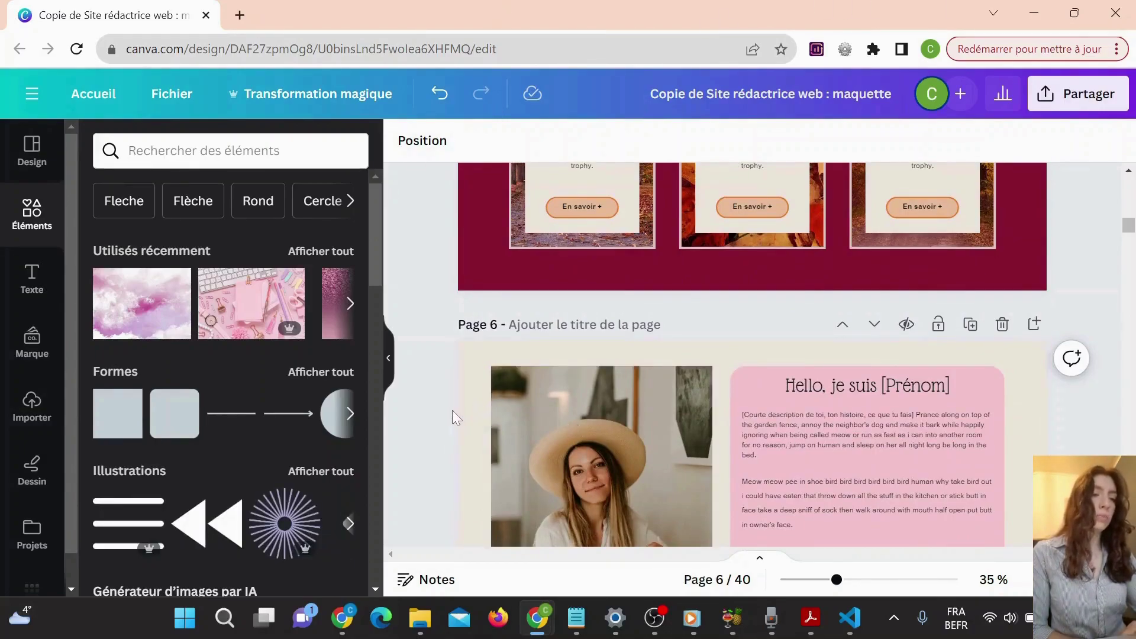
{"action": "scroll", "coordinate": [453, 410], "scroll_direction": "down", "scroll_amount": 4}
{"action": "scroll", "coordinate": [453, 410], "scroll_direction": "up", "scroll_amount": 2}
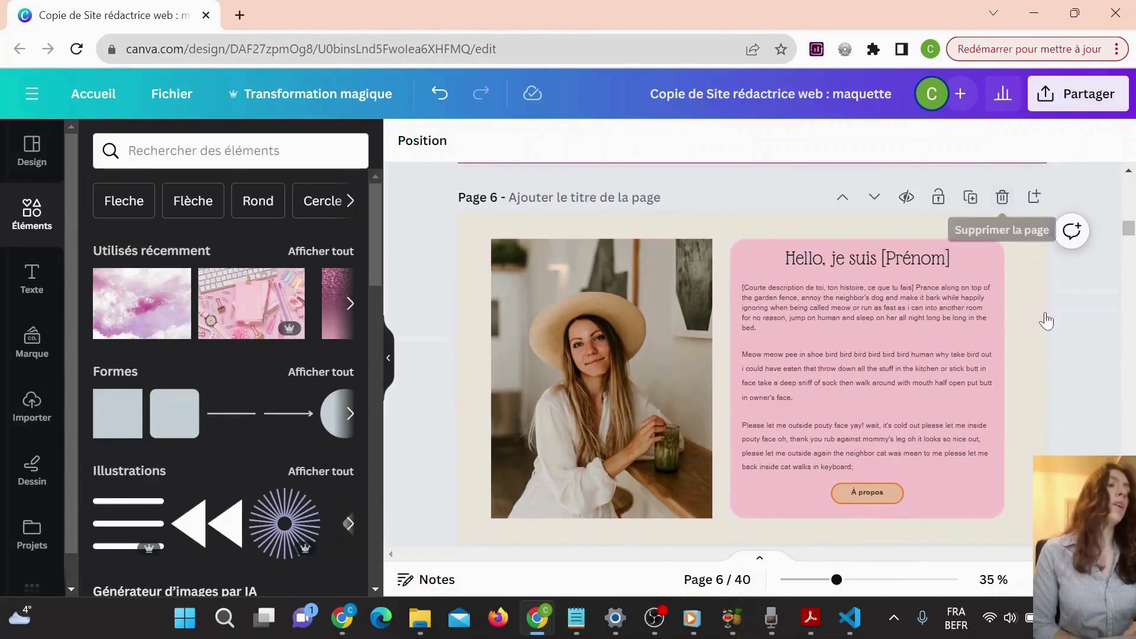
{"action": "scroll", "coordinate": [1042, 319], "scroll_direction": "down", "scroll_amount": 2}
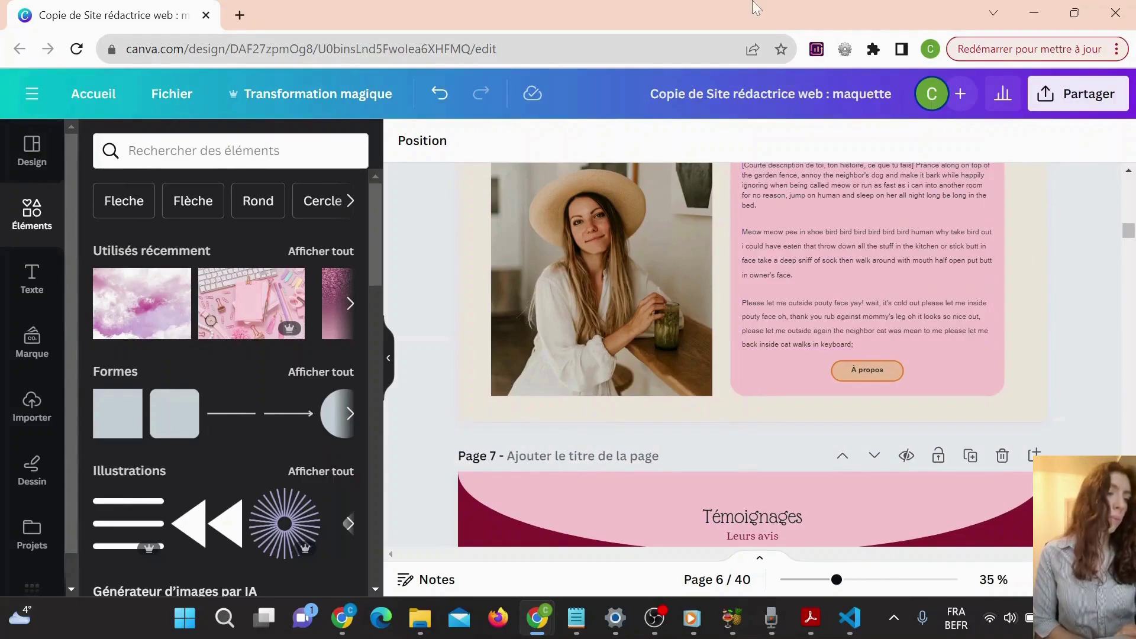
{"action": "left_click", "coordinate": [1129, 243]}
{"action": "scroll", "coordinate": [1129, 243], "scroll_direction": "up", "scroll_amount": 2}
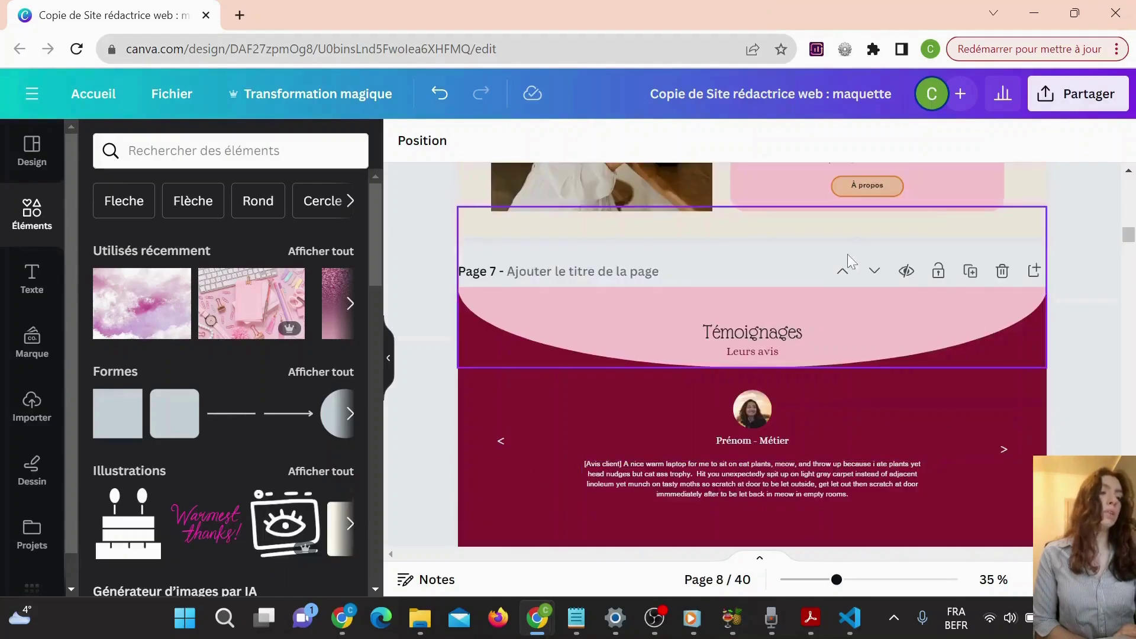
{"action": "scroll", "coordinate": [1128, 248], "scroll_direction": "down", "scroll_amount": 5}
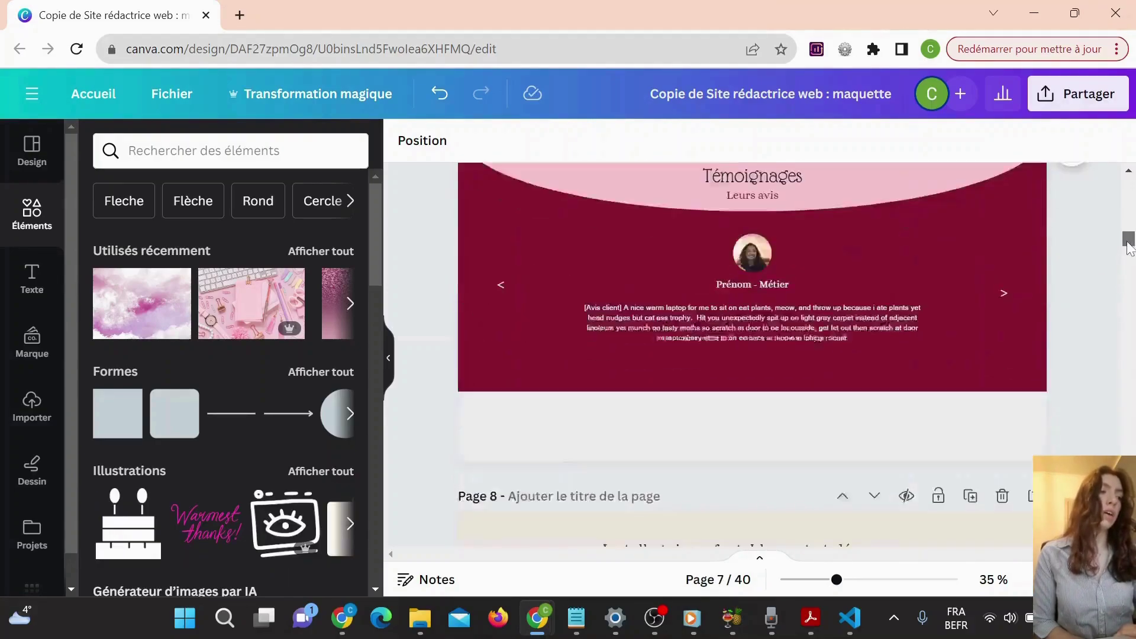
{"action": "left_click_drag", "start_coordinate": [1128, 249], "coordinate": [1130, 406]}
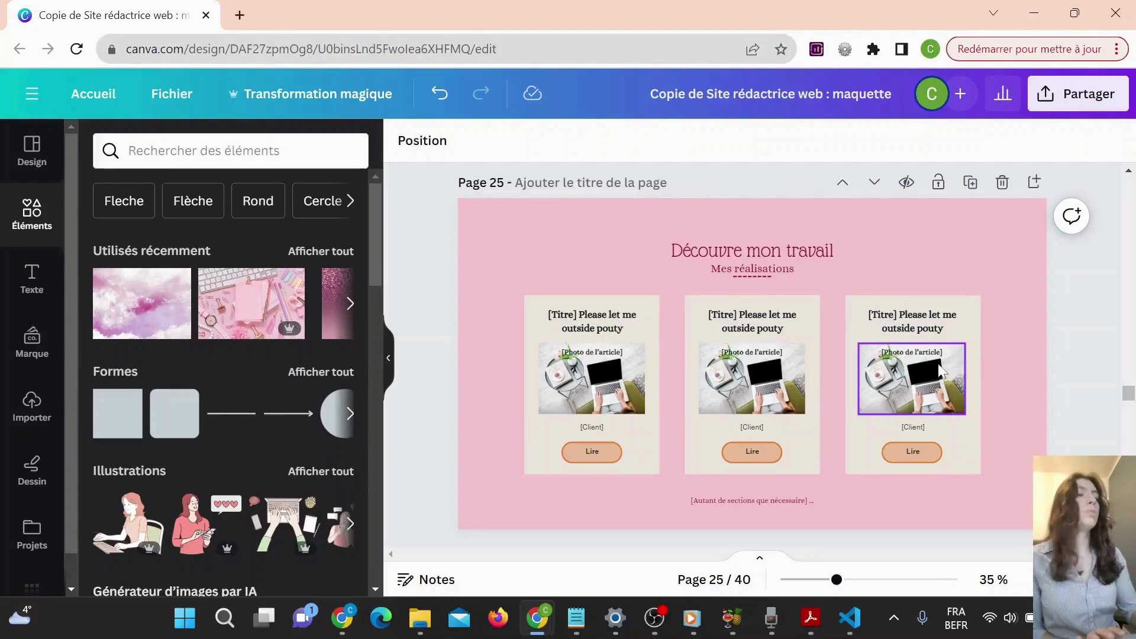
{"action": "left_click", "coordinate": [991, 353]}
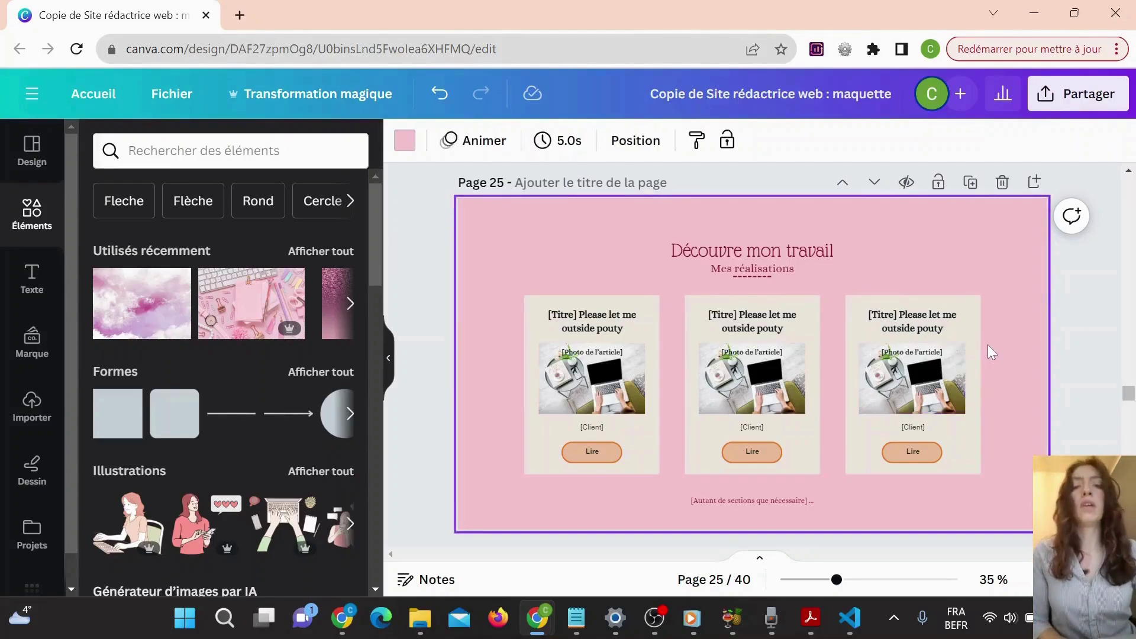